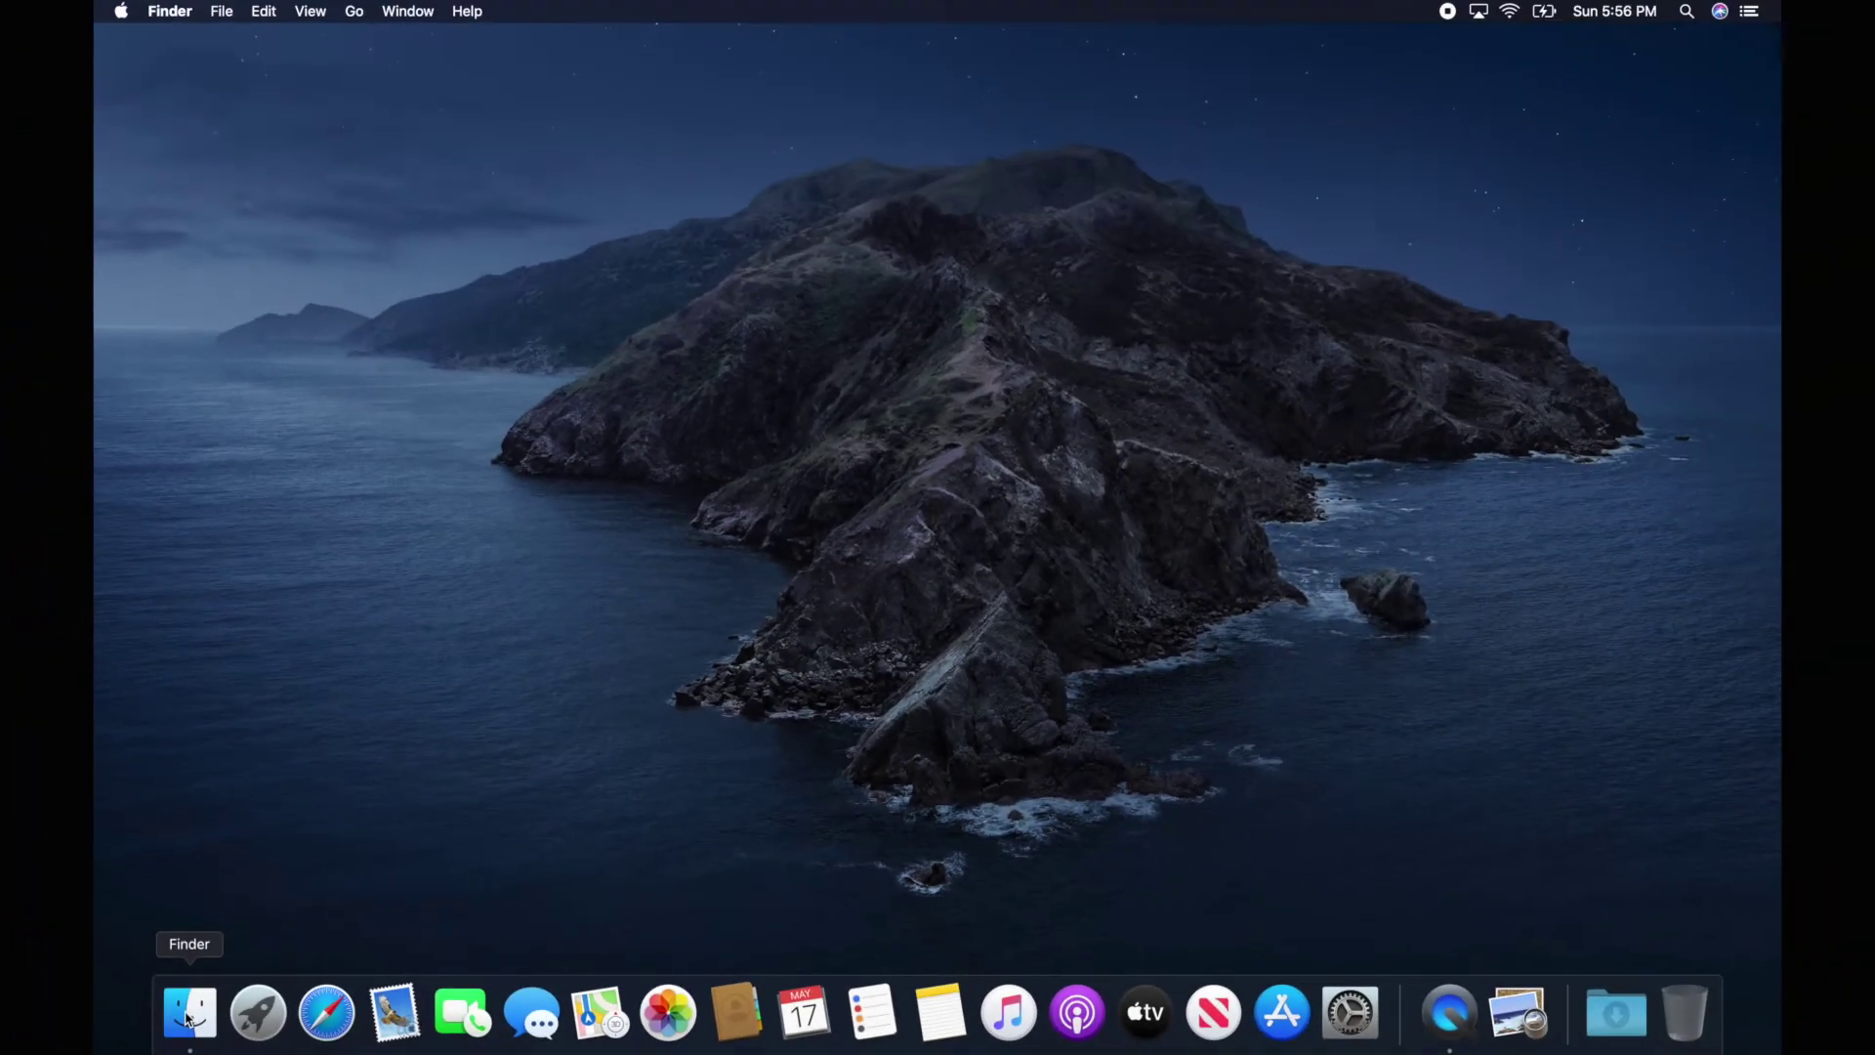
# Open a Finder window, move it toward the middle of the desktop, and show its toolbar as Icon and Text
pyautogui.click(164, 955)
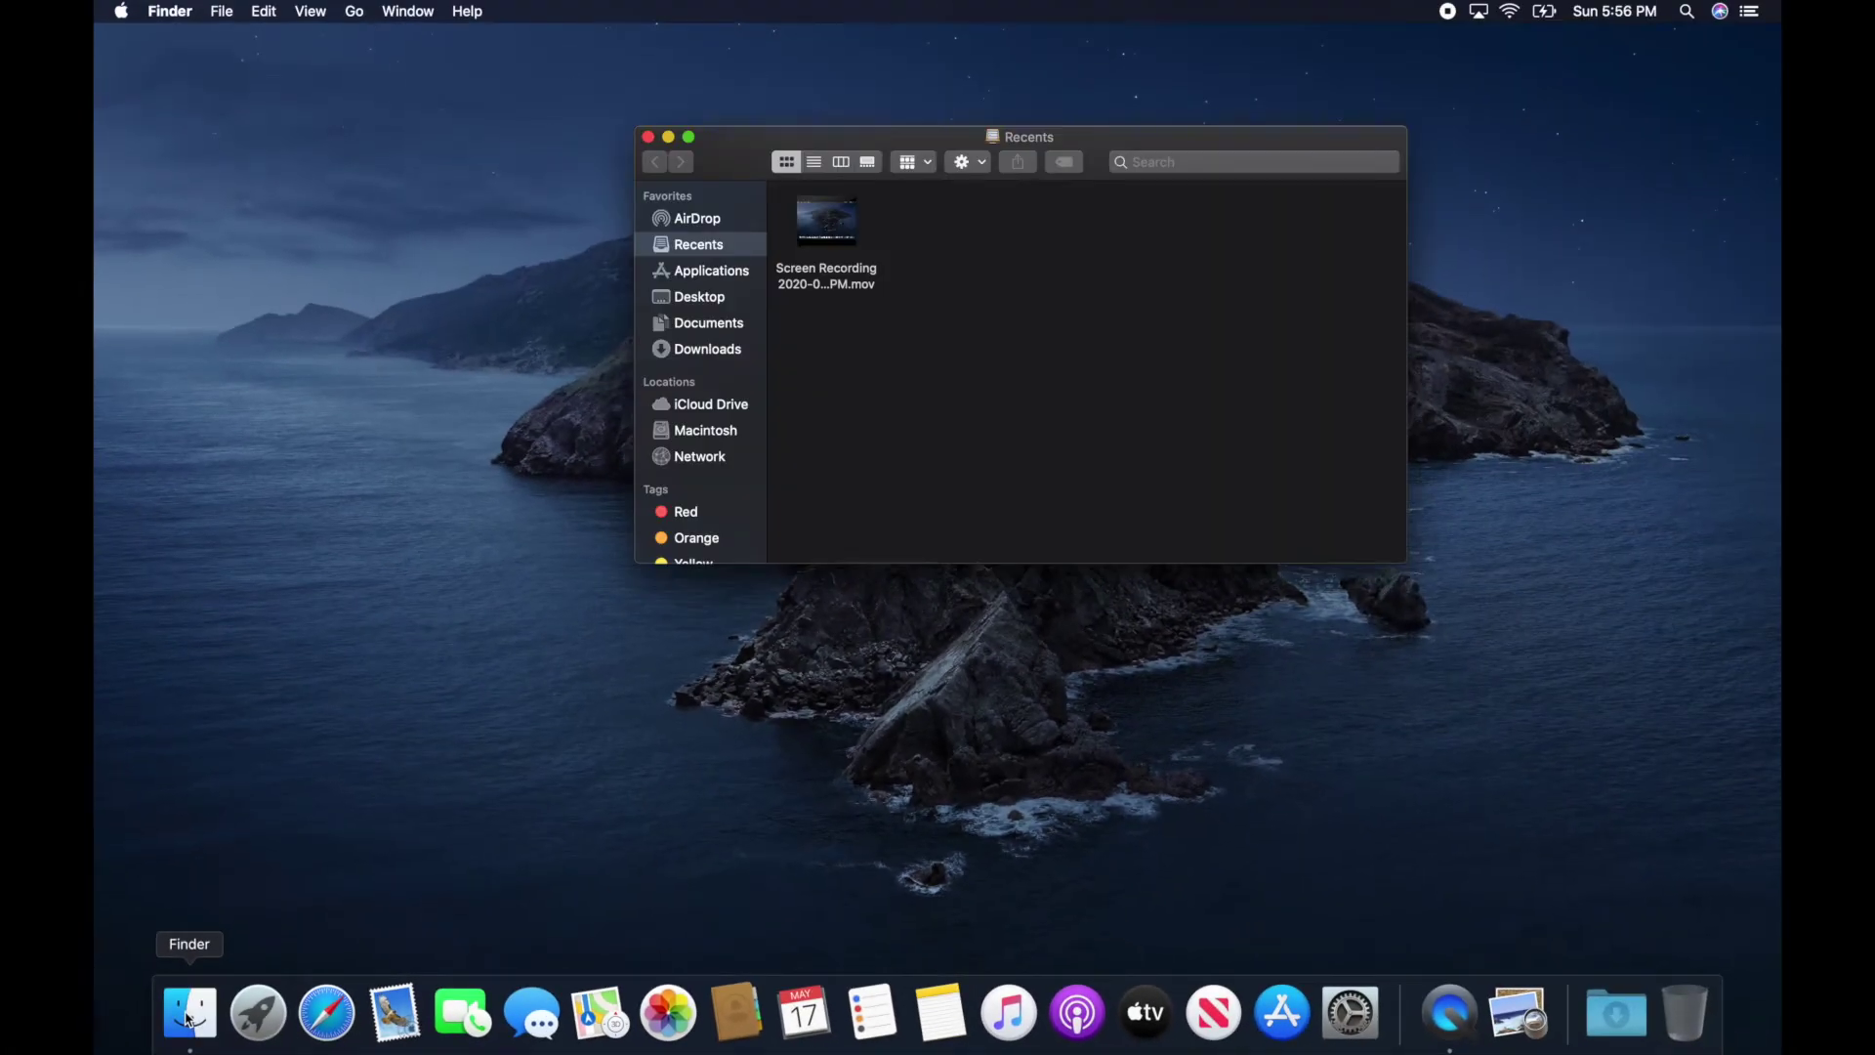
pyautogui.moveTo(742, 139); pyautogui.dragTo(630, 200)
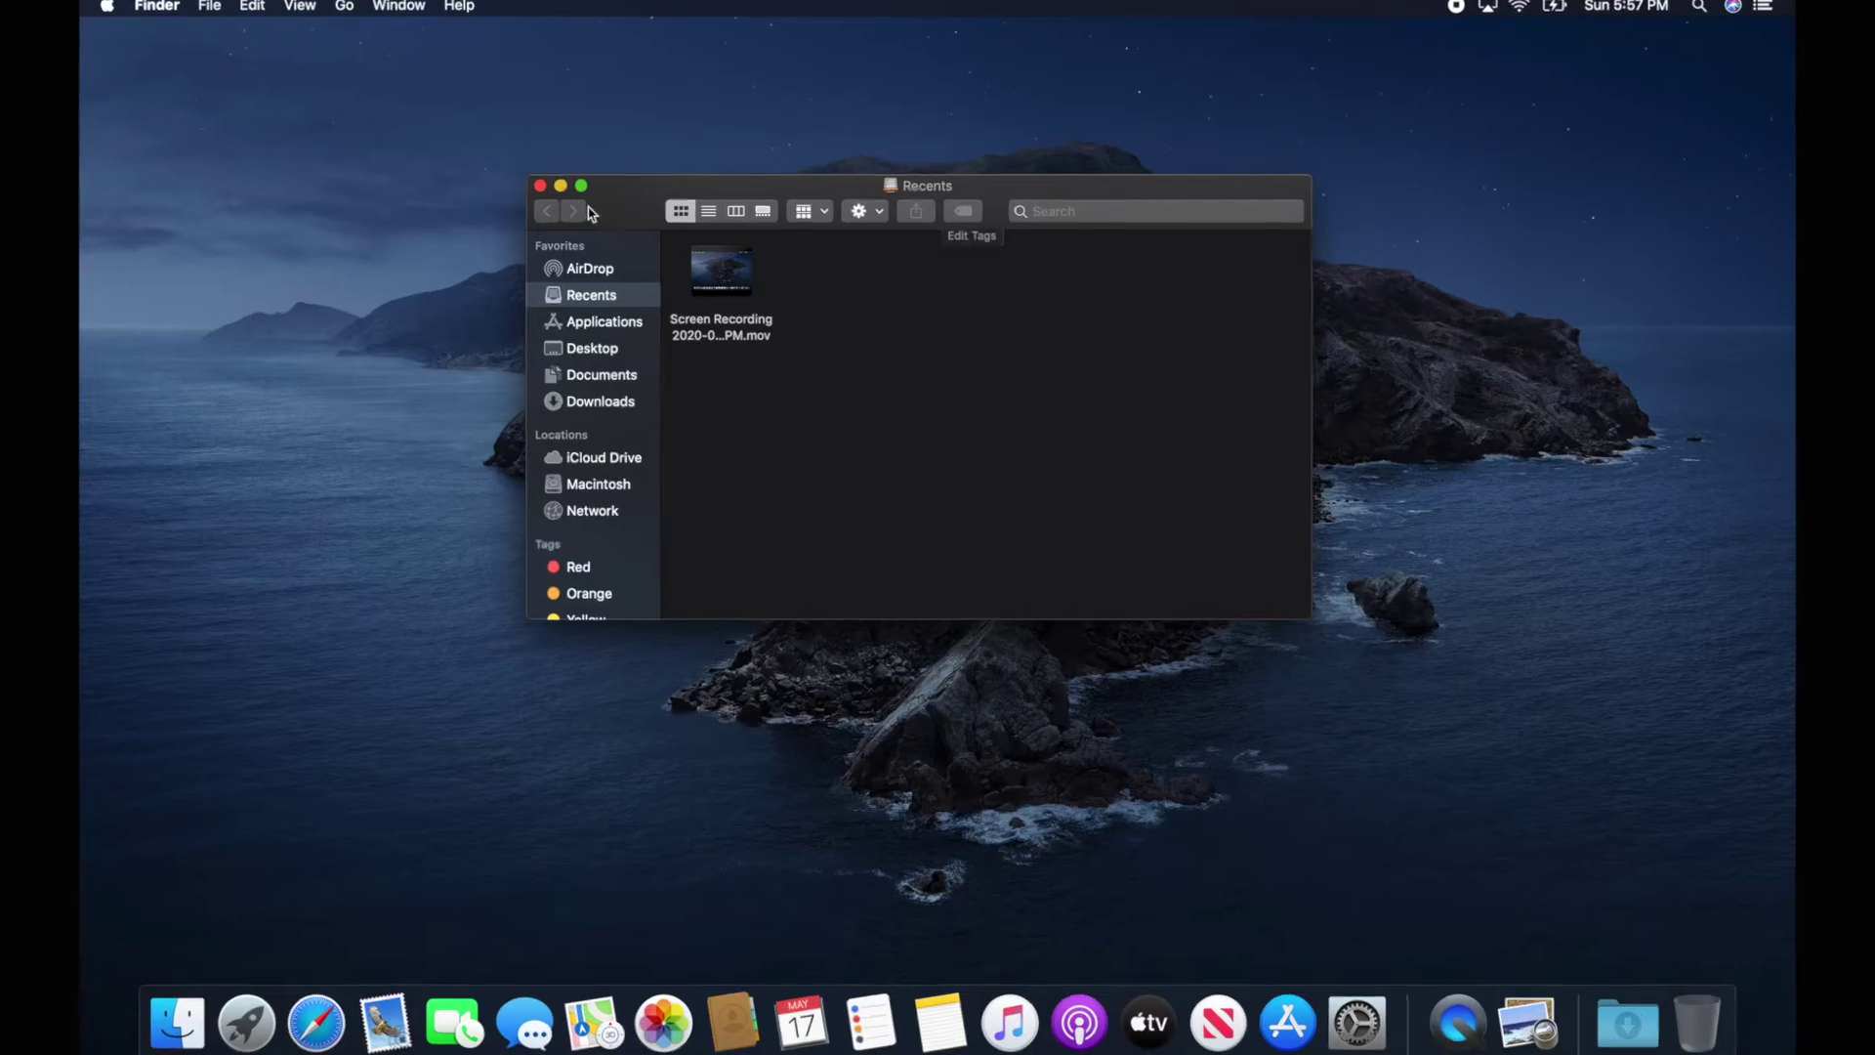
pyautogui.rightClick(625, 205)
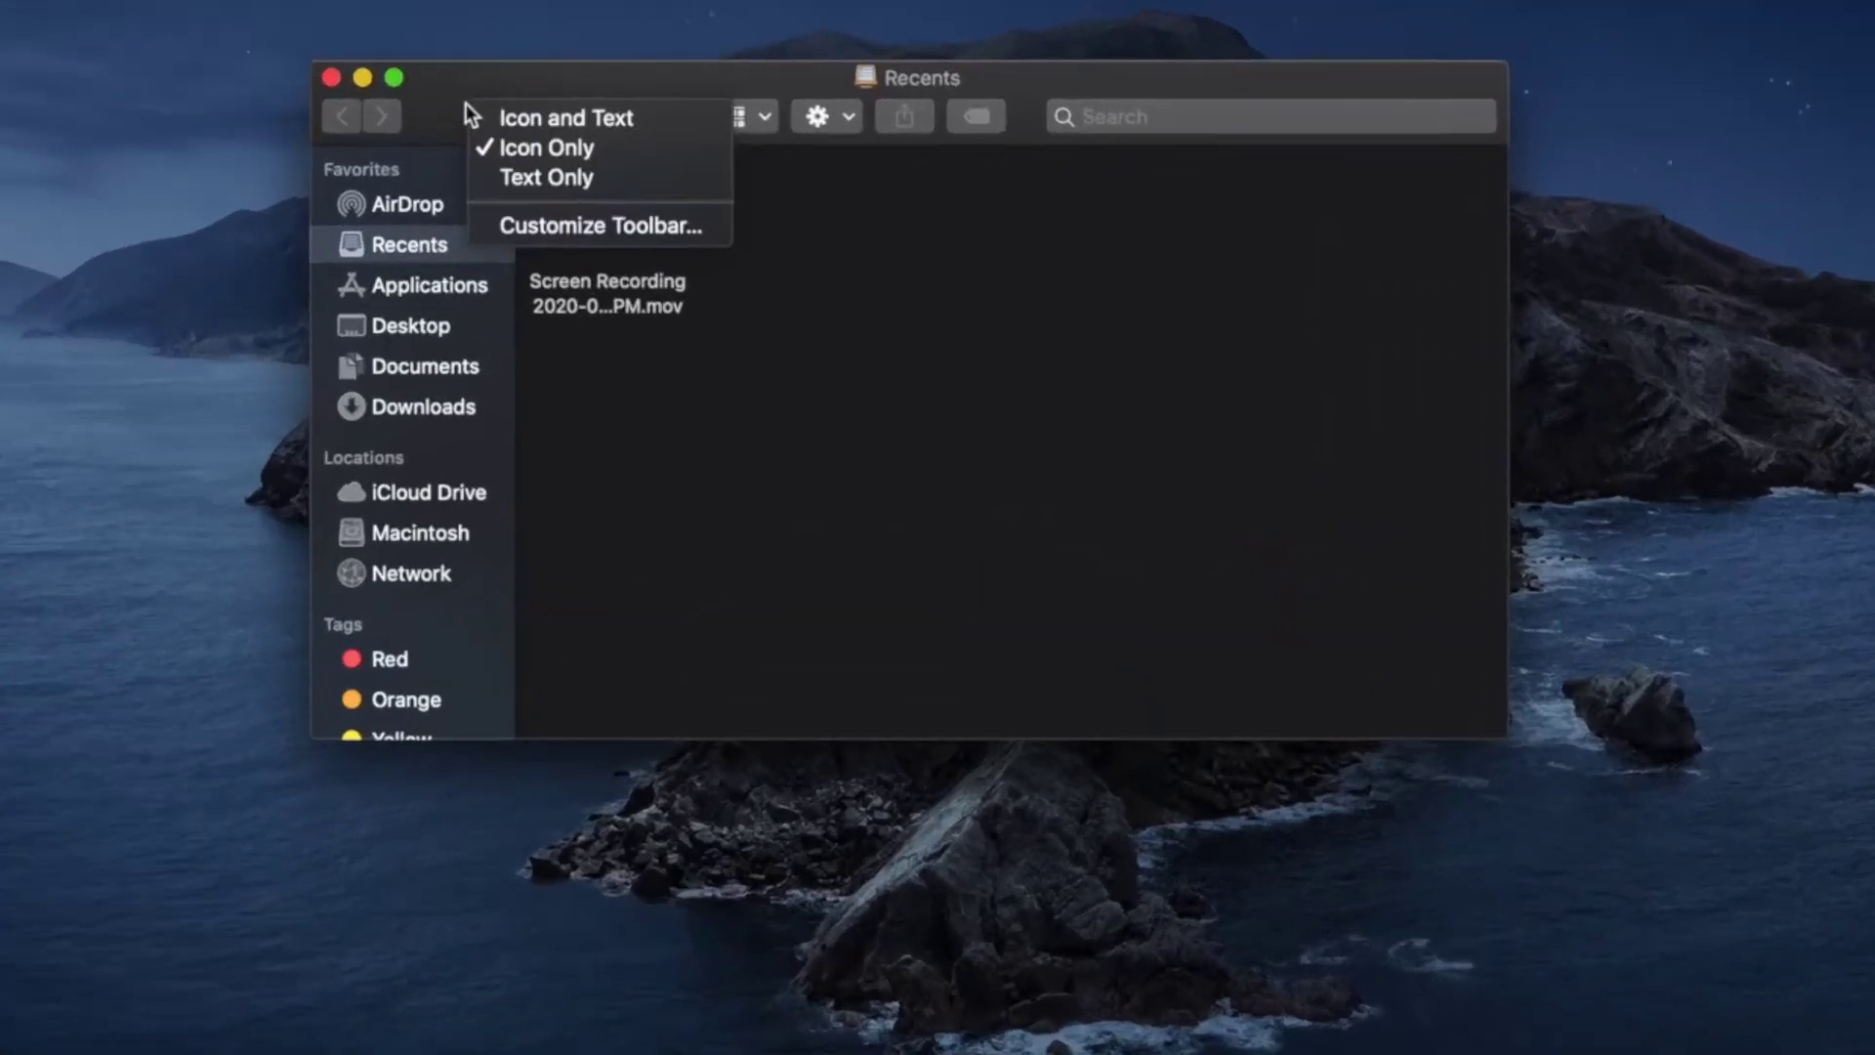
pyautogui.click(668, 211)
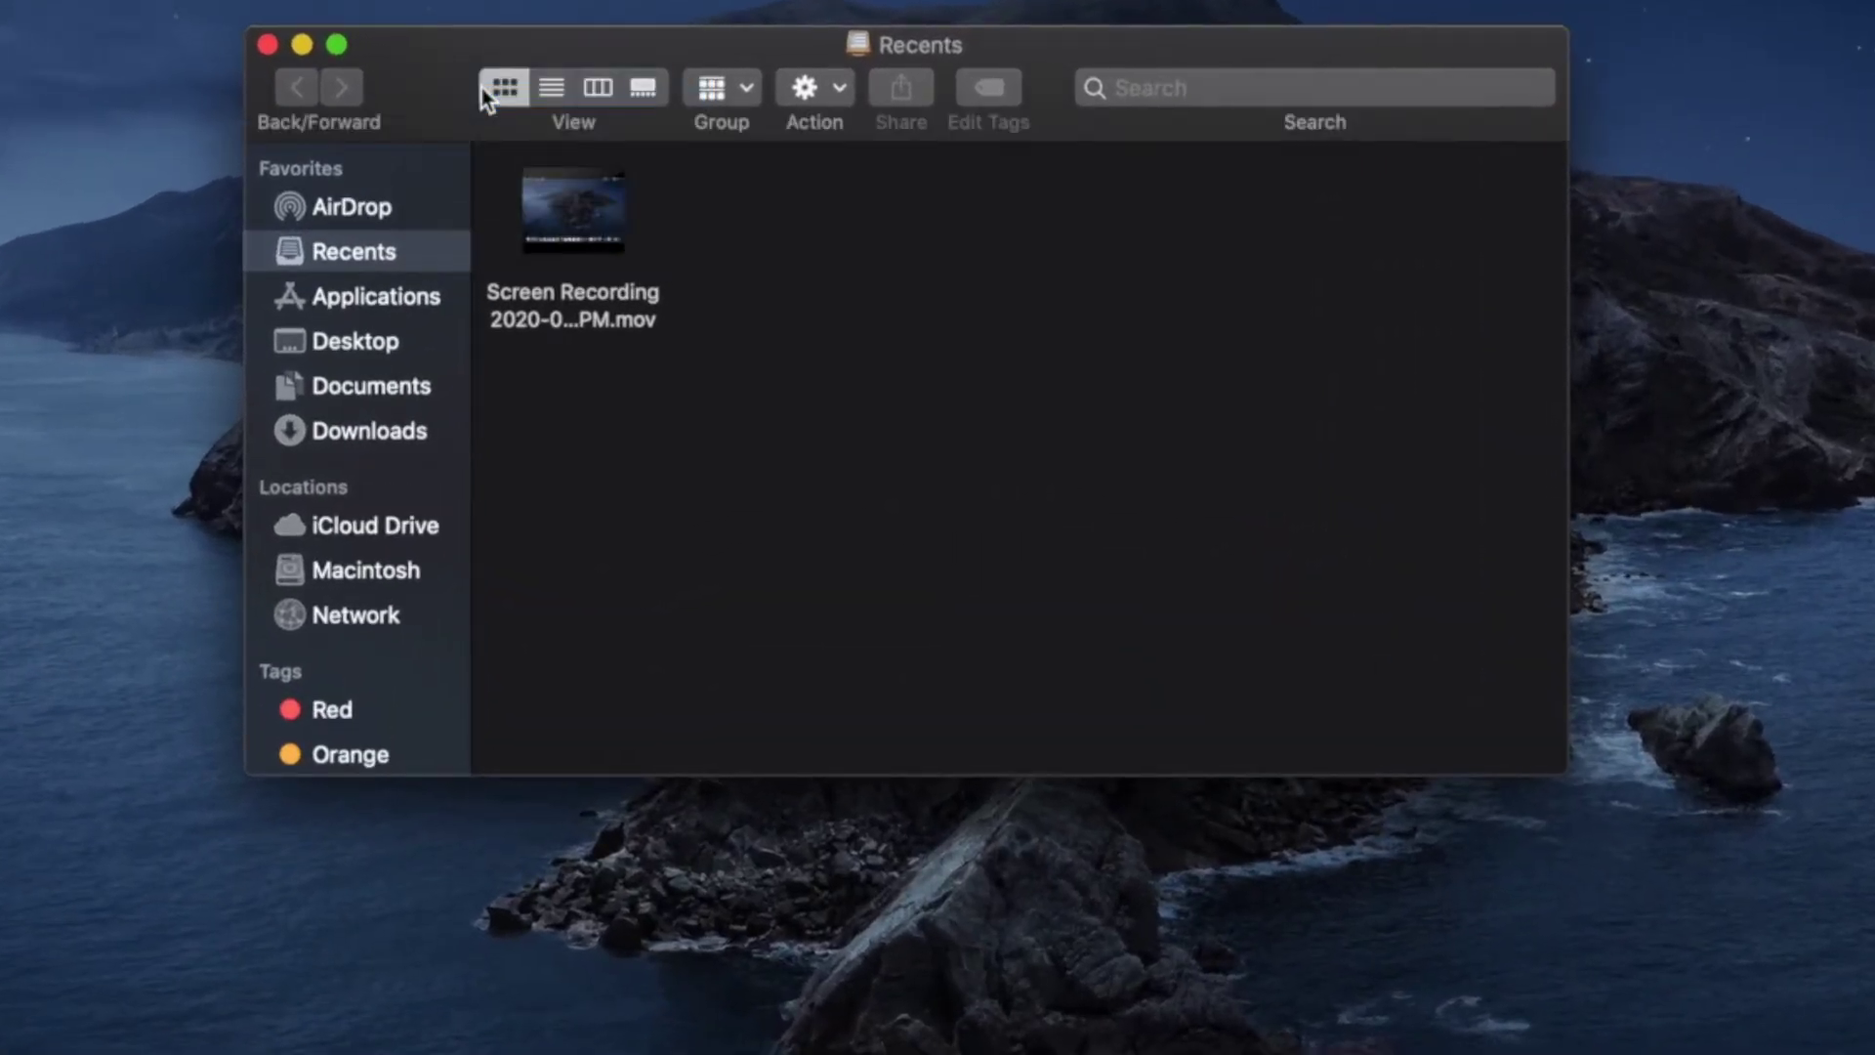
# Customize the Finder toolbar by adding the New Folder item just before the View item
pyautogui.rightClick(423, 67)
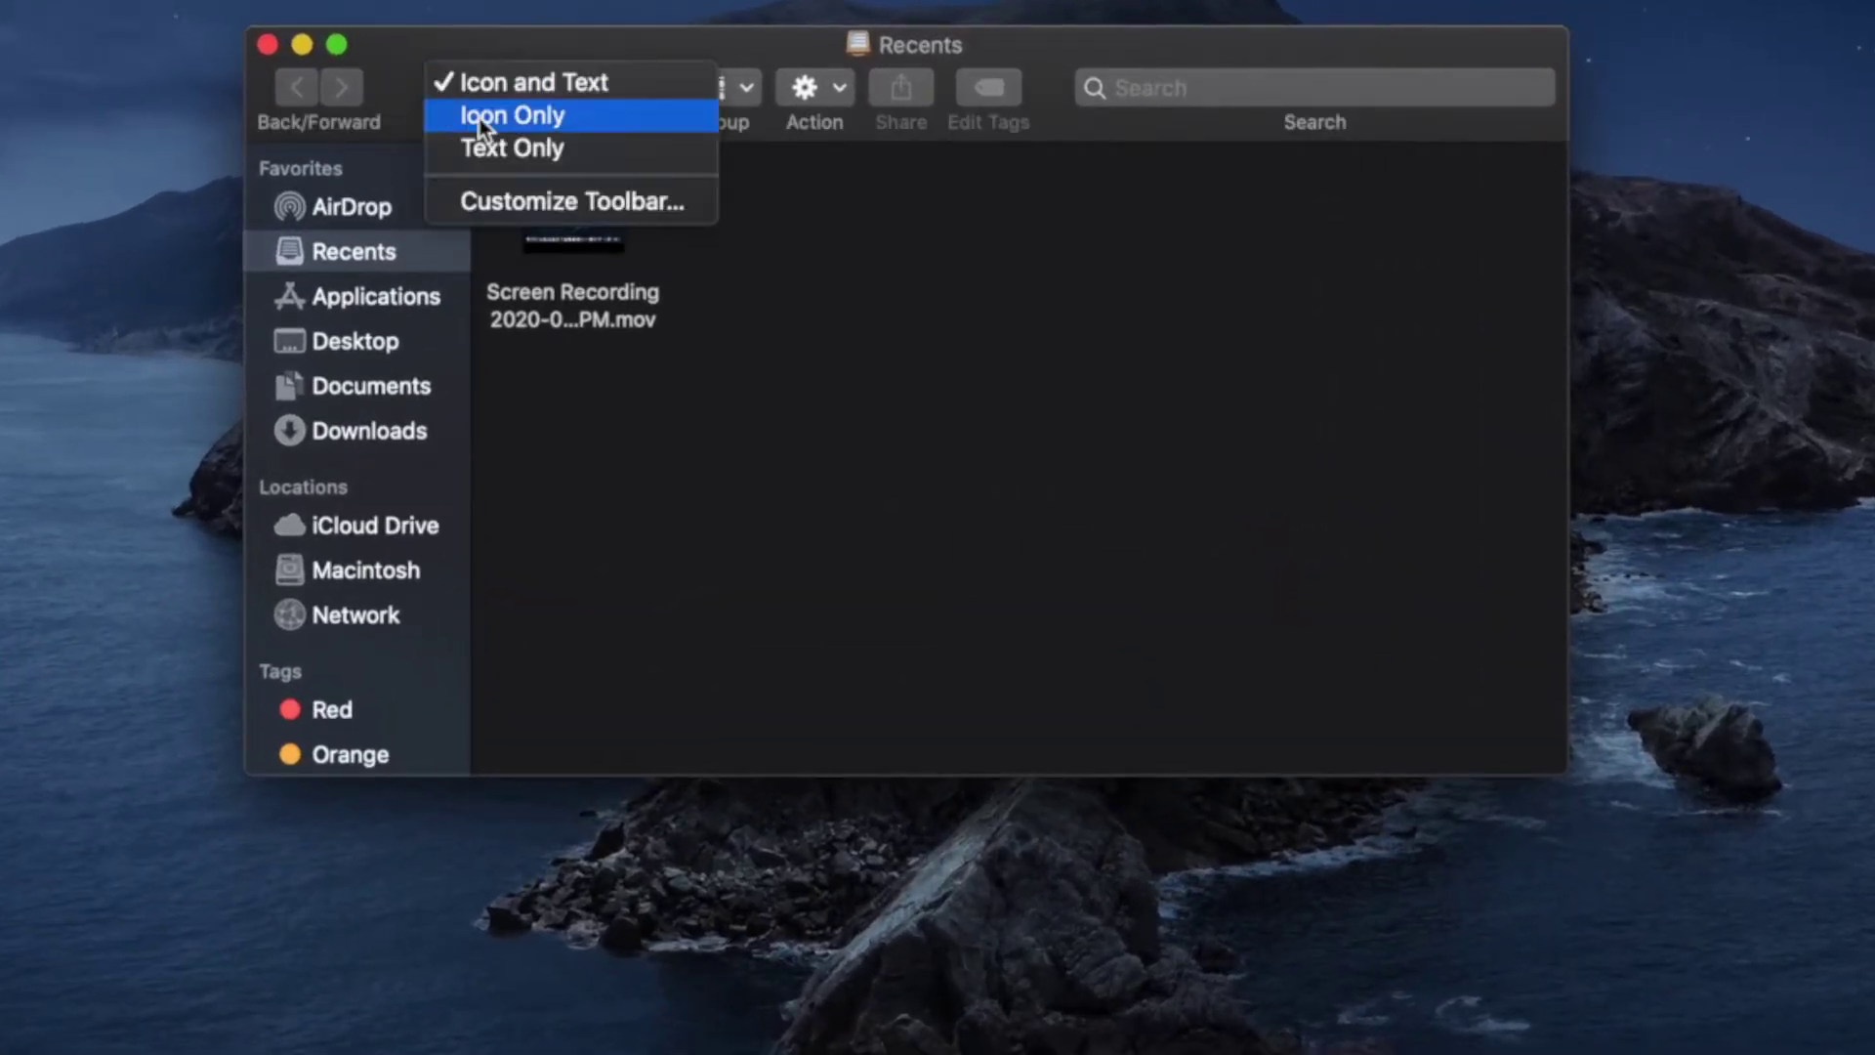
pyautogui.click(513, 200)
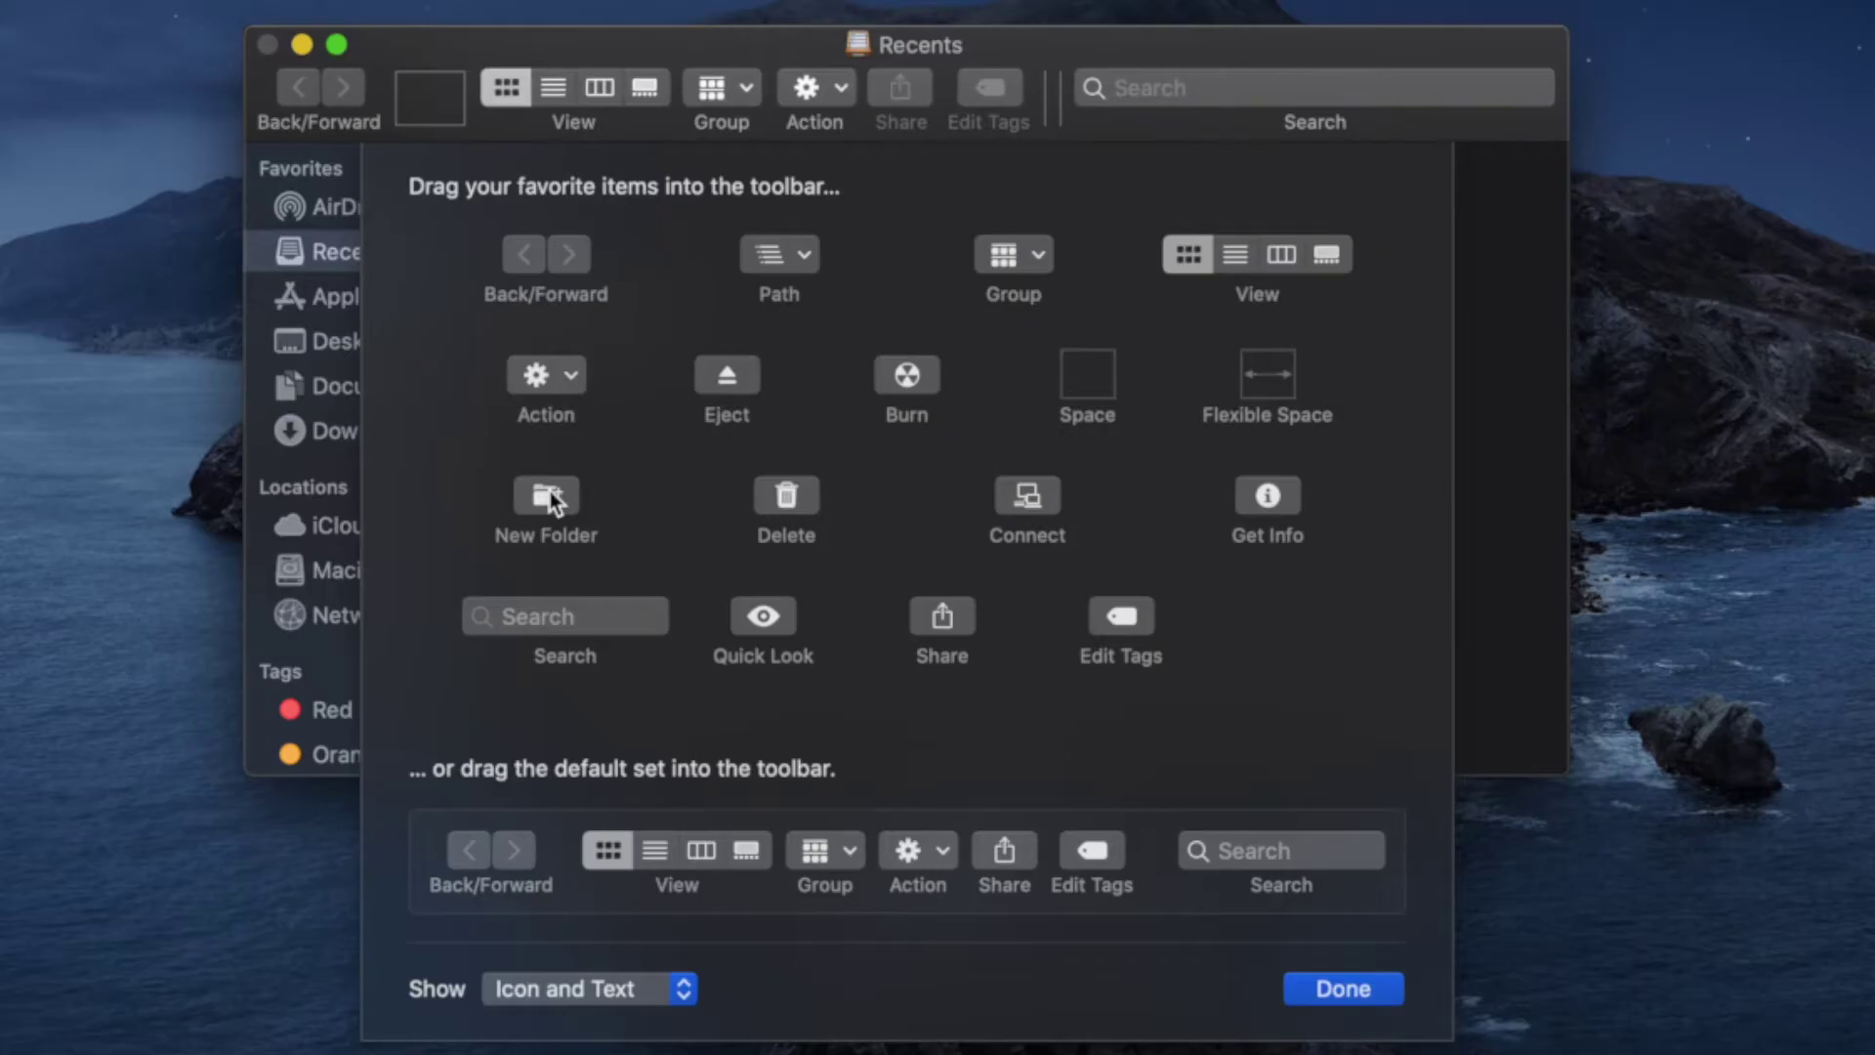
pyautogui.moveTo(548, 490); pyautogui.dragTo(506, 109)
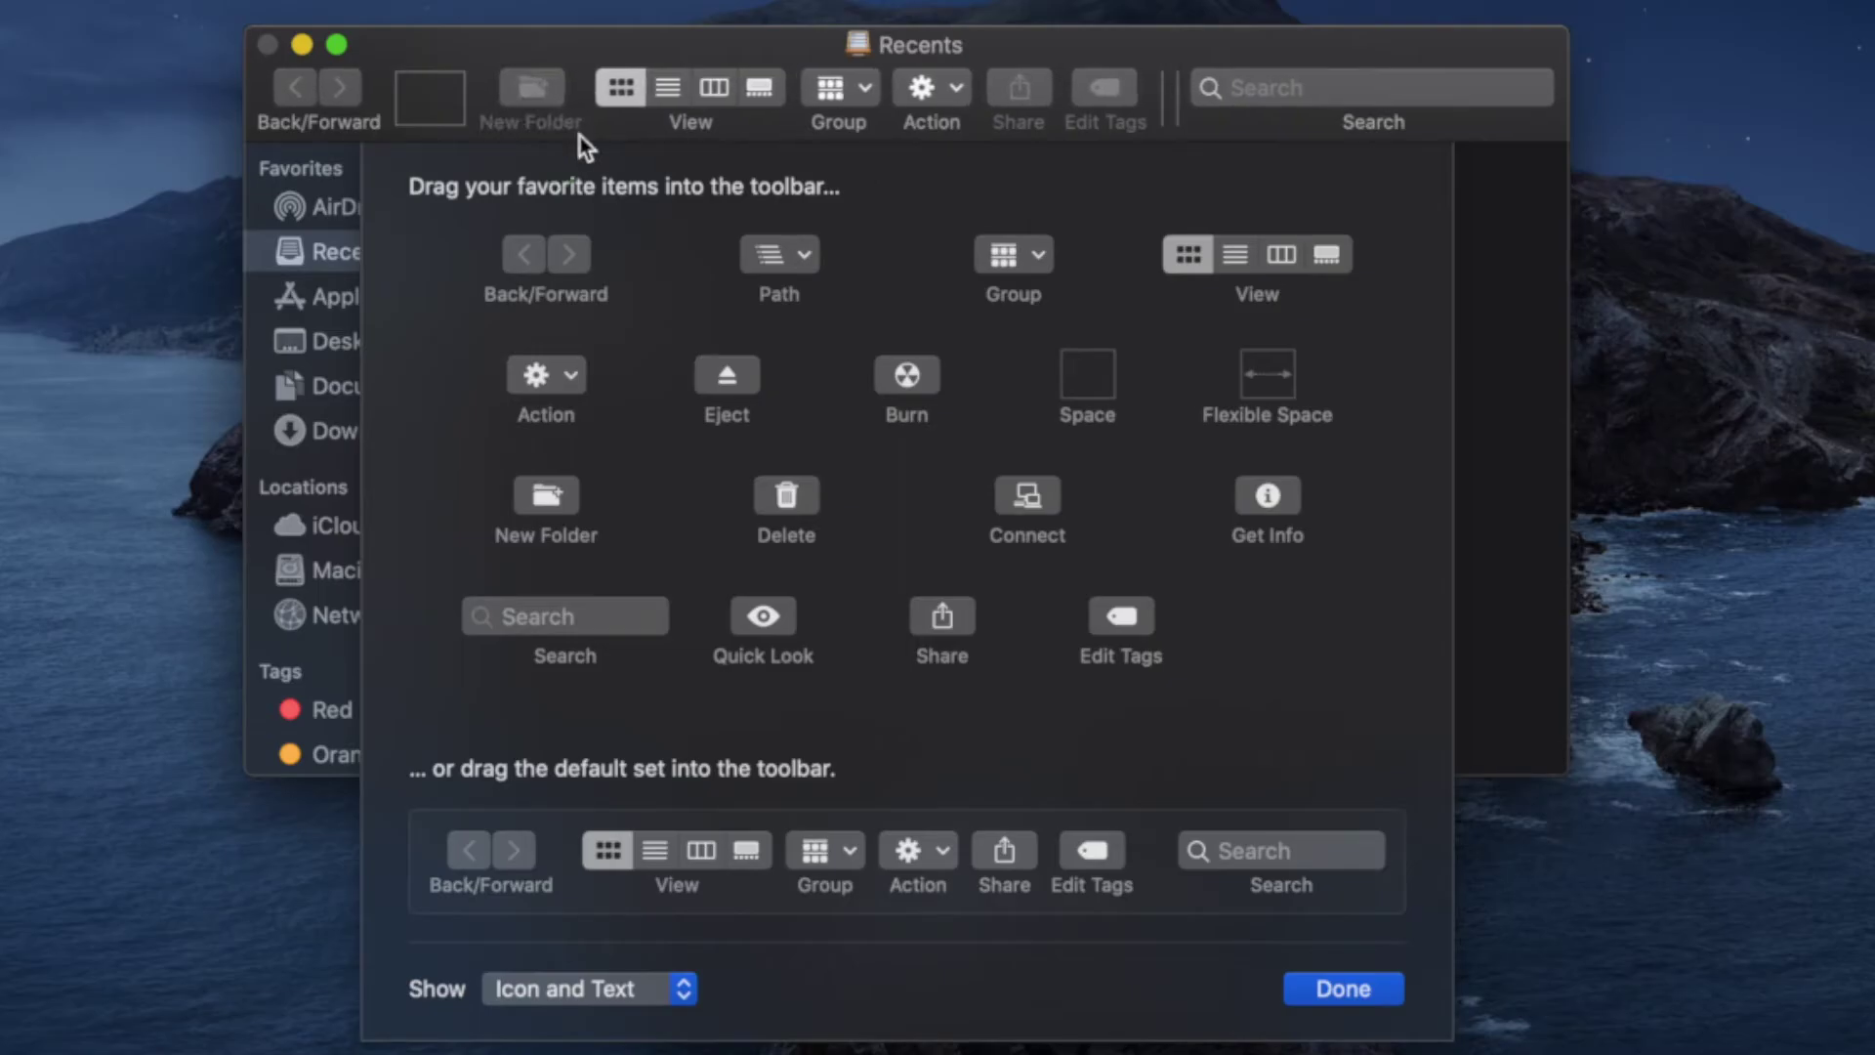
pyautogui.click(1342, 986)
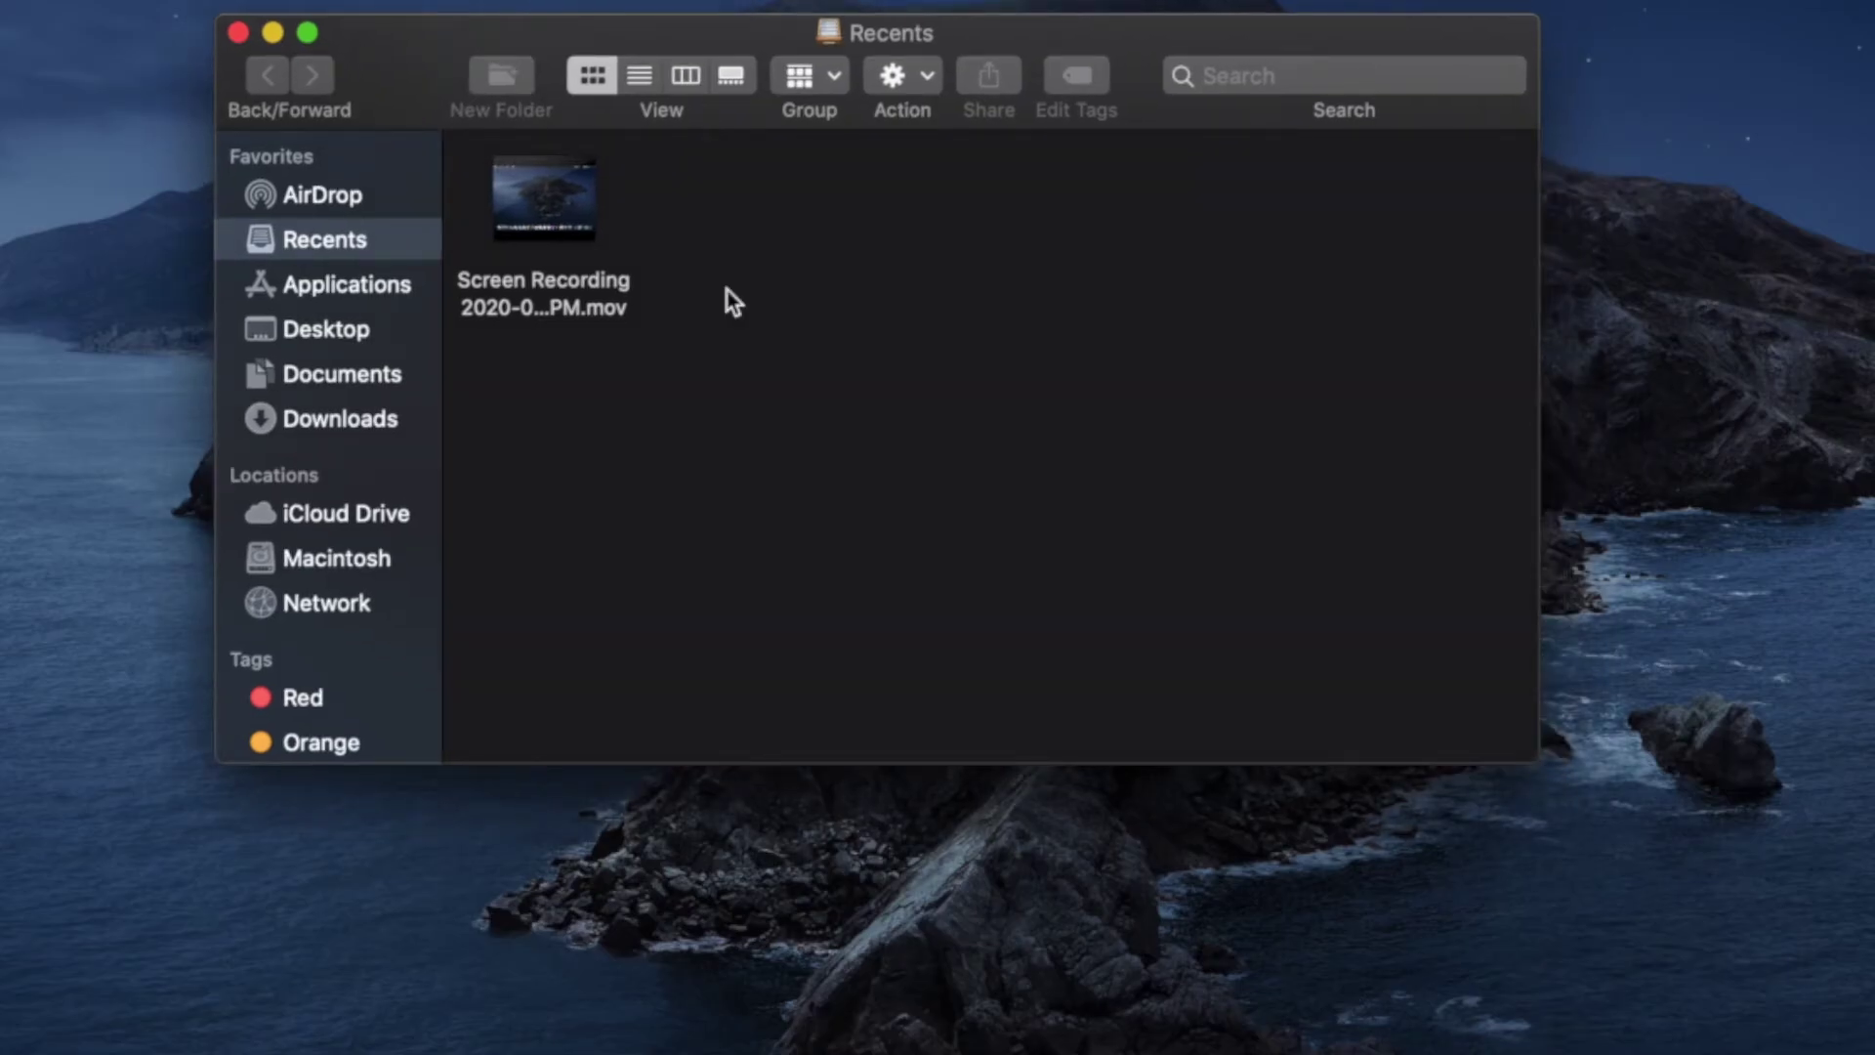
# Create a folder on the Desktop named with the owner's first name plus "'s Stuff", and reposition its icon within the Finder window
pyautogui.click(303, 326)
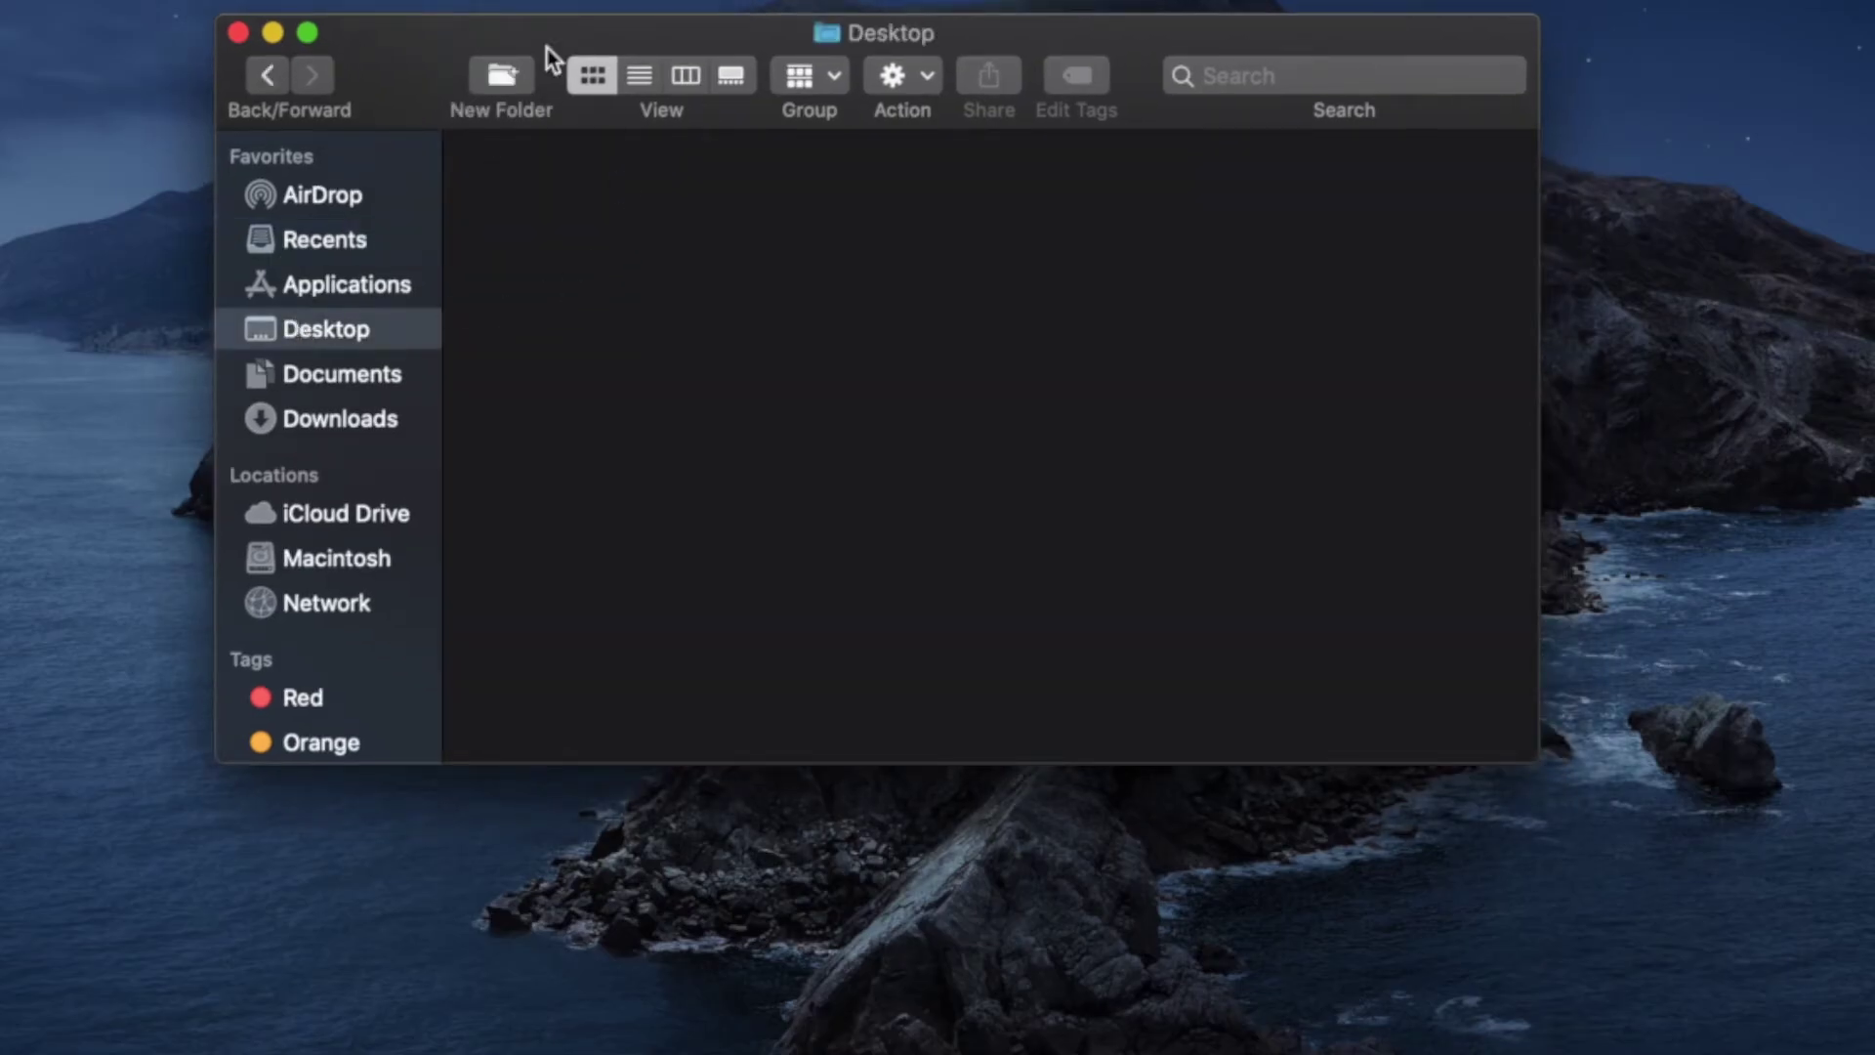
pyautogui.click(502, 76)
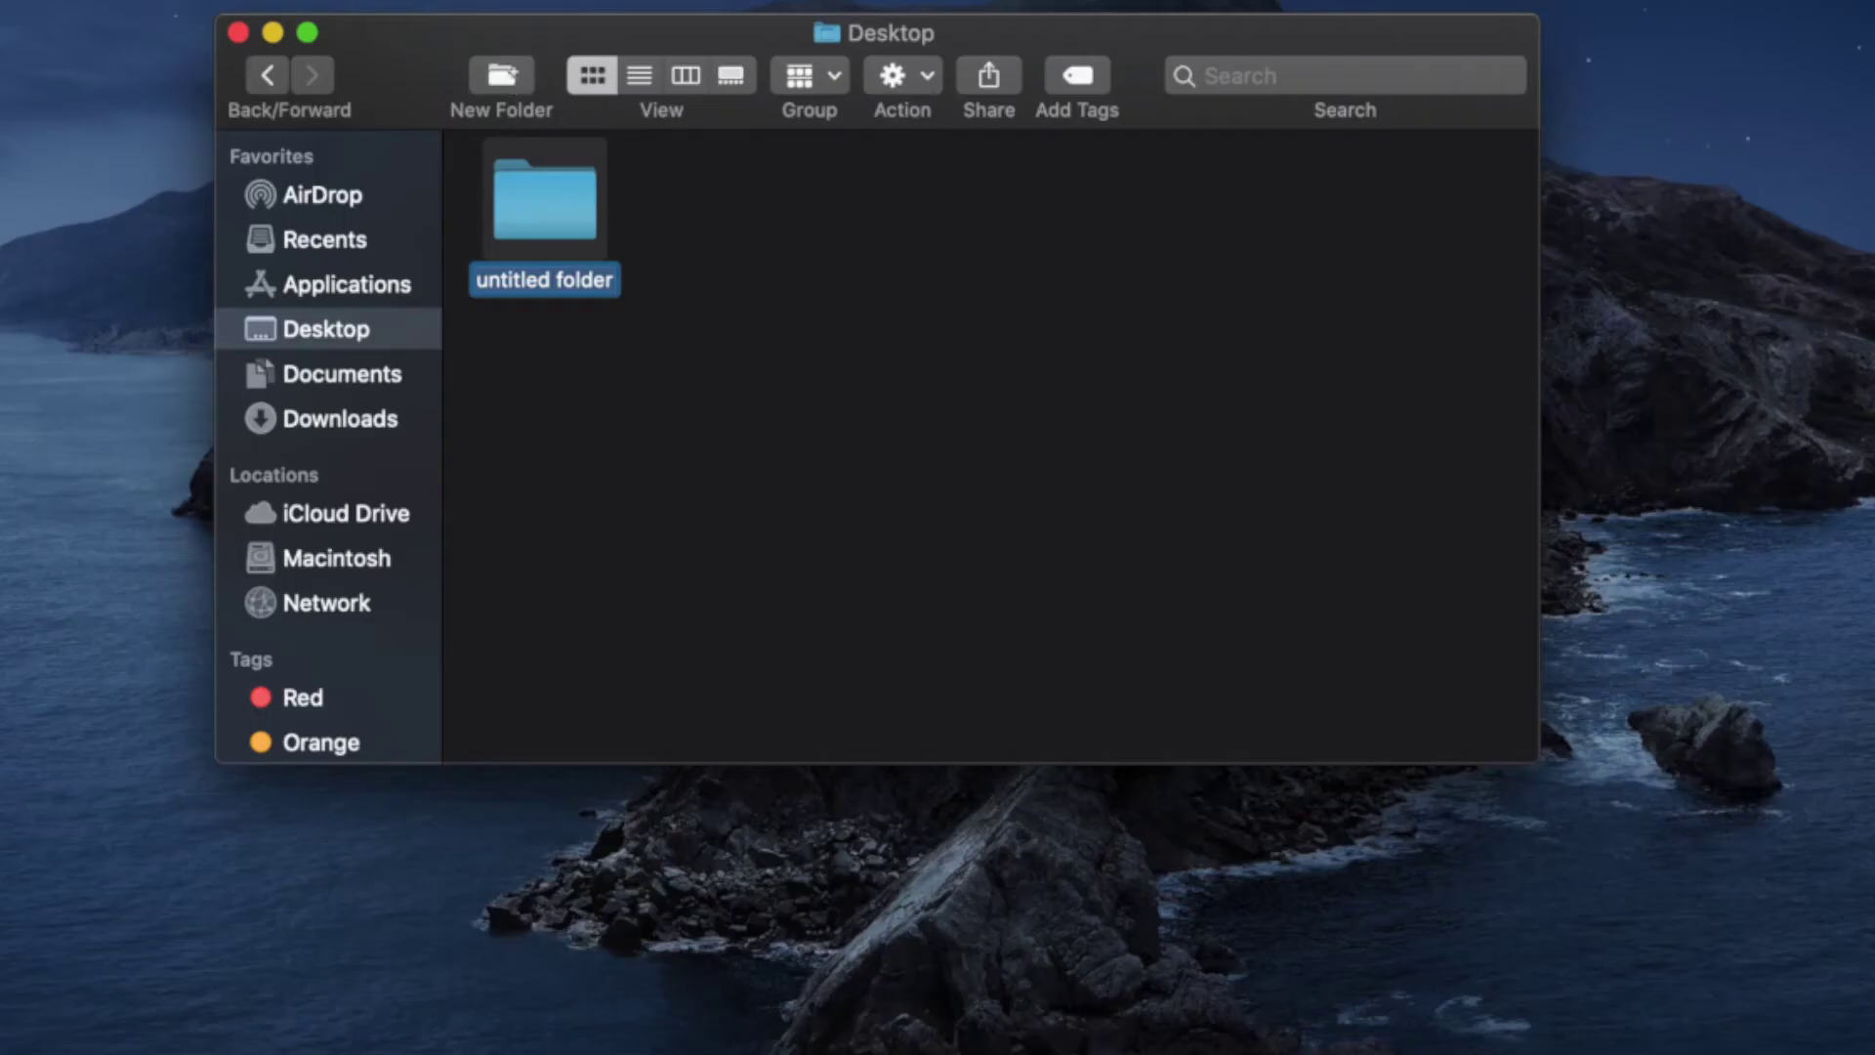
pyautogui.write('Joel')
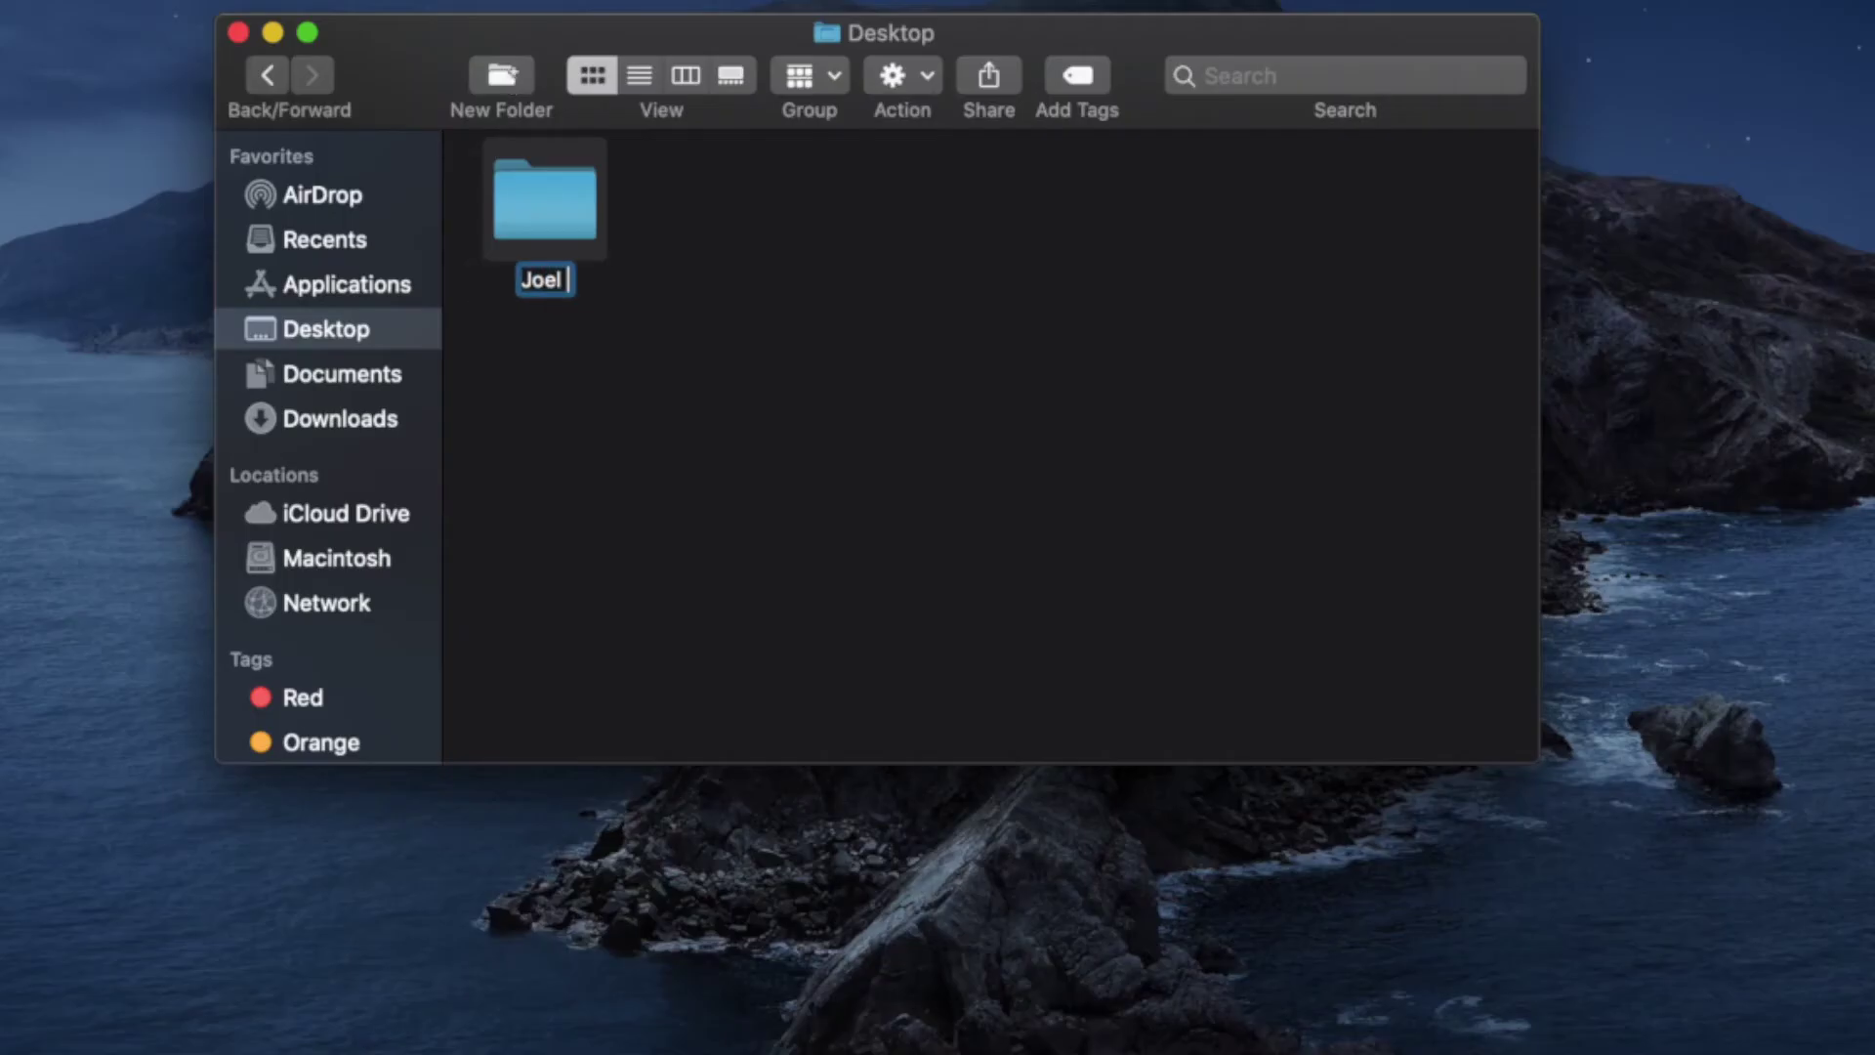
pyautogui.write("'s Stuff")
pyautogui.press('Return')
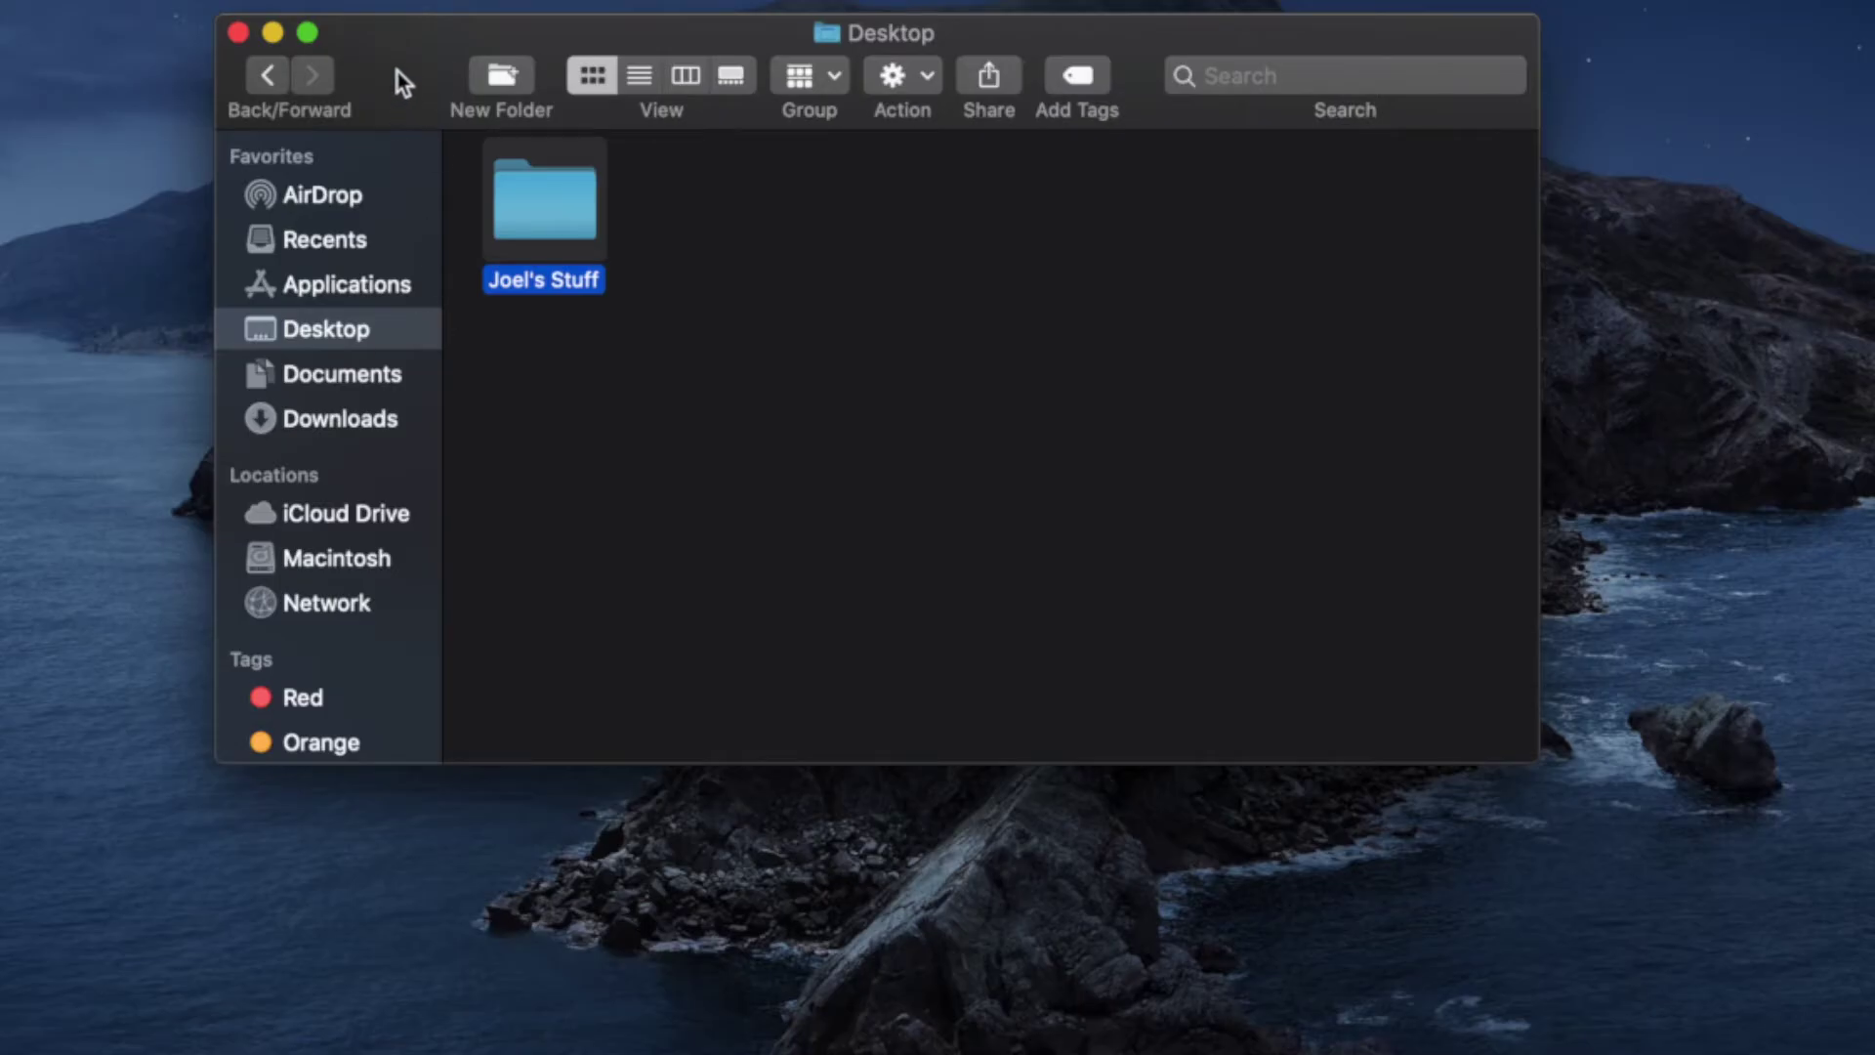
pyautogui.moveTo(558, 208); pyautogui.dragTo(658, 276)
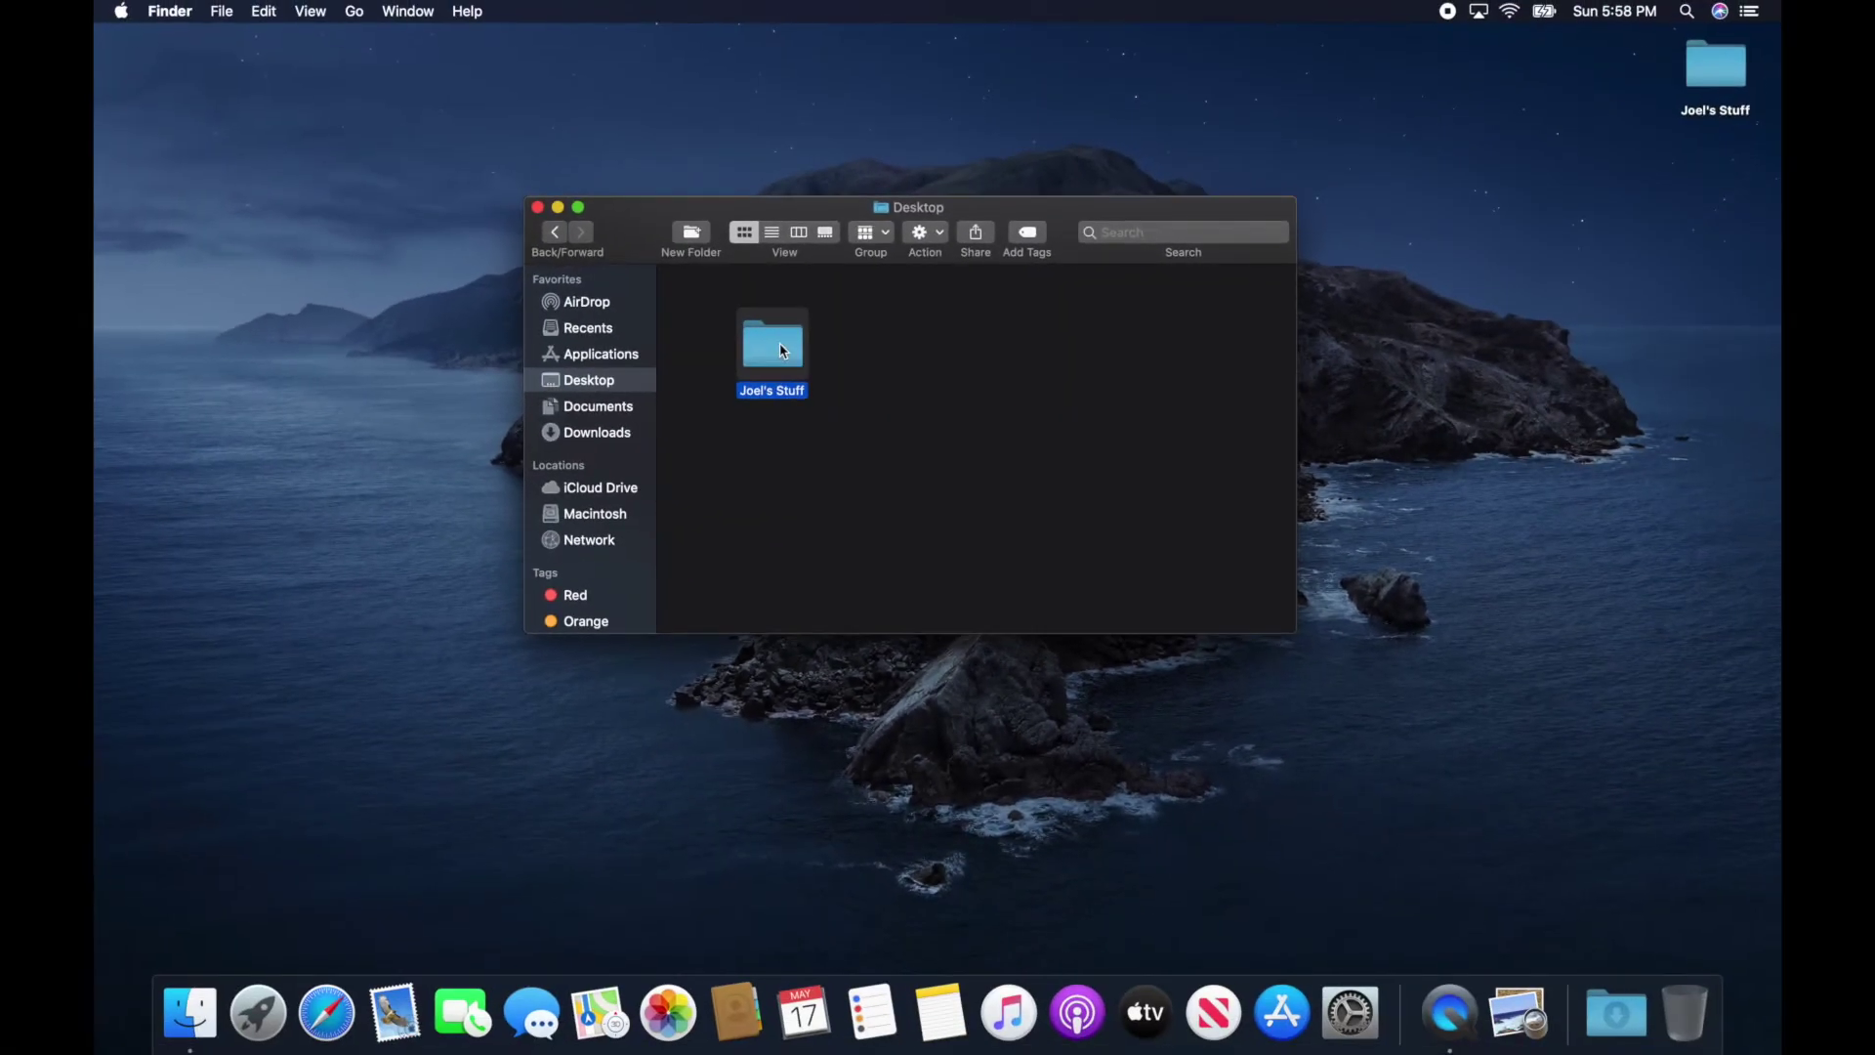
pyautogui.click(1722, 82)
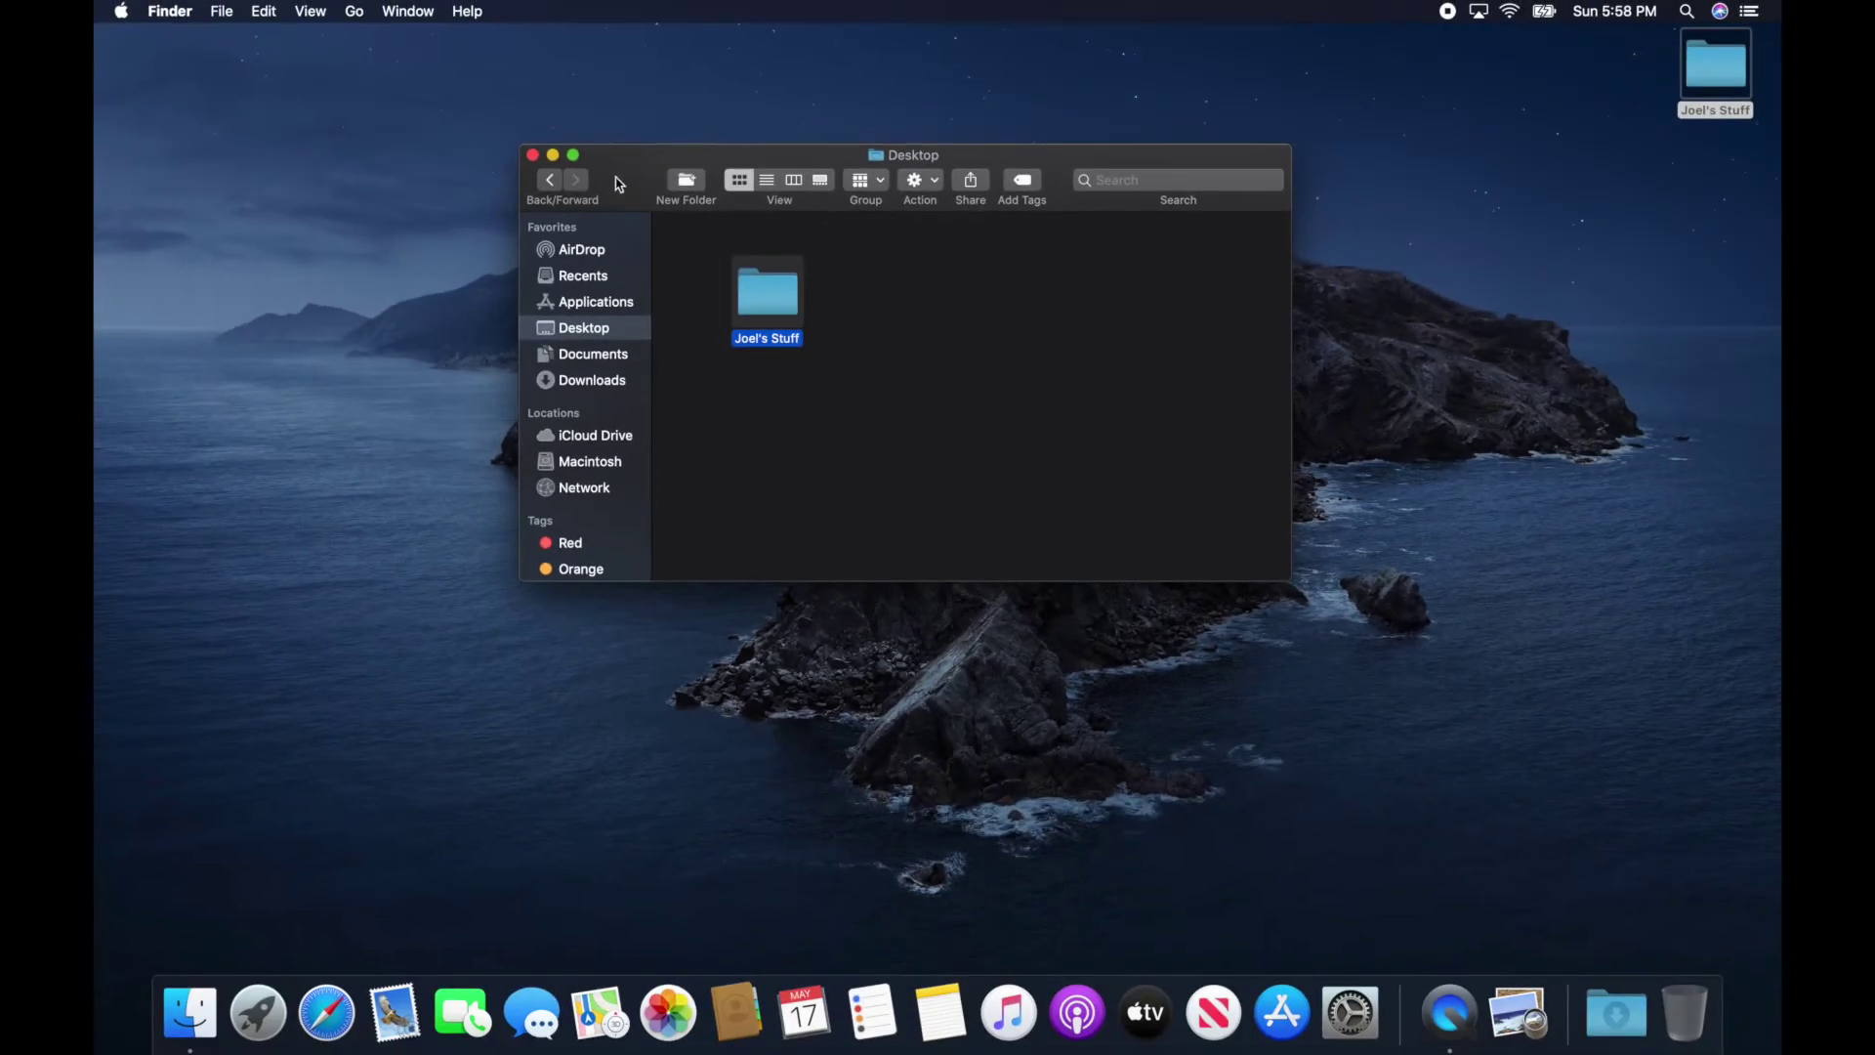
# Move the Finder window slightly and enlarge it in width and height until all the sidebar tags fit
pyautogui.moveTo(619, 184); pyautogui.dragTo(595, 186)
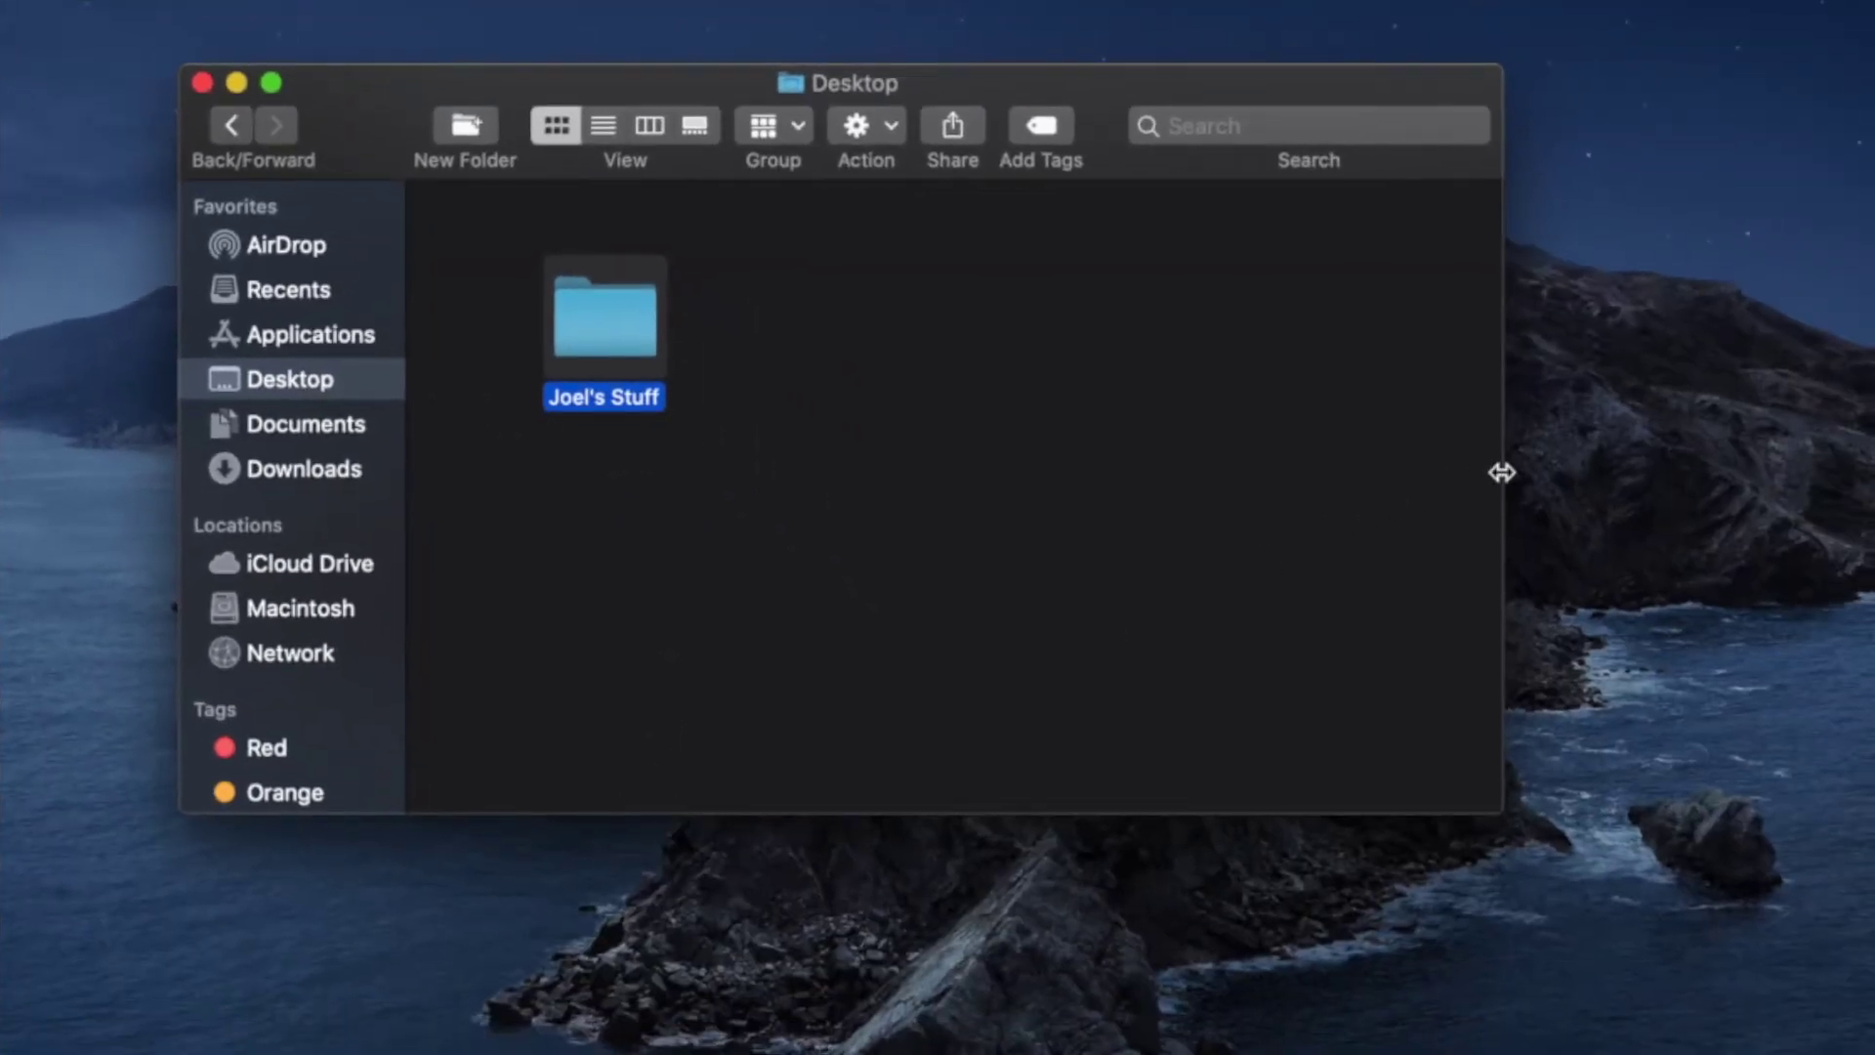
pyautogui.moveTo(1502, 473); pyautogui.dragTo(1870, 459)
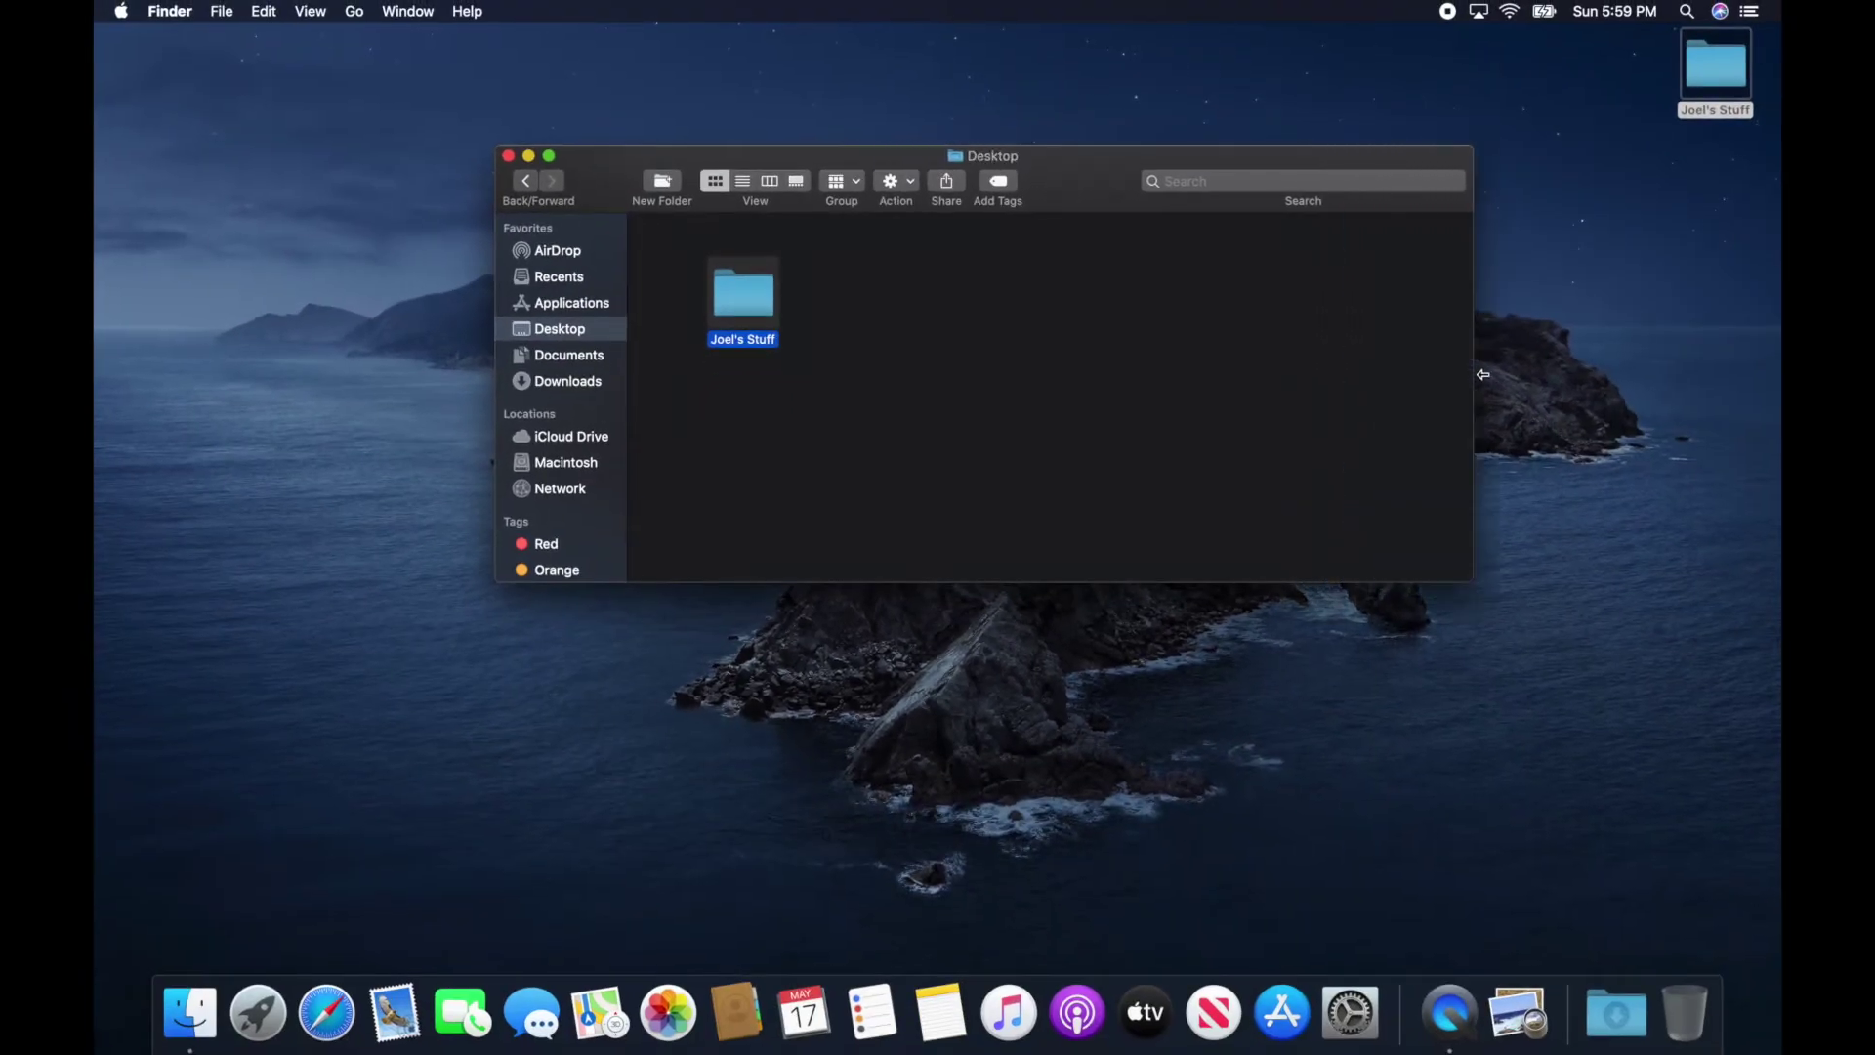
pyautogui.moveTo(1482, 374); pyautogui.dragTo(1208, 375)
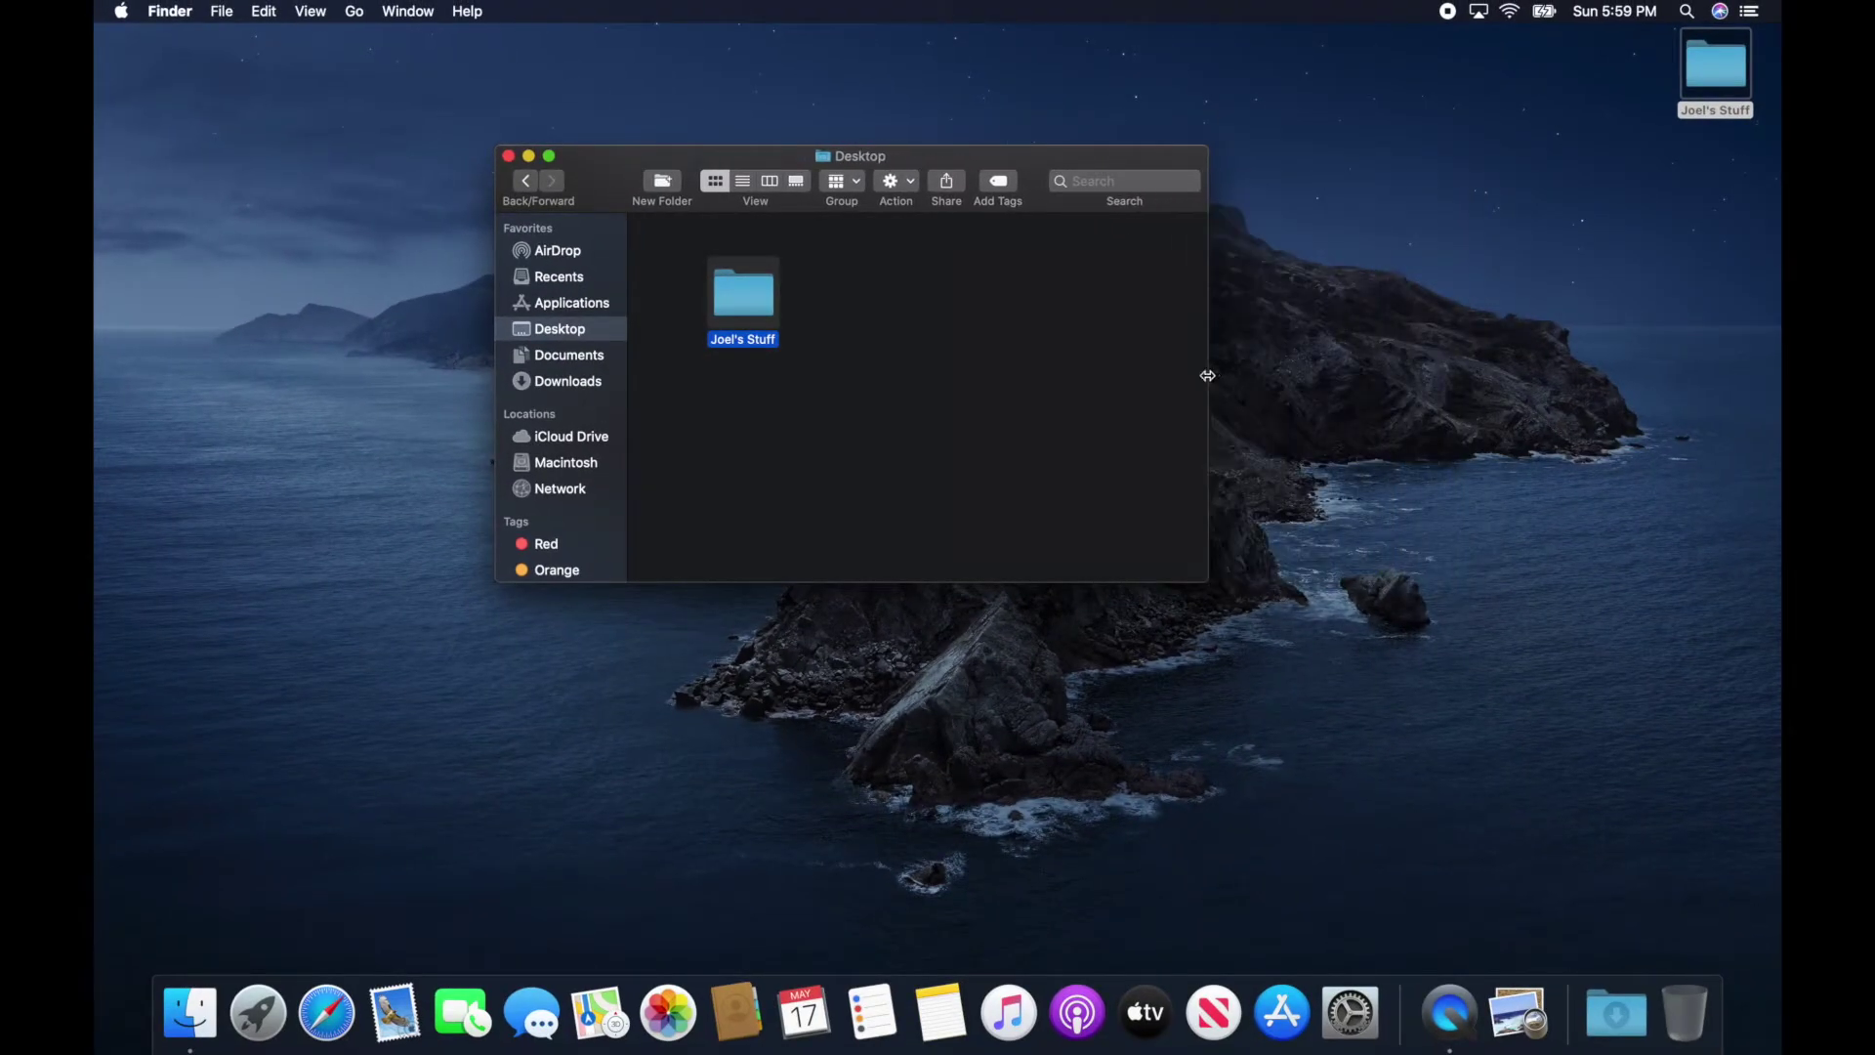
pyautogui.moveTo(1205, 582); pyautogui.dragTo(1561, 877)
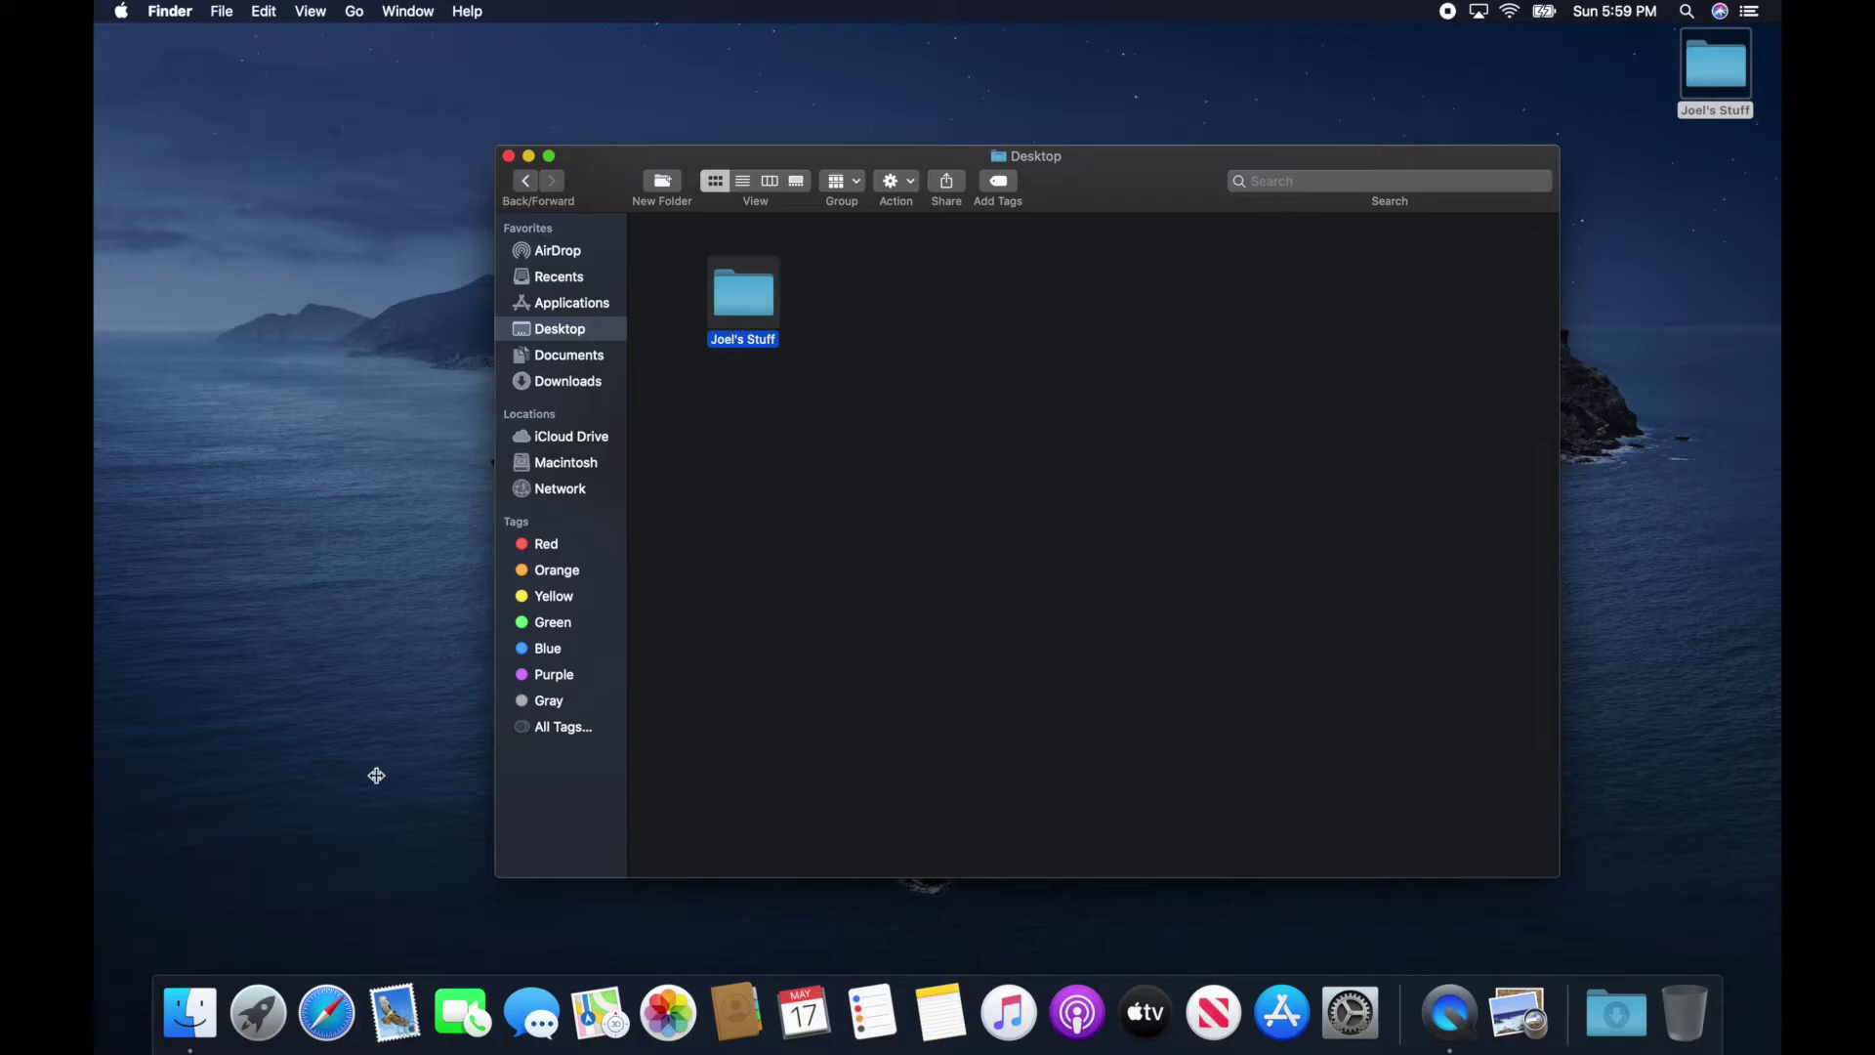
# Switch to Safari, shrink its window and move it over the Finder window, and quit Safari
pyautogui.click(340, 1033)
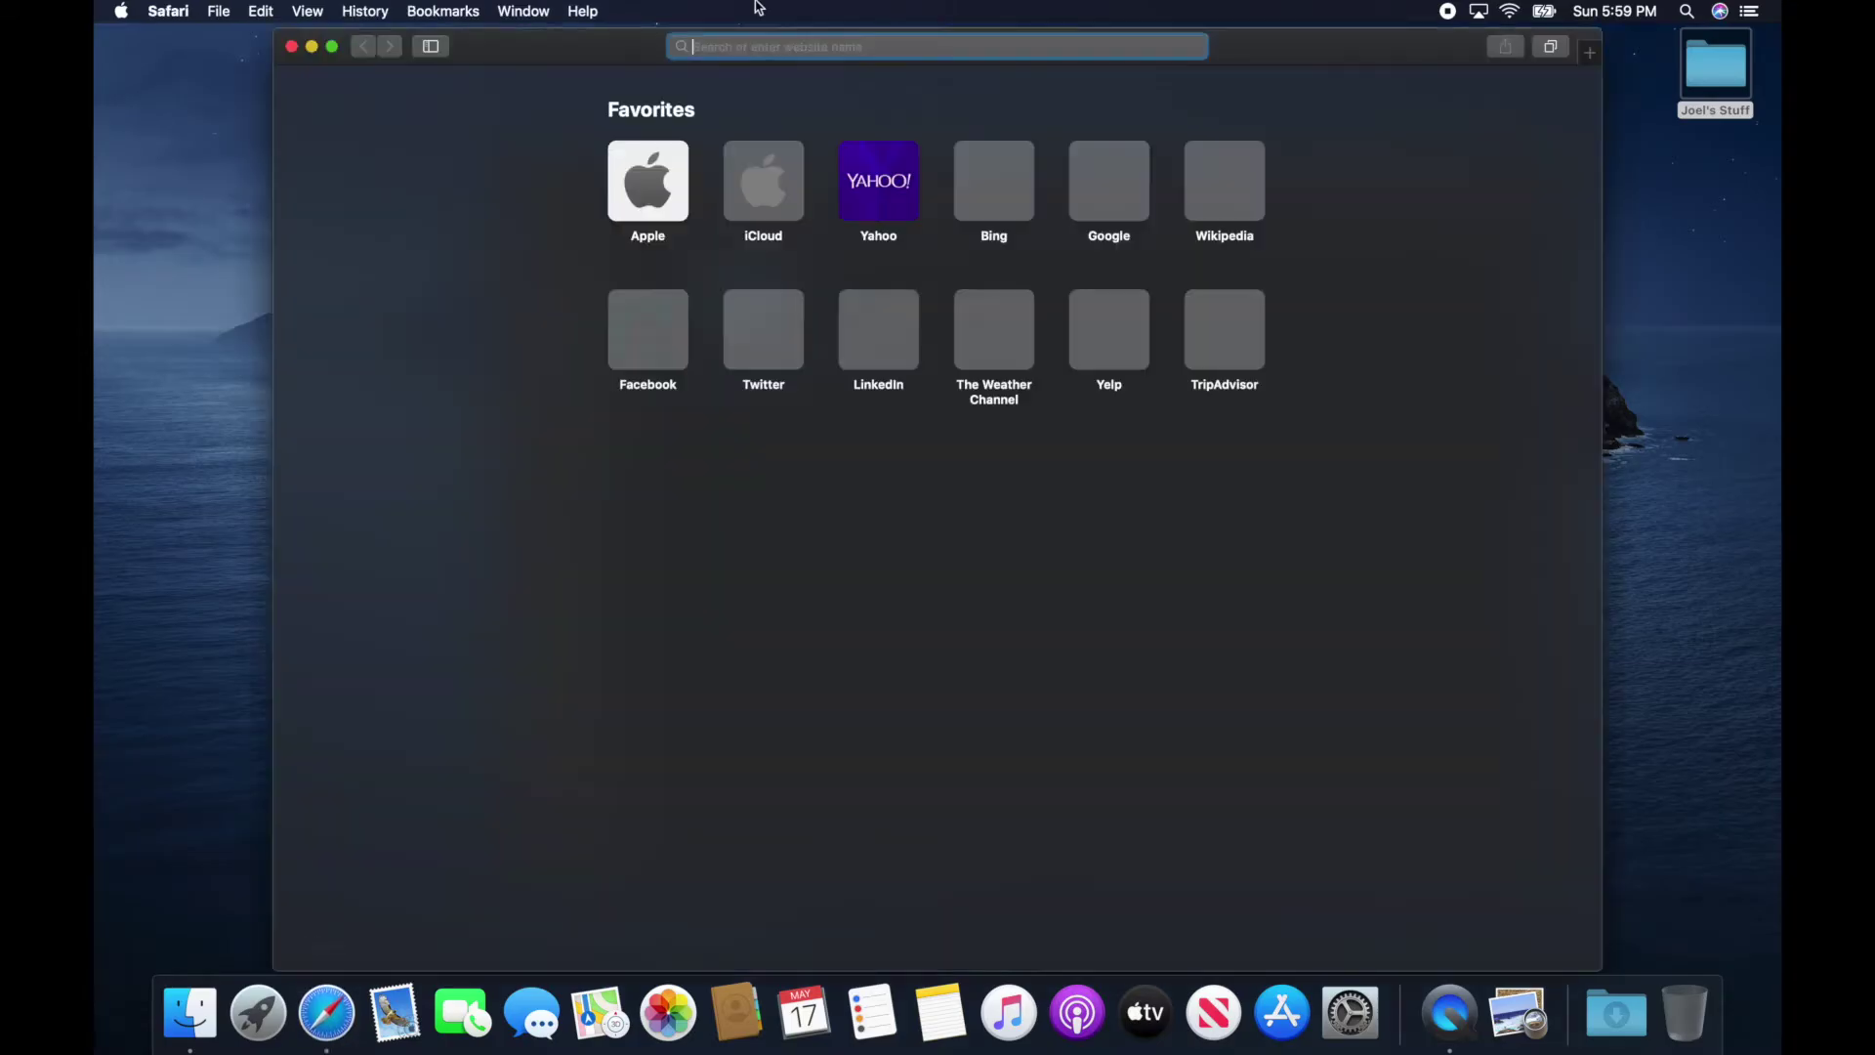
pyautogui.moveTo(1601, 29); pyautogui.dragTo(1232, 408)
pyautogui.moveTo(1015, 442); pyautogui.dragTo(1046, 196)
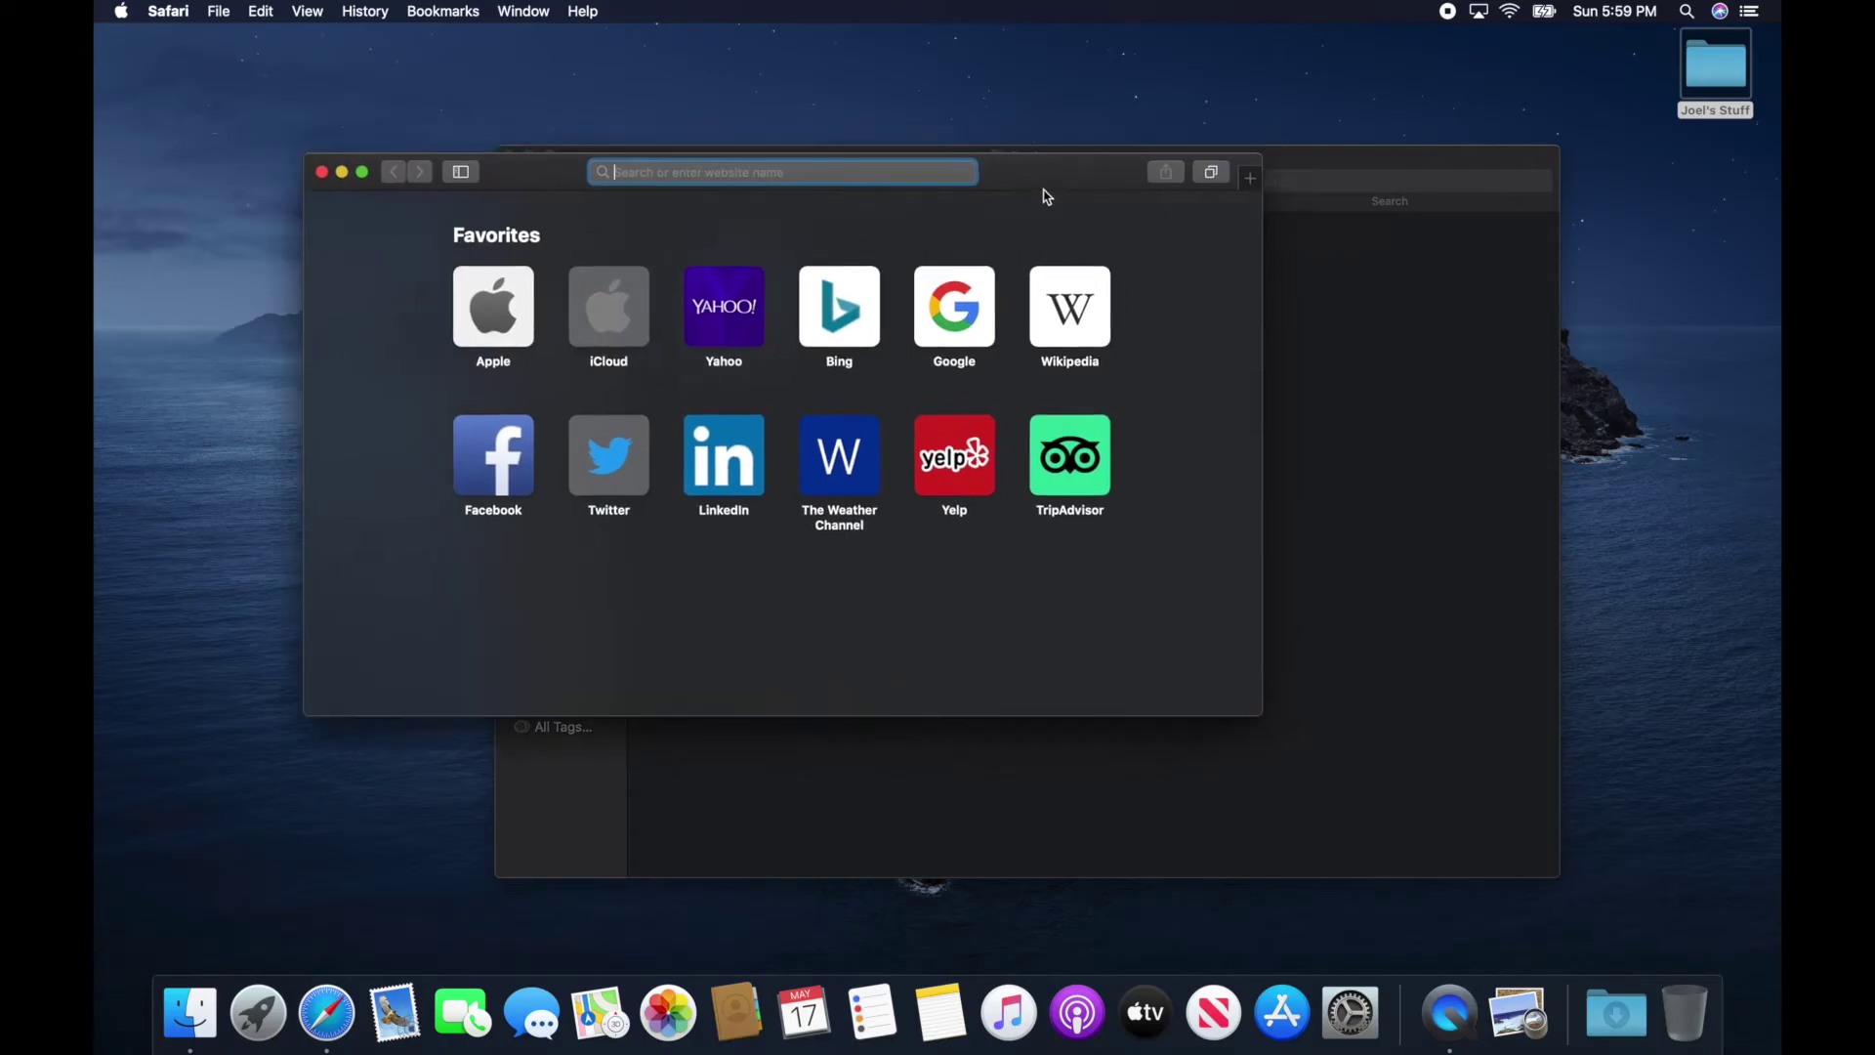
pyautogui.click(168, 11)
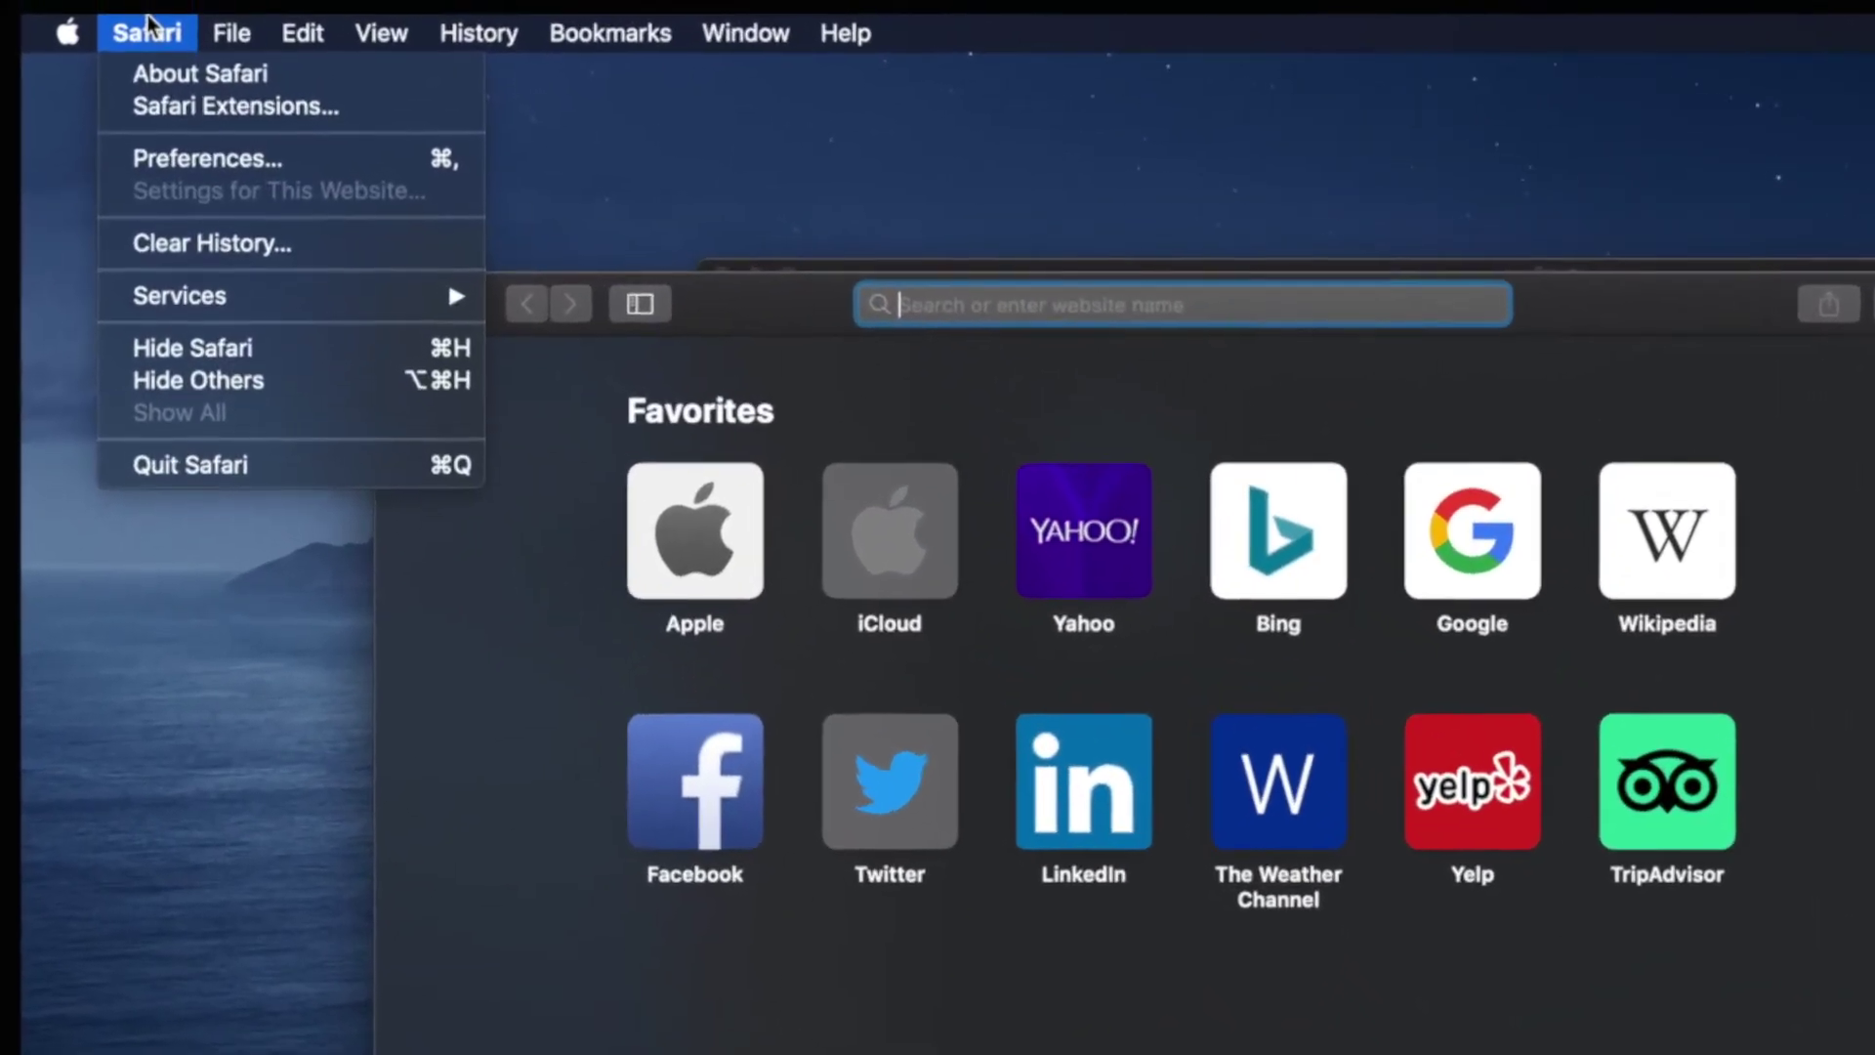
pyautogui.click(220, 475)
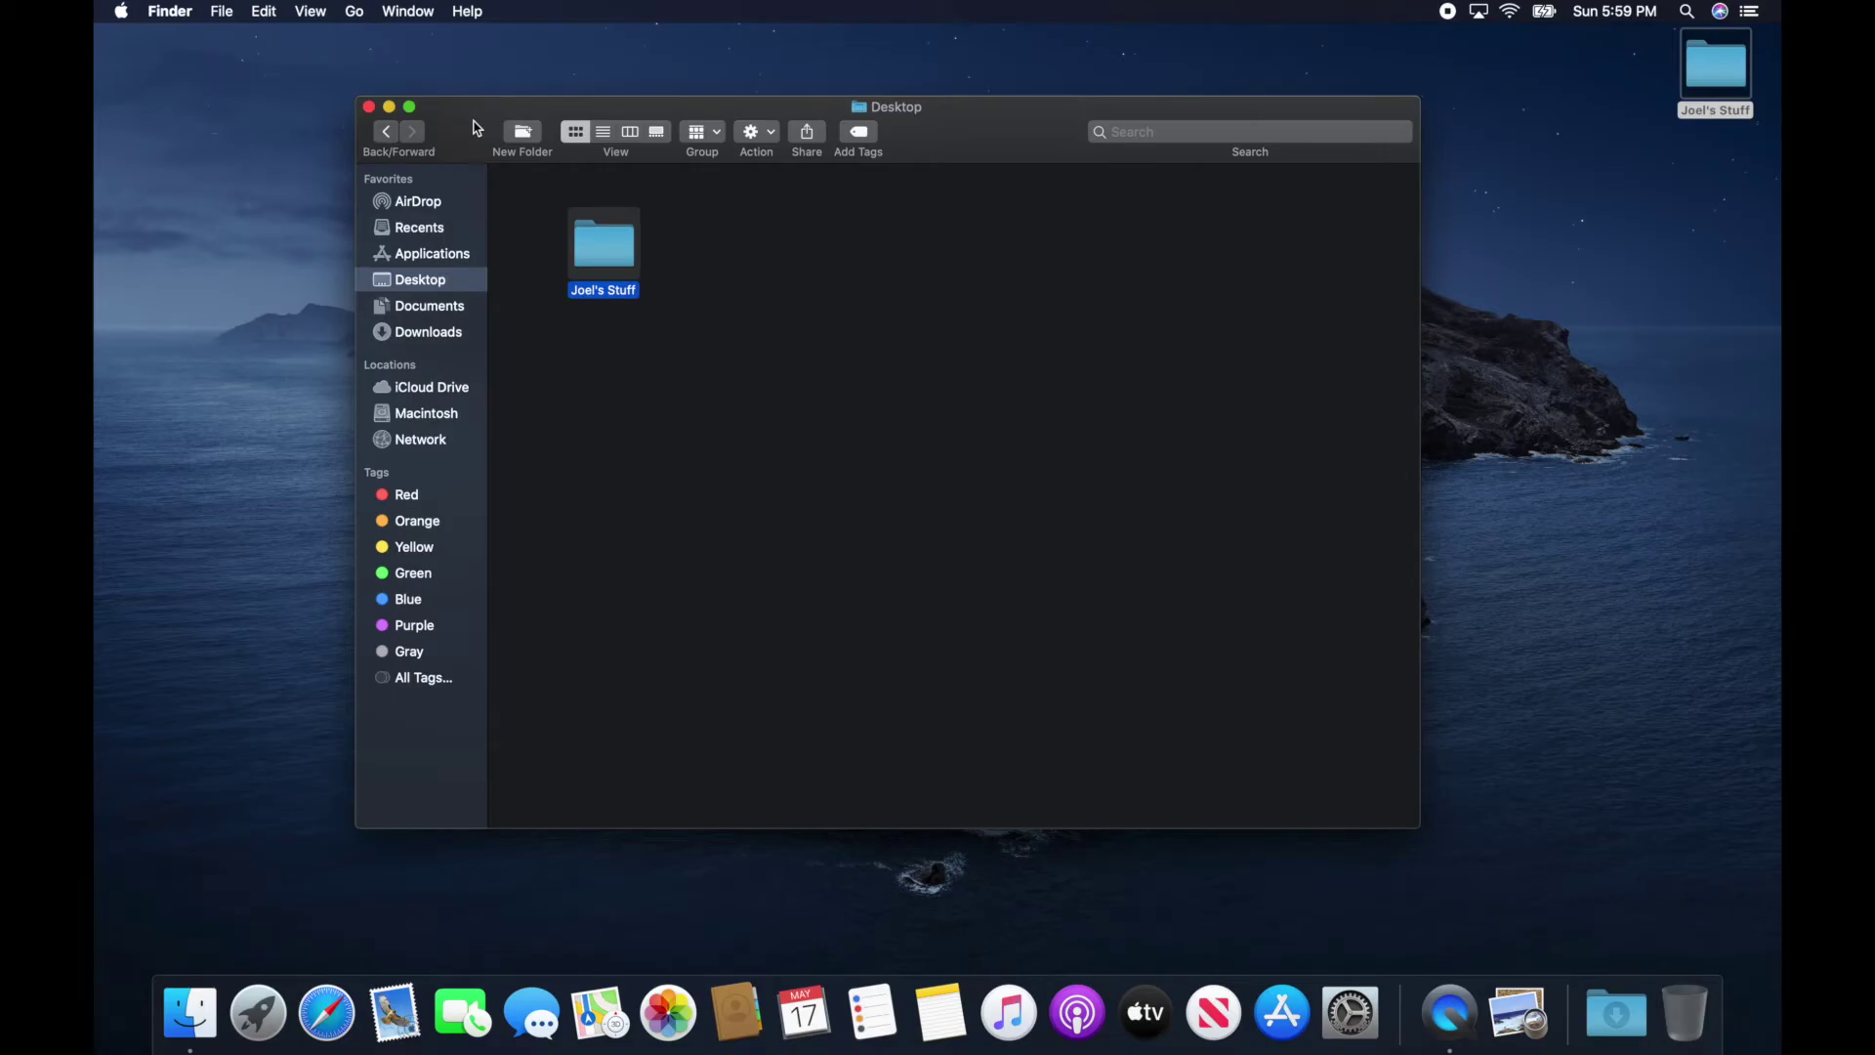
# In the Finder preferences, turn on showing hard disks and external disks on the desktop
pyautogui.click(171, 10)
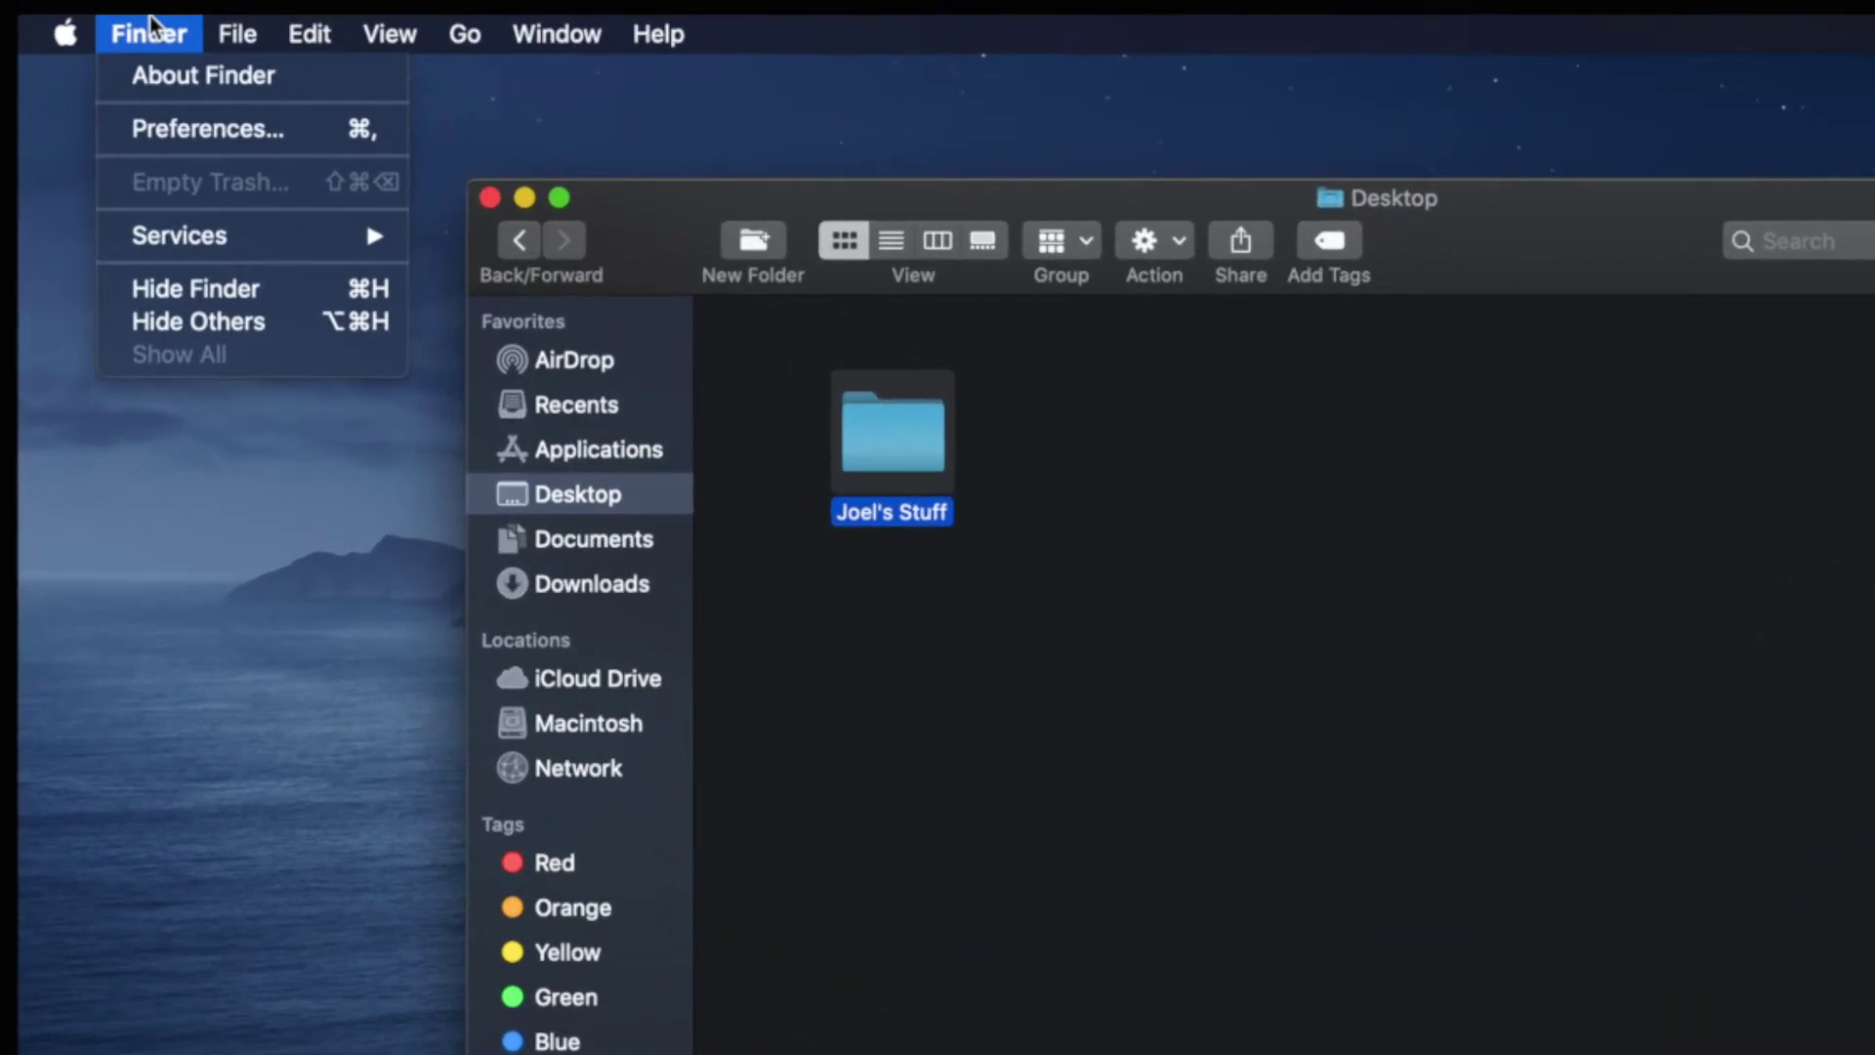
pyautogui.click(172, 125)
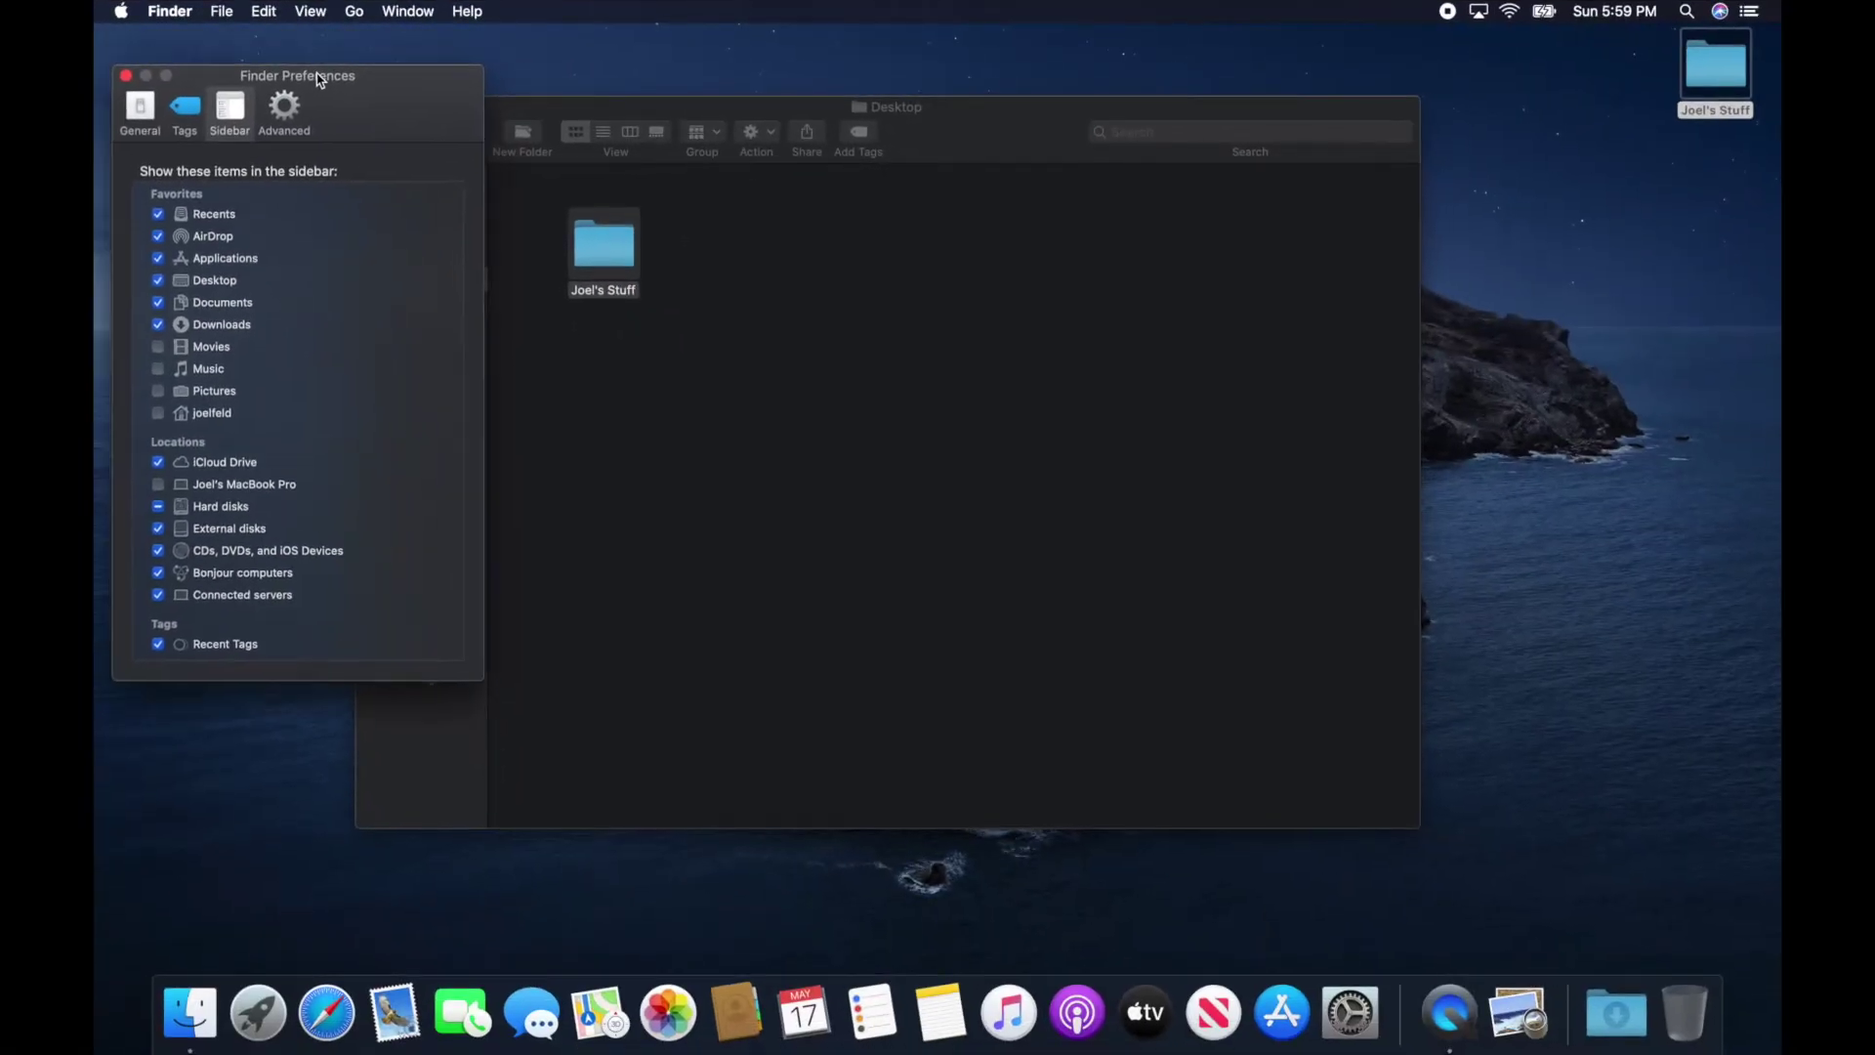
pyautogui.moveTo(320, 78); pyautogui.dragTo(341, 128)
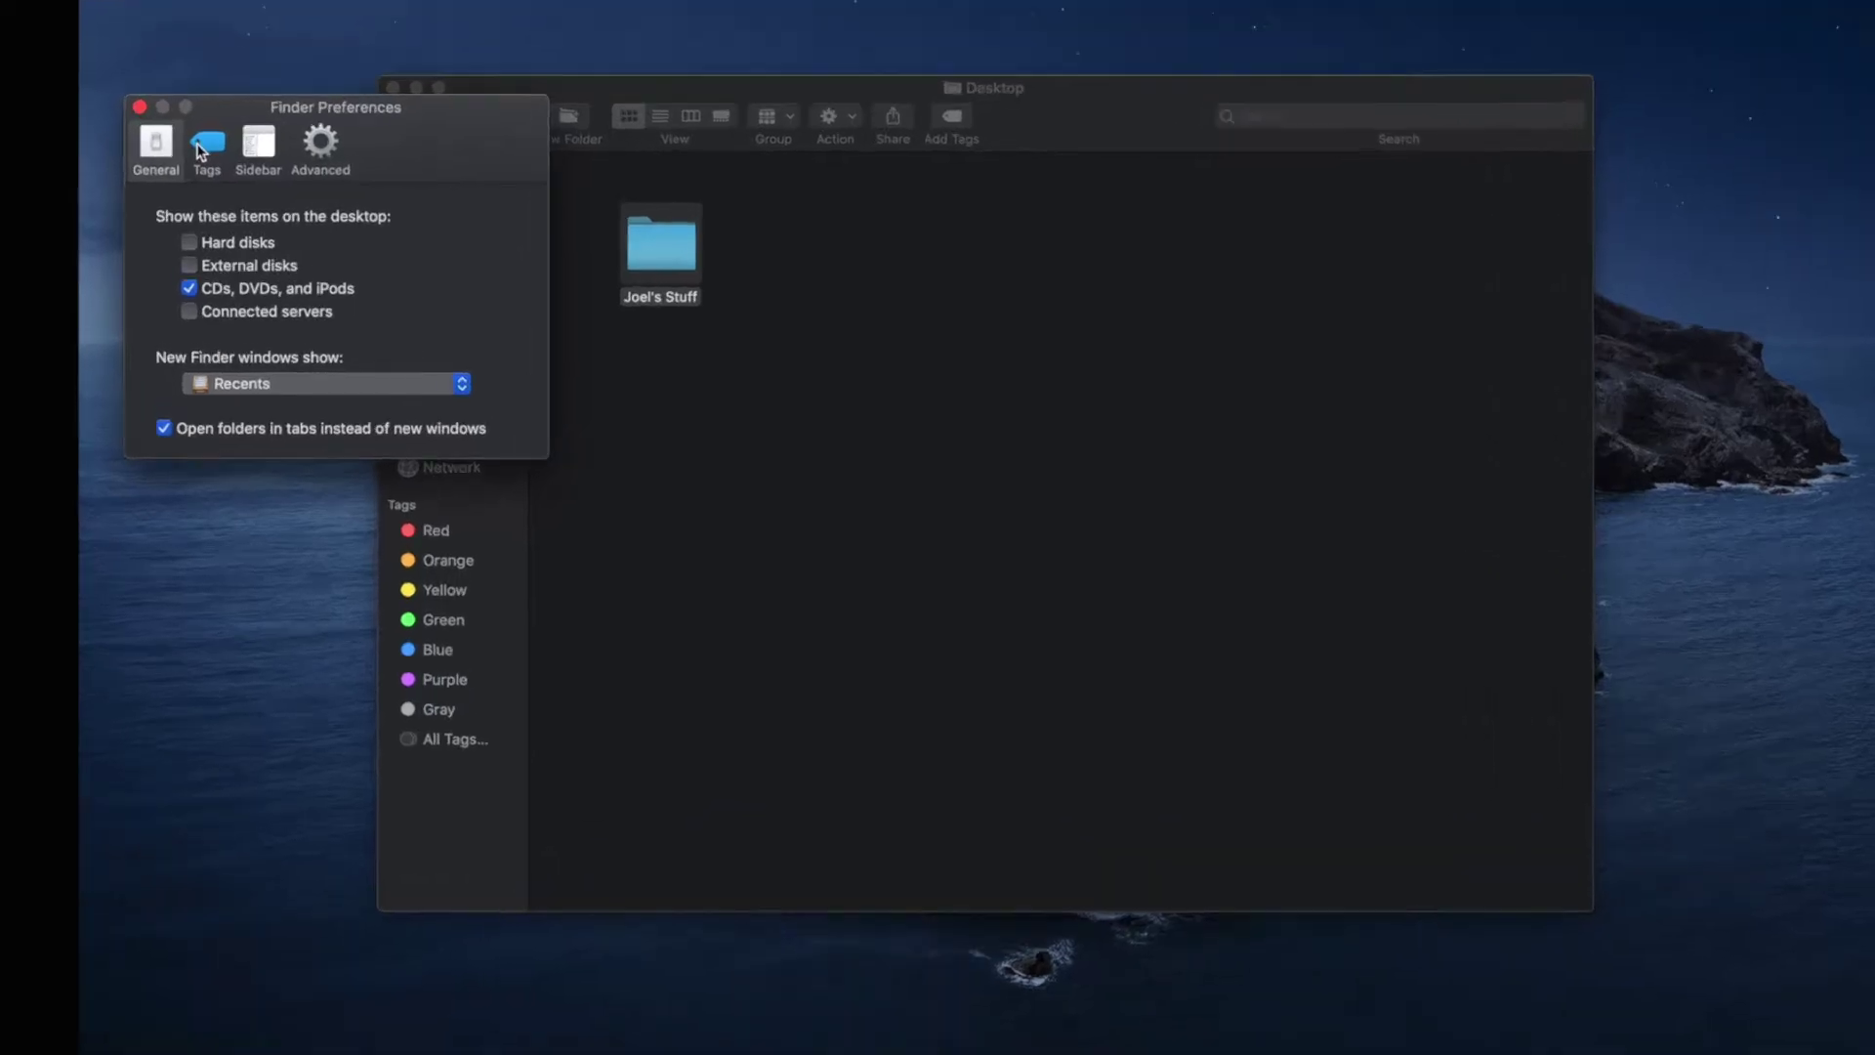
pyautogui.click(207, 97)
pyautogui.click(286, 98)
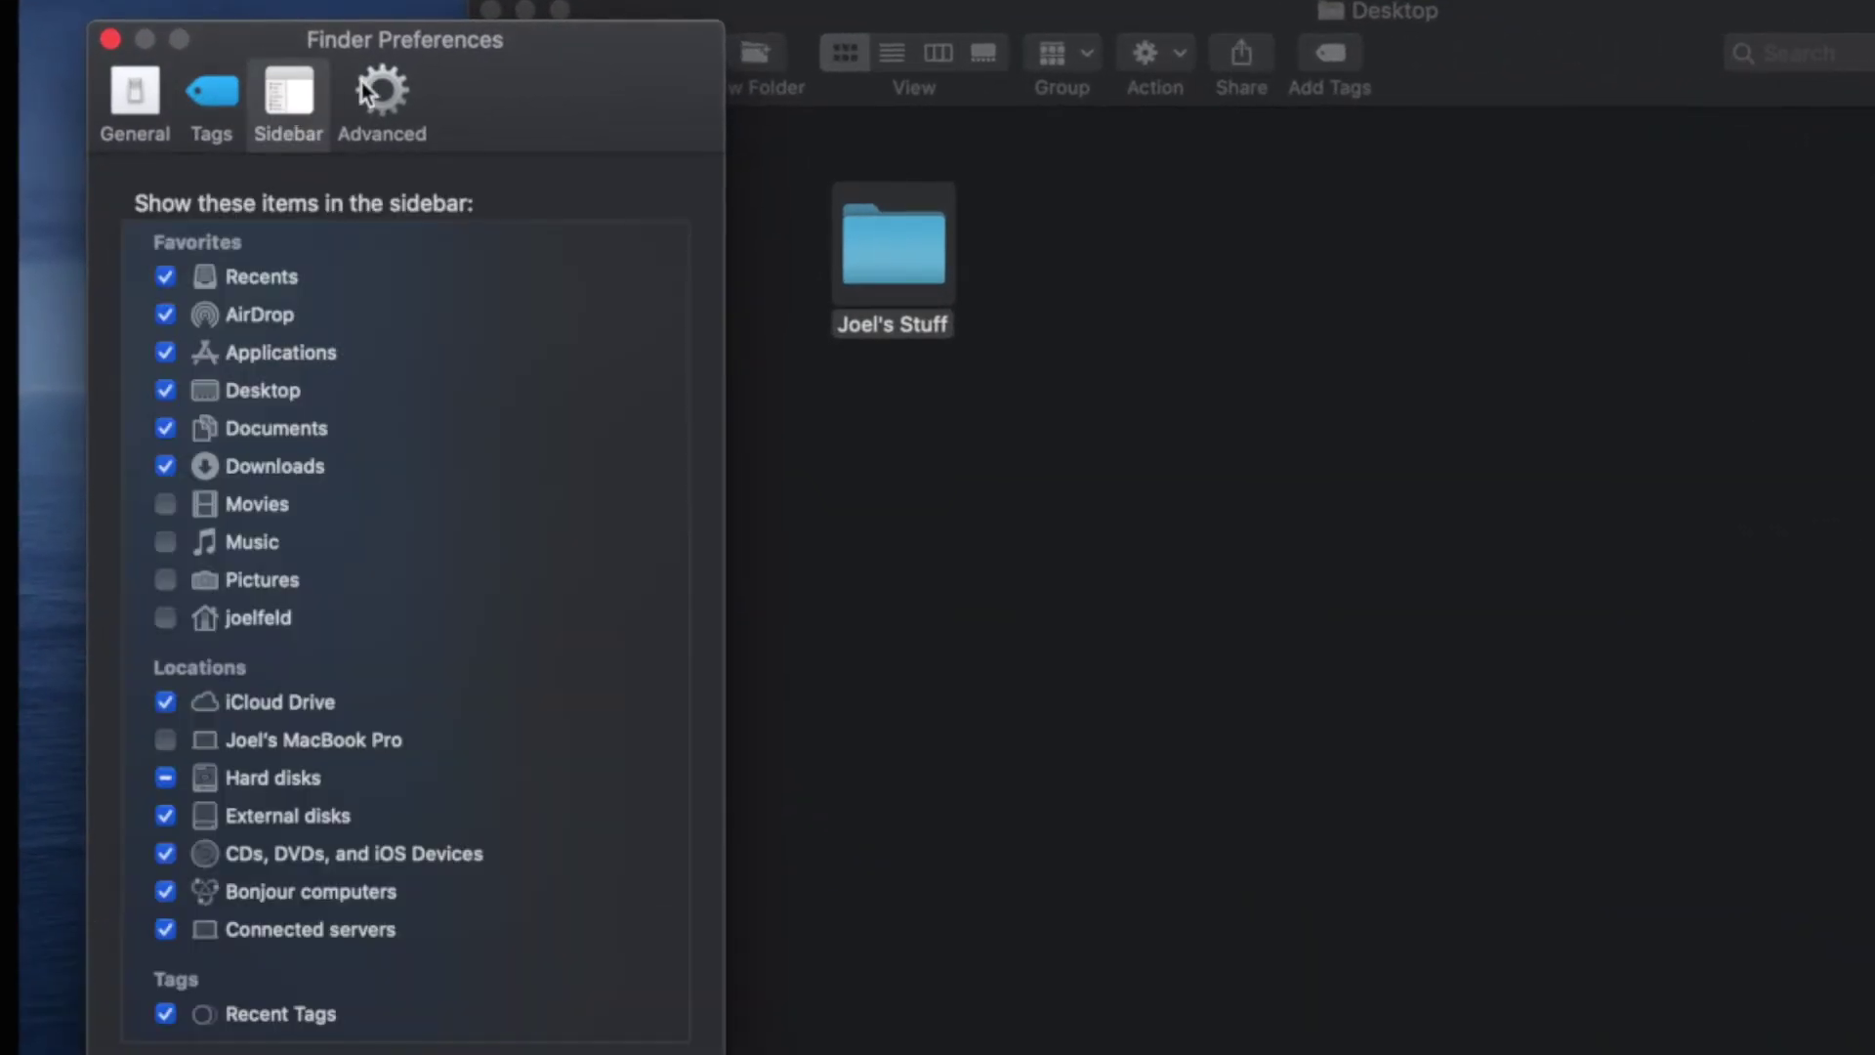
pyautogui.click(385, 98)
pyautogui.click(139, 97)
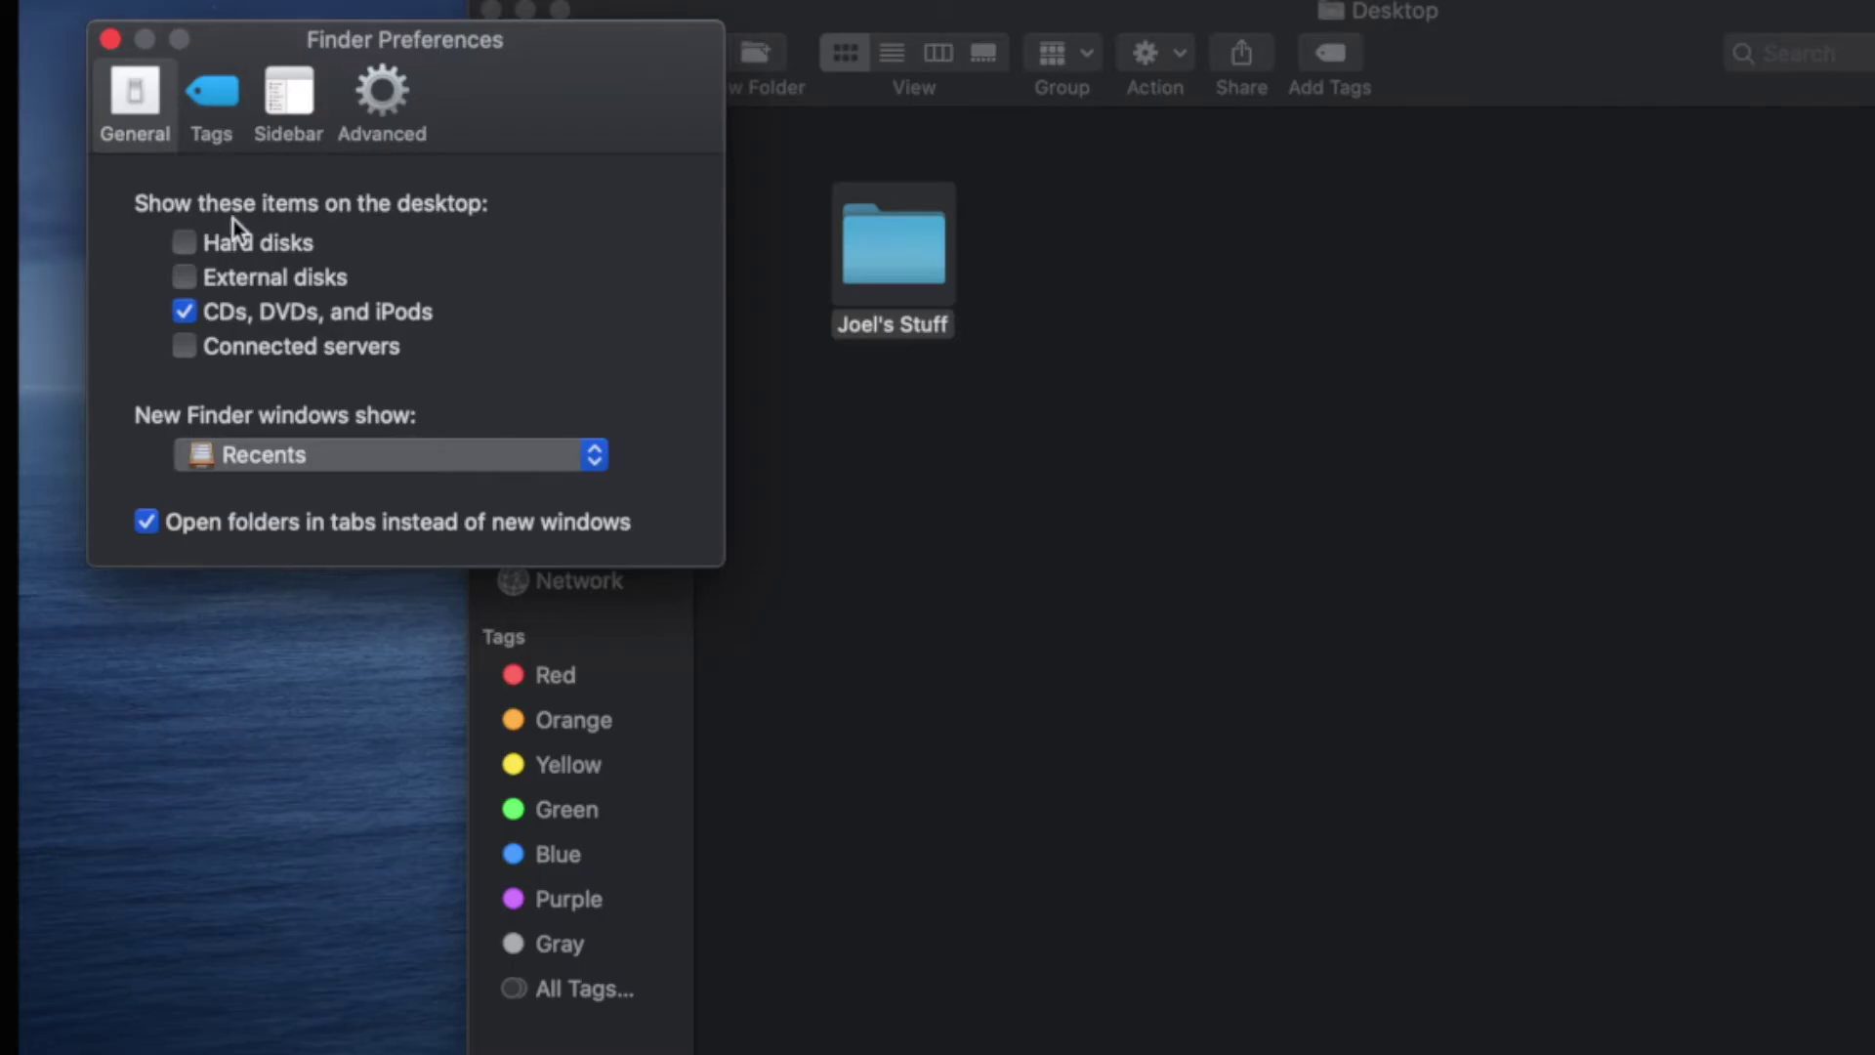
pyautogui.click(181, 245)
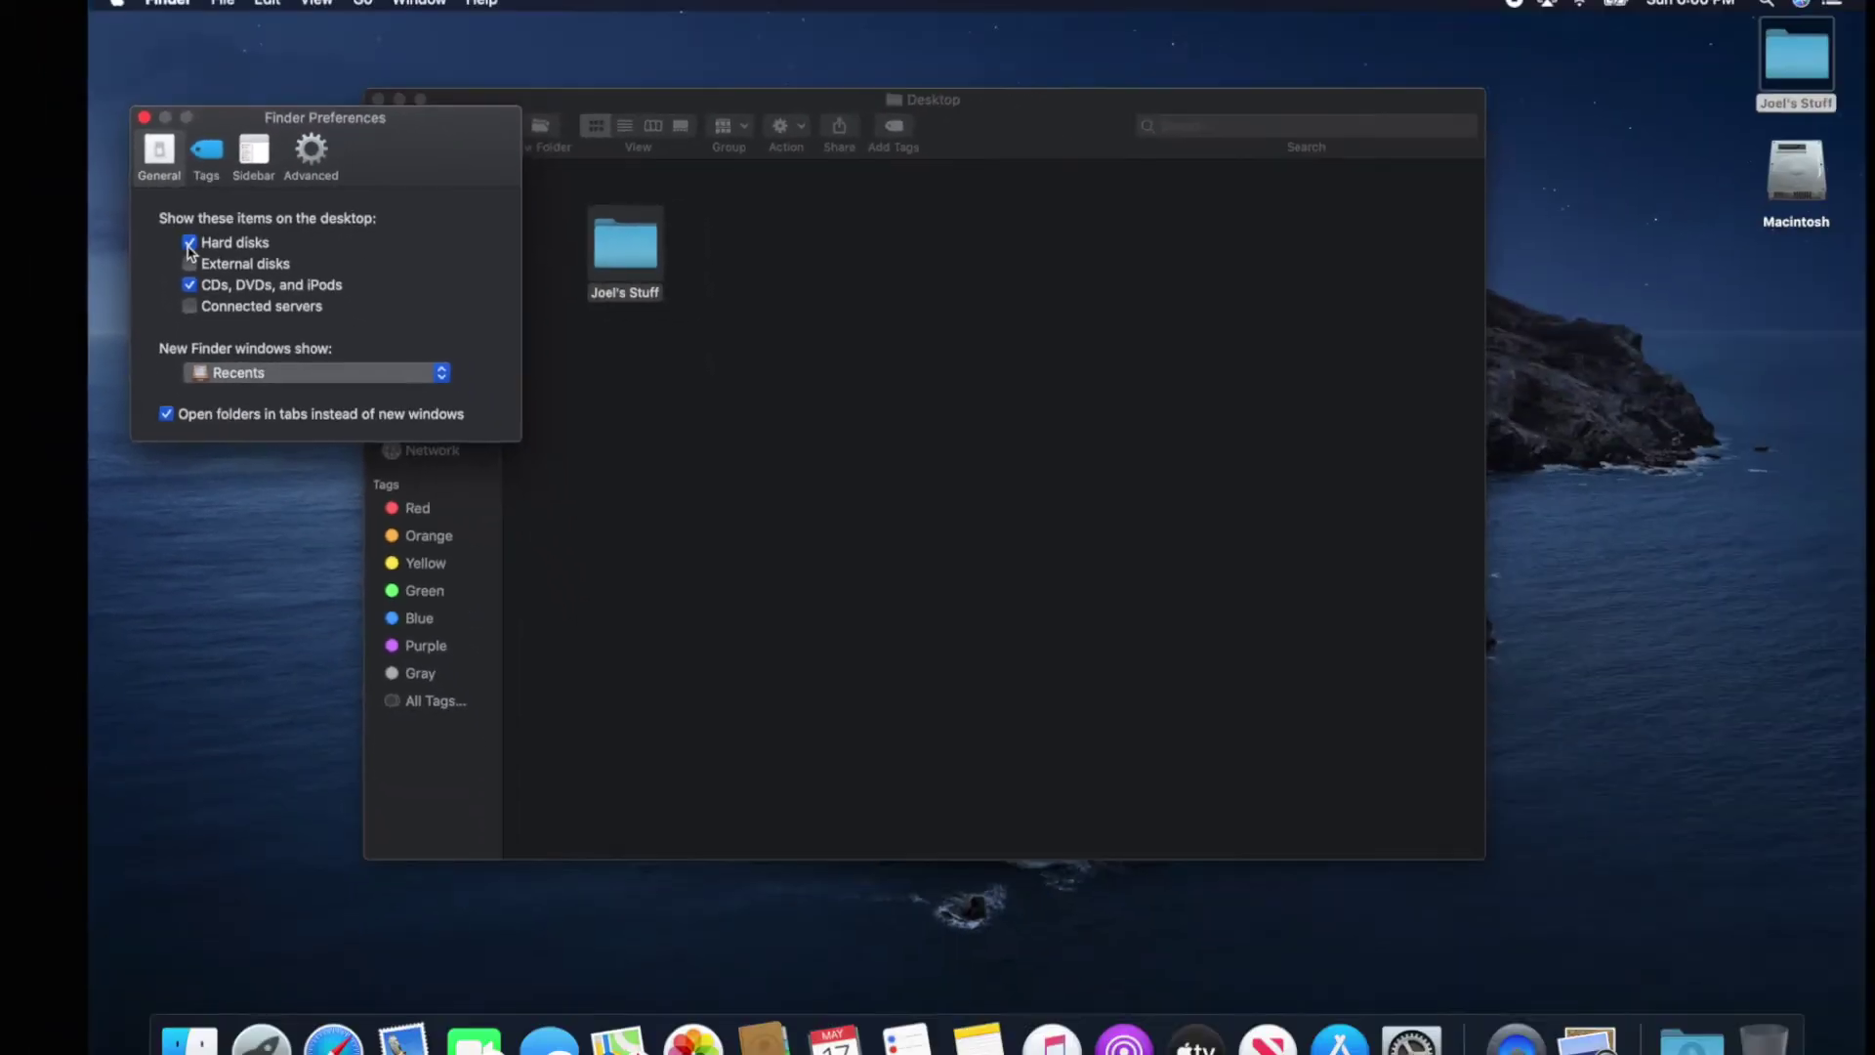
pyautogui.click(190, 262)
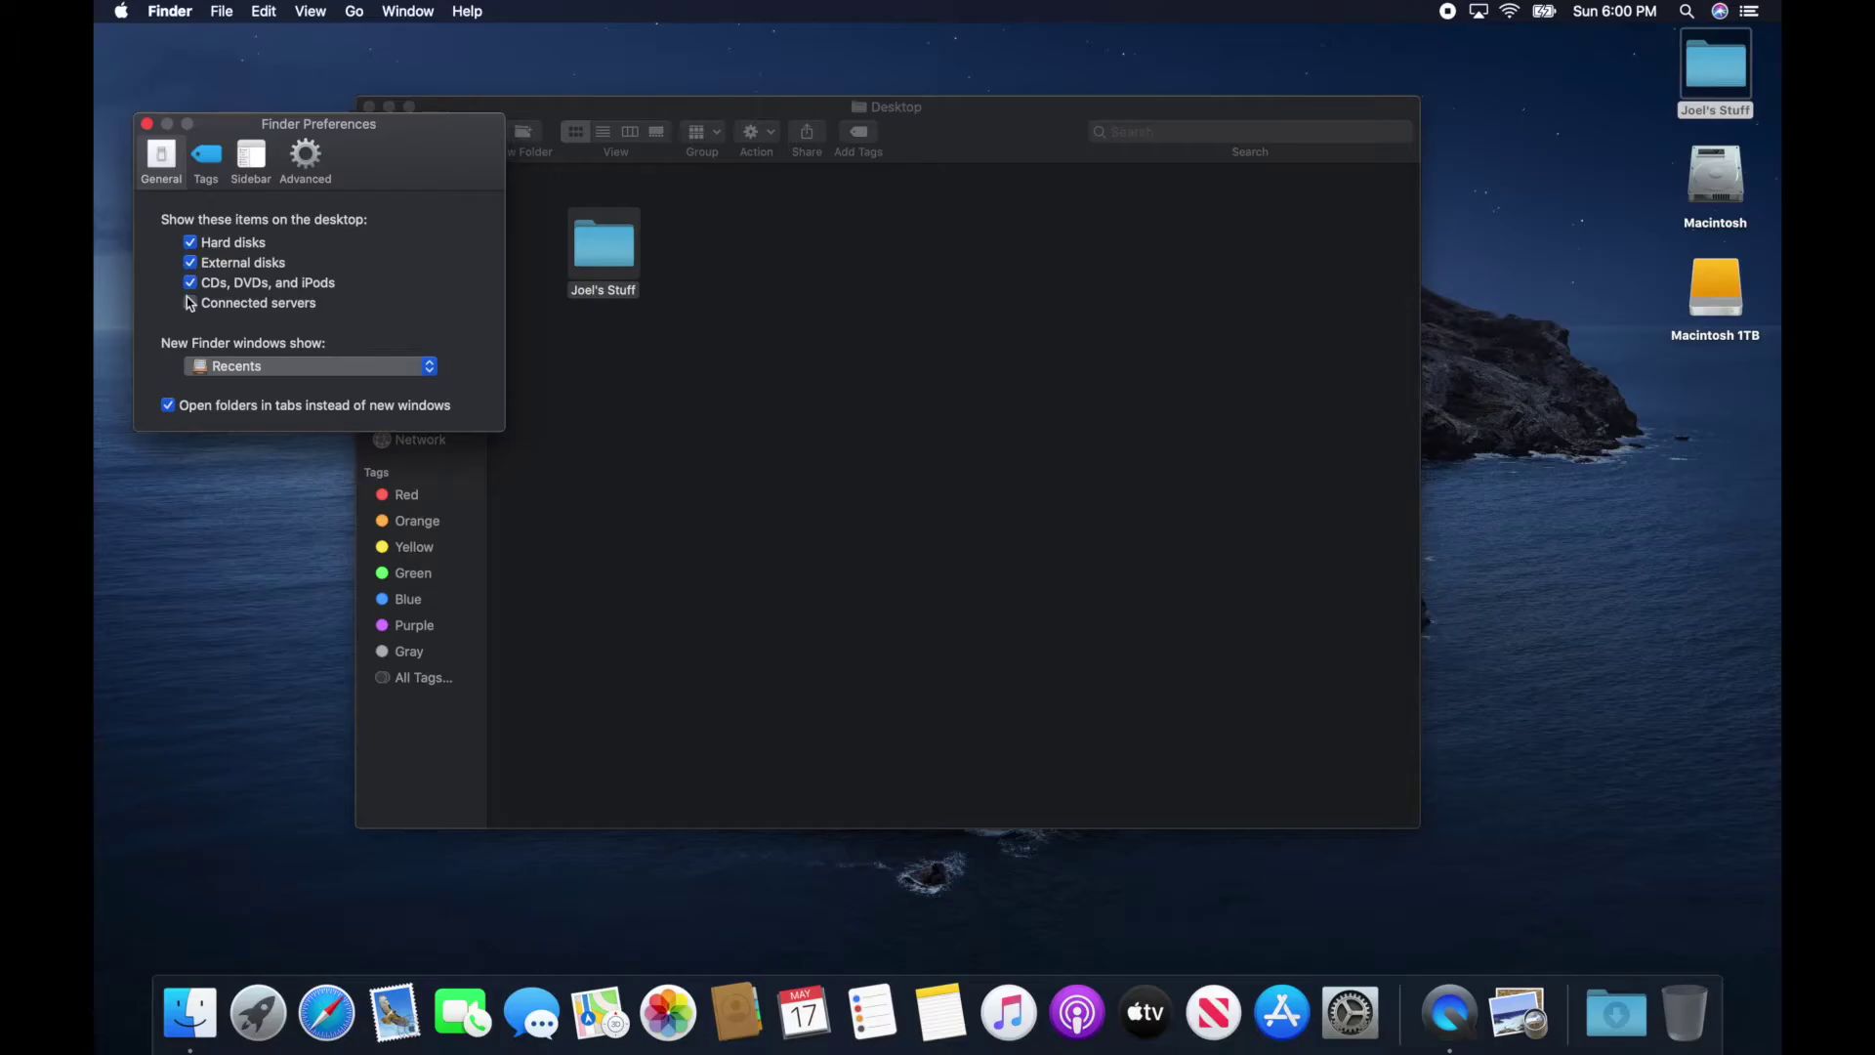
# Move the Macintosh and Macintosh 1TB drive icons around the desktop and line them up below the folder icon
pyautogui.moveTo(1704, 168); pyautogui.dragTo(1604, 187)
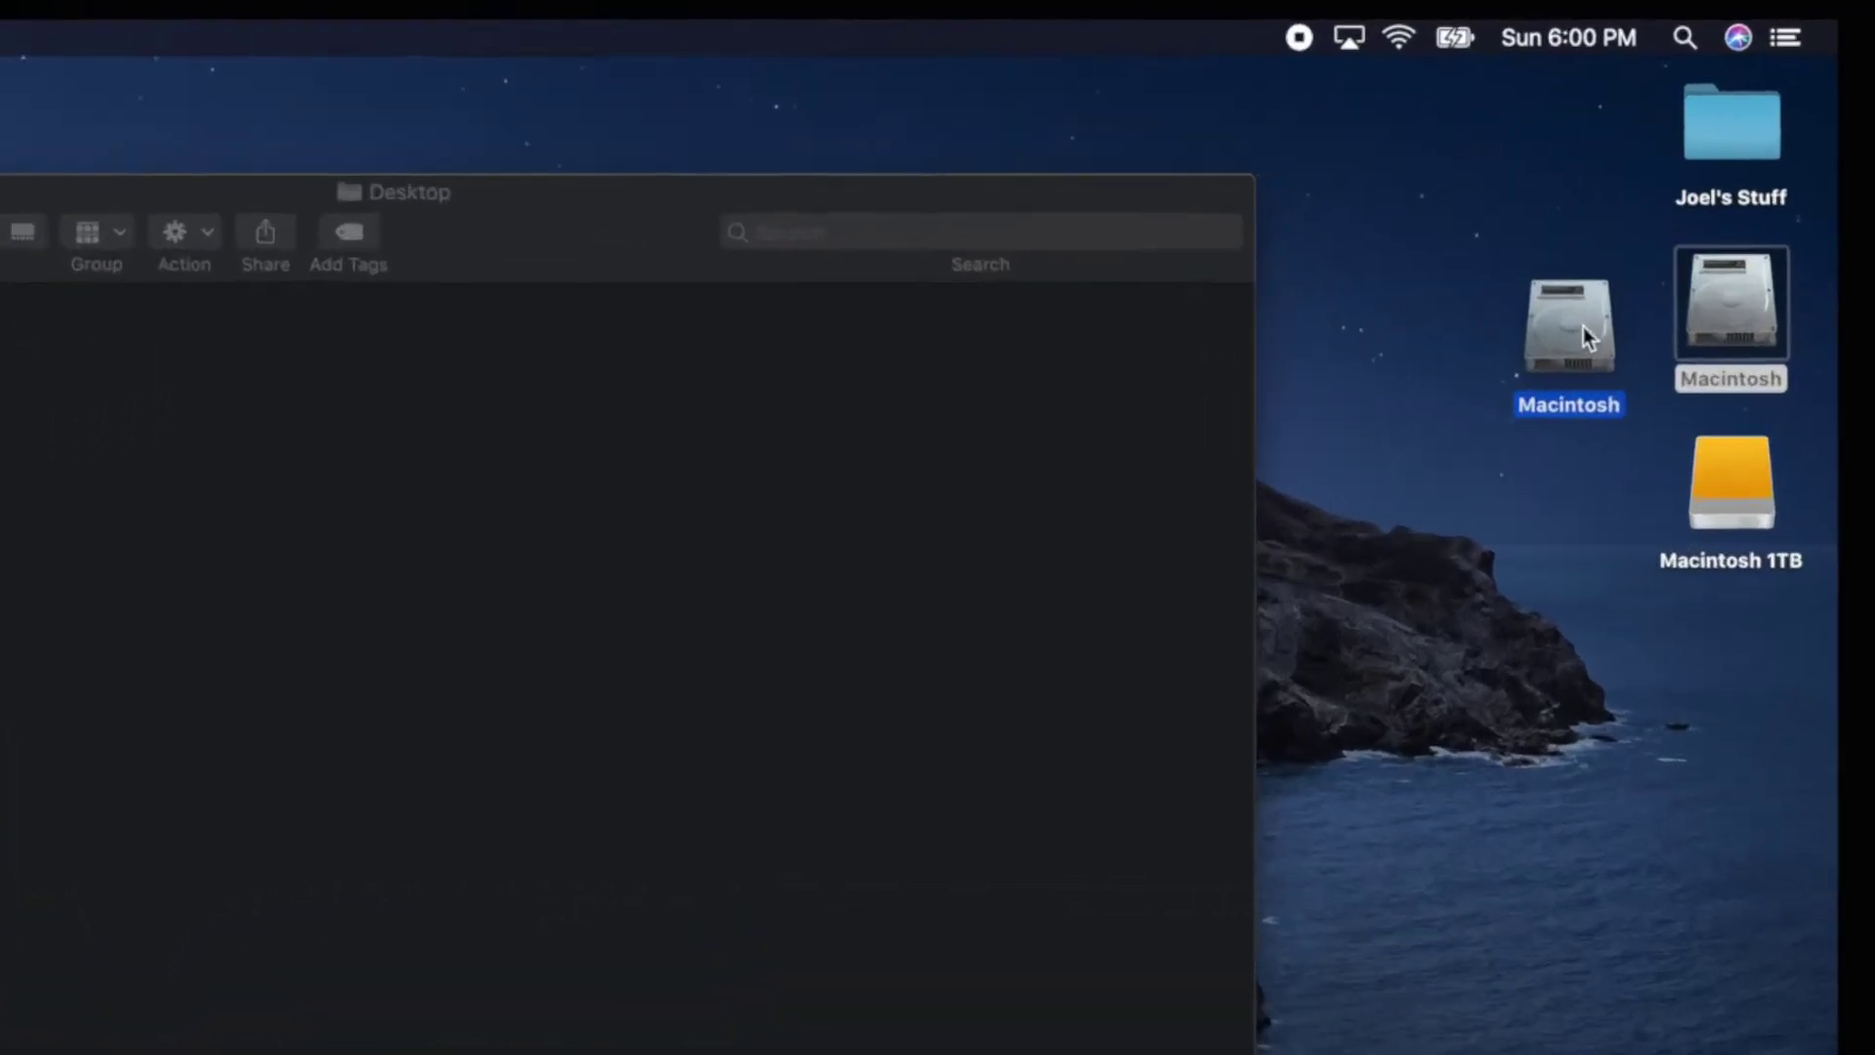
pyautogui.click(1699, 291)
pyautogui.moveTo(1701, 519); pyautogui.dragTo(1601, 518)
pyautogui.moveTo(1575, 401); pyautogui.dragTo(1731, 377)
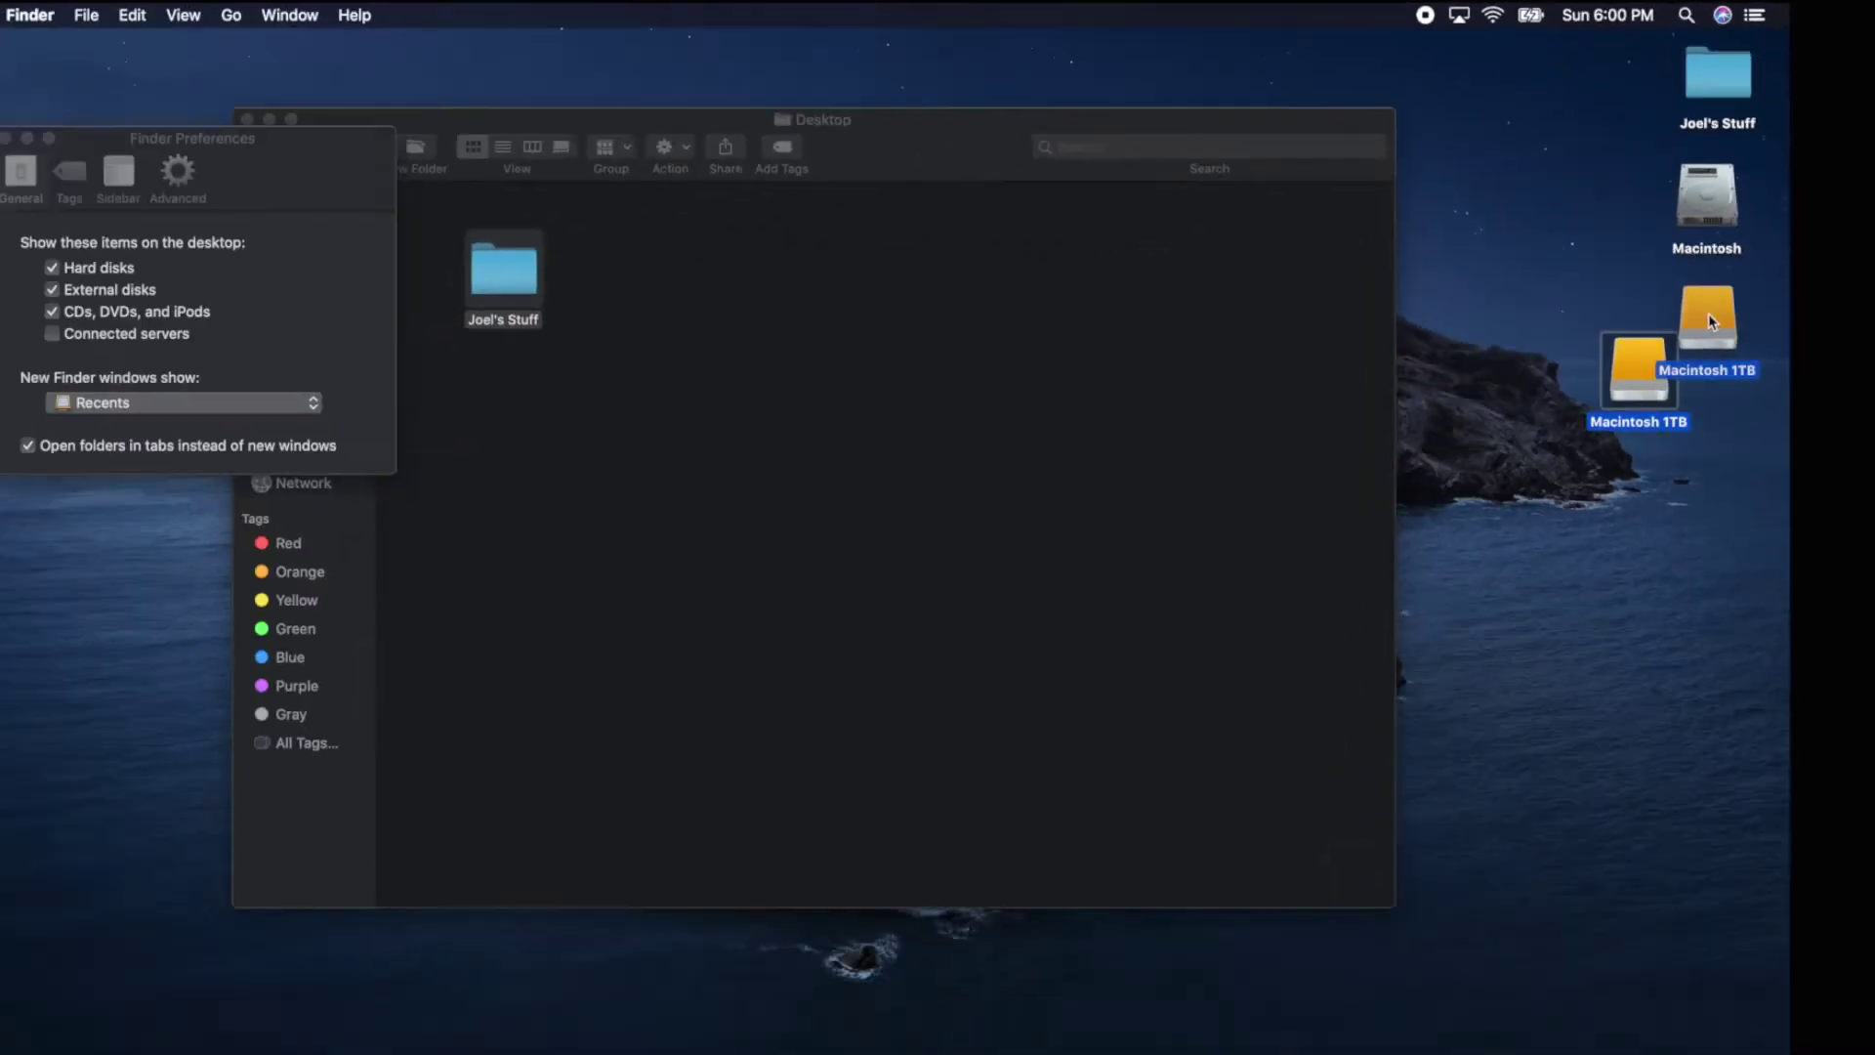
pyautogui.moveTo(1710, 322); pyautogui.dragTo(1707, 321)
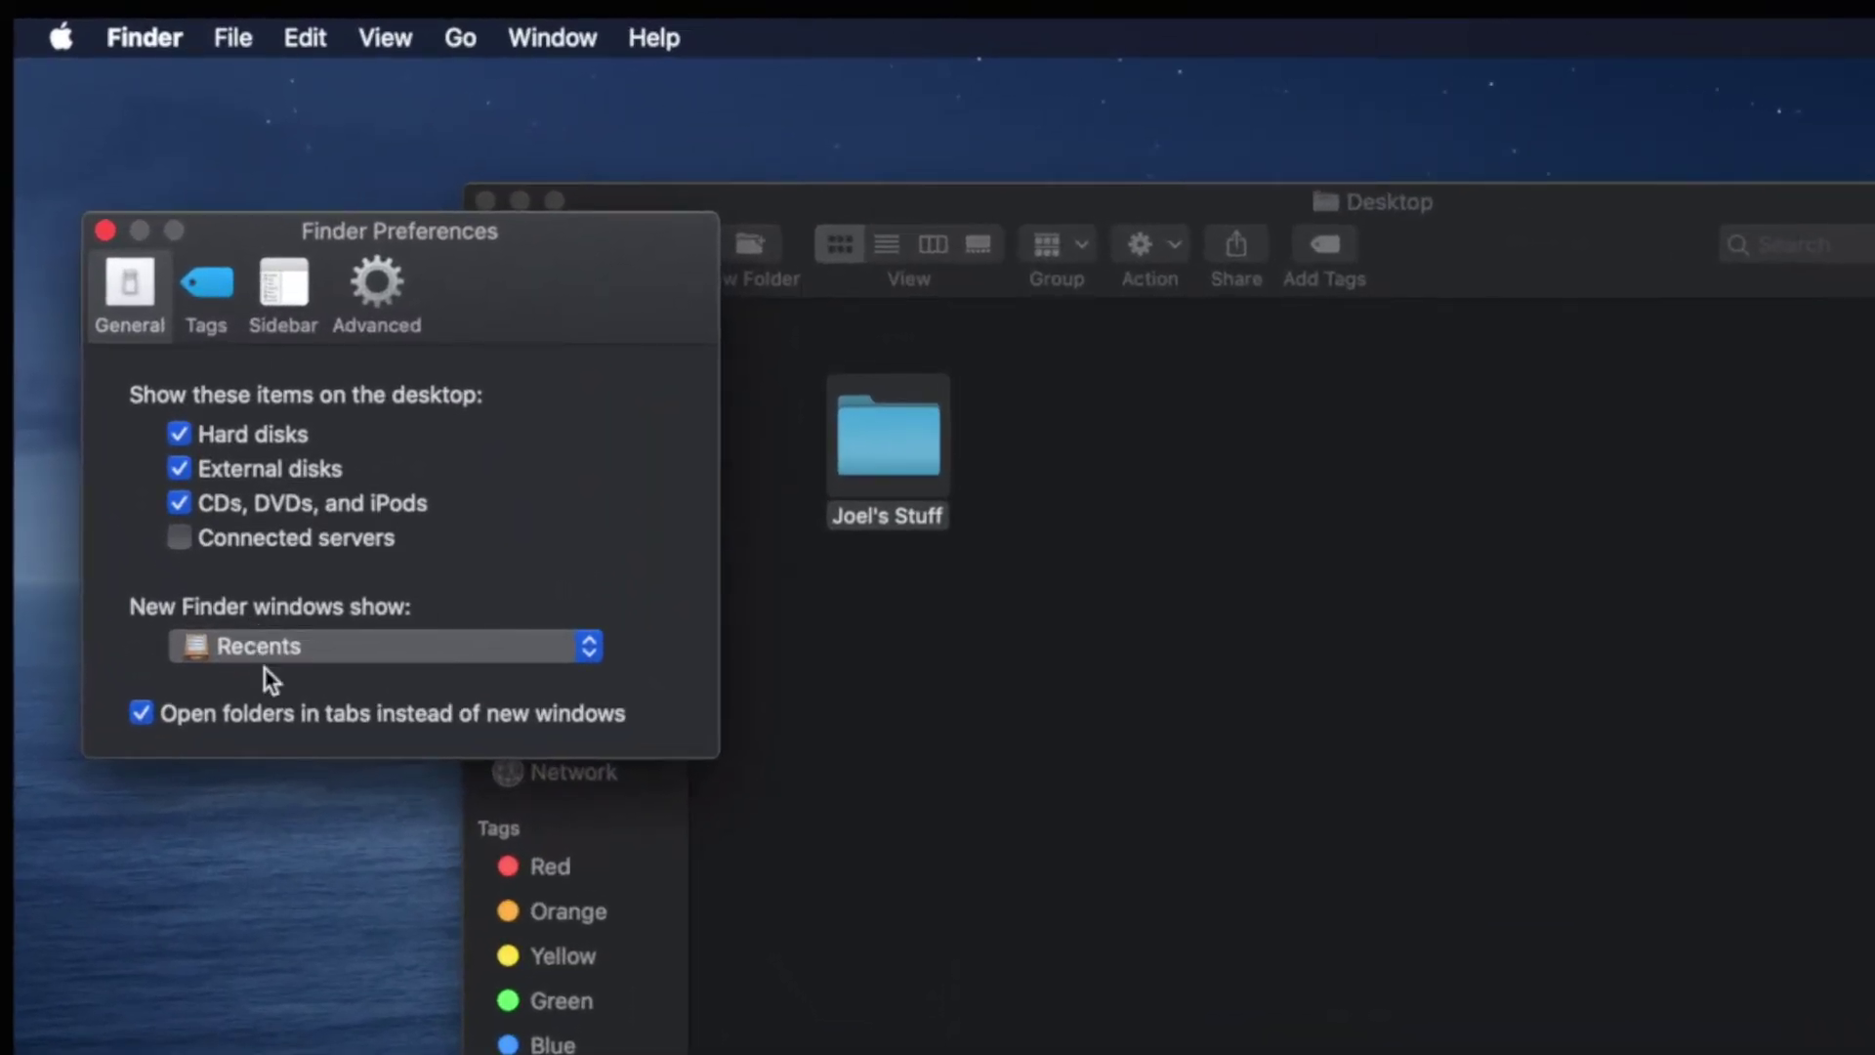
# Set new Finder windows to show the Desktop, and move the open Finder window clear of the preferences
pyautogui.click(289, 652)
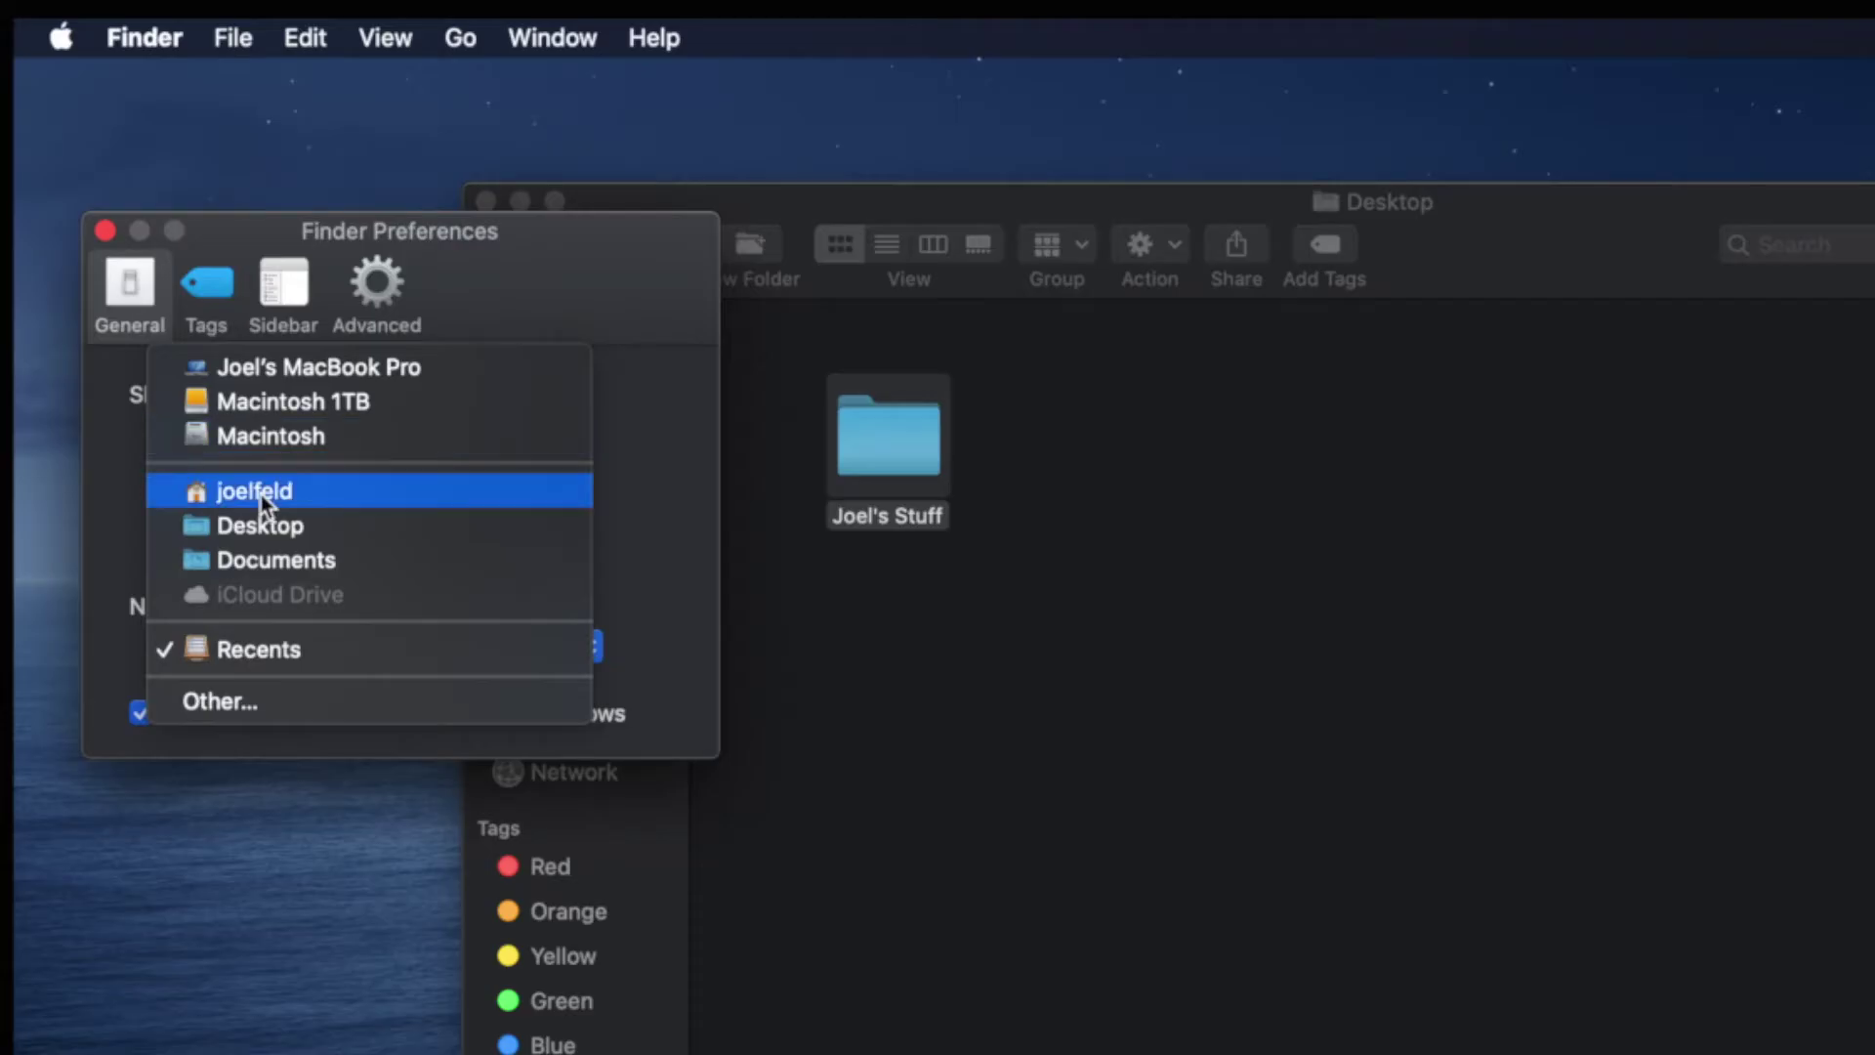
pyautogui.click(251, 530)
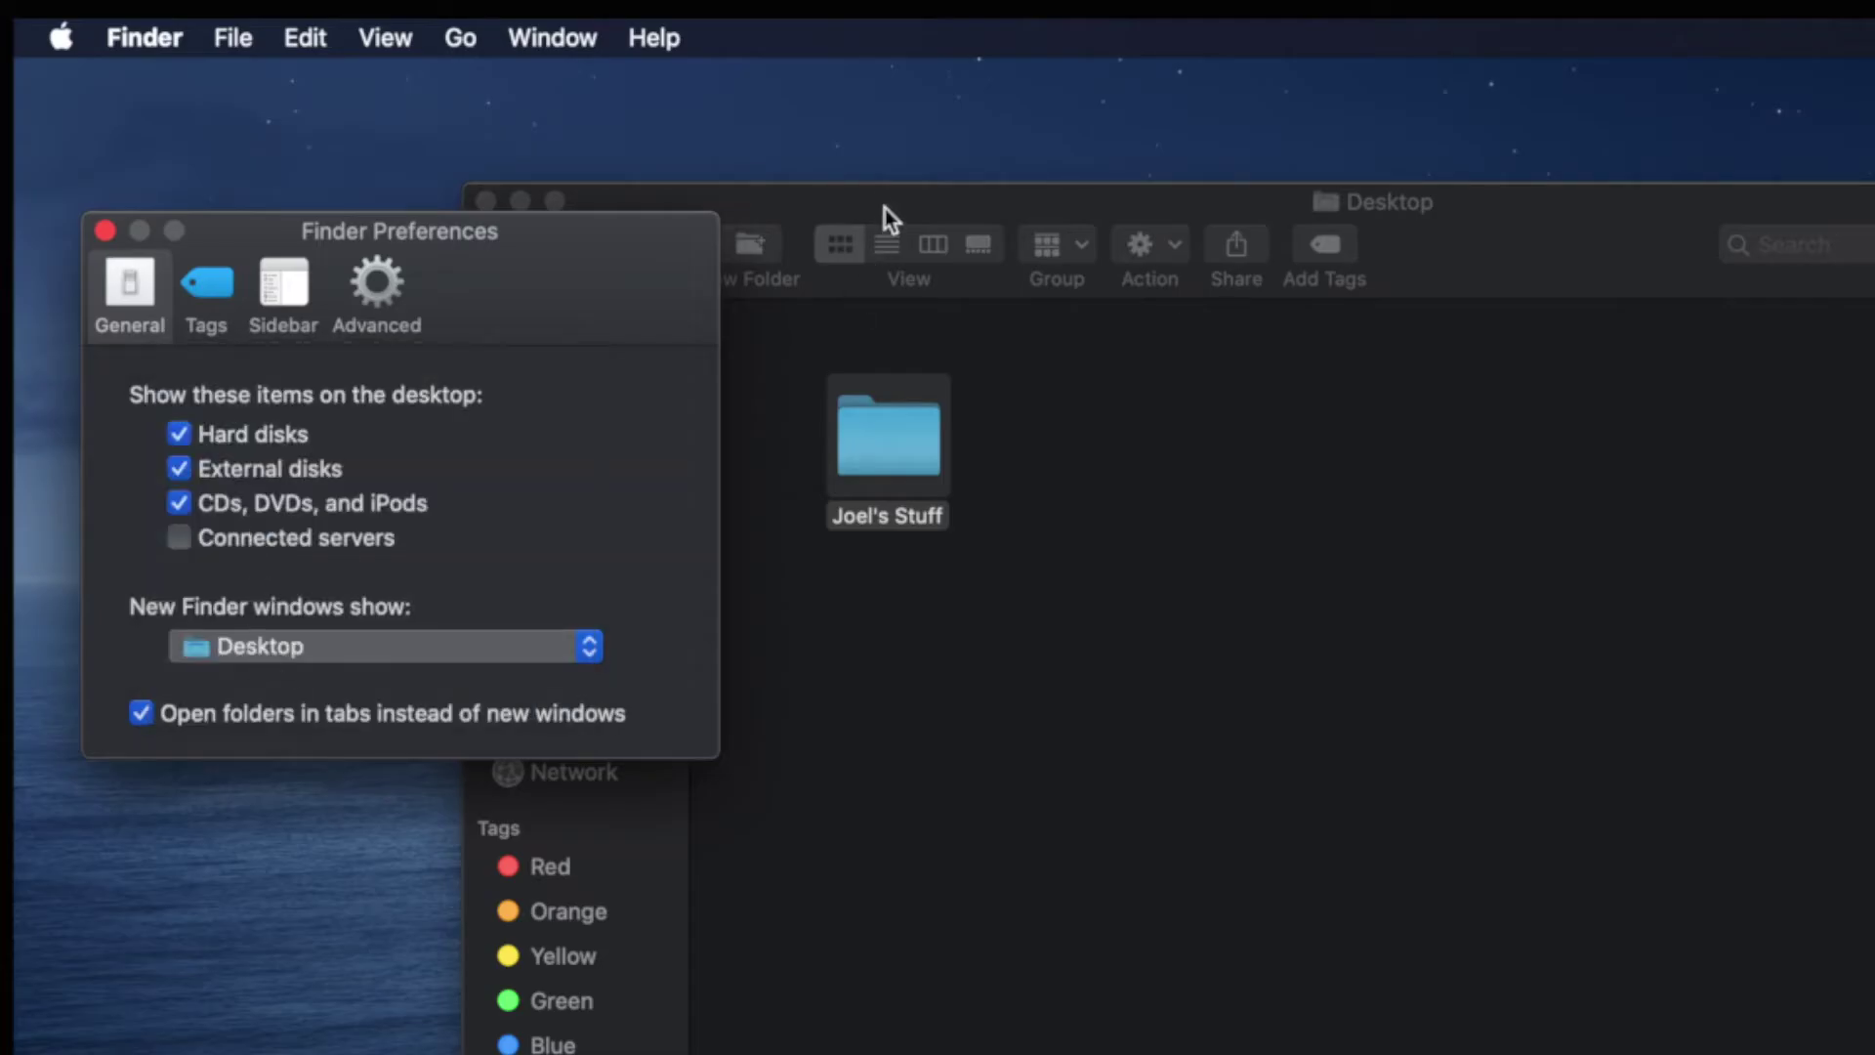
pyautogui.moveTo(885, 208); pyautogui.dragTo(1083, 165)
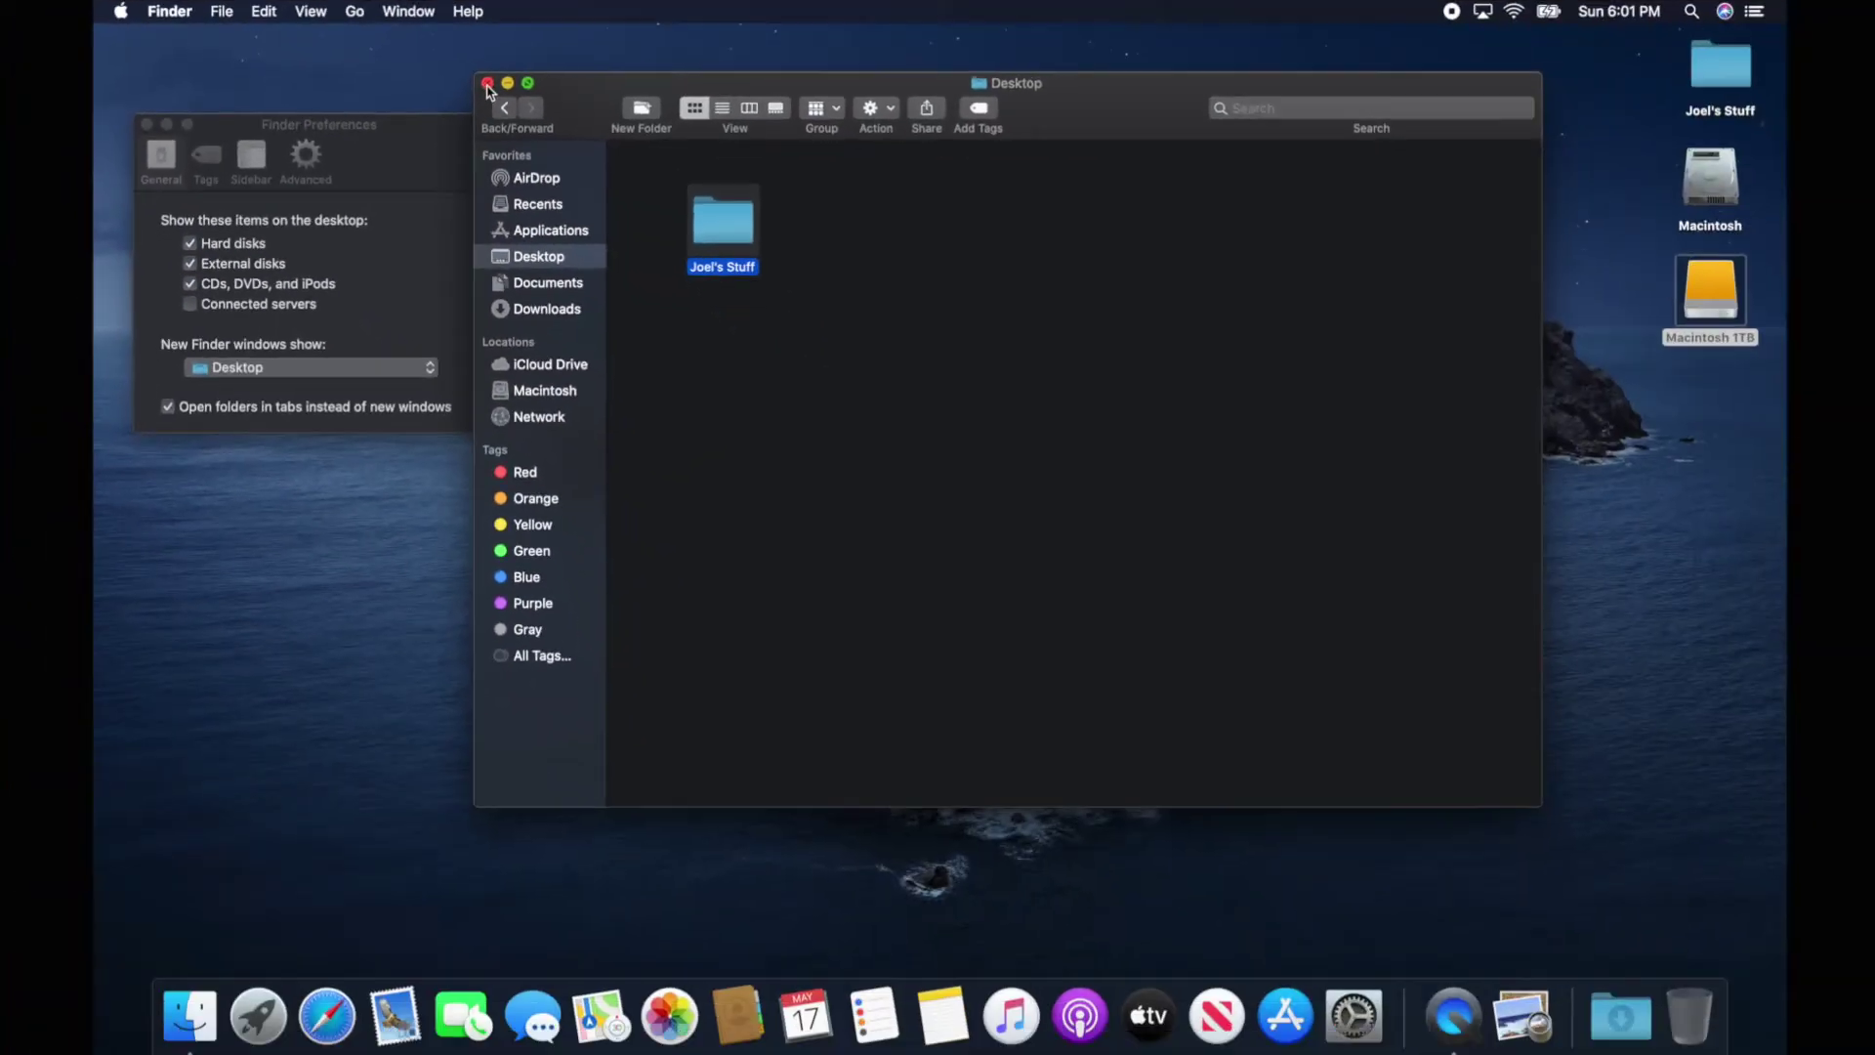
# Close the open Finder window and open a new one to check its default folder
pyautogui.click(684, 158)
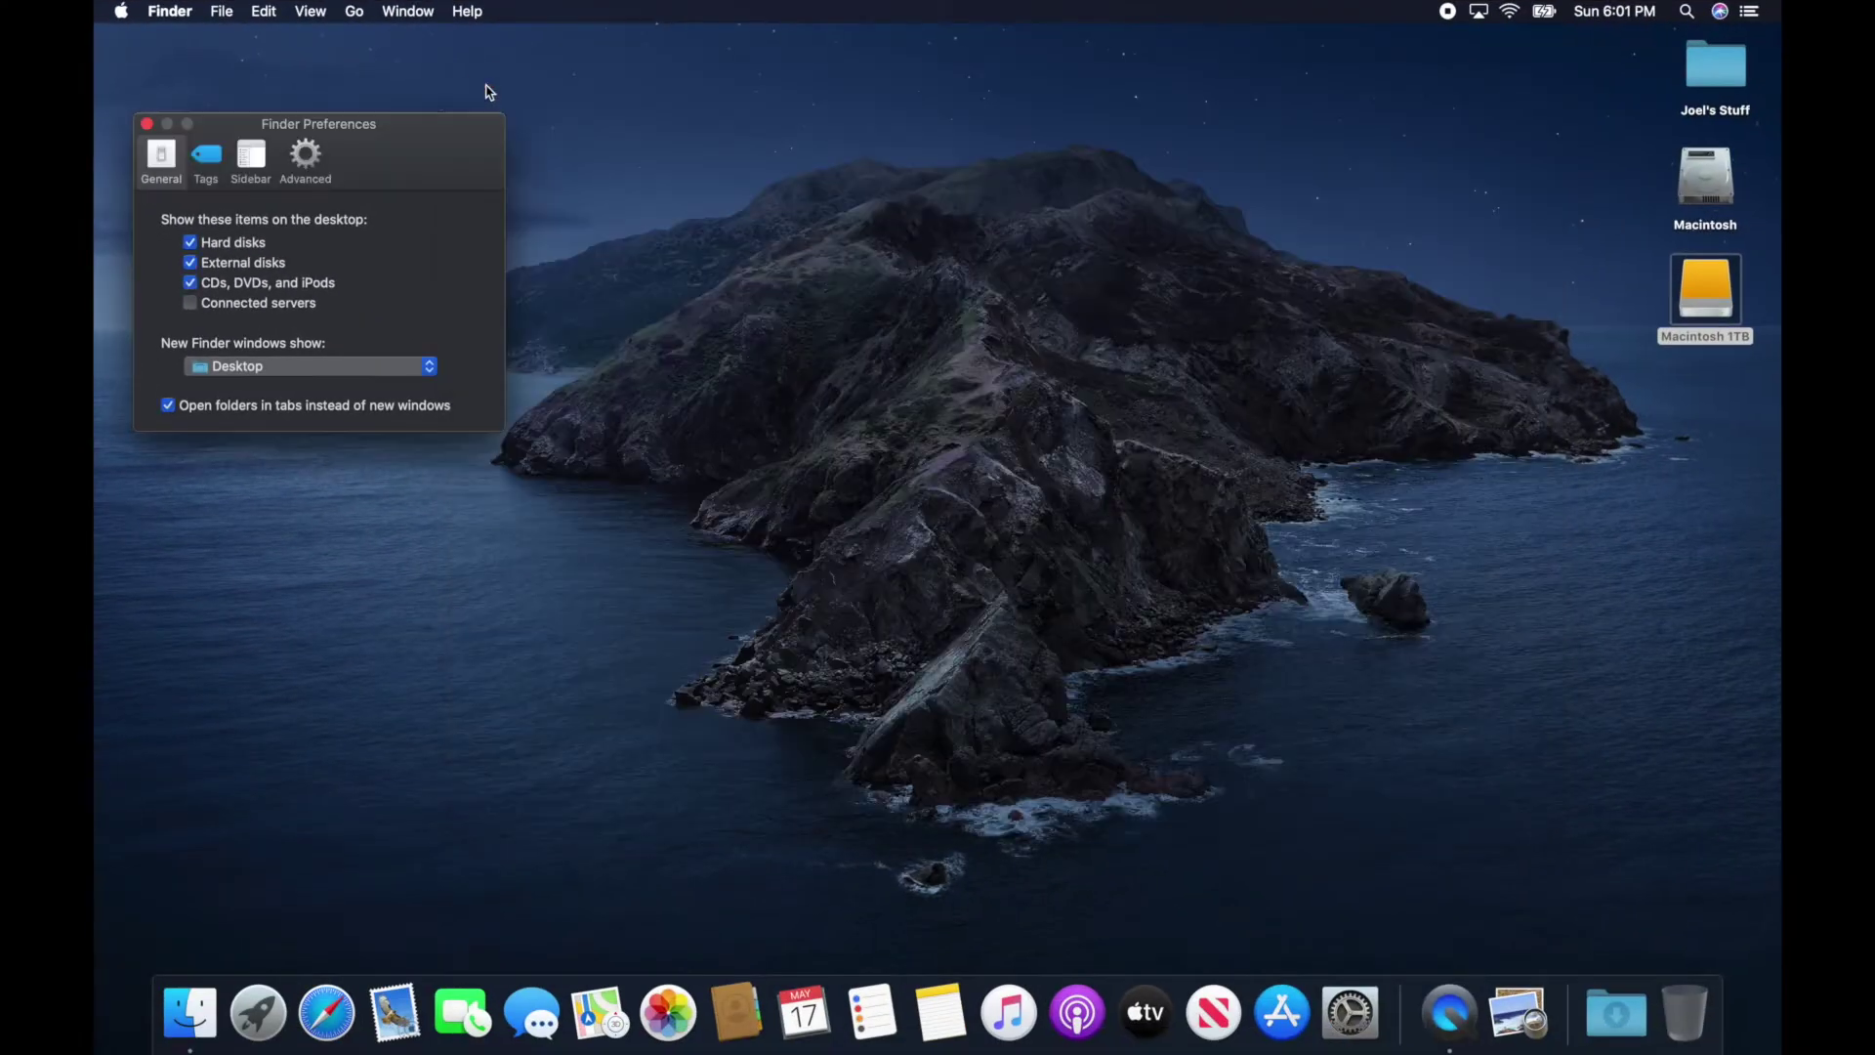
pyautogui.click(190, 1015)
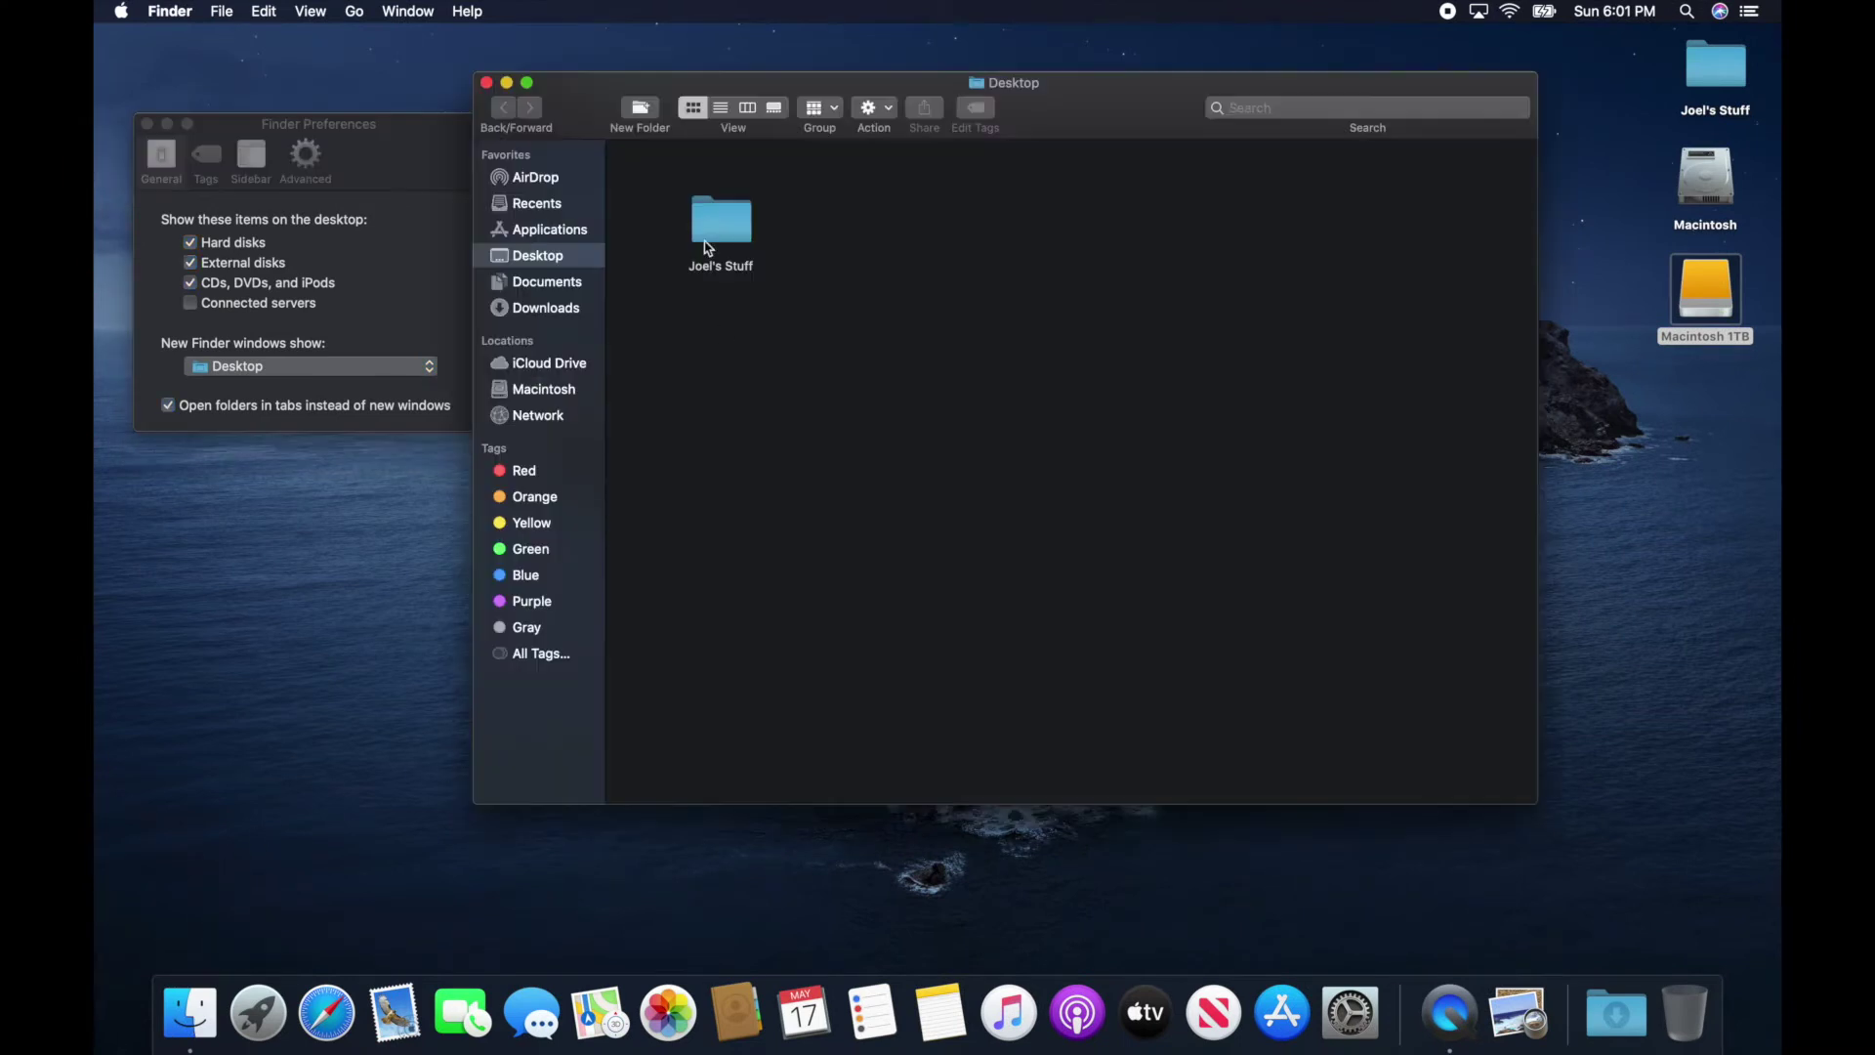
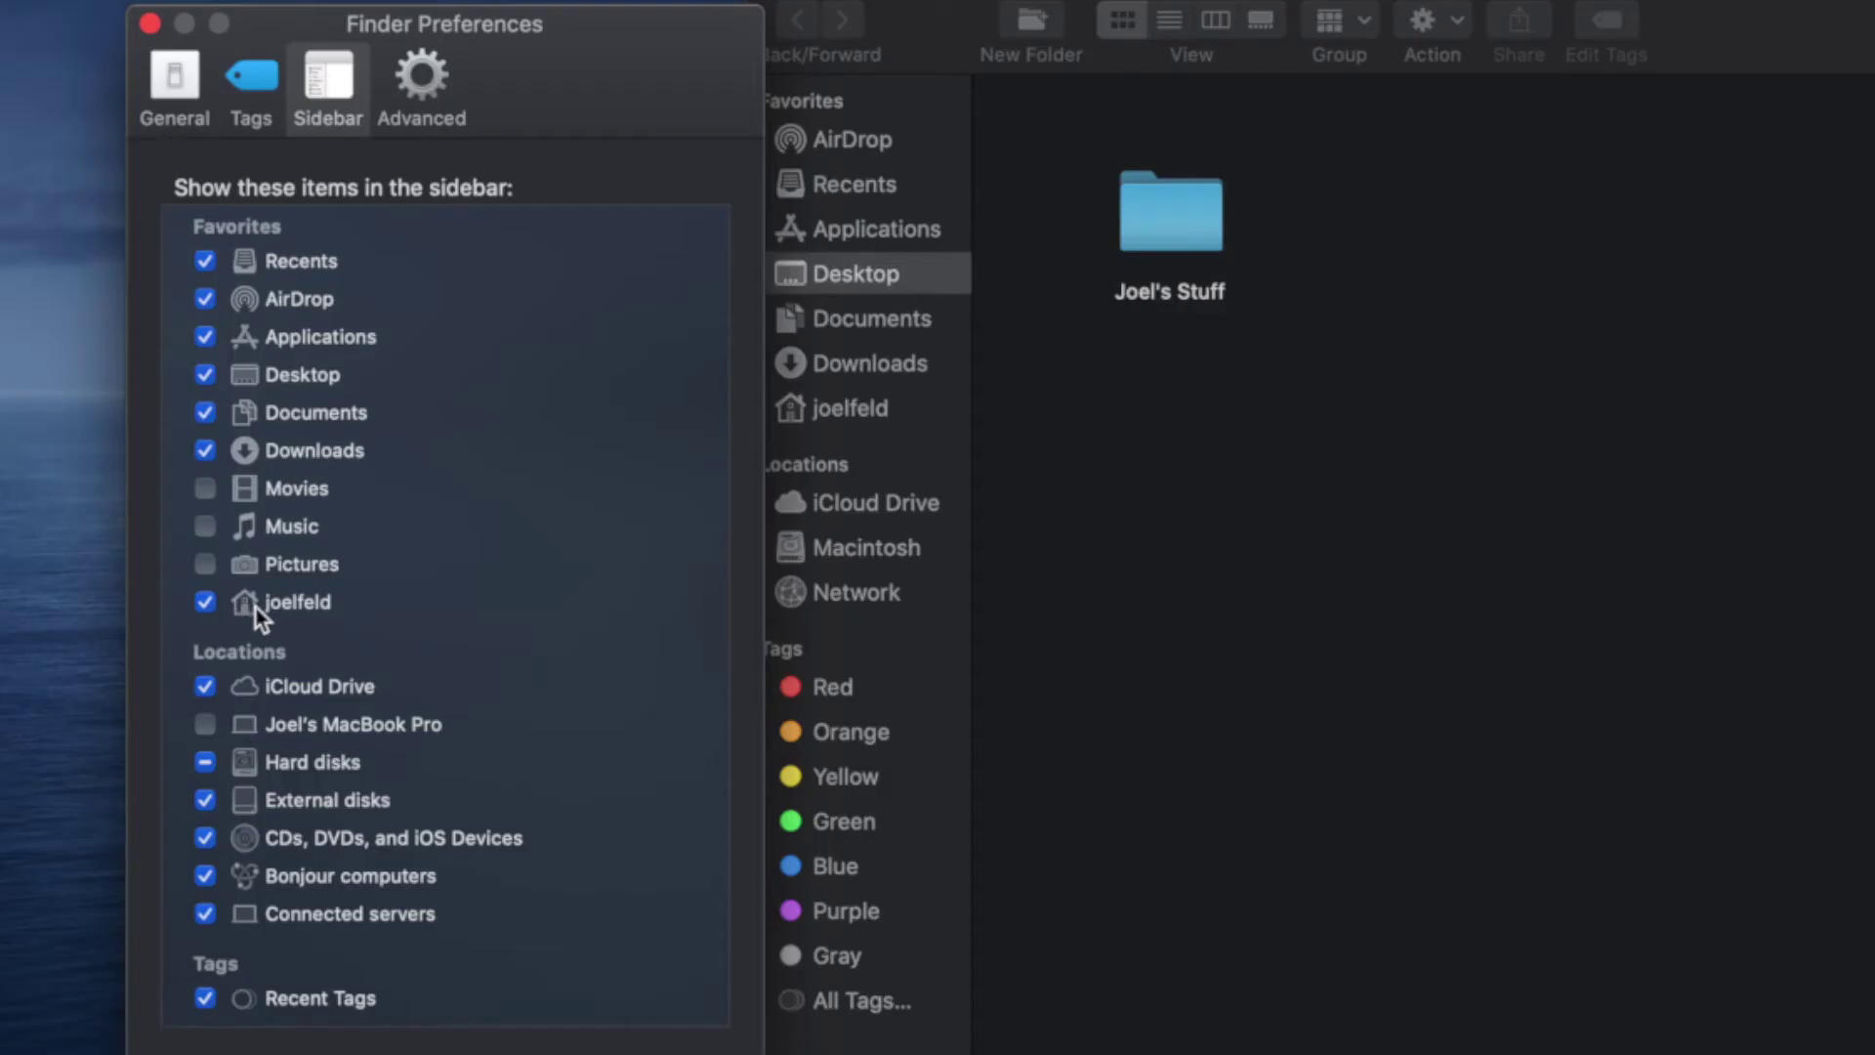
# Add Pictures, Music and Movies to the sidebar items, and move the Finder window clear of the preferences
pyautogui.click(206, 564)
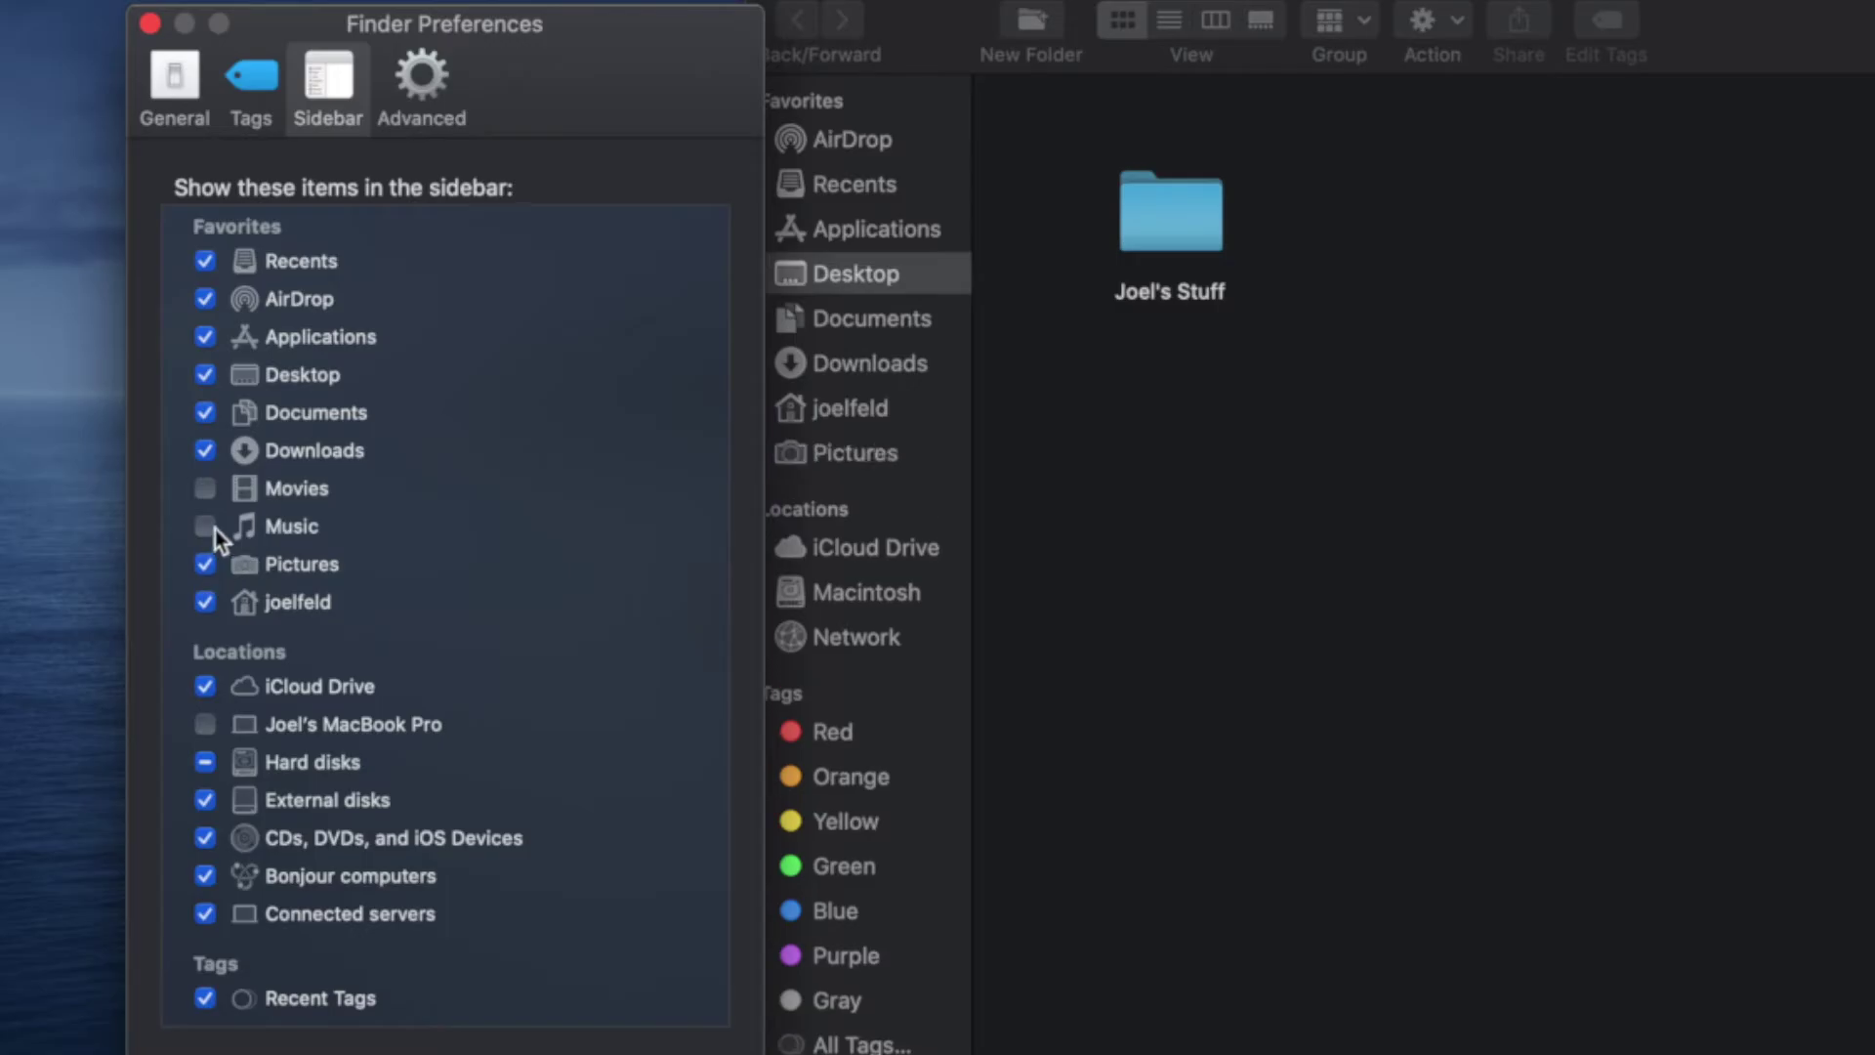
pyautogui.click(206, 527)
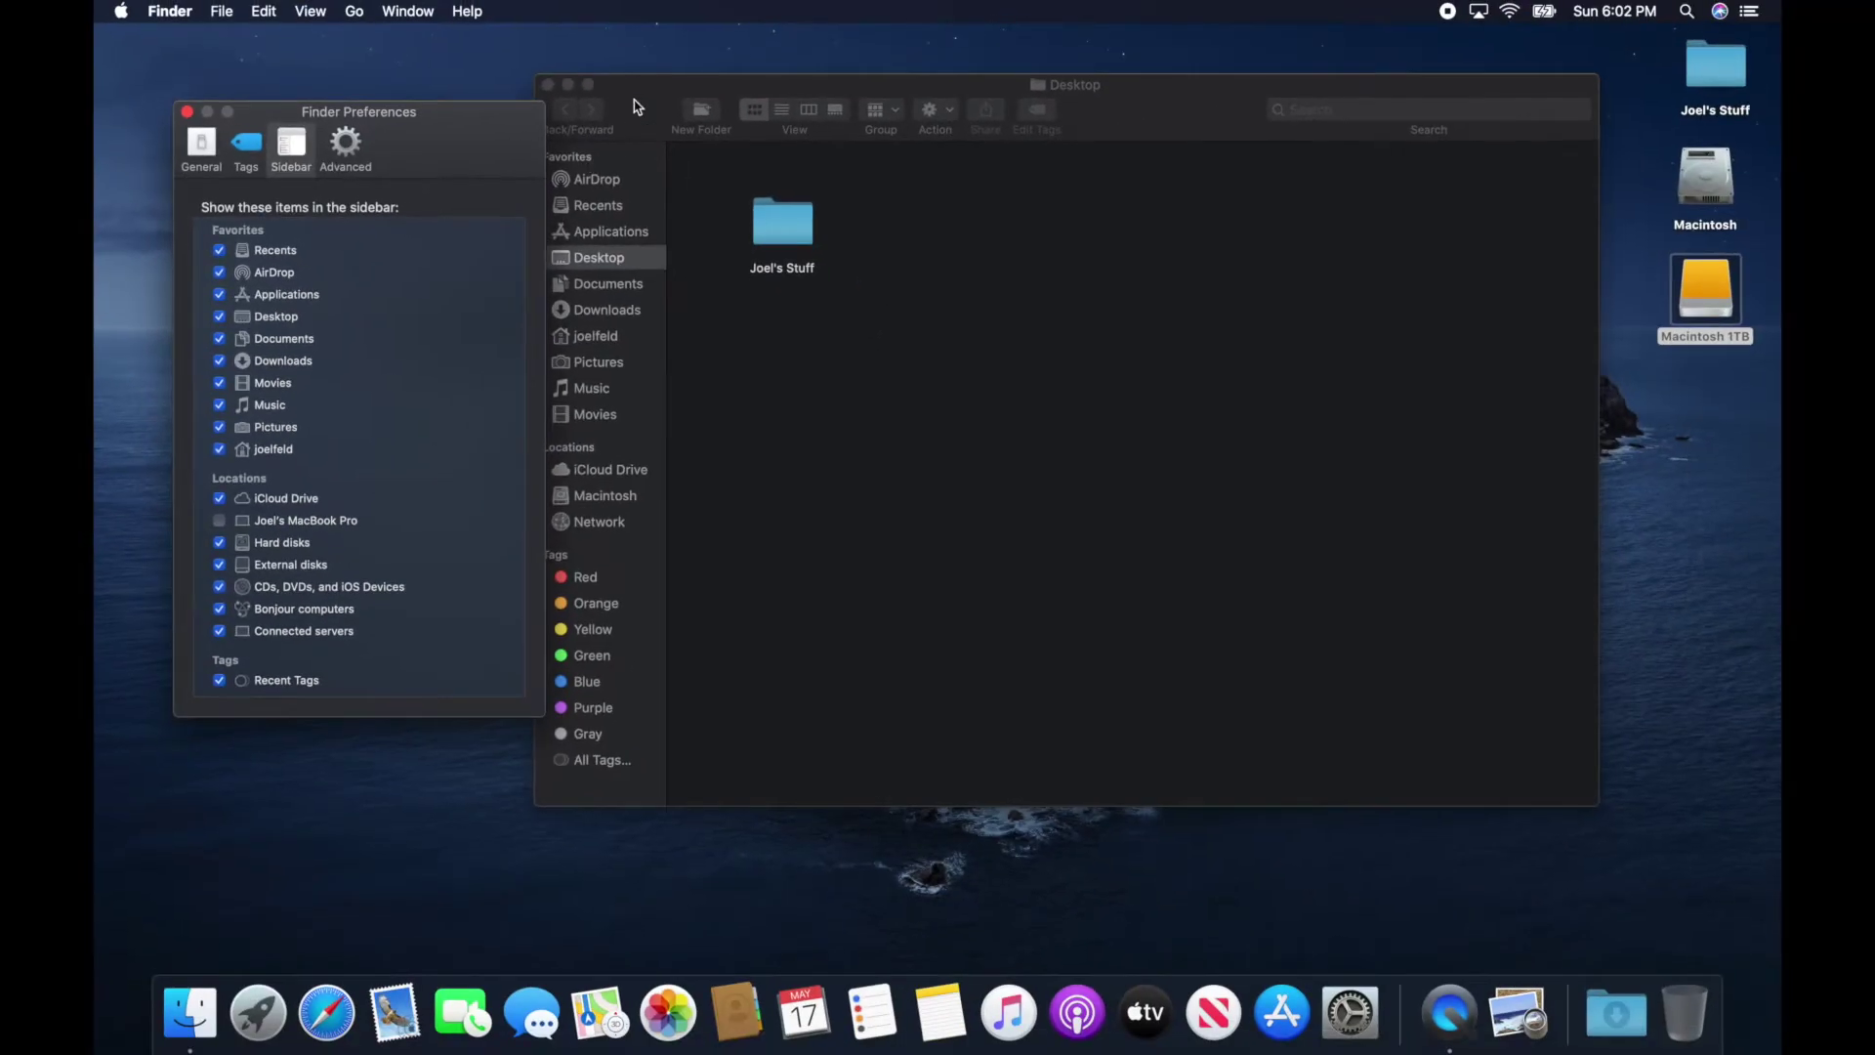
pyautogui.moveTo(635, 107); pyautogui.dragTo(693, 100)
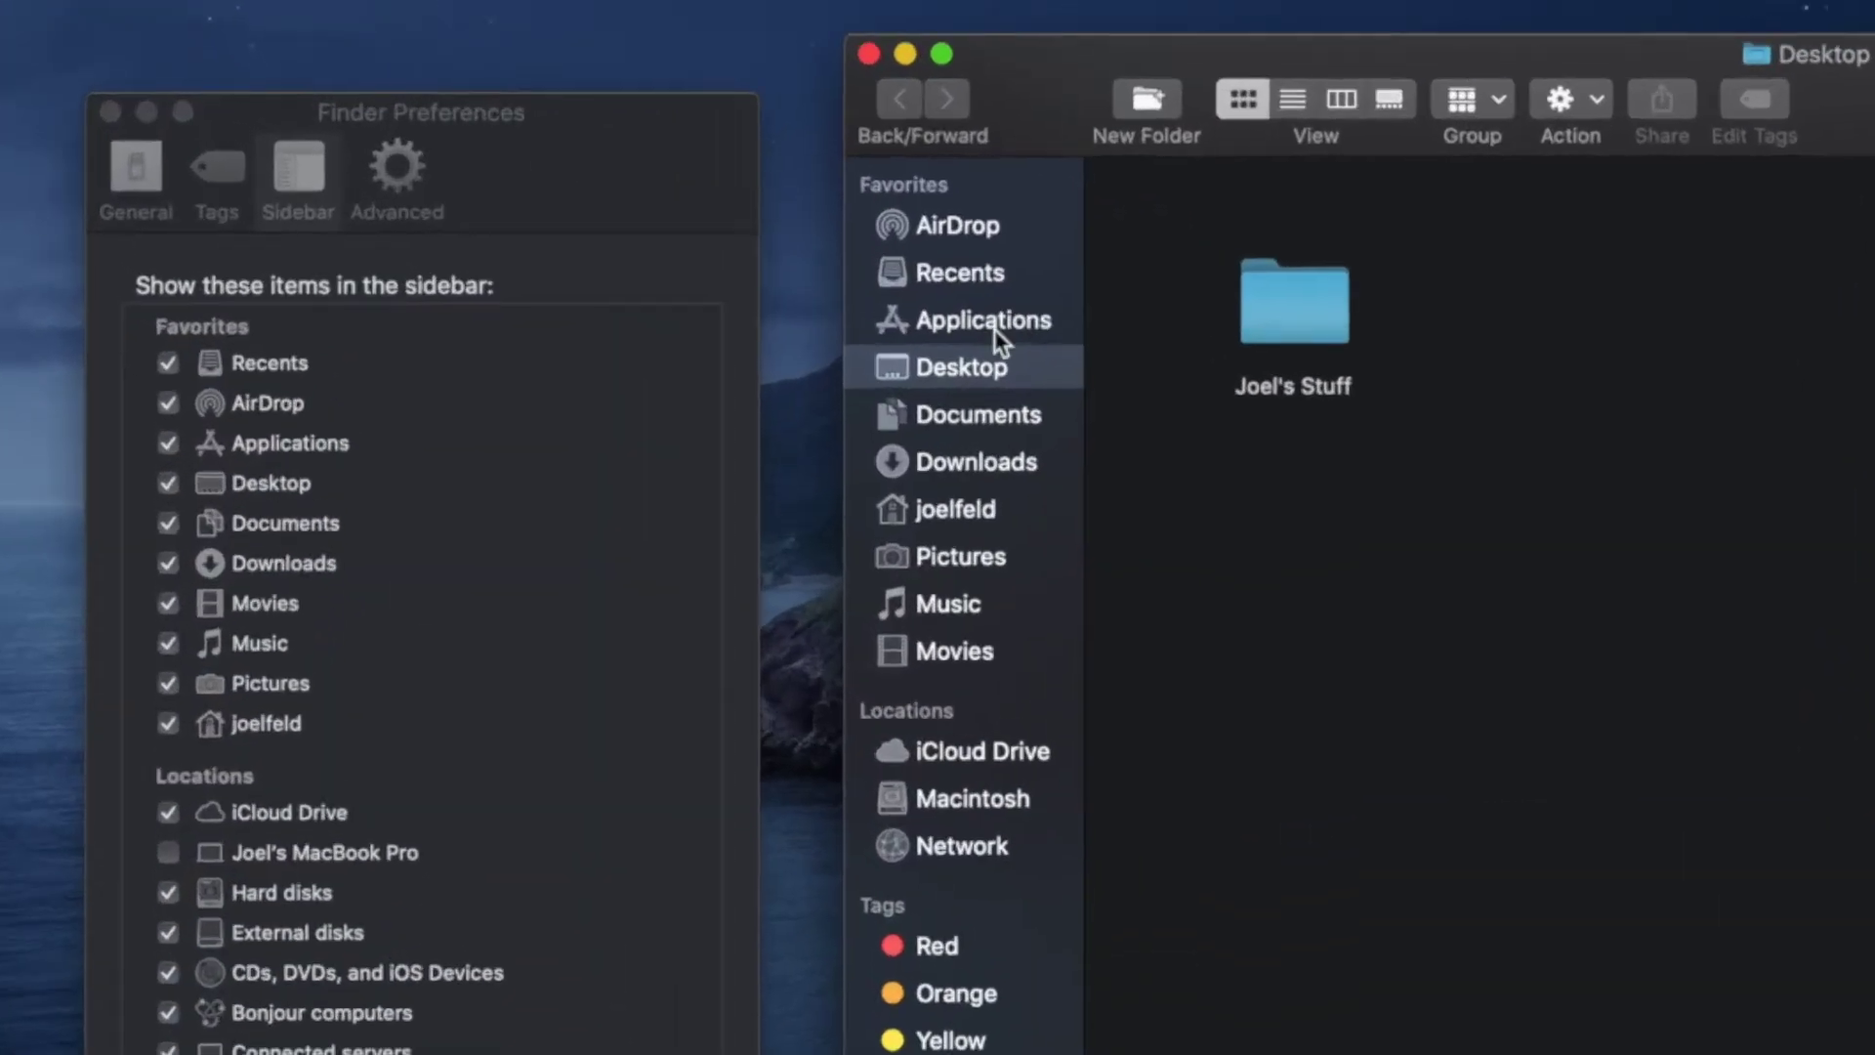
# Open the Downloads, home and Pictures folders in turn from the Finder sidebar
pyautogui.click(664, 280)
pyautogui.click(1147, 555)
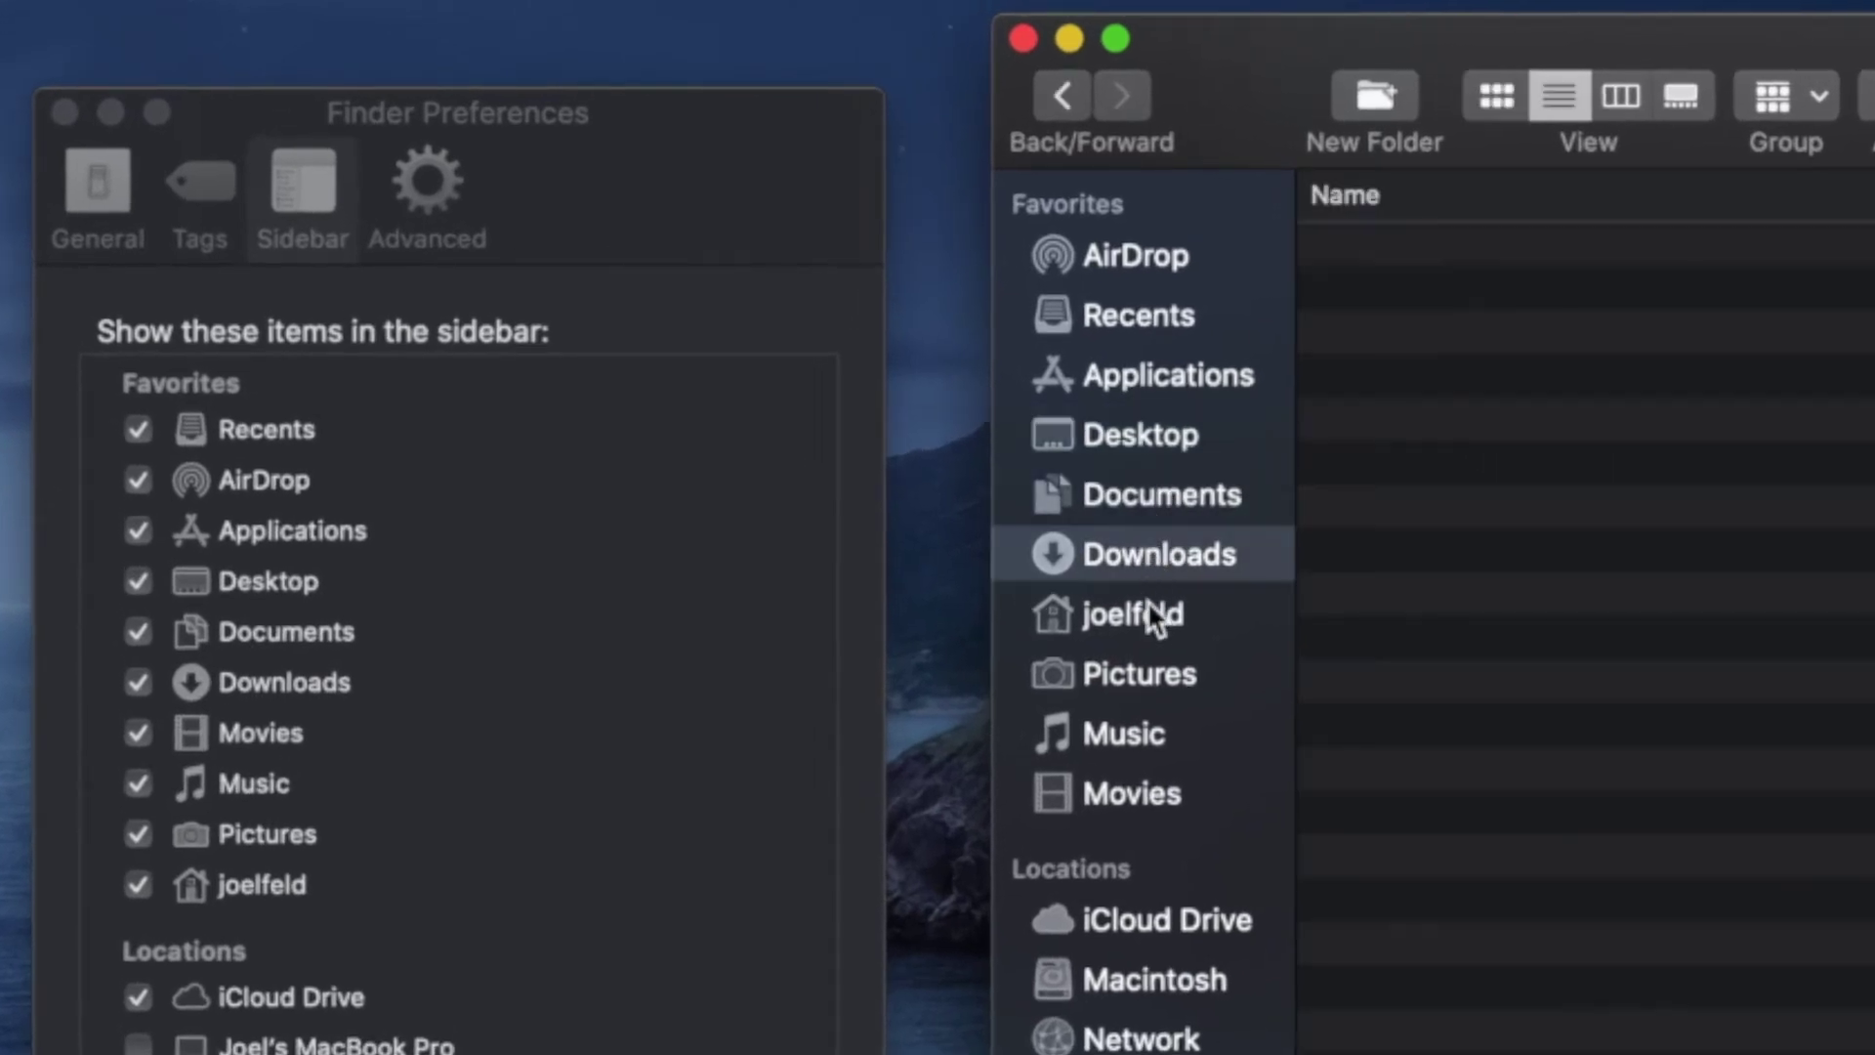
pyautogui.click(1146, 604)
pyautogui.click(1145, 676)
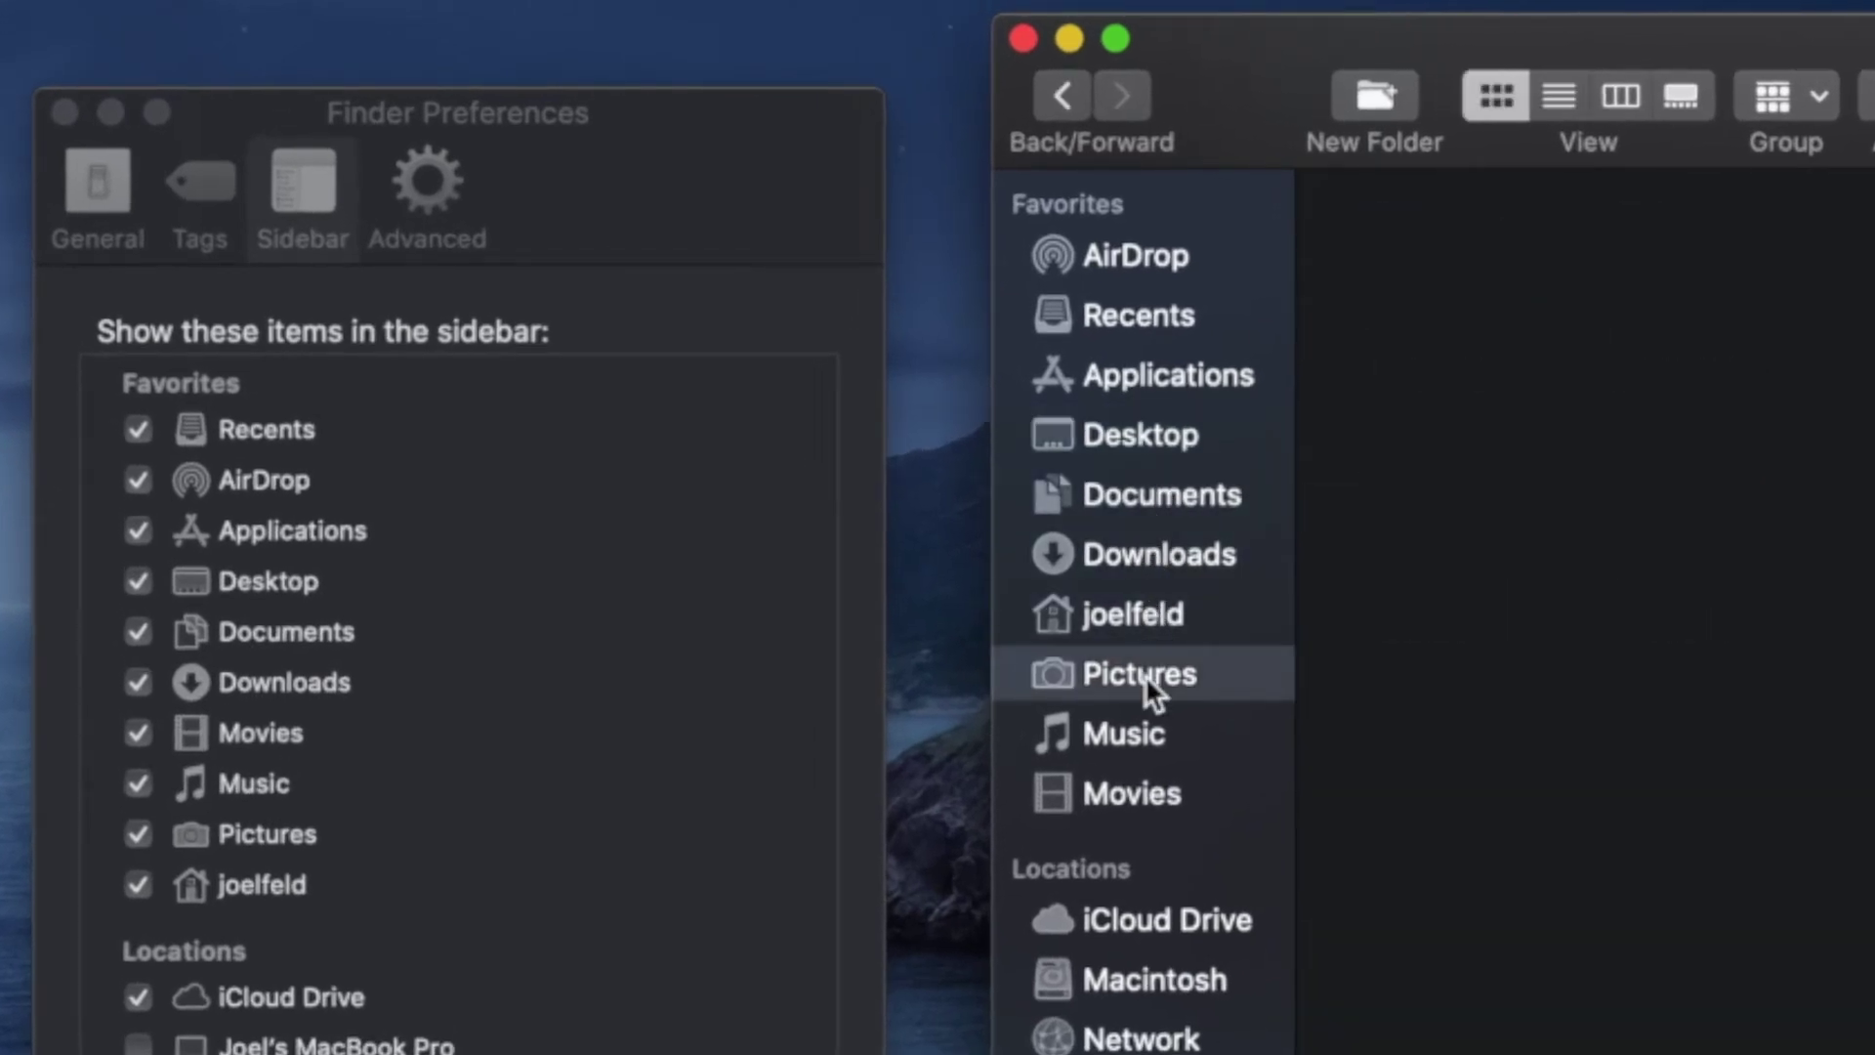
# Reorder the sidebar favorites, placing the home folder and Music directly below AirDrop and Recents below Desktop
pyautogui.moveTo(1059, 629); pyautogui.dragTo(1080, 332)
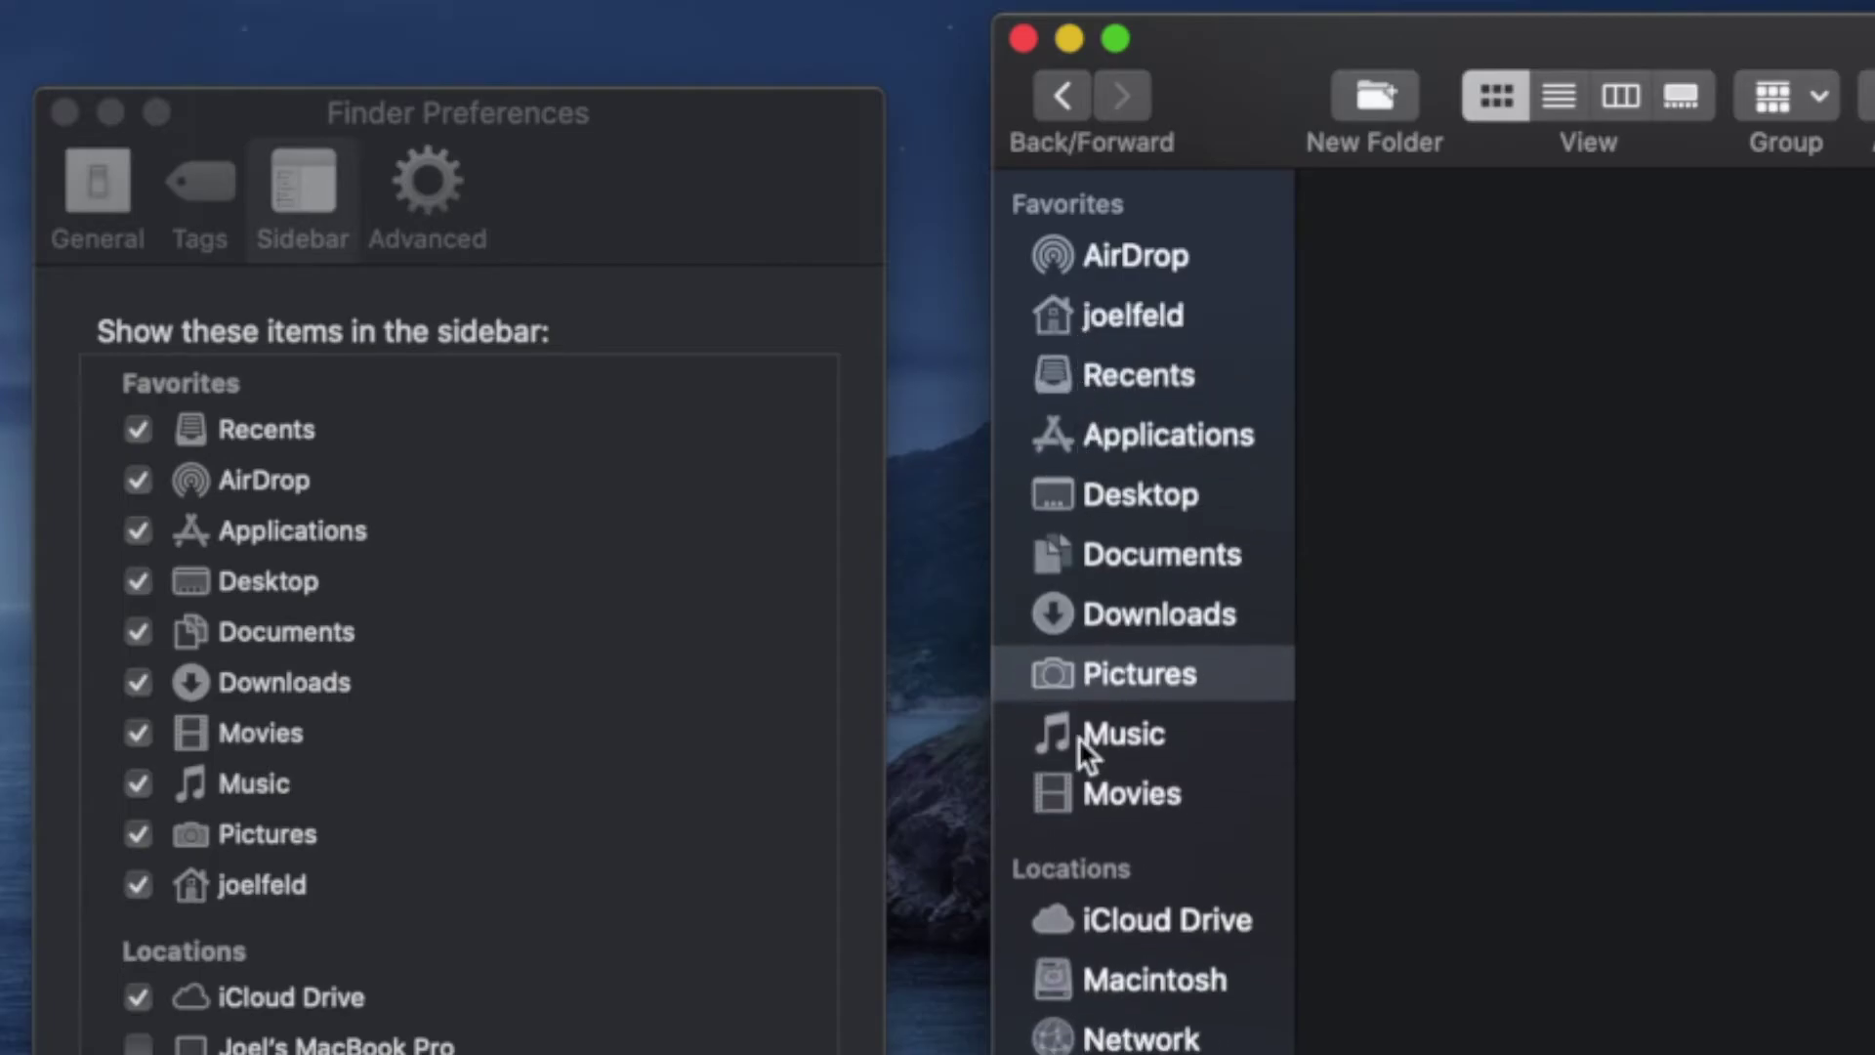
pyautogui.moveTo(1066, 722); pyautogui.dragTo(1153, 559)
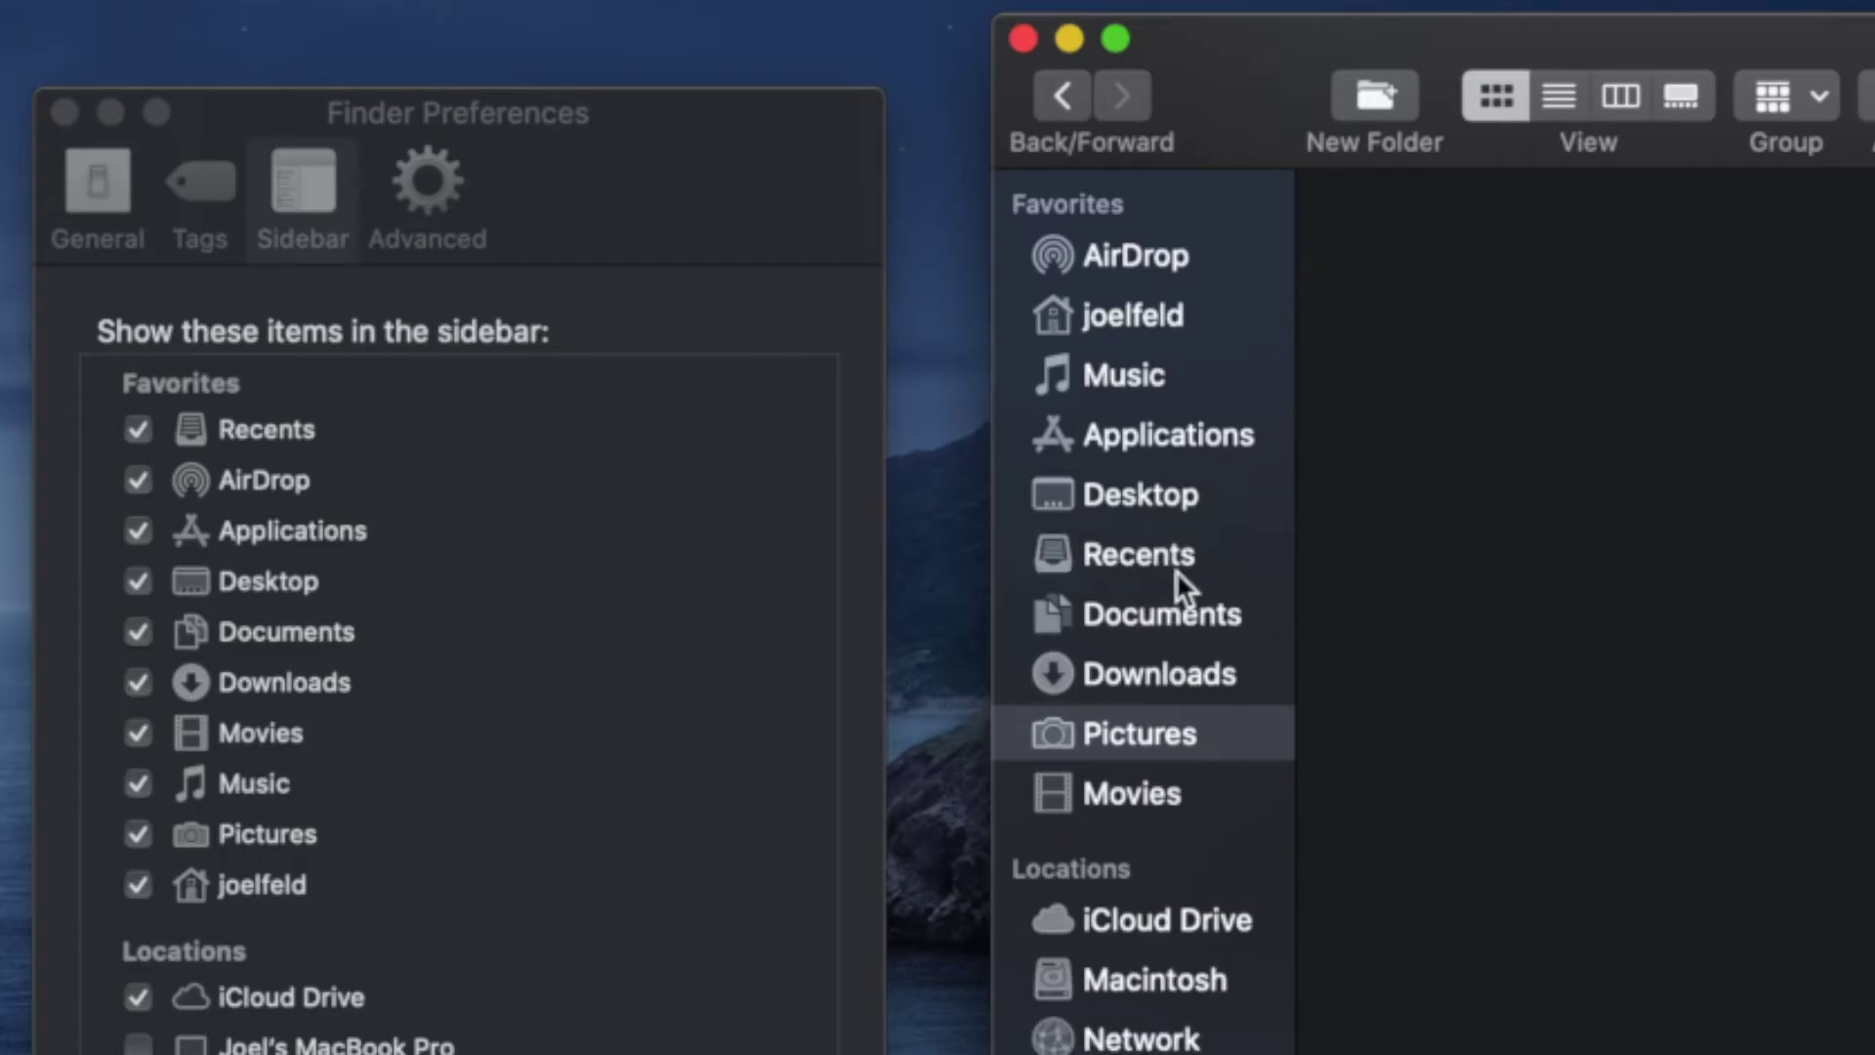
# Remove Recents from the sidebar items and add it back
pyautogui.click(137, 430)
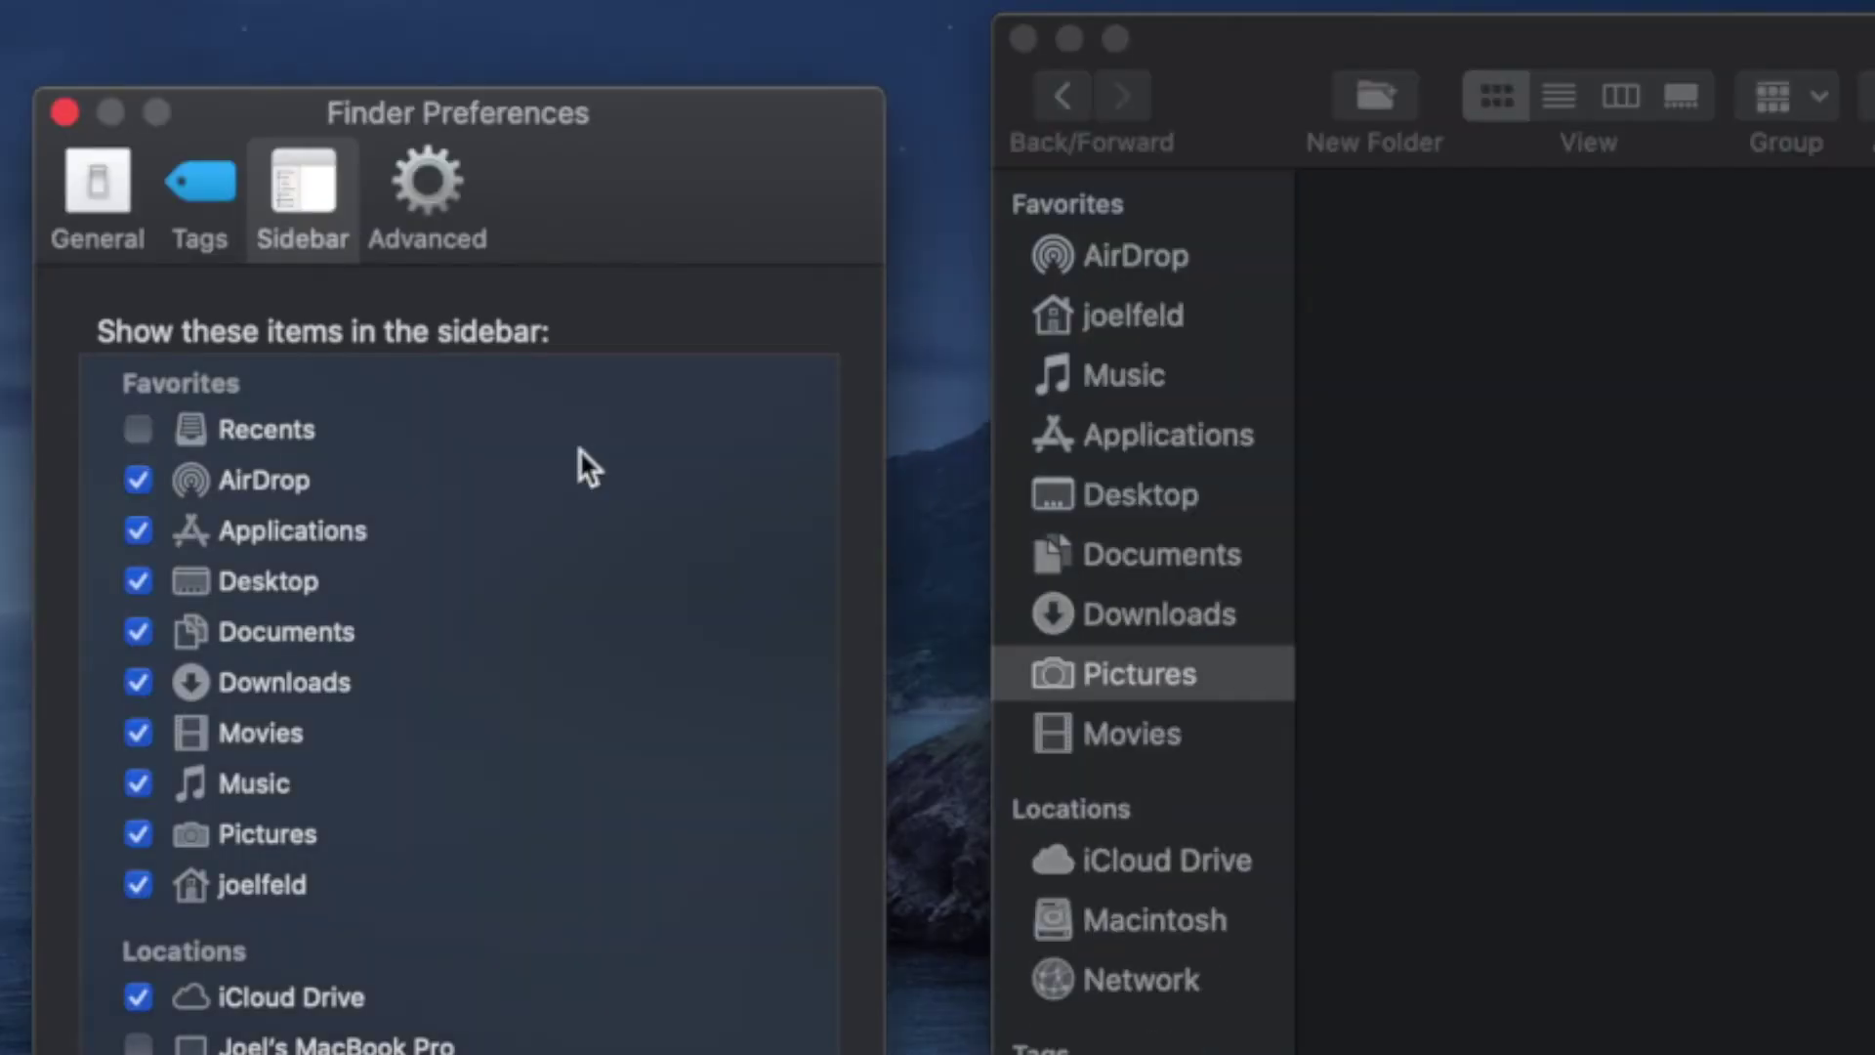
pyautogui.click(1210, 479)
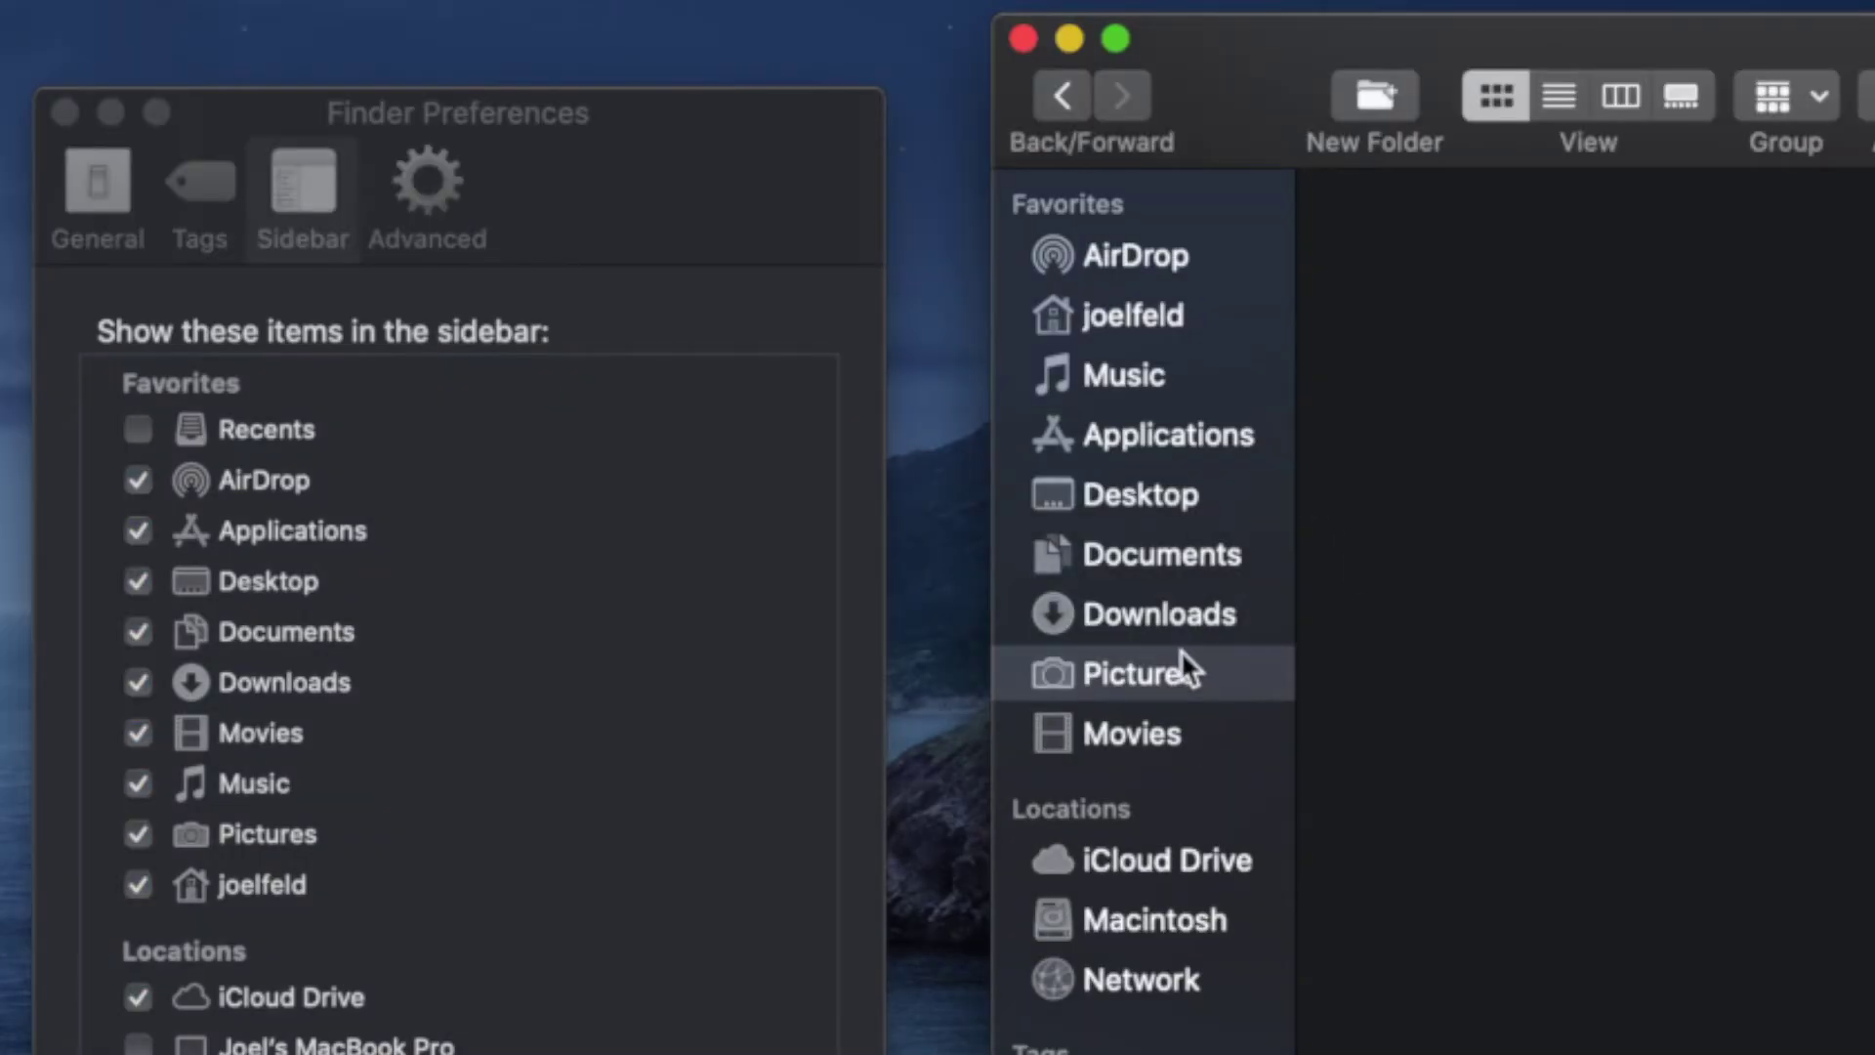
pyautogui.click(139, 430)
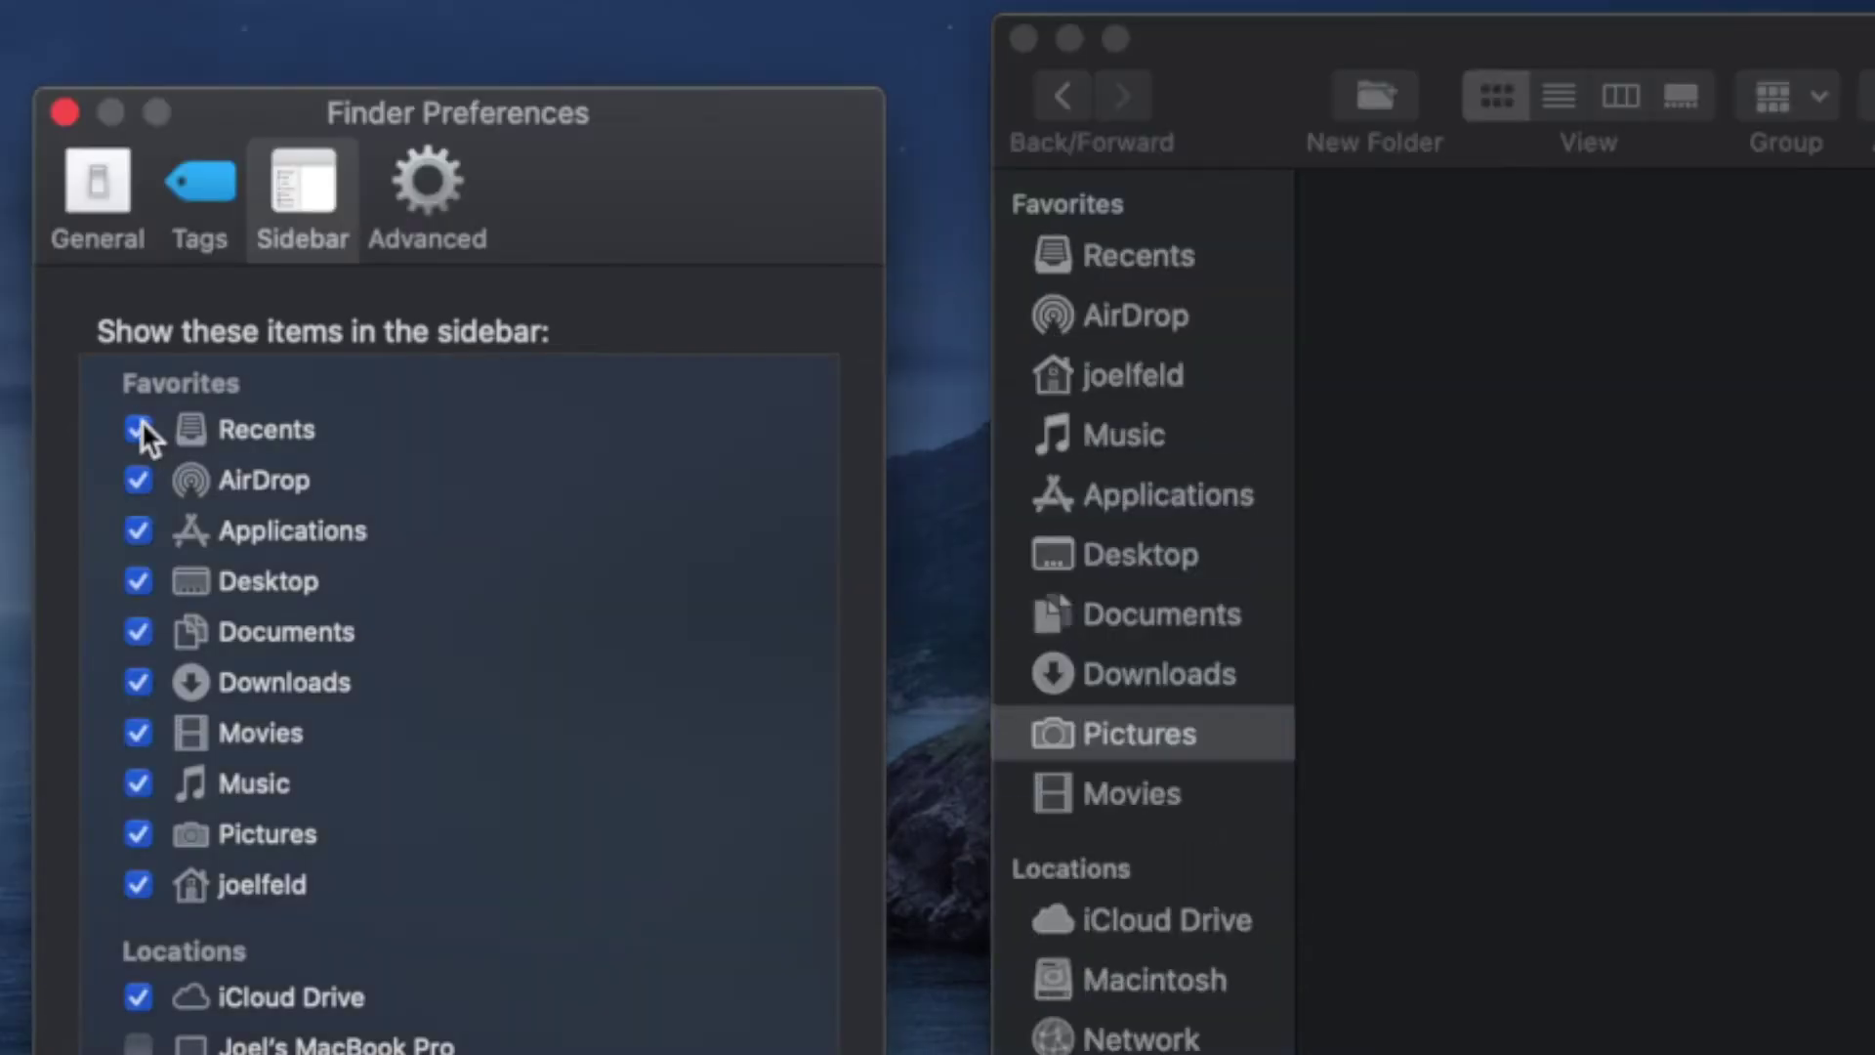
# Move the home folder to the head of the sidebar favorites and open it
pyautogui.click(1246, 110)
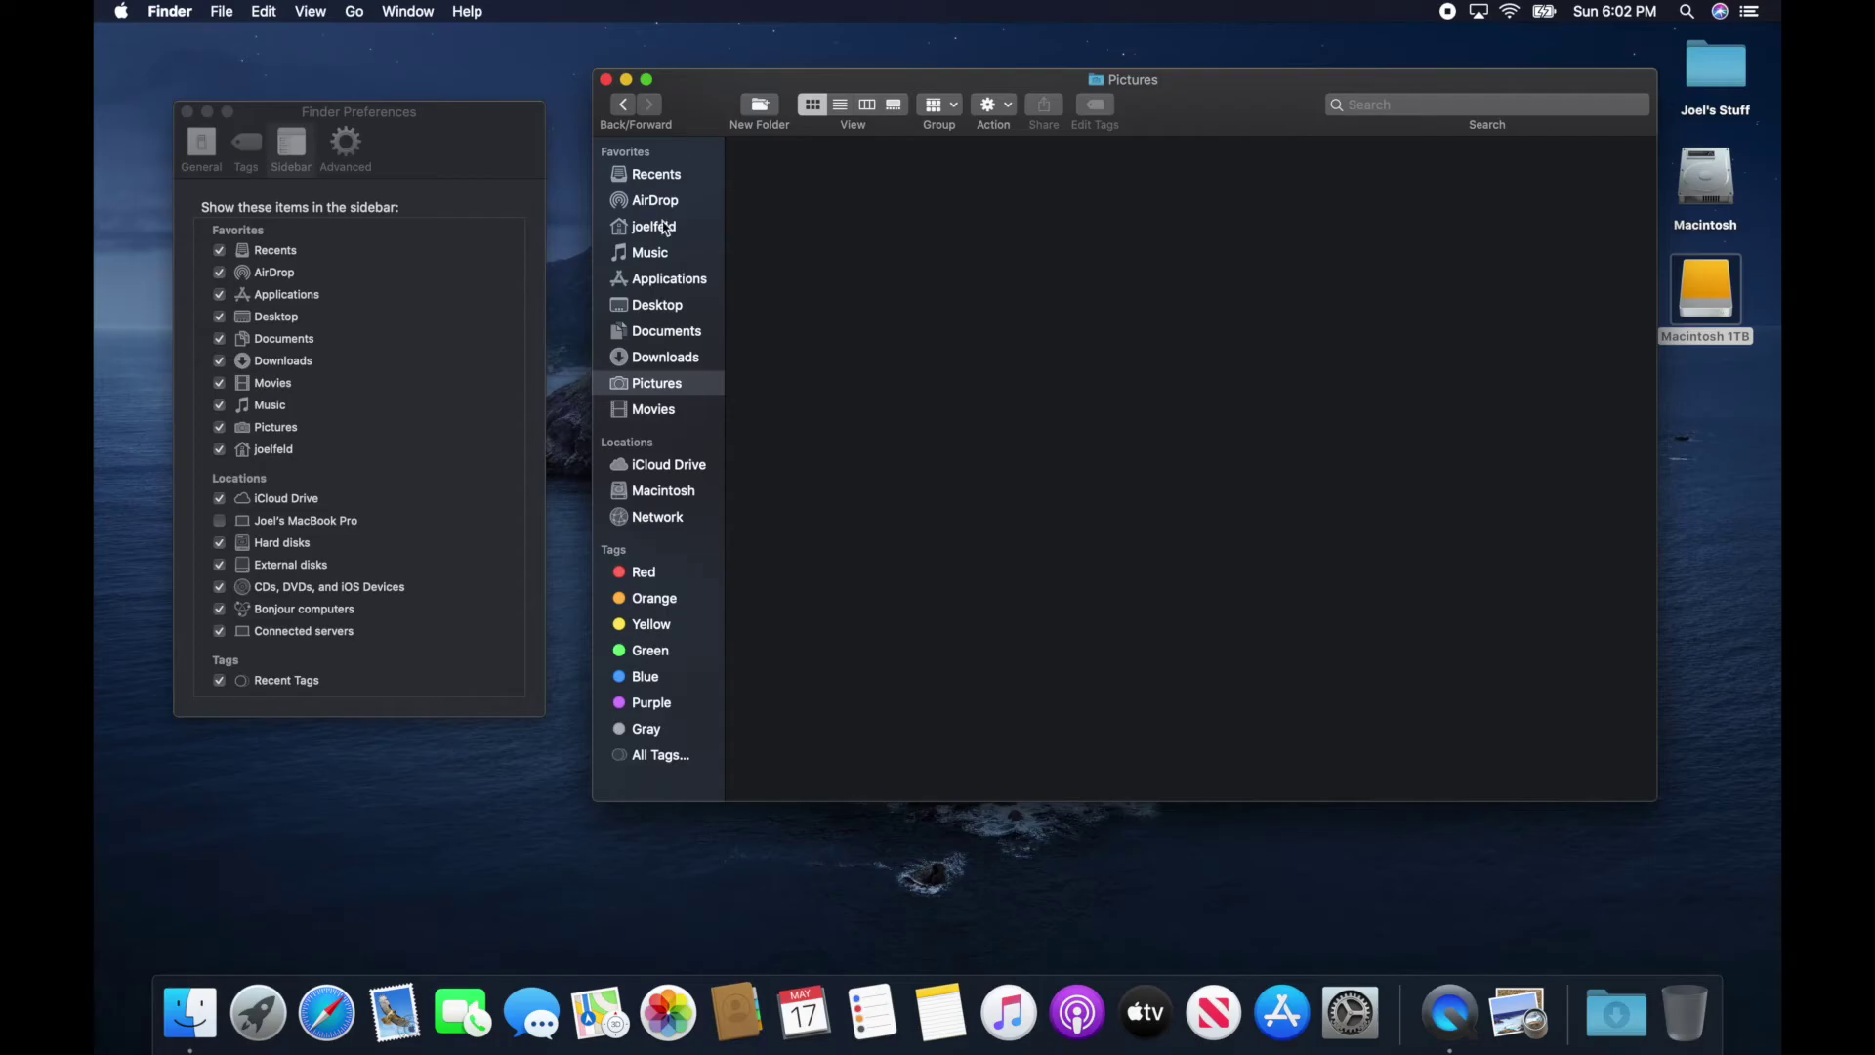
pyautogui.moveTo(660, 232); pyautogui.dragTo(664, 178)
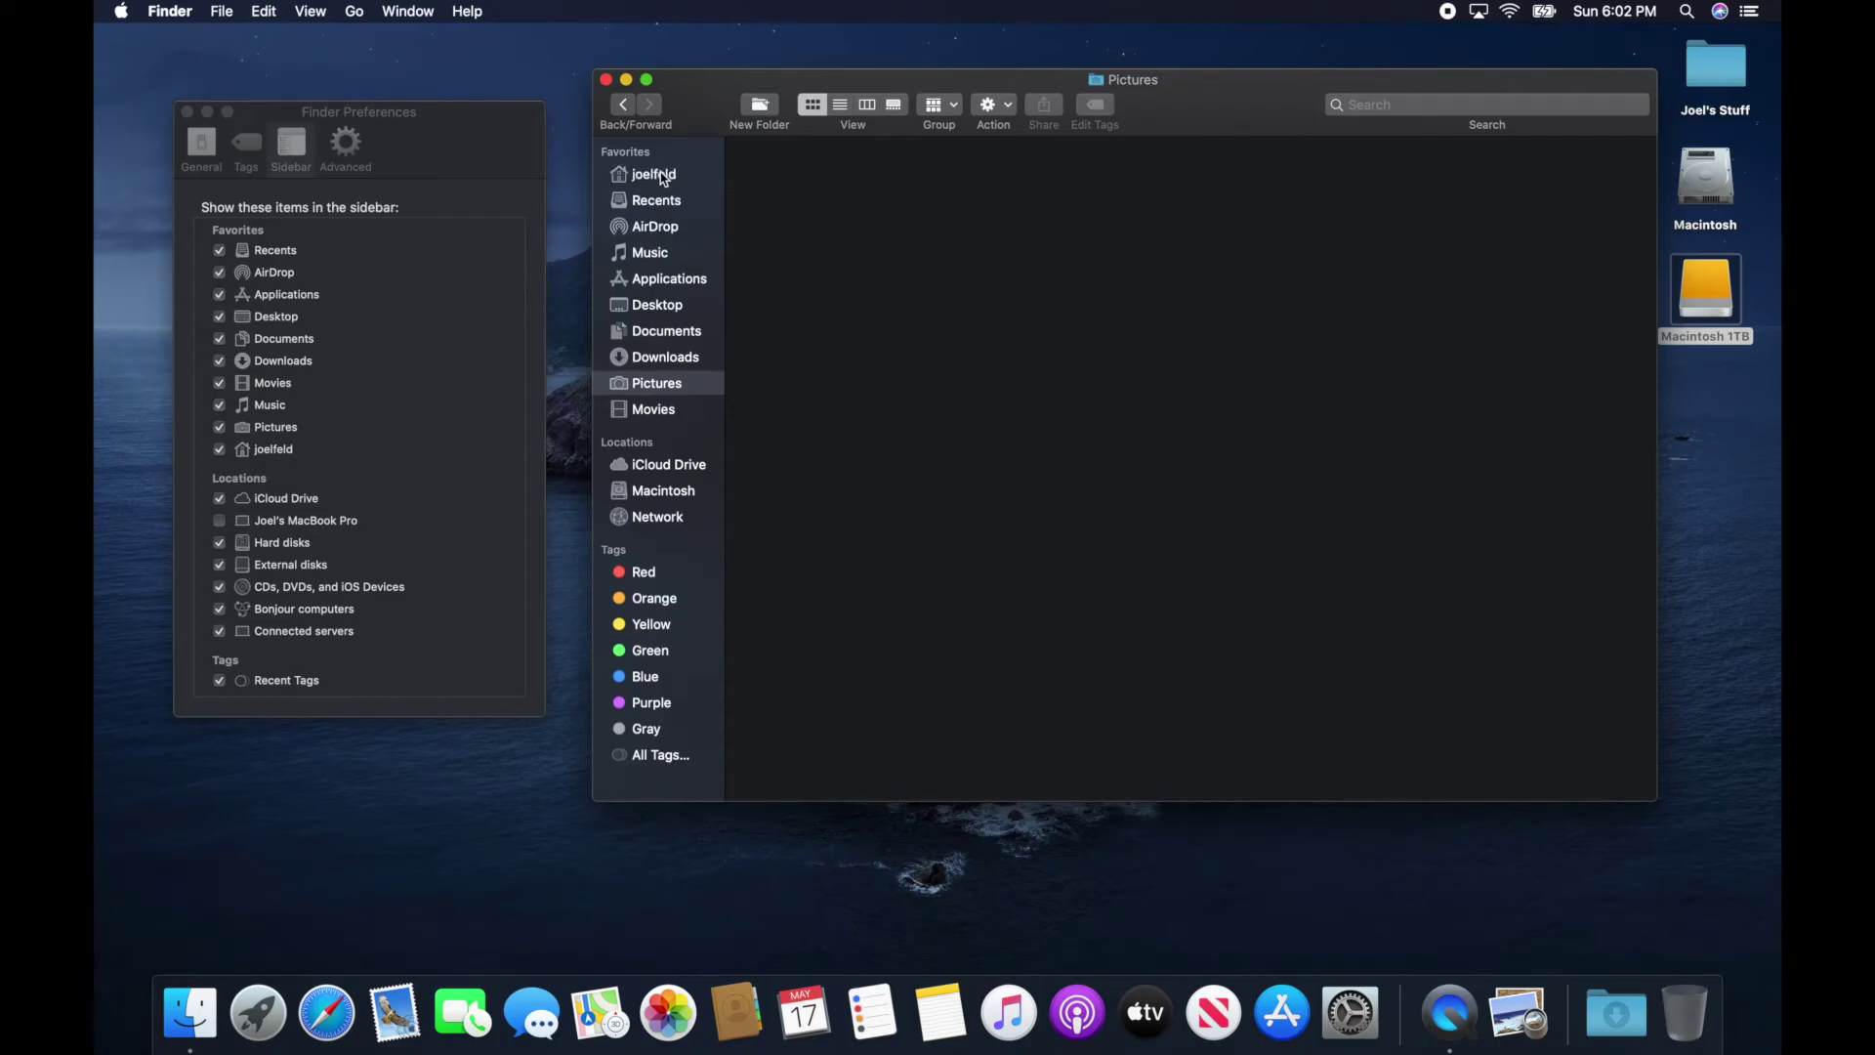
pyautogui.click(645, 181)
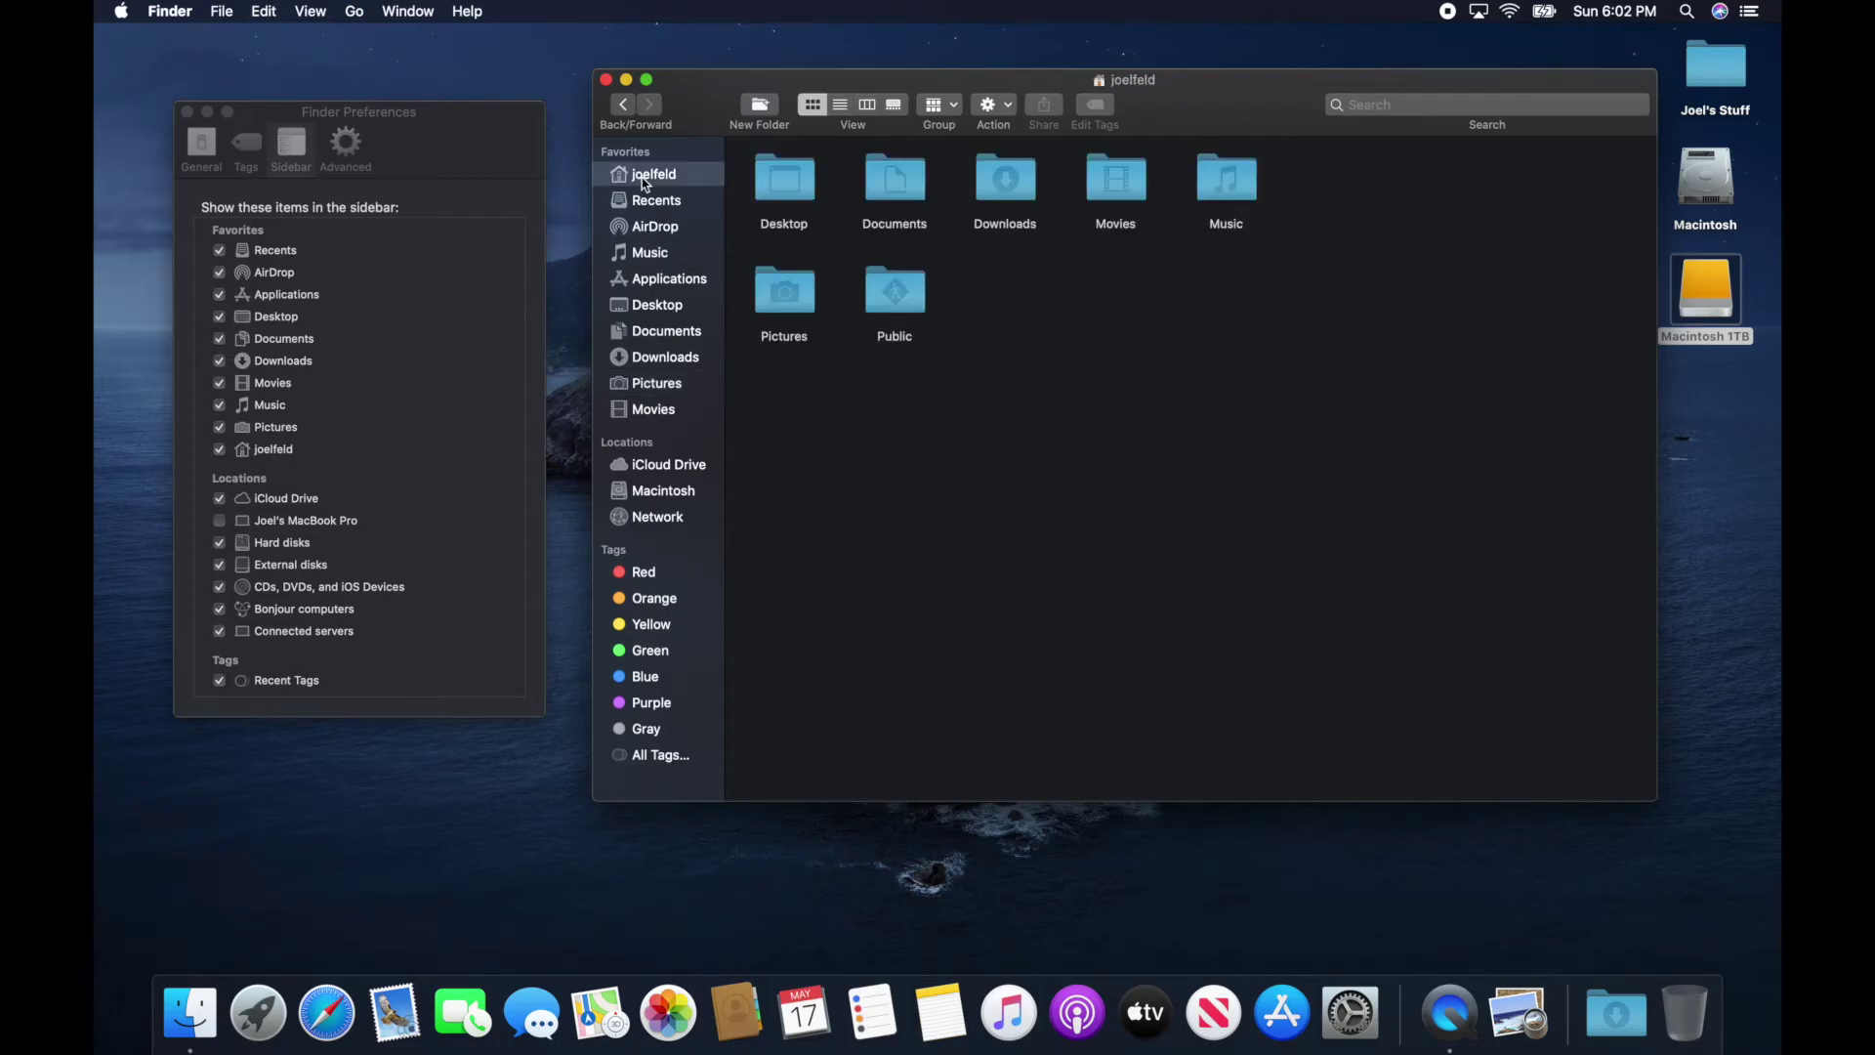
# Go through the home folder's Desktop, Documents, Downloads, Movies, Music, Pictures and Public folders one by one
pyautogui.click(786, 182)
pyautogui.click(901, 182)
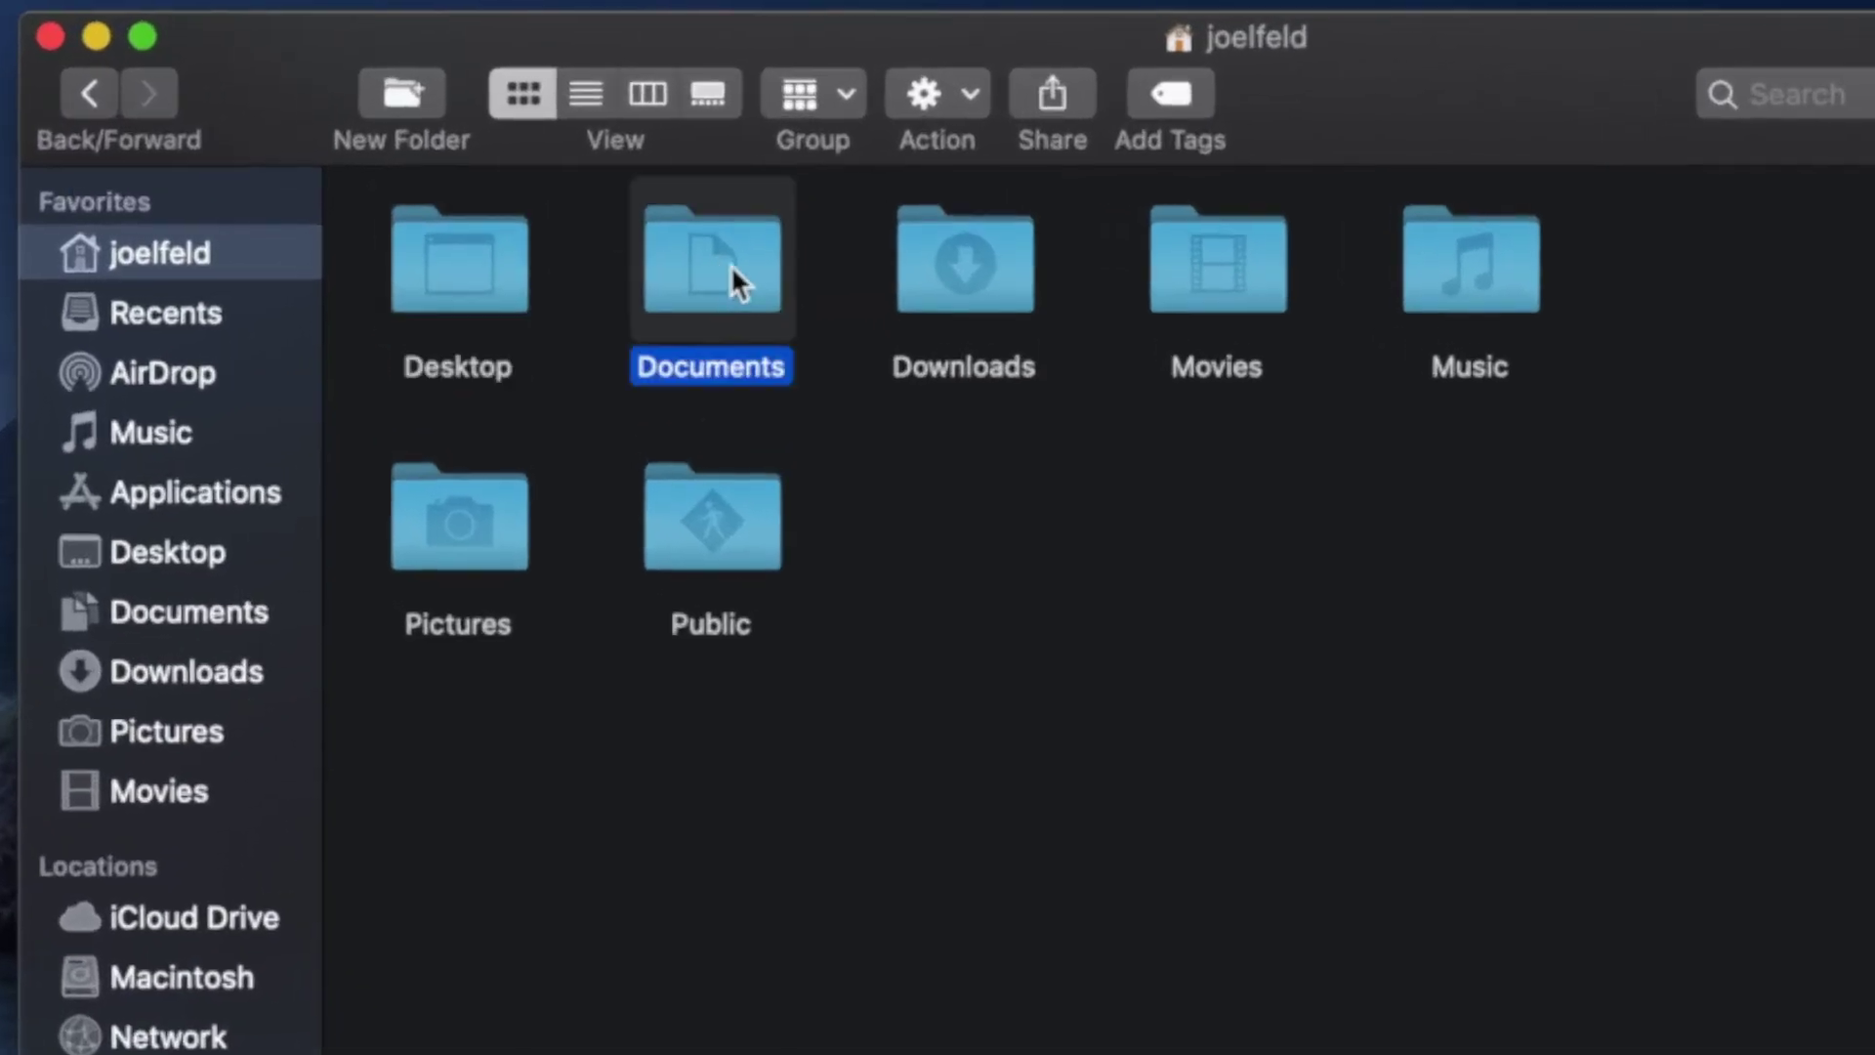
pyautogui.click(976, 273)
pyautogui.click(1248, 234)
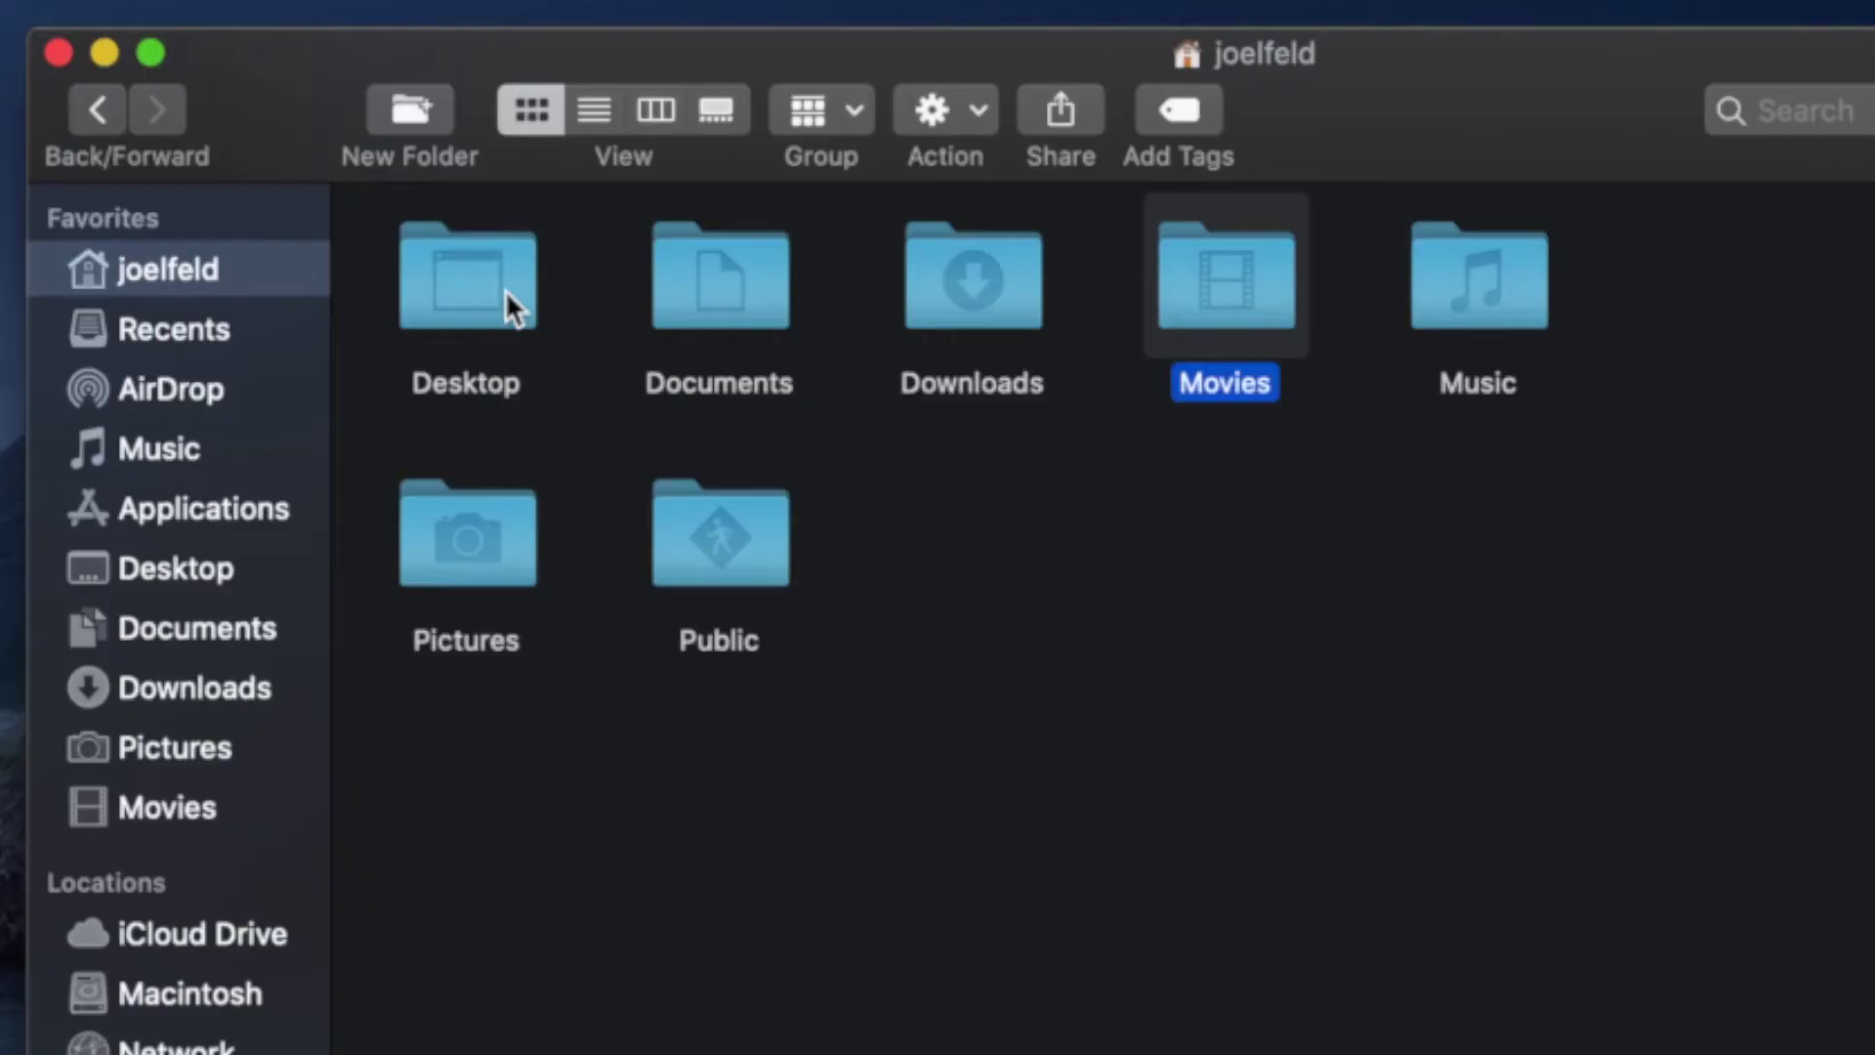
pyautogui.click(506, 290)
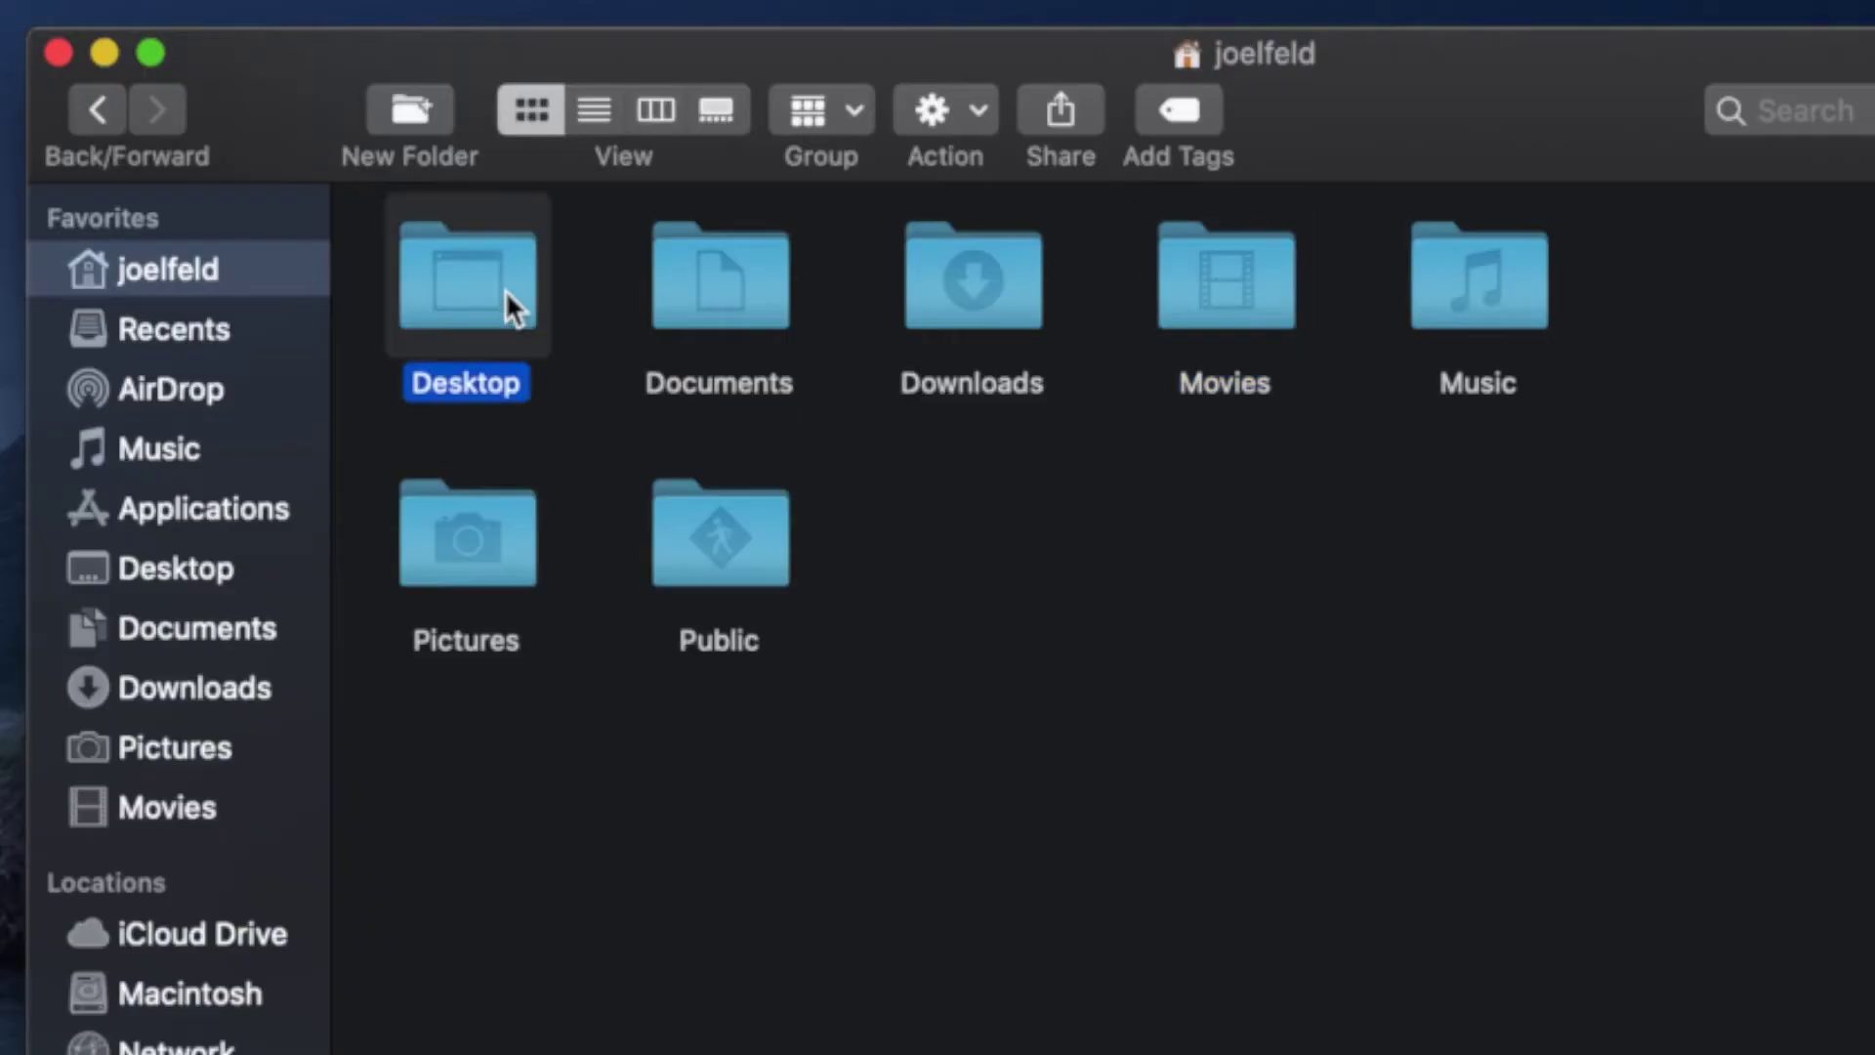
pyautogui.click(779, 255)
pyautogui.click(1002, 289)
pyautogui.click(1232, 274)
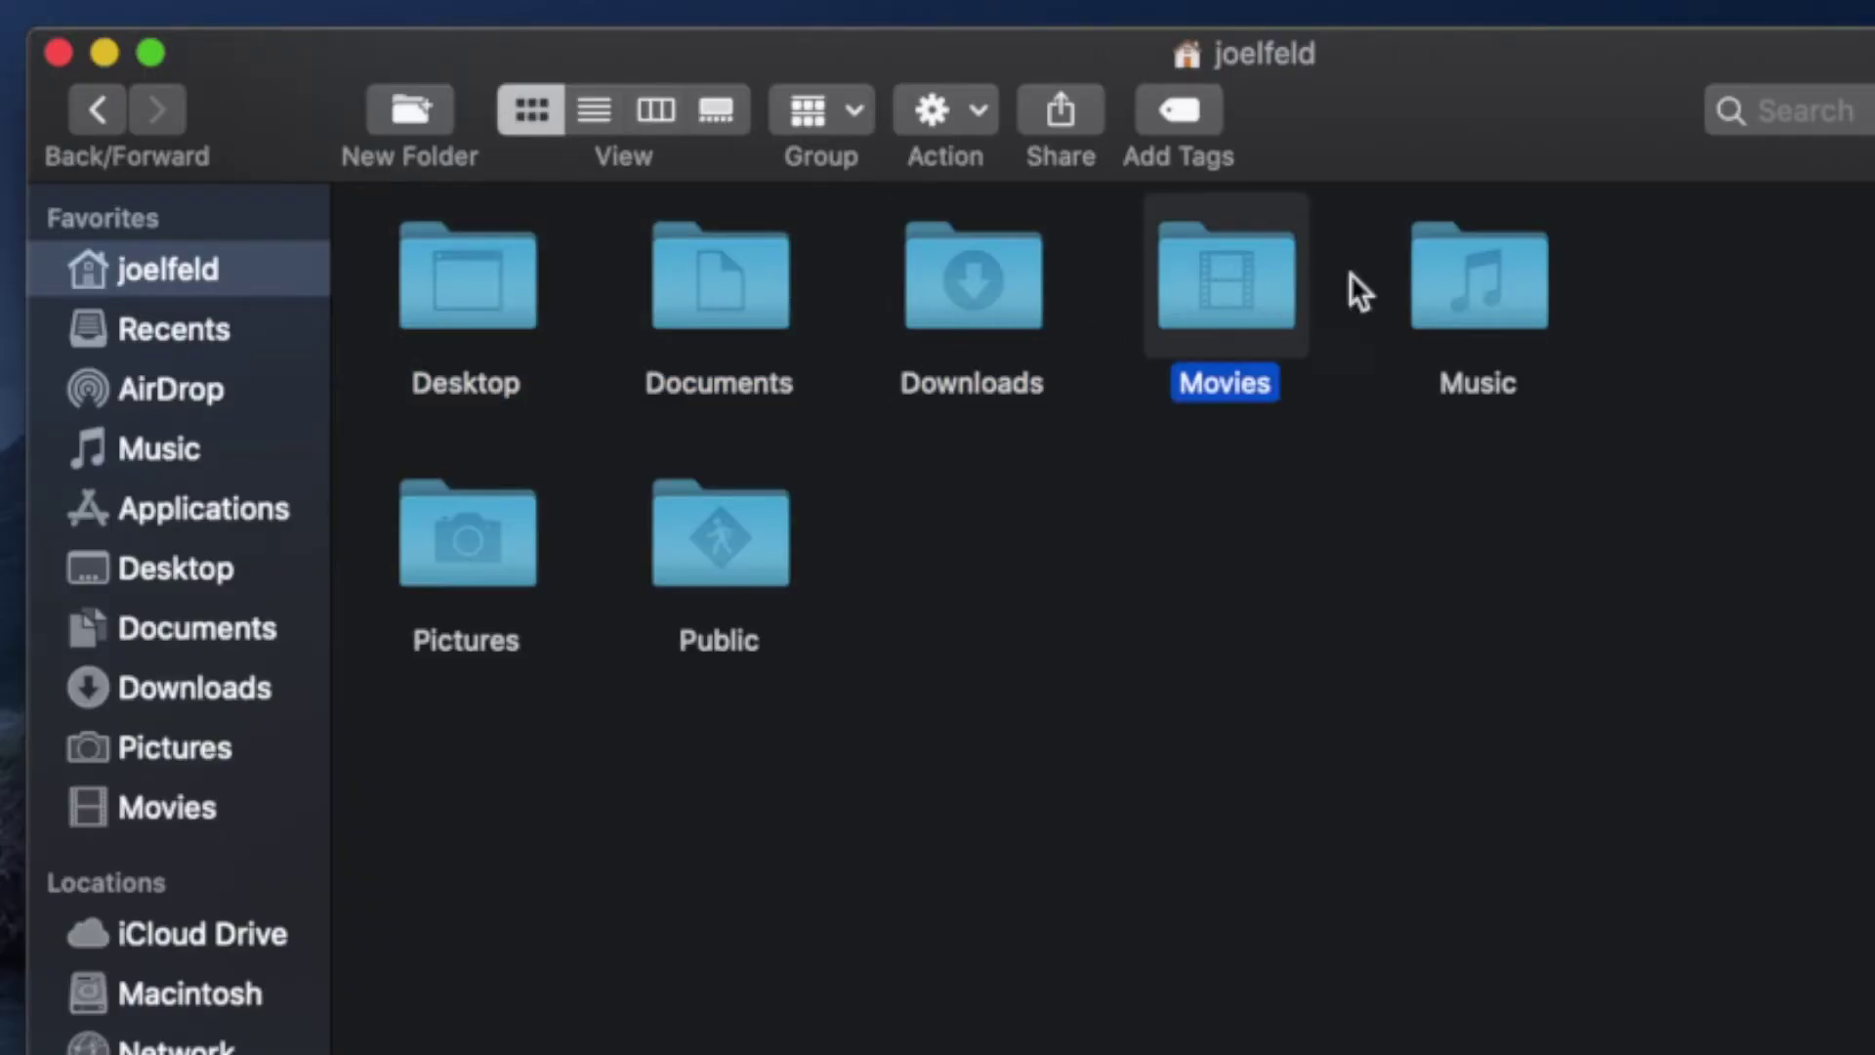
pyautogui.click(1455, 284)
pyautogui.click(501, 574)
pyautogui.click(701, 564)
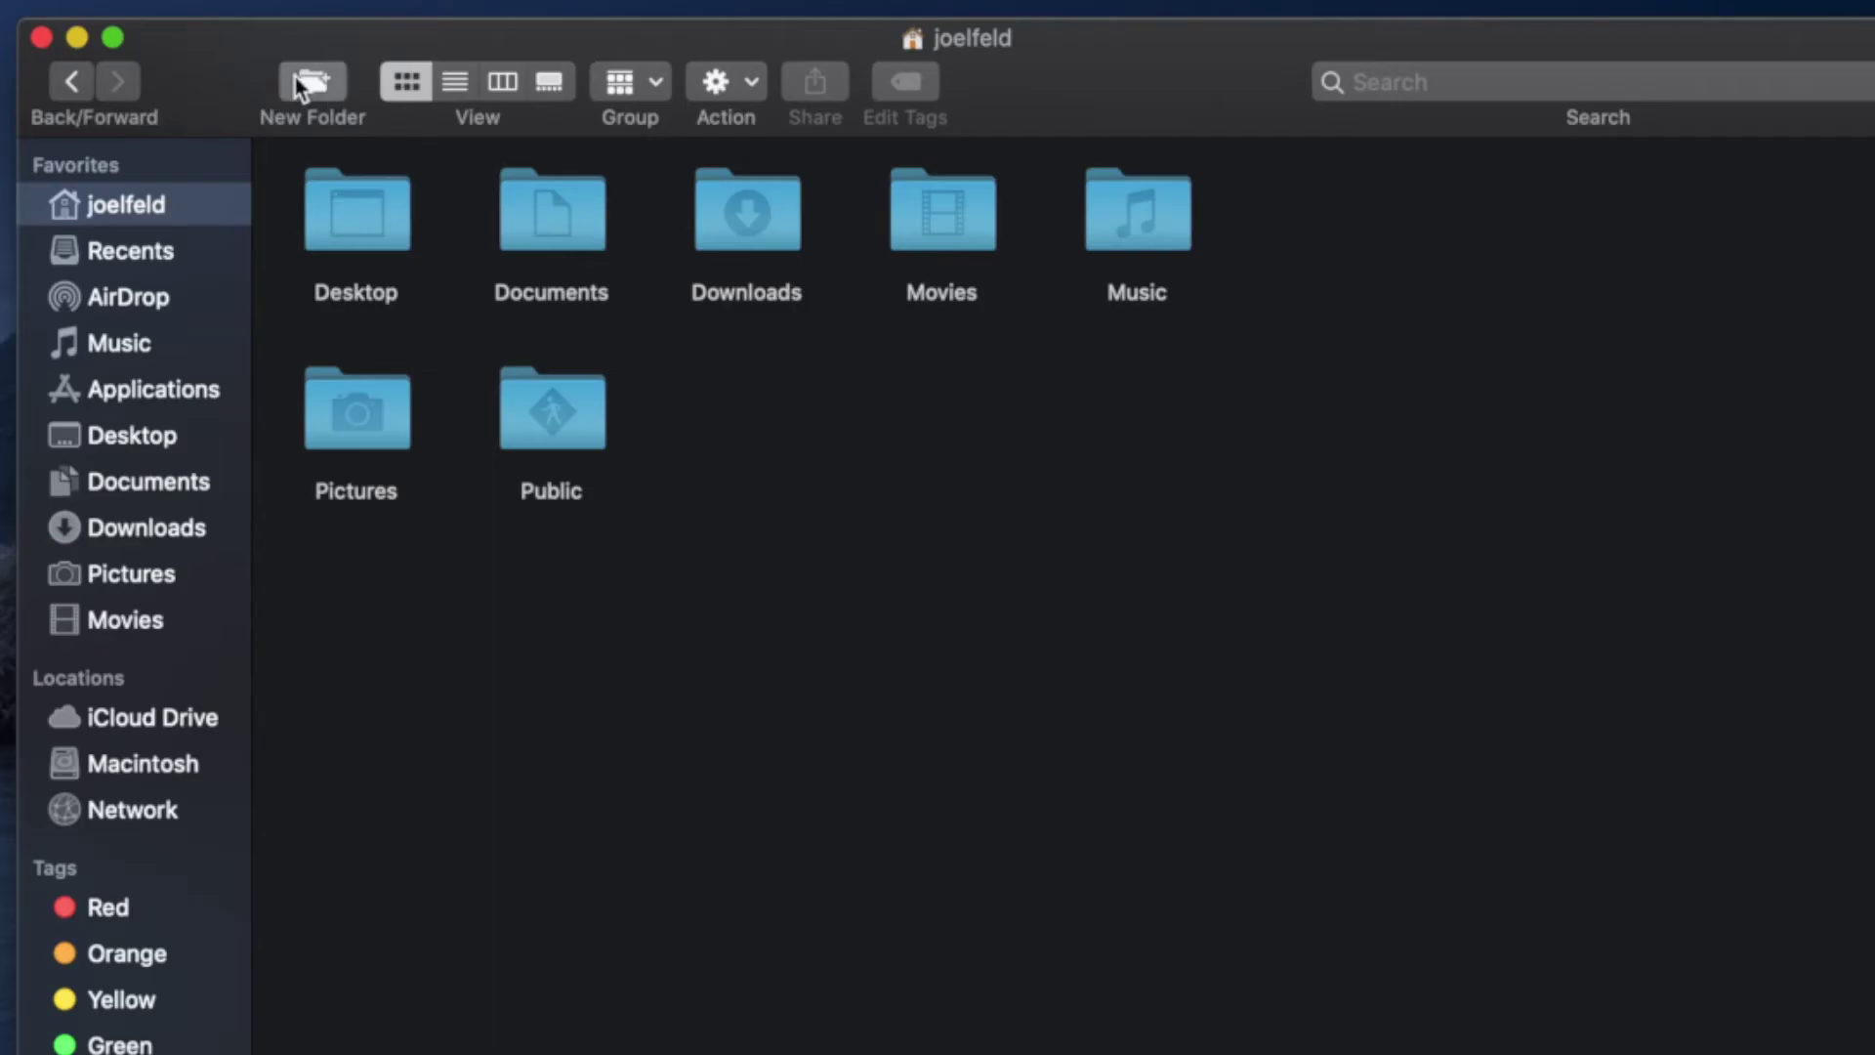
# Create a folder named "Awesome things are put in here" in the home folder
pyautogui.click(295, 78)
pyautogui.write('A')
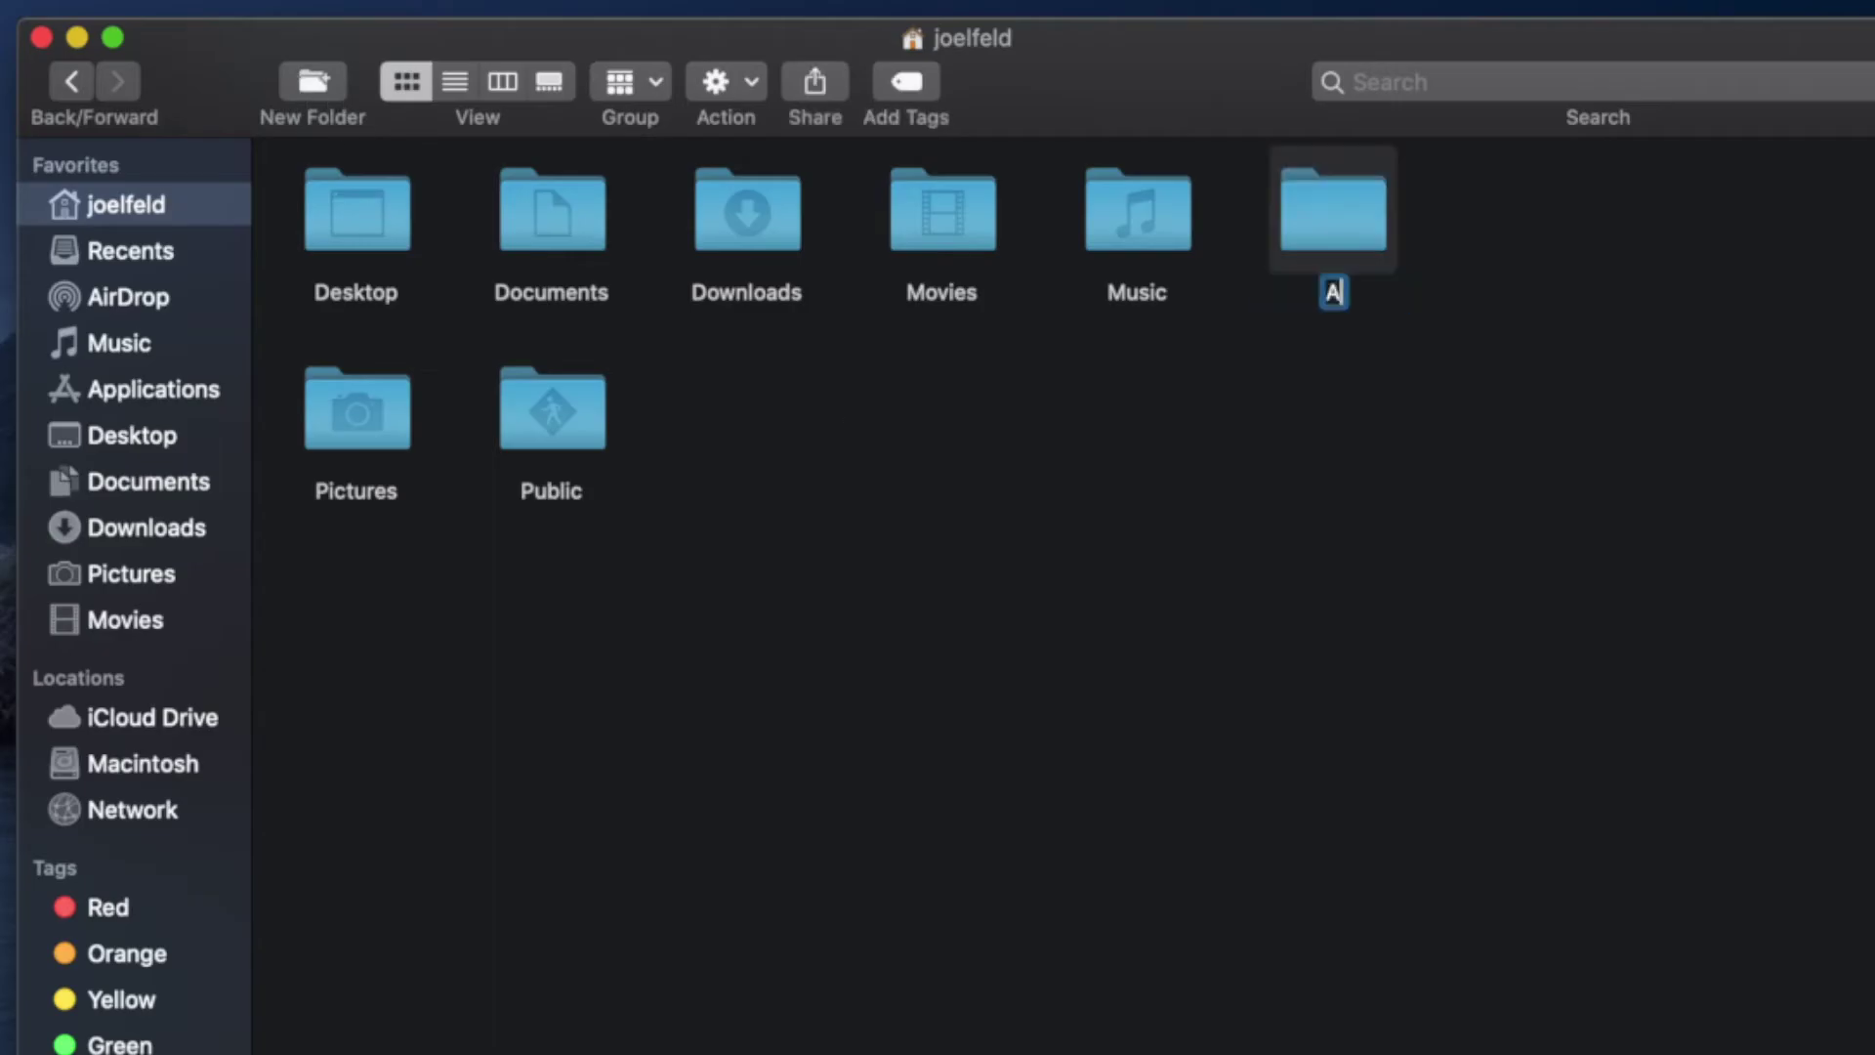
pyautogui.write('wesome things pu')
pyautogui.press('BackSpace')
pyautogui.write('are ')
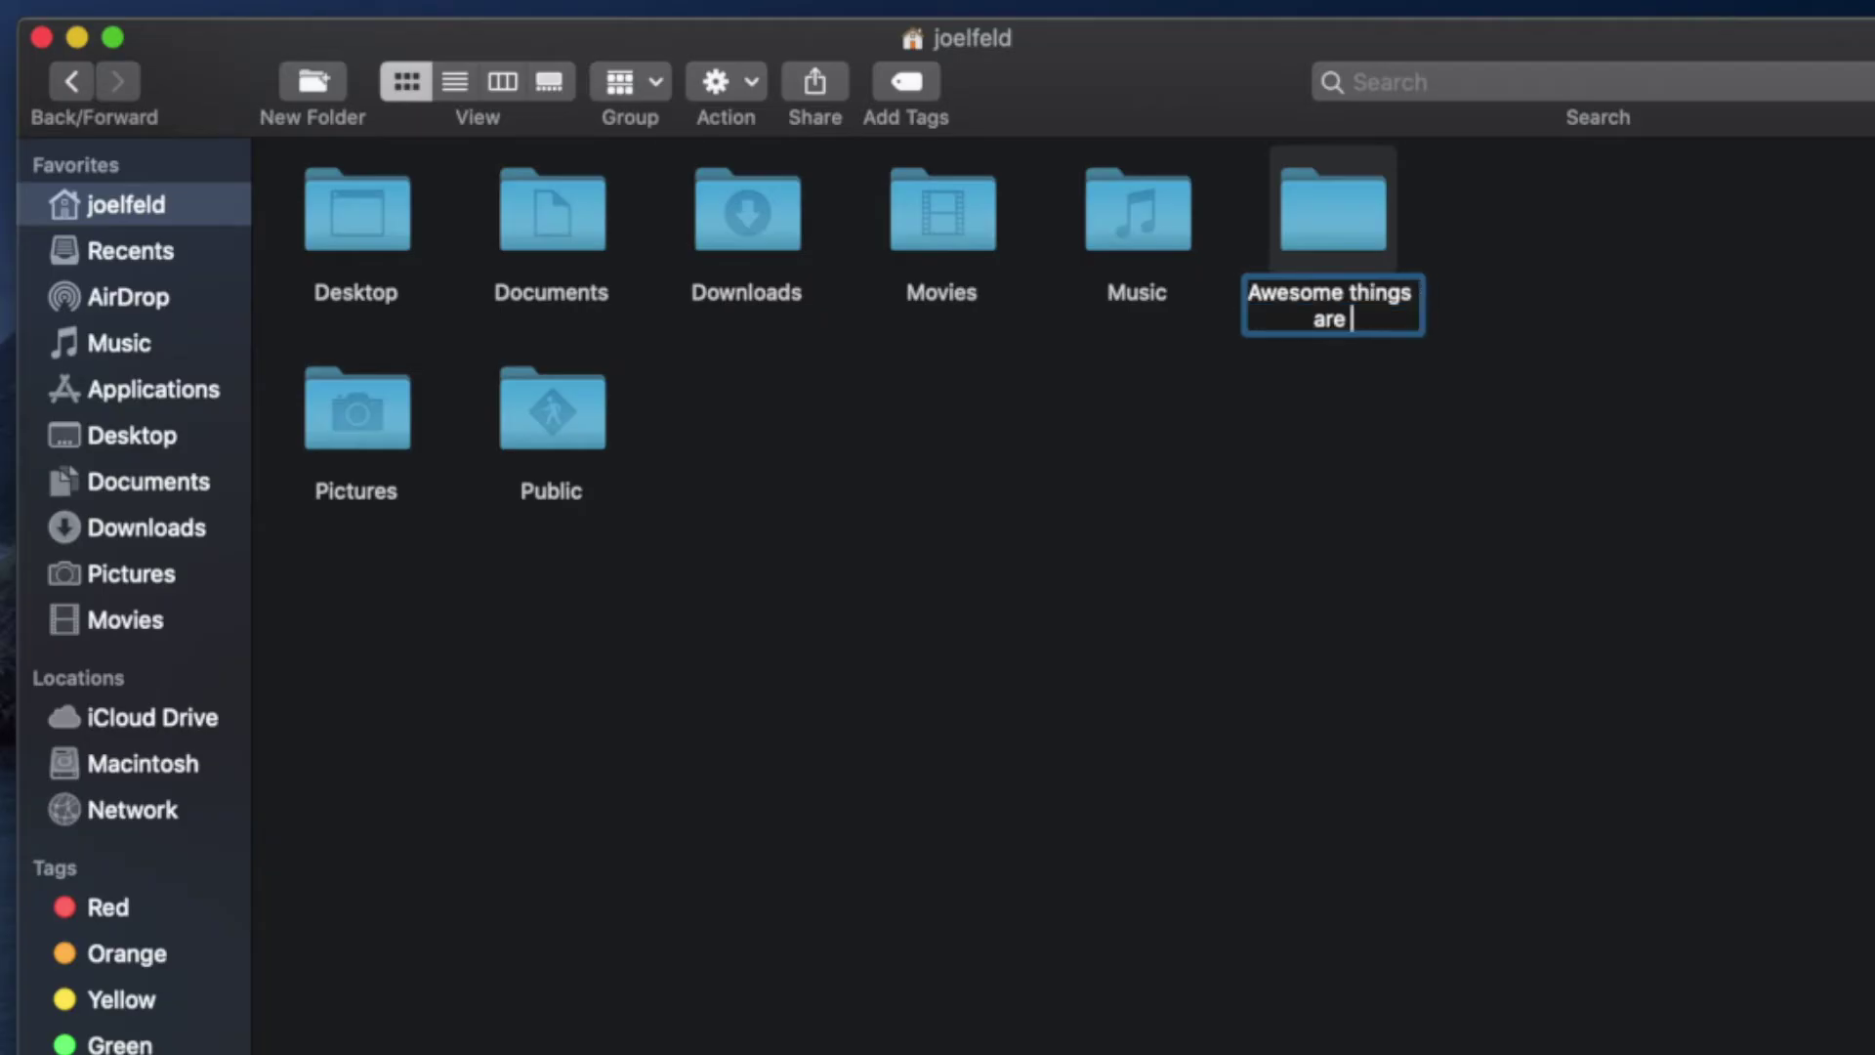
pyautogui.write('put in here')
pyautogui.press('Return')
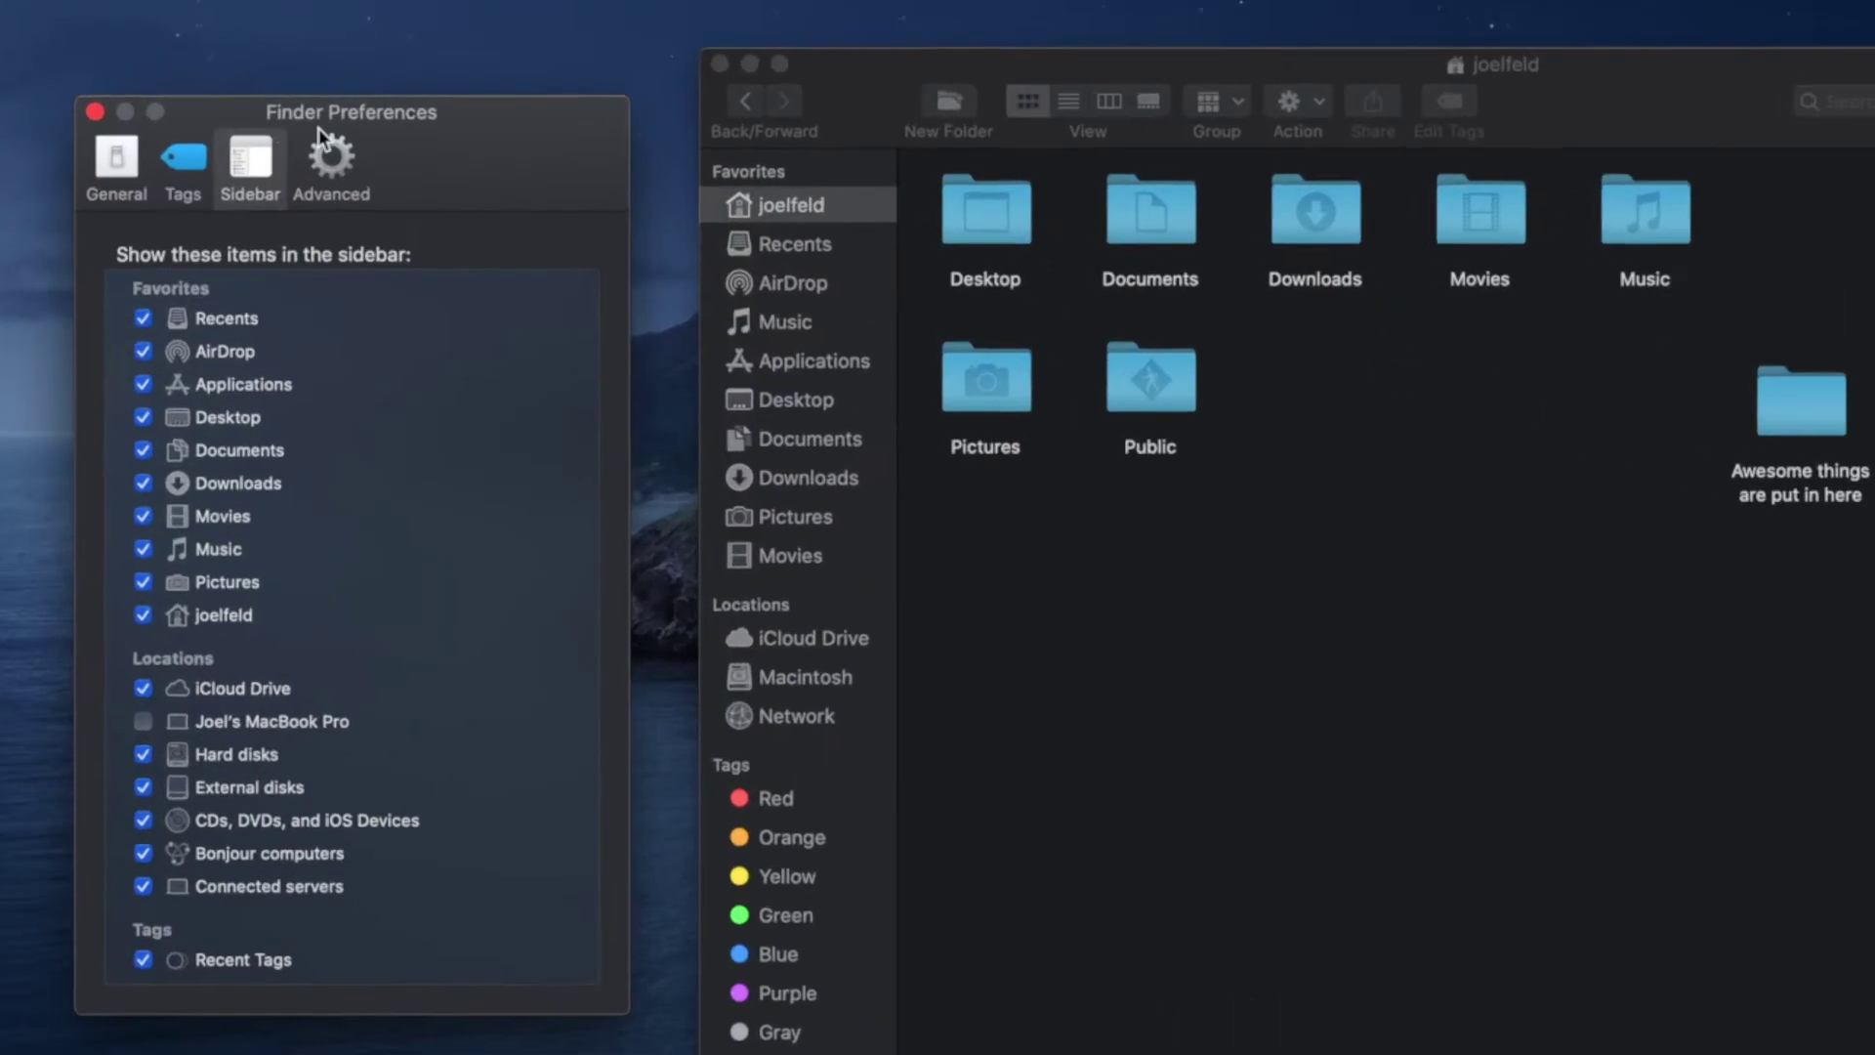
# Review the Advanced, General and Sidebar settings in the Finder preferences, and close the preferences
pyautogui.click(343, 143)
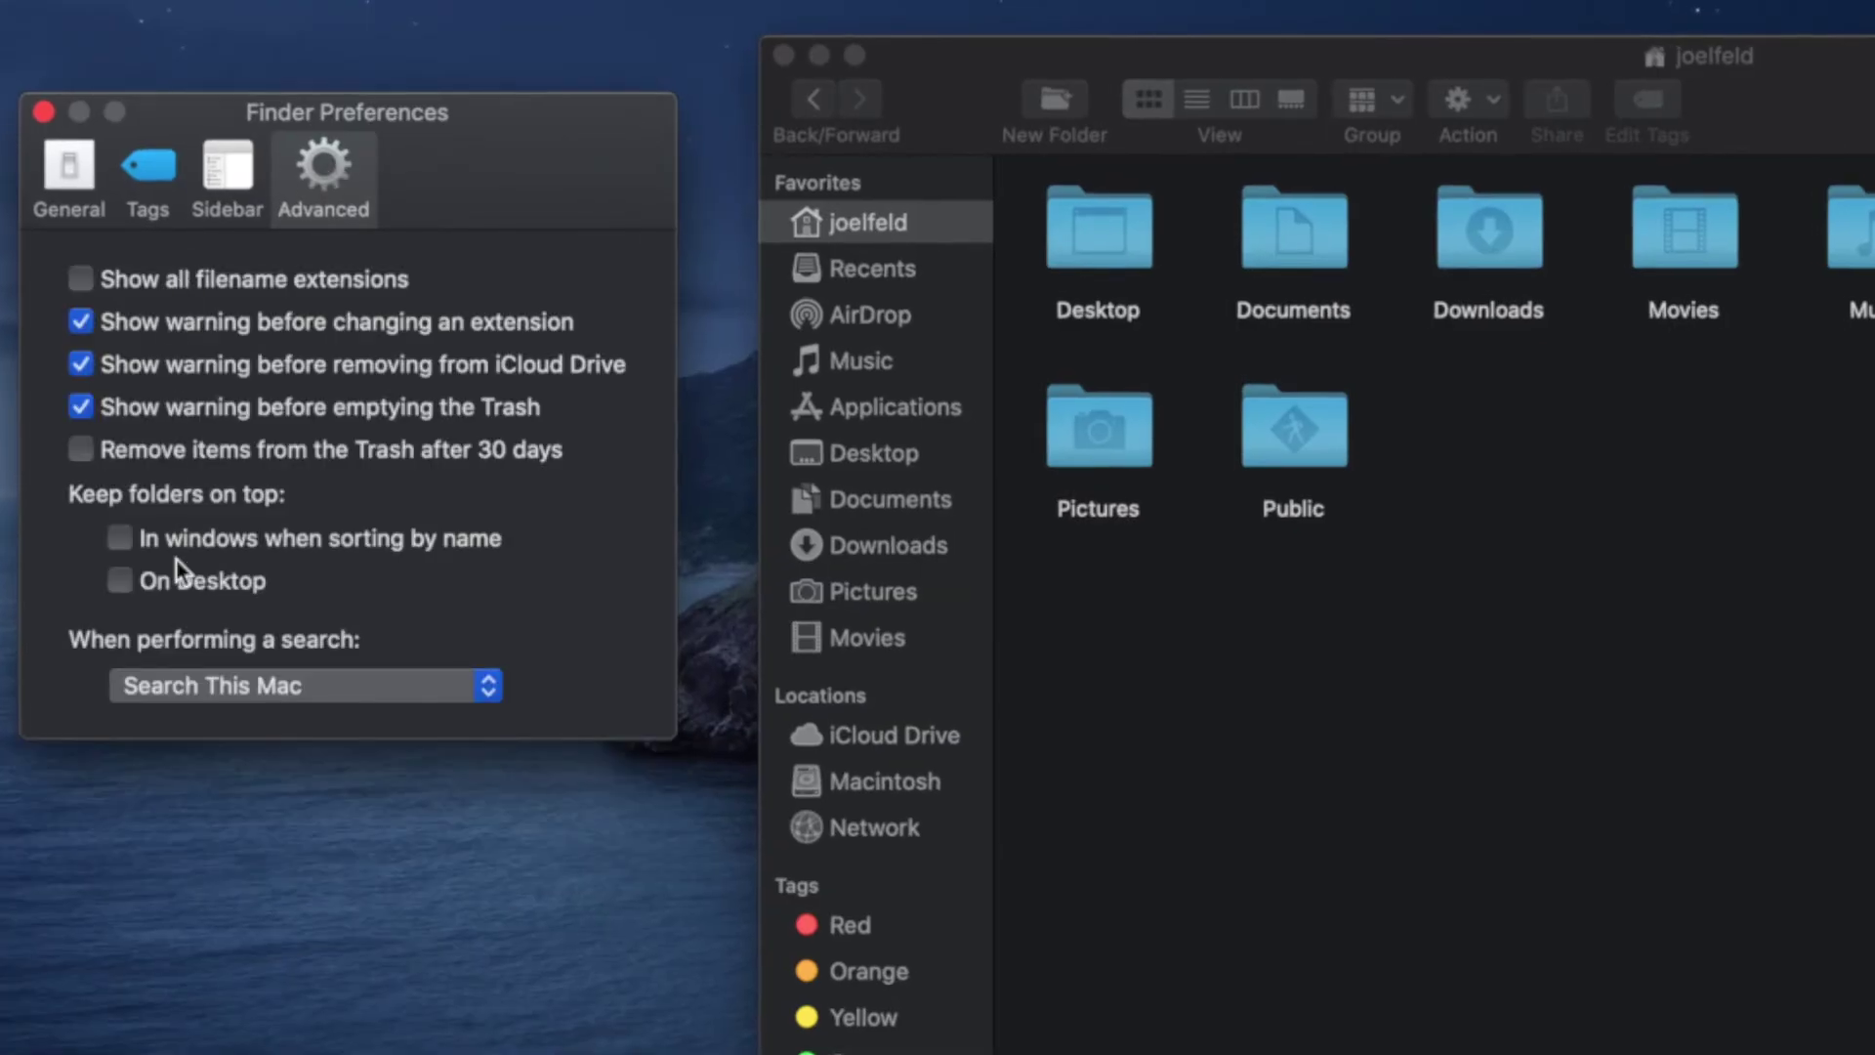
pyautogui.click(155, 284)
pyautogui.click(97, 181)
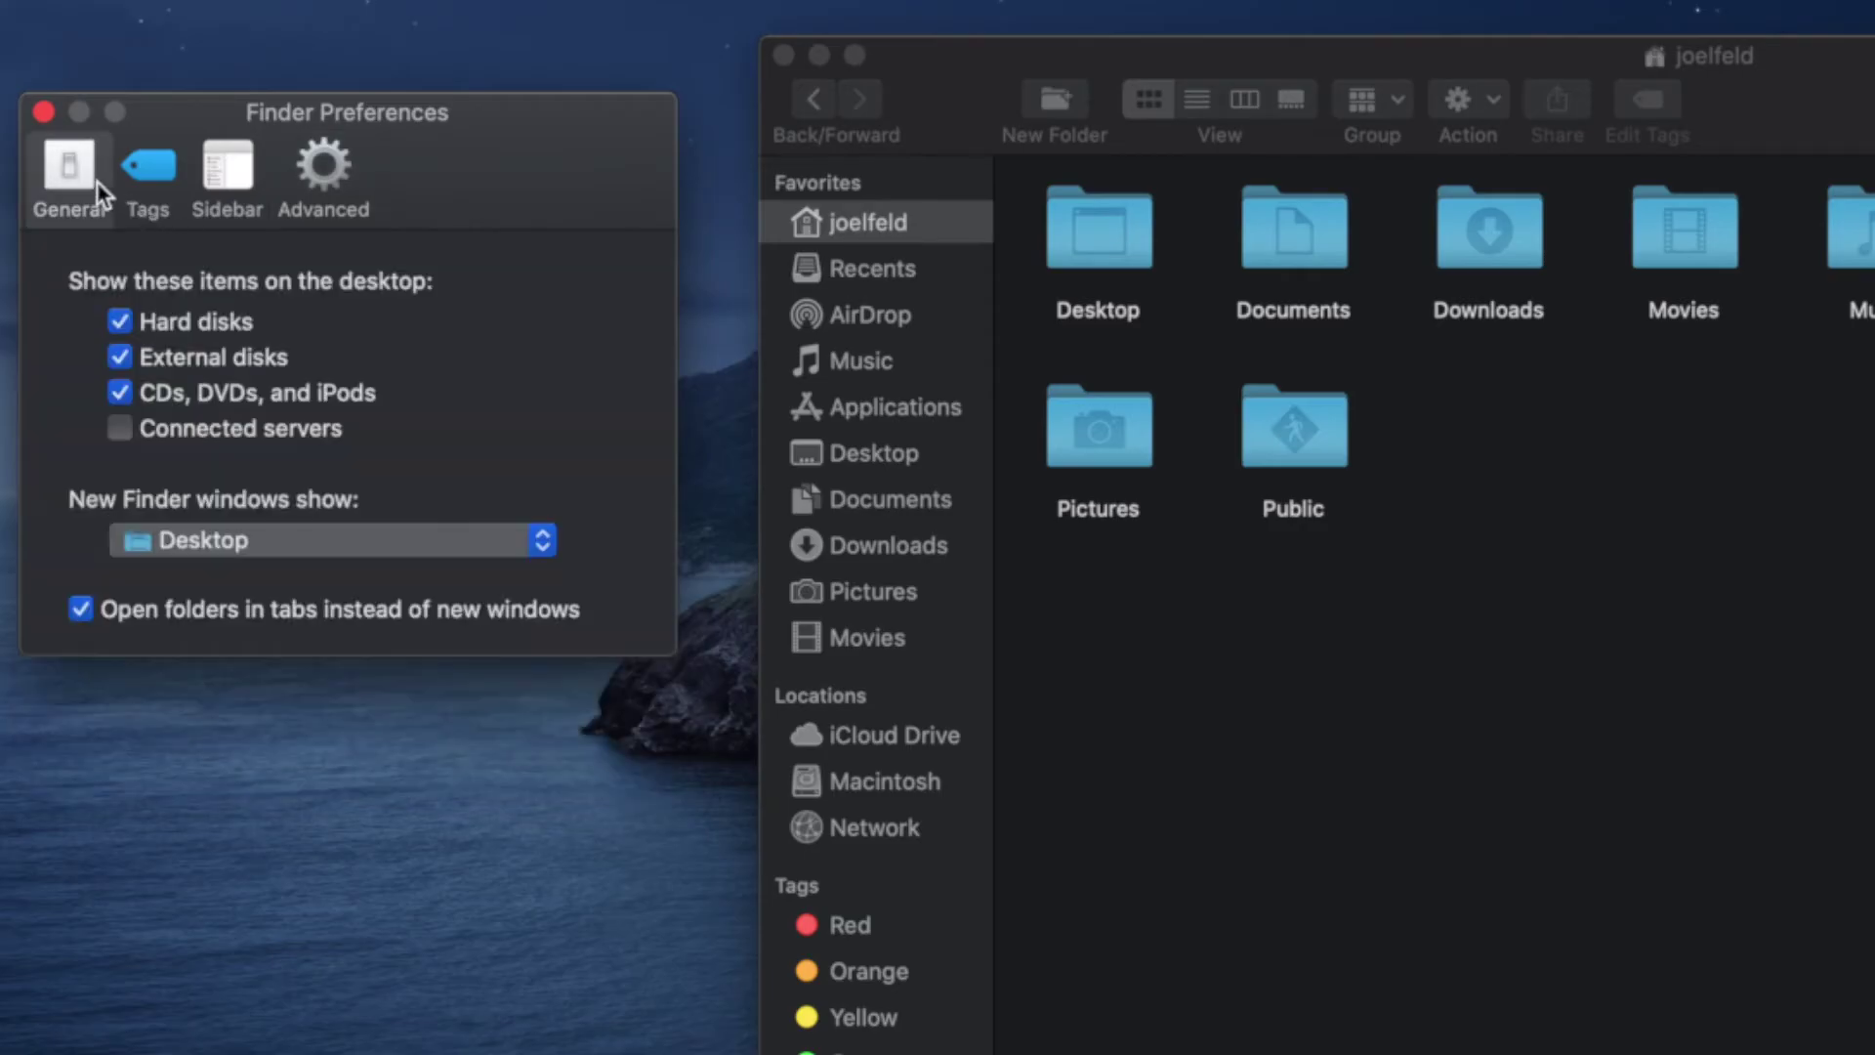
pyautogui.click(247, 174)
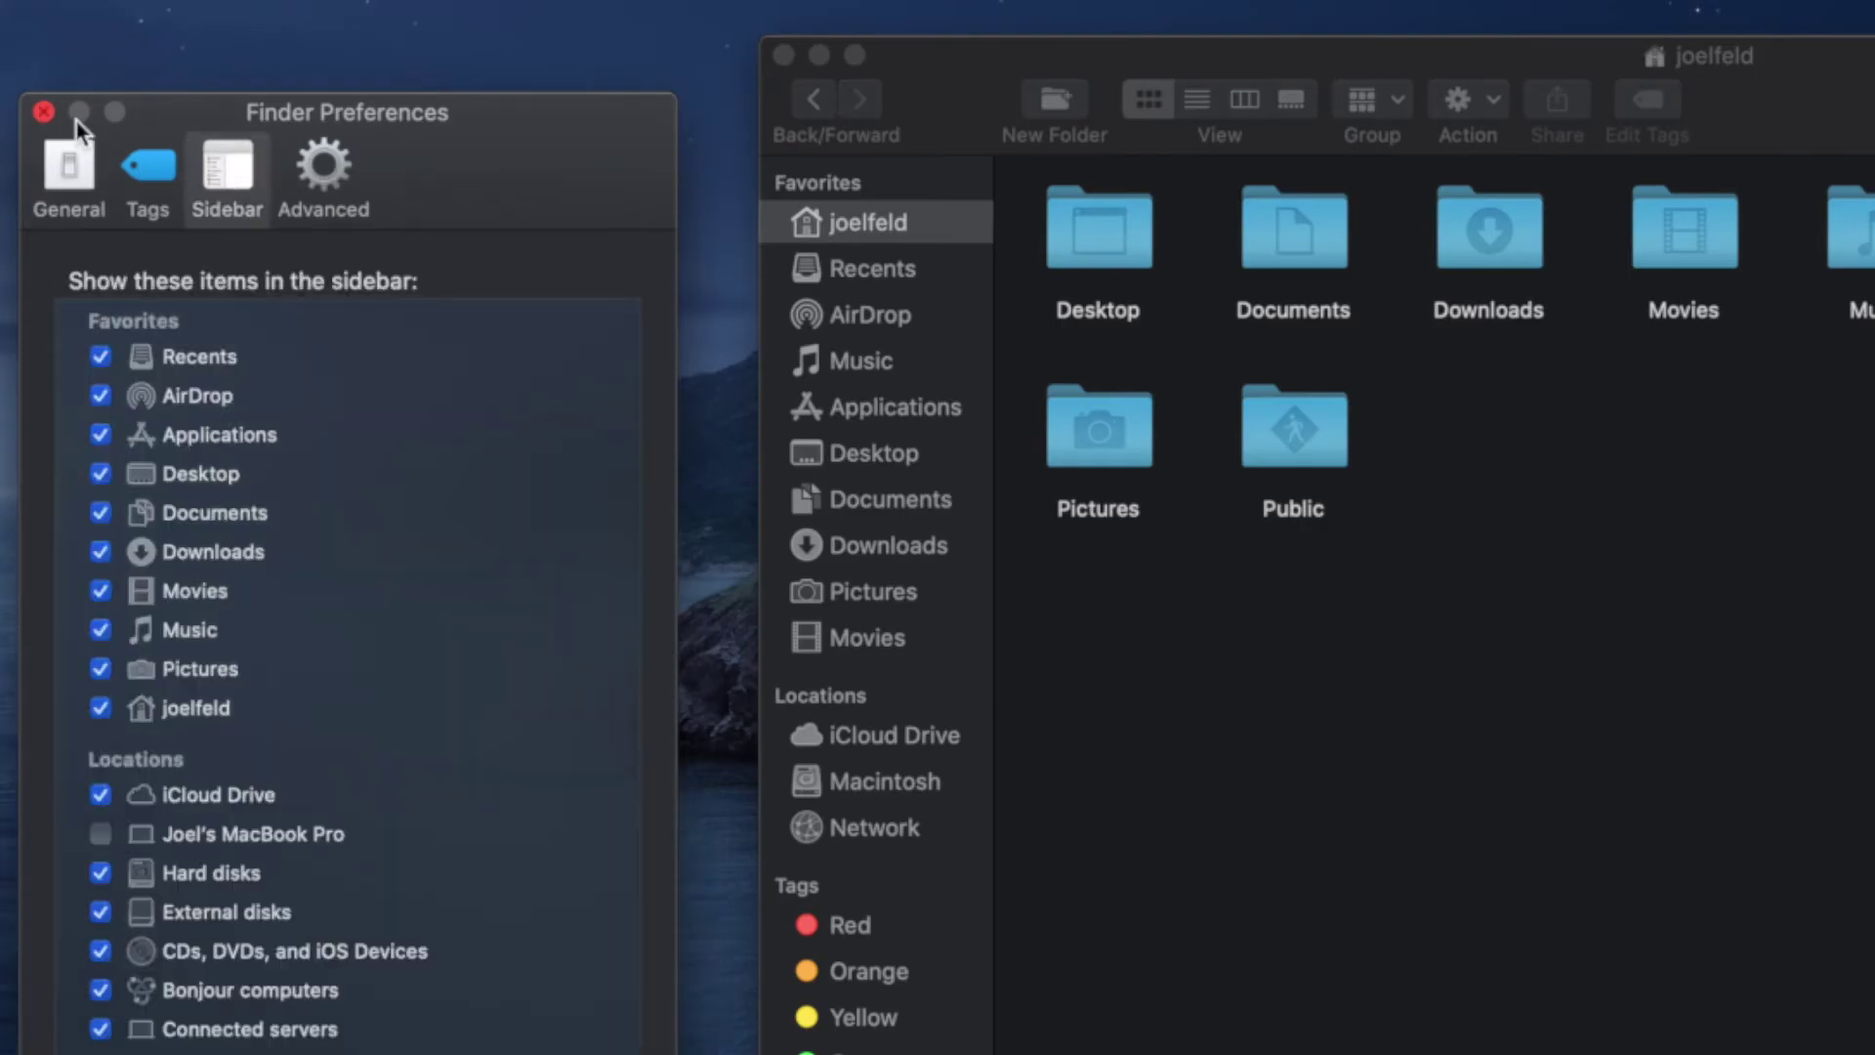
pyautogui.click(46, 110)
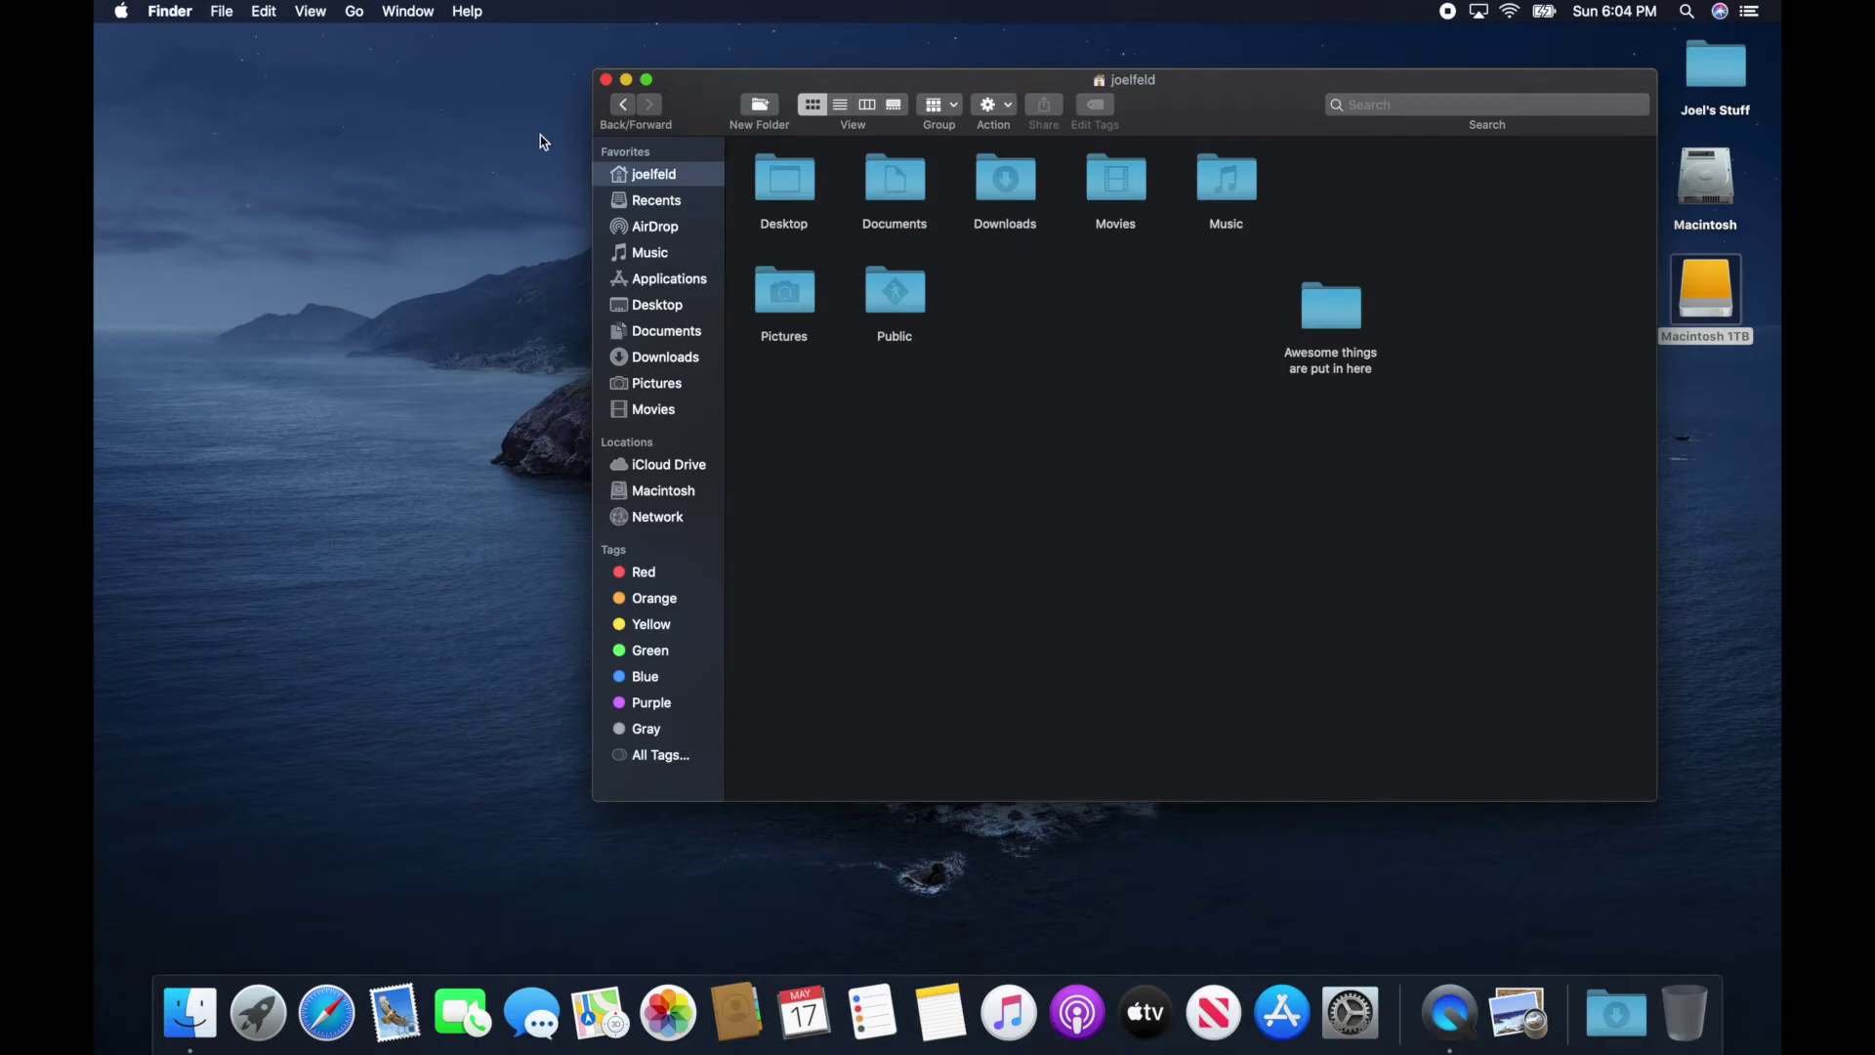
# Show the view options for the home folder and place them beside the repositioned Finder window
pyautogui.moveTo(690, 102); pyautogui.dragTo(497, 126)
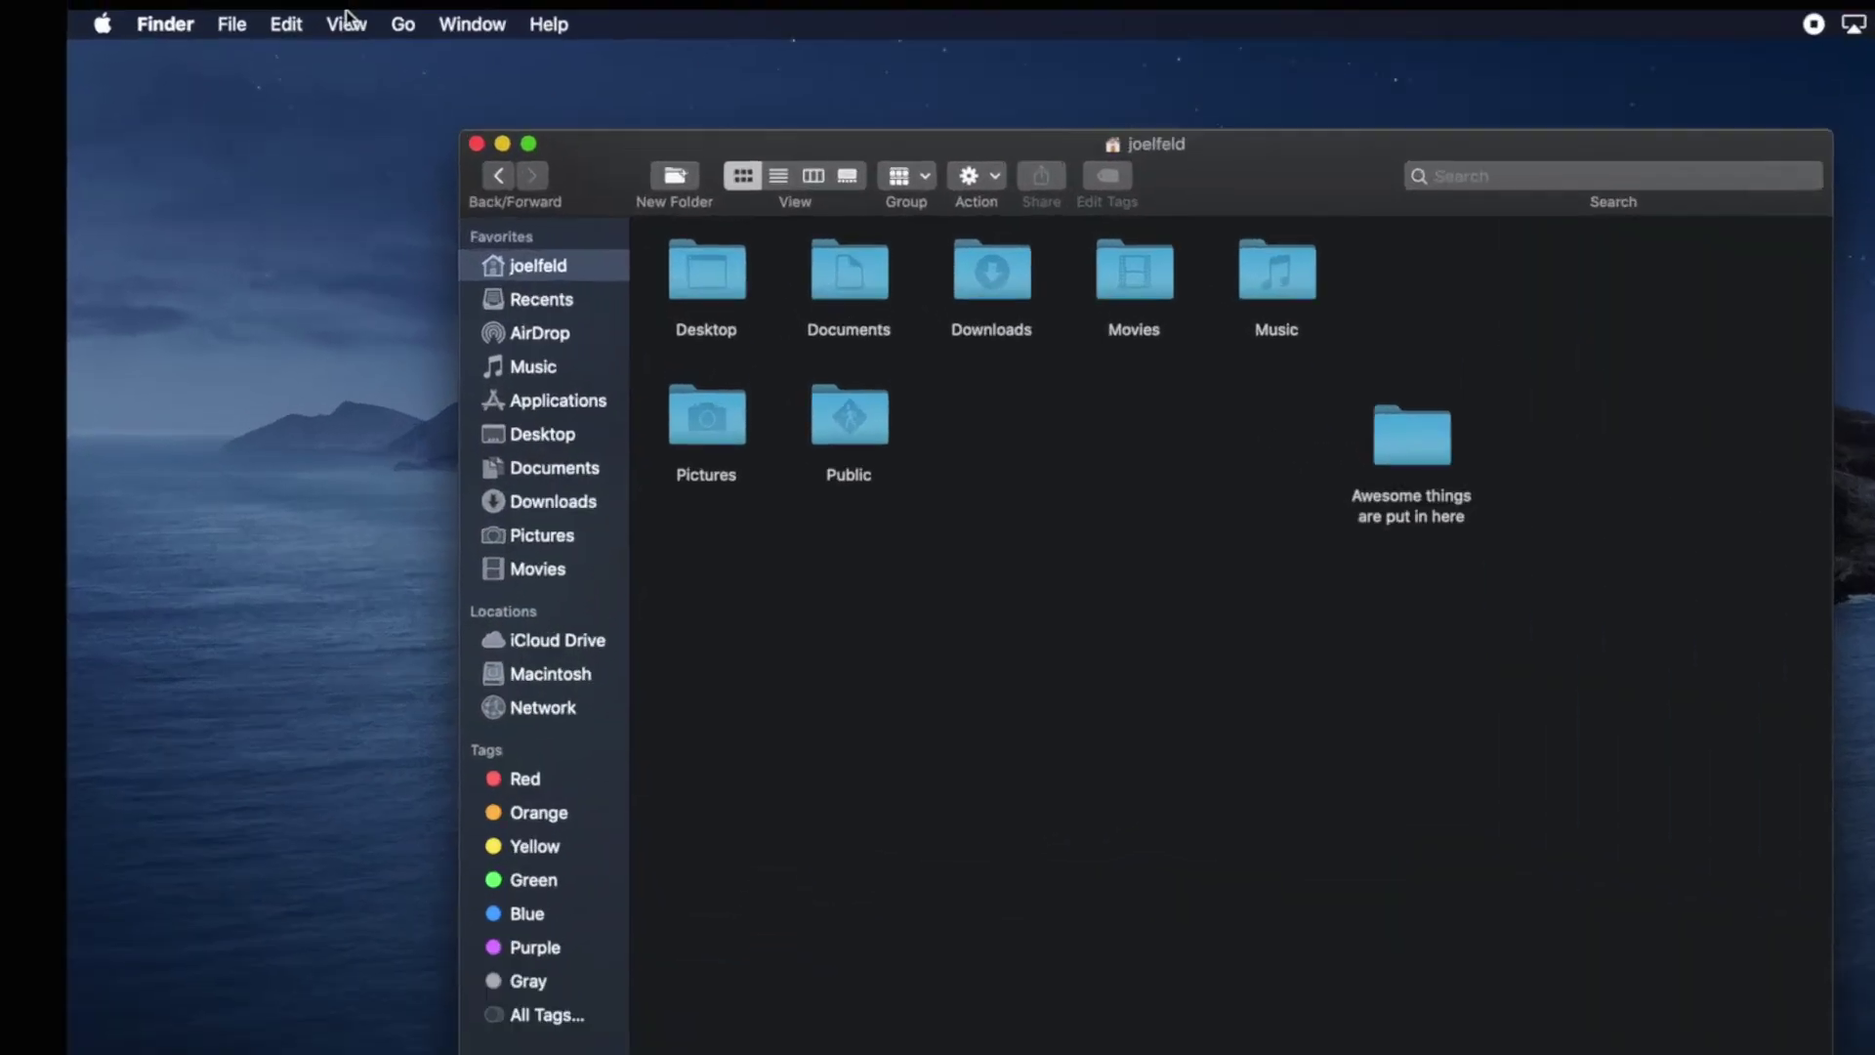
pyautogui.click(311, 10)
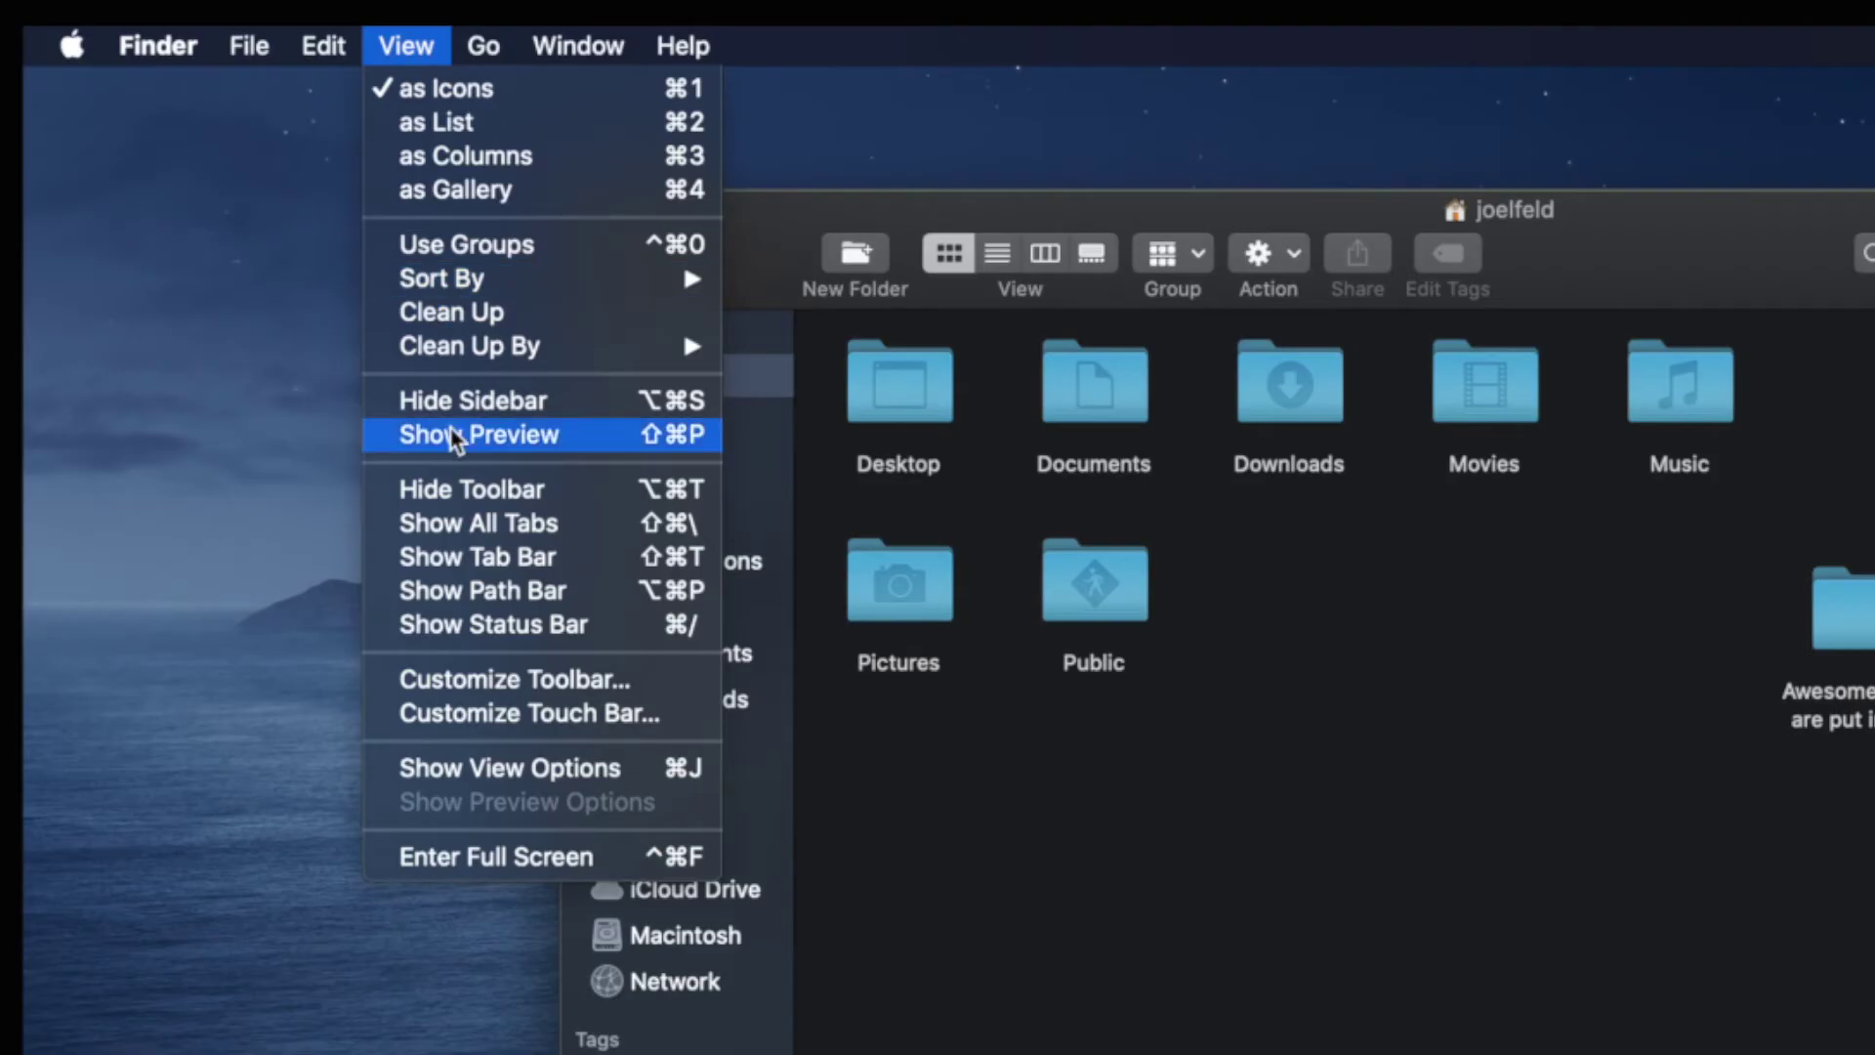
pyautogui.click(508, 768)
pyautogui.moveTo(1455, 351); pyautogui.dragTo(285, 333)
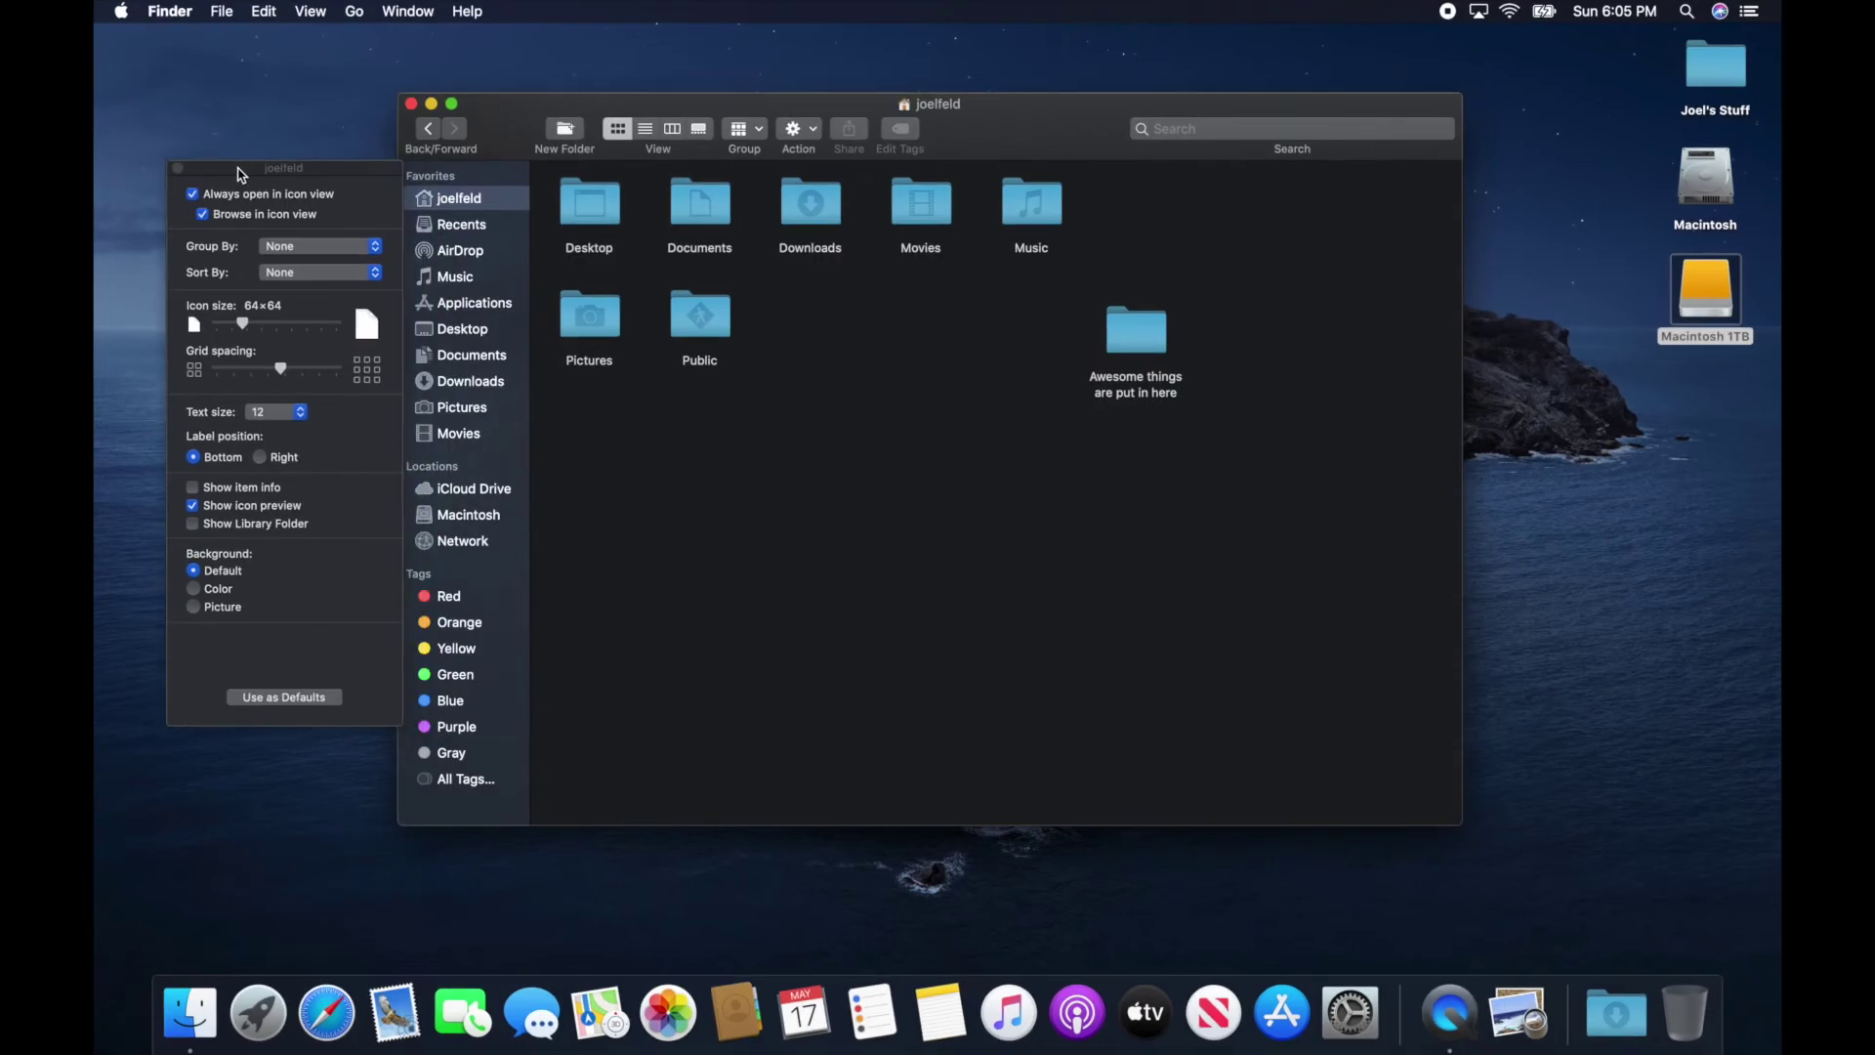
pyautogui.moveTo(242, 175); pyautogui.dragTo(240, 174)
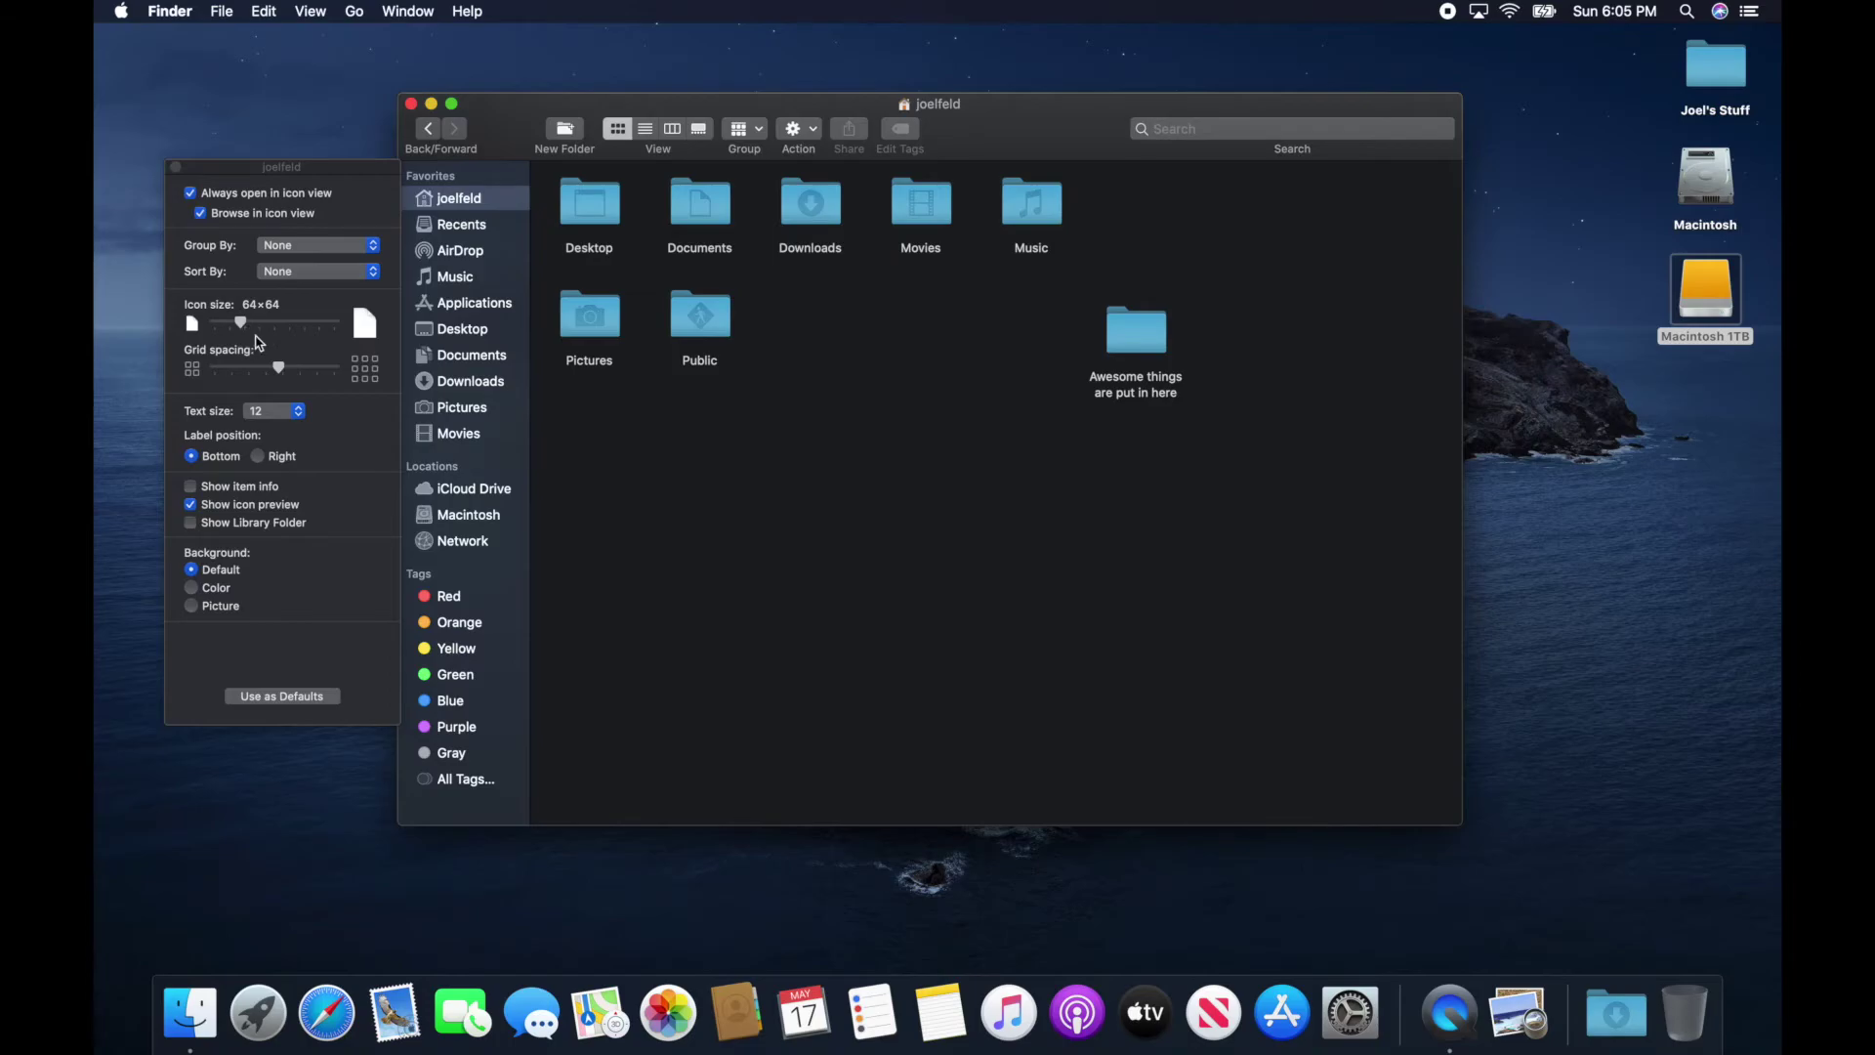
# Set the home folder's icon size to 108×108 and widen the grid spacing slightly
pyautogui.moveTo(246, 330); pyautogui.dragTo(342, 333)
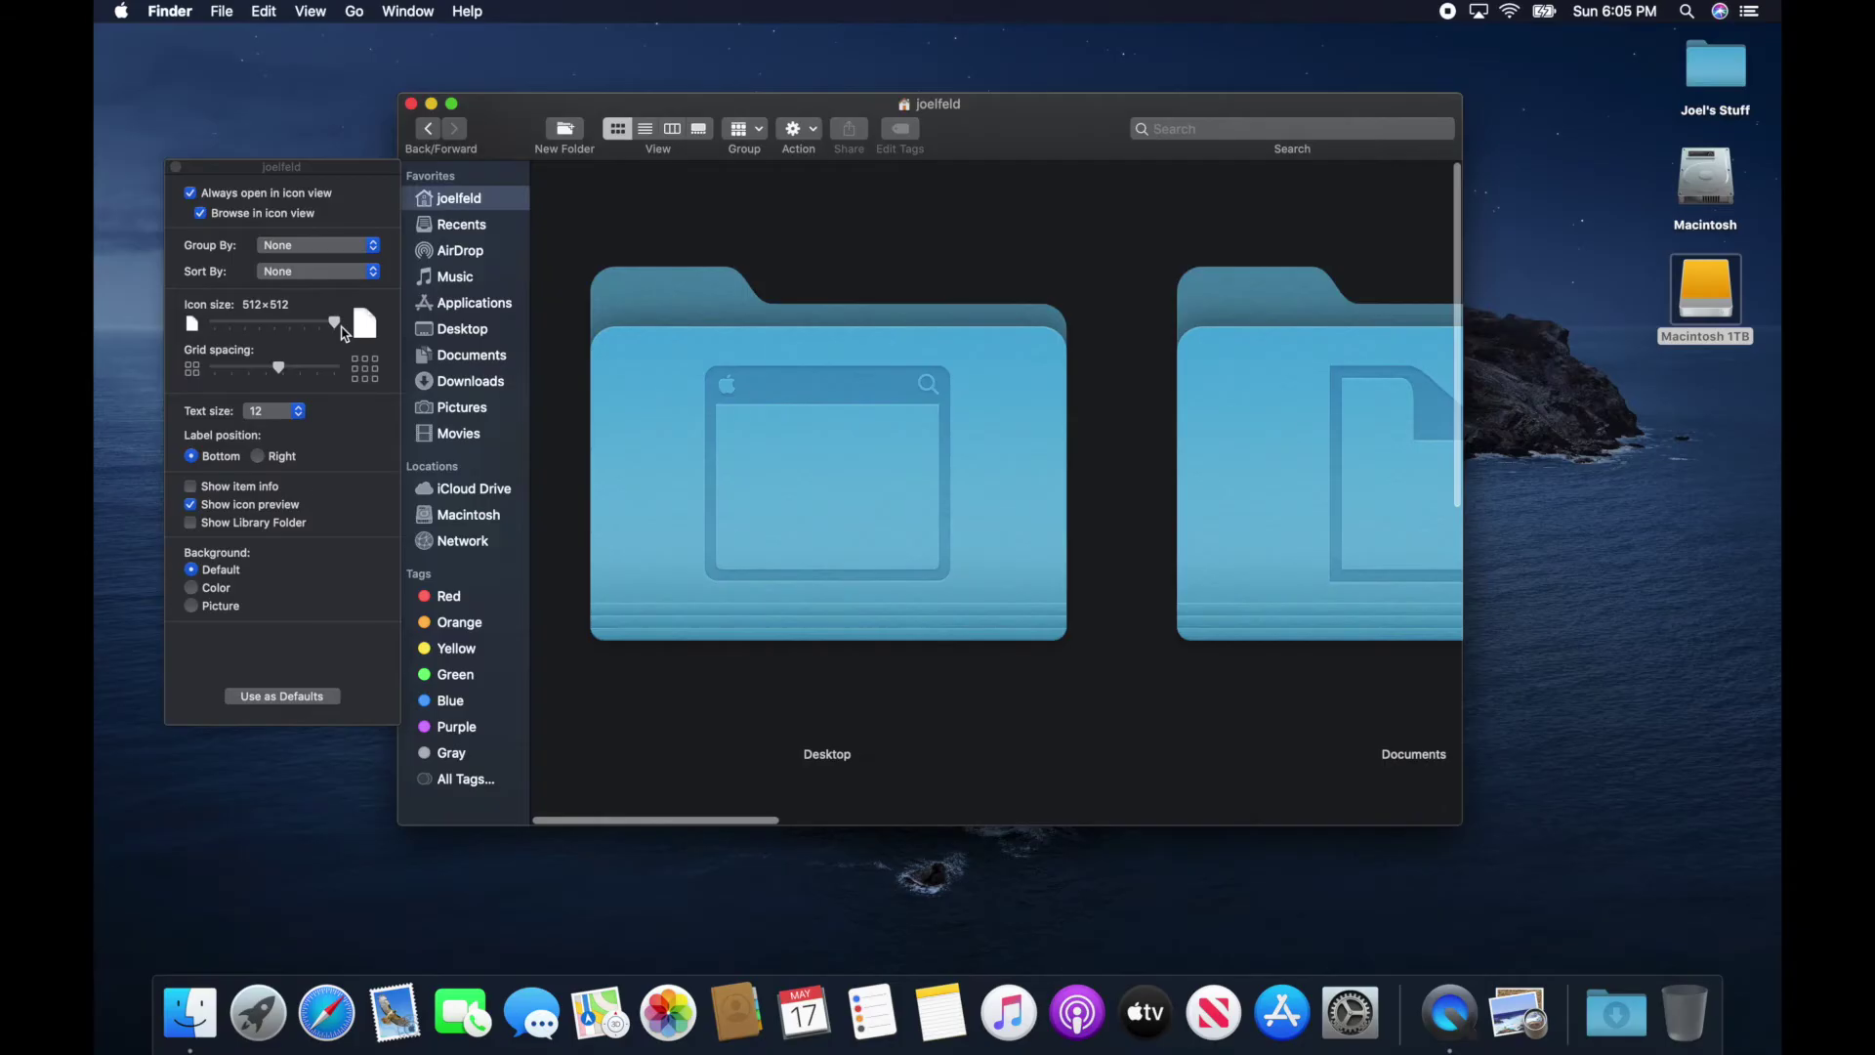
pyautogui.click(263, 329)
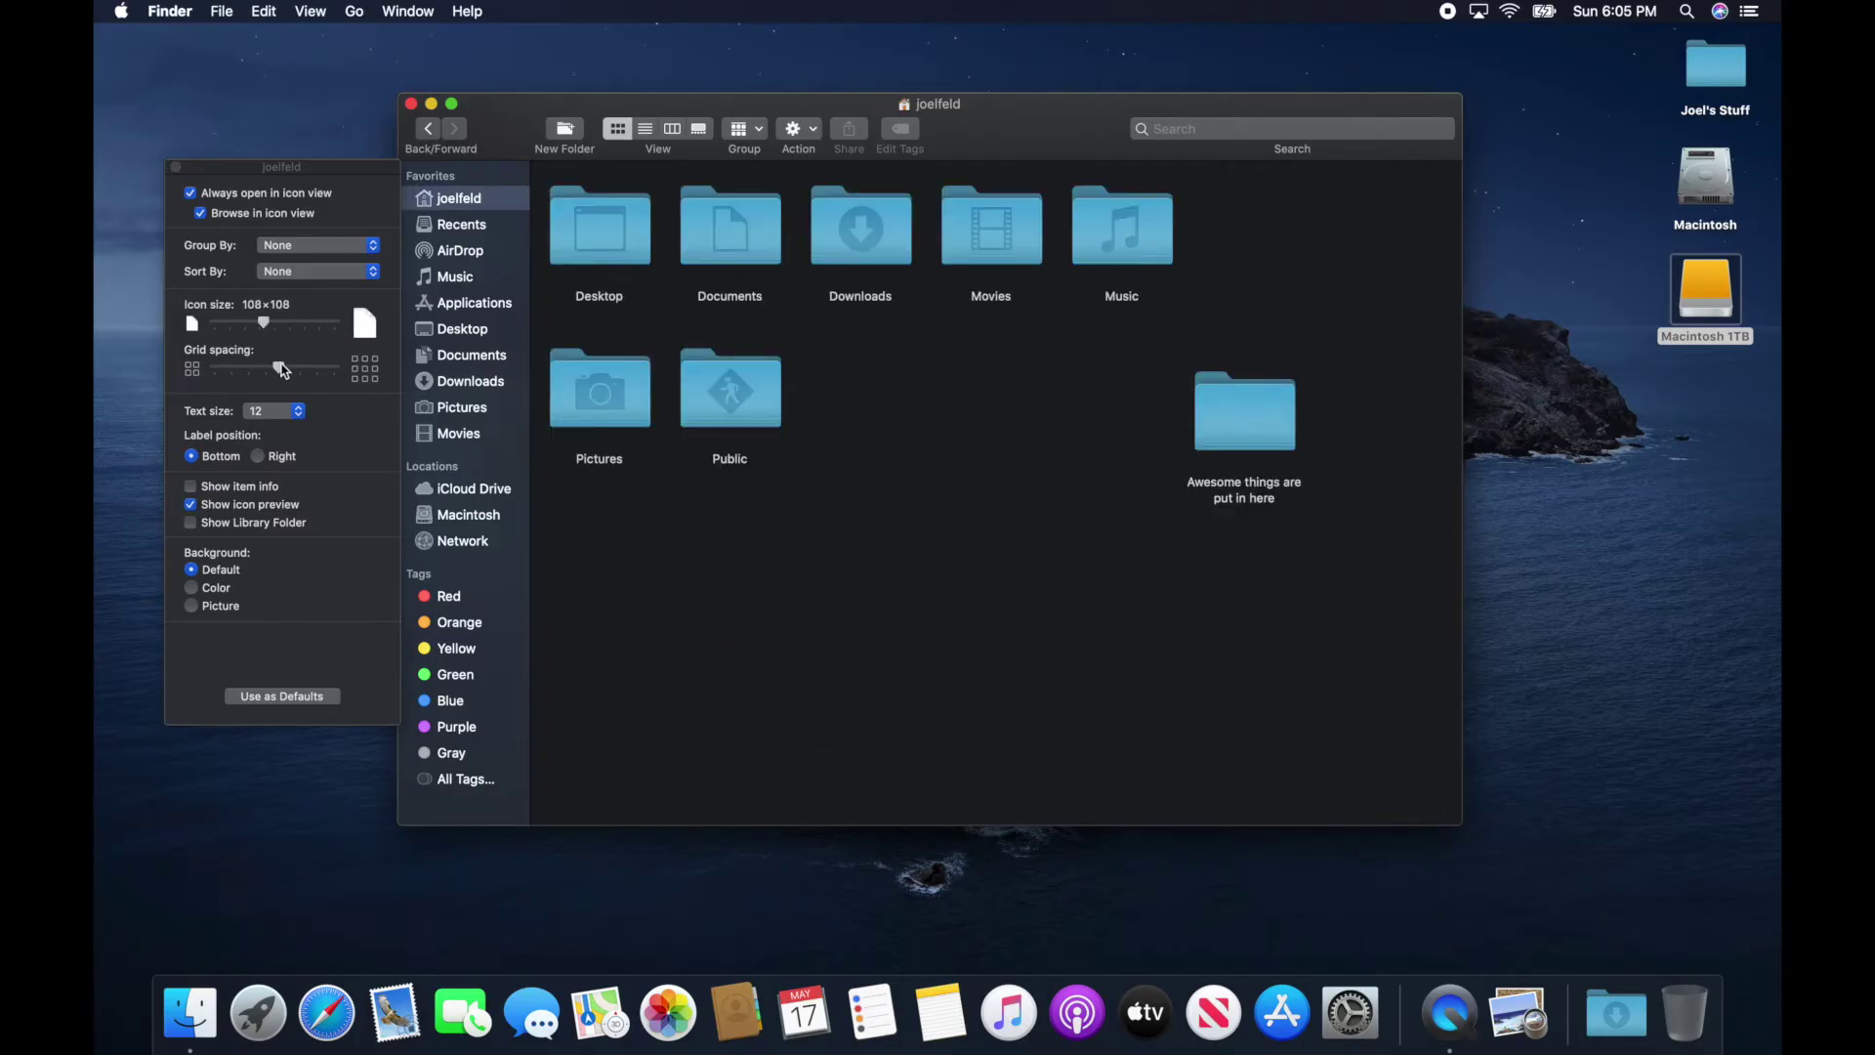
pyautogui.moveTo(296, 378)
pyautogui.mouseDown()
pyautogui.moveTo(317, 379)
pyautogui.moveTo(301, 382)
pyautogui.mouseUp()
# Set the home folder window's background to Color
pyautogui.click(191, 588)
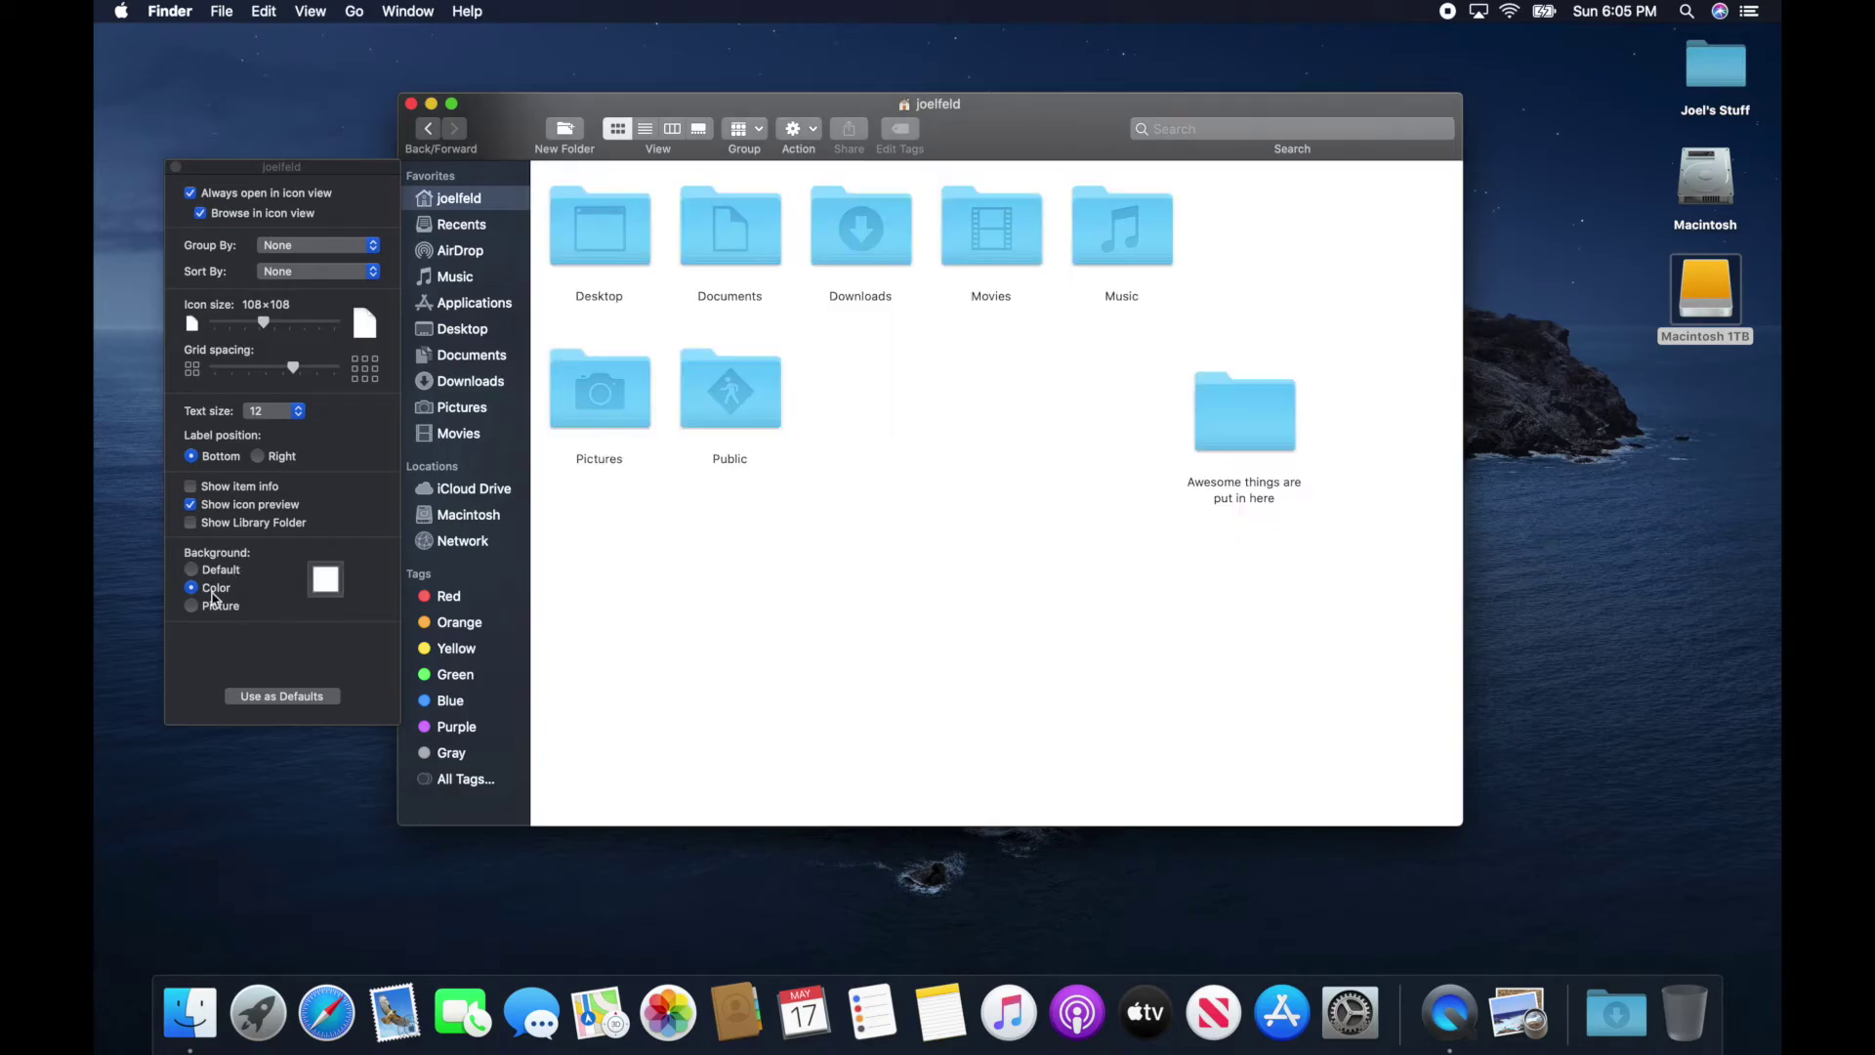
# Color the home folder's background bright green and compare it with the Documents folder's background
pyautogui.click(325, 579)
pyautogui.click(162, 708)
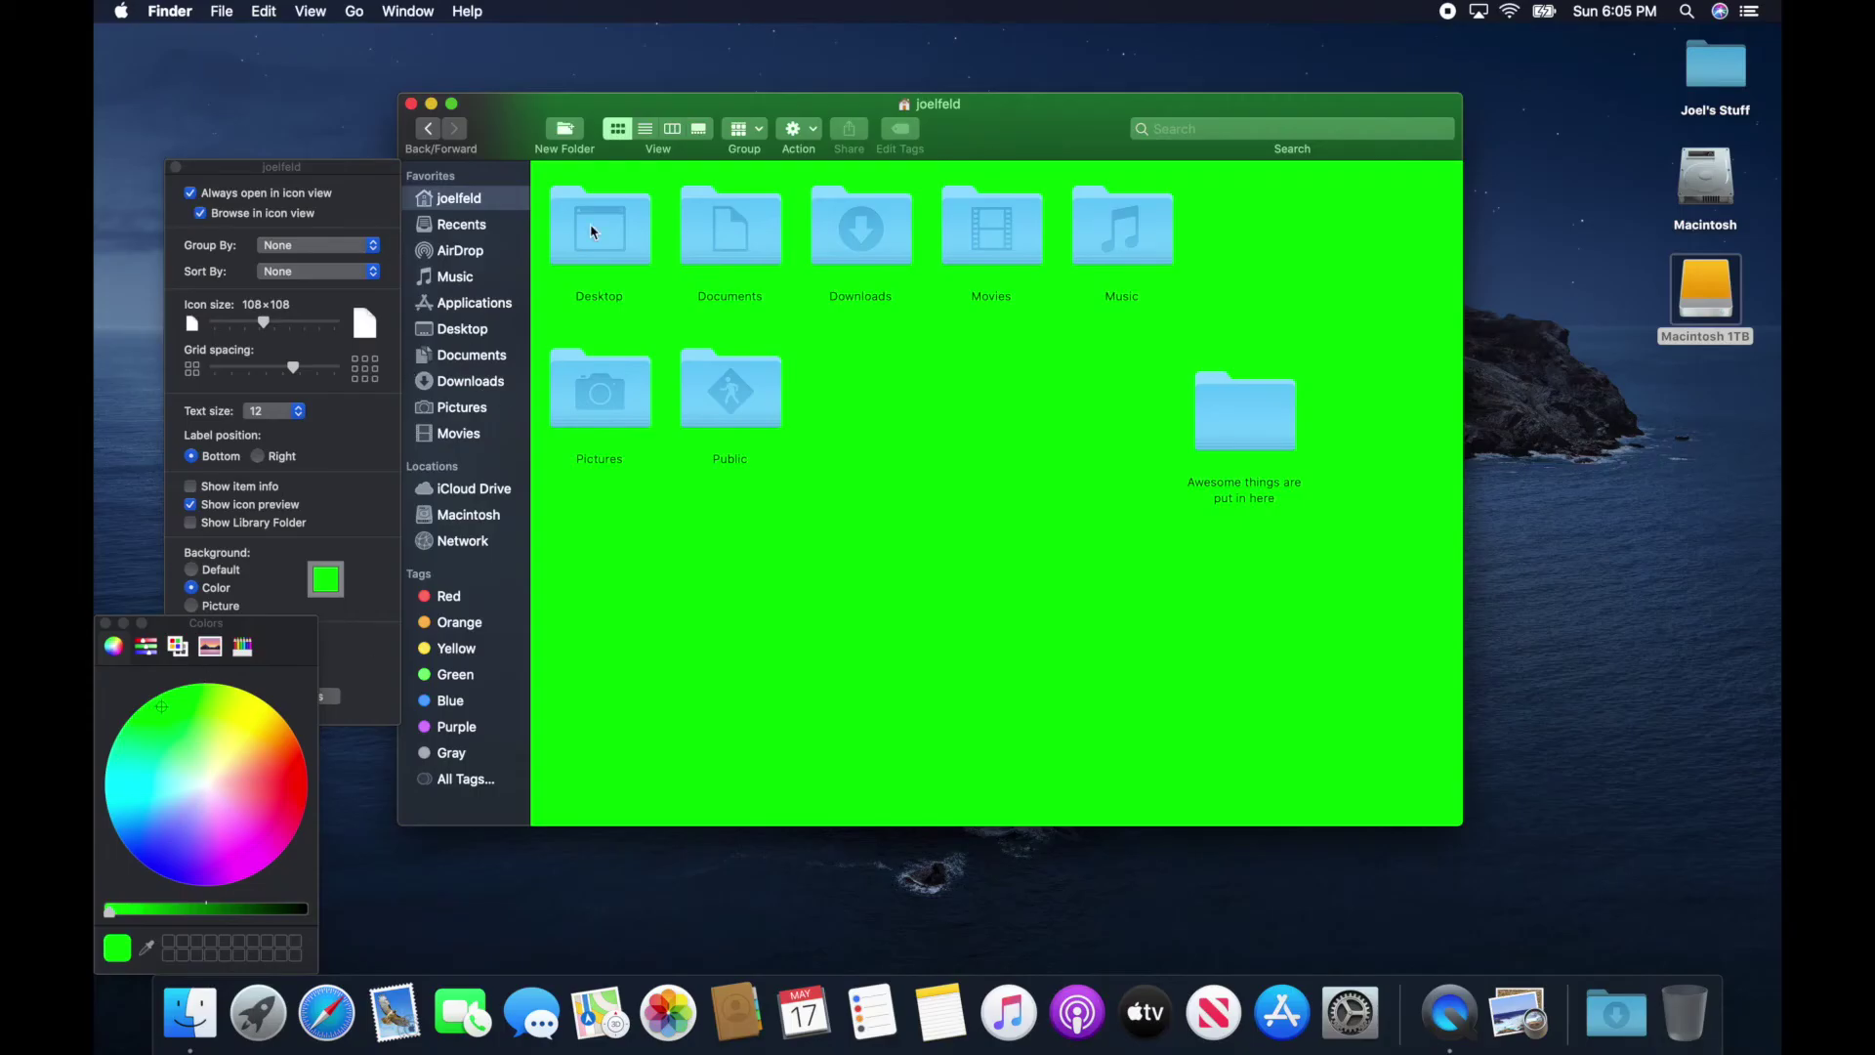
pyautogui.doubleClick(744, 236)
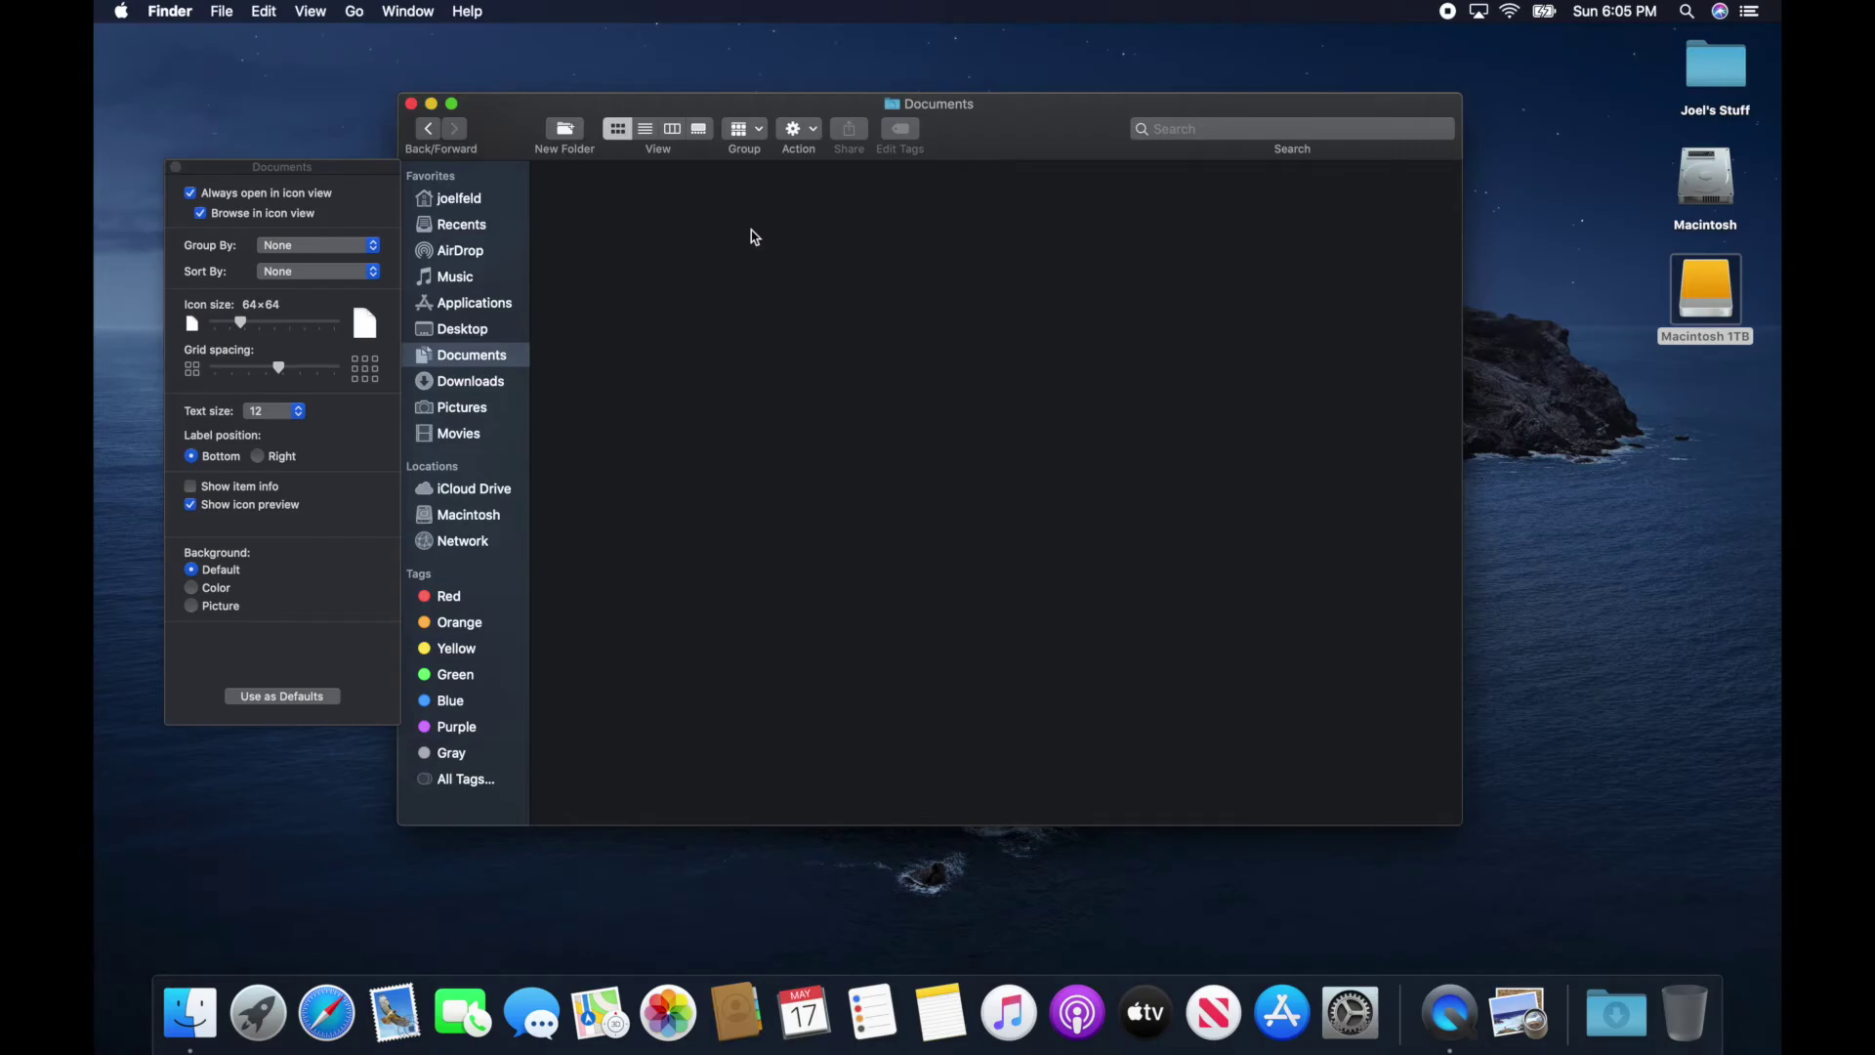
pyautogui.click(463, 202)
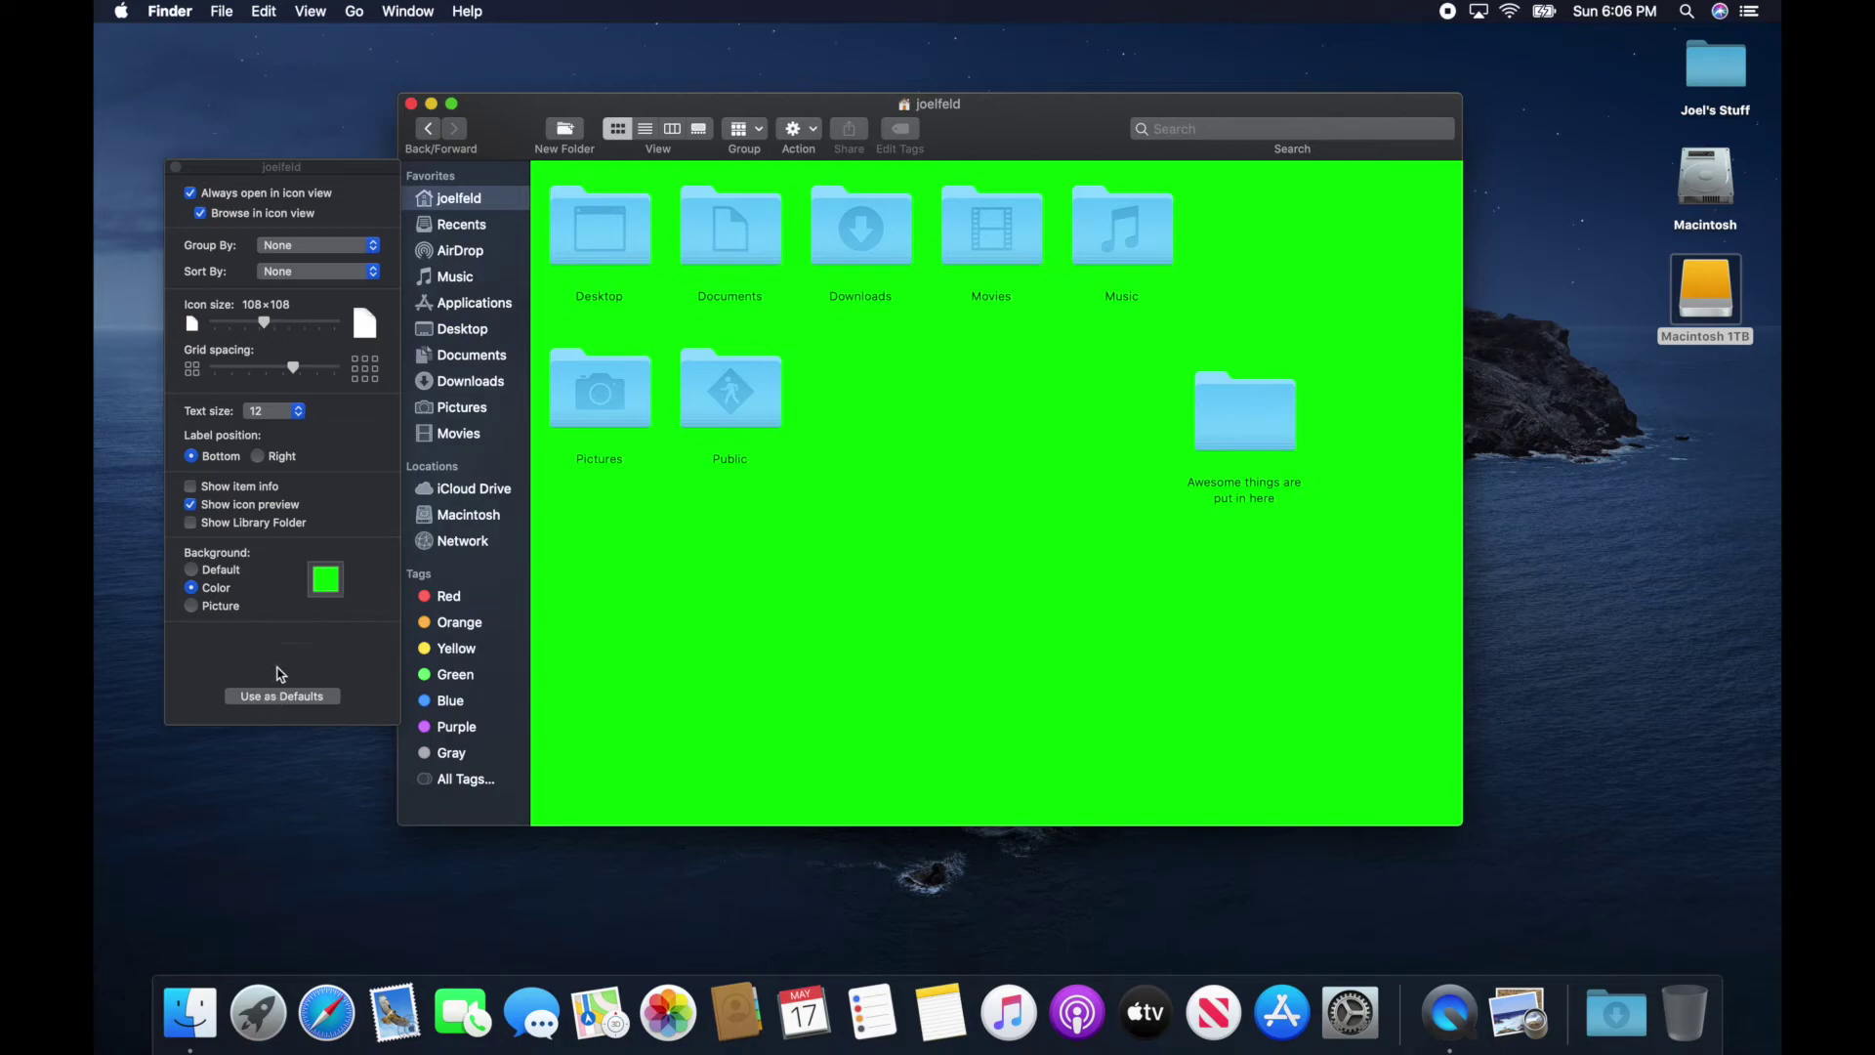
# Set the Documents folder's background to Color and return to the home folder
pyautogui.moveTo(288, 164); pyautogui.dragTo(268, 109)
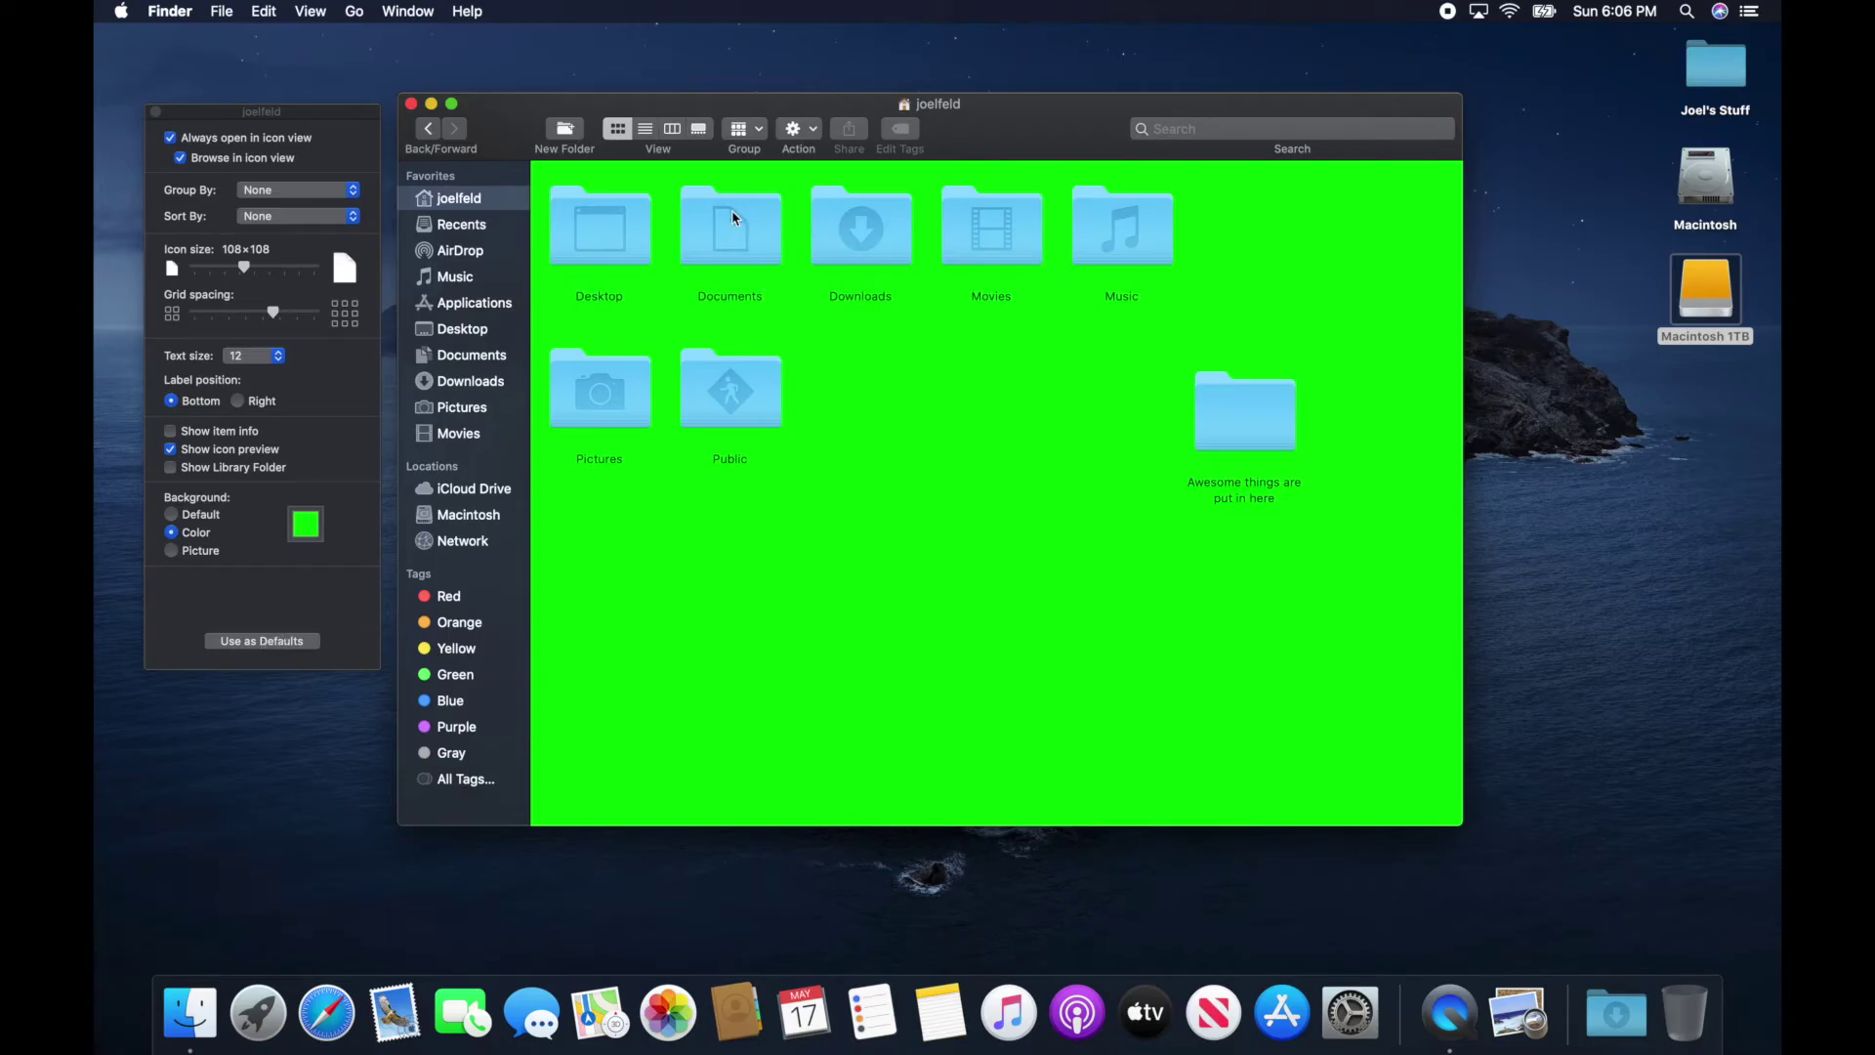
pyautogui.click(752, 230)
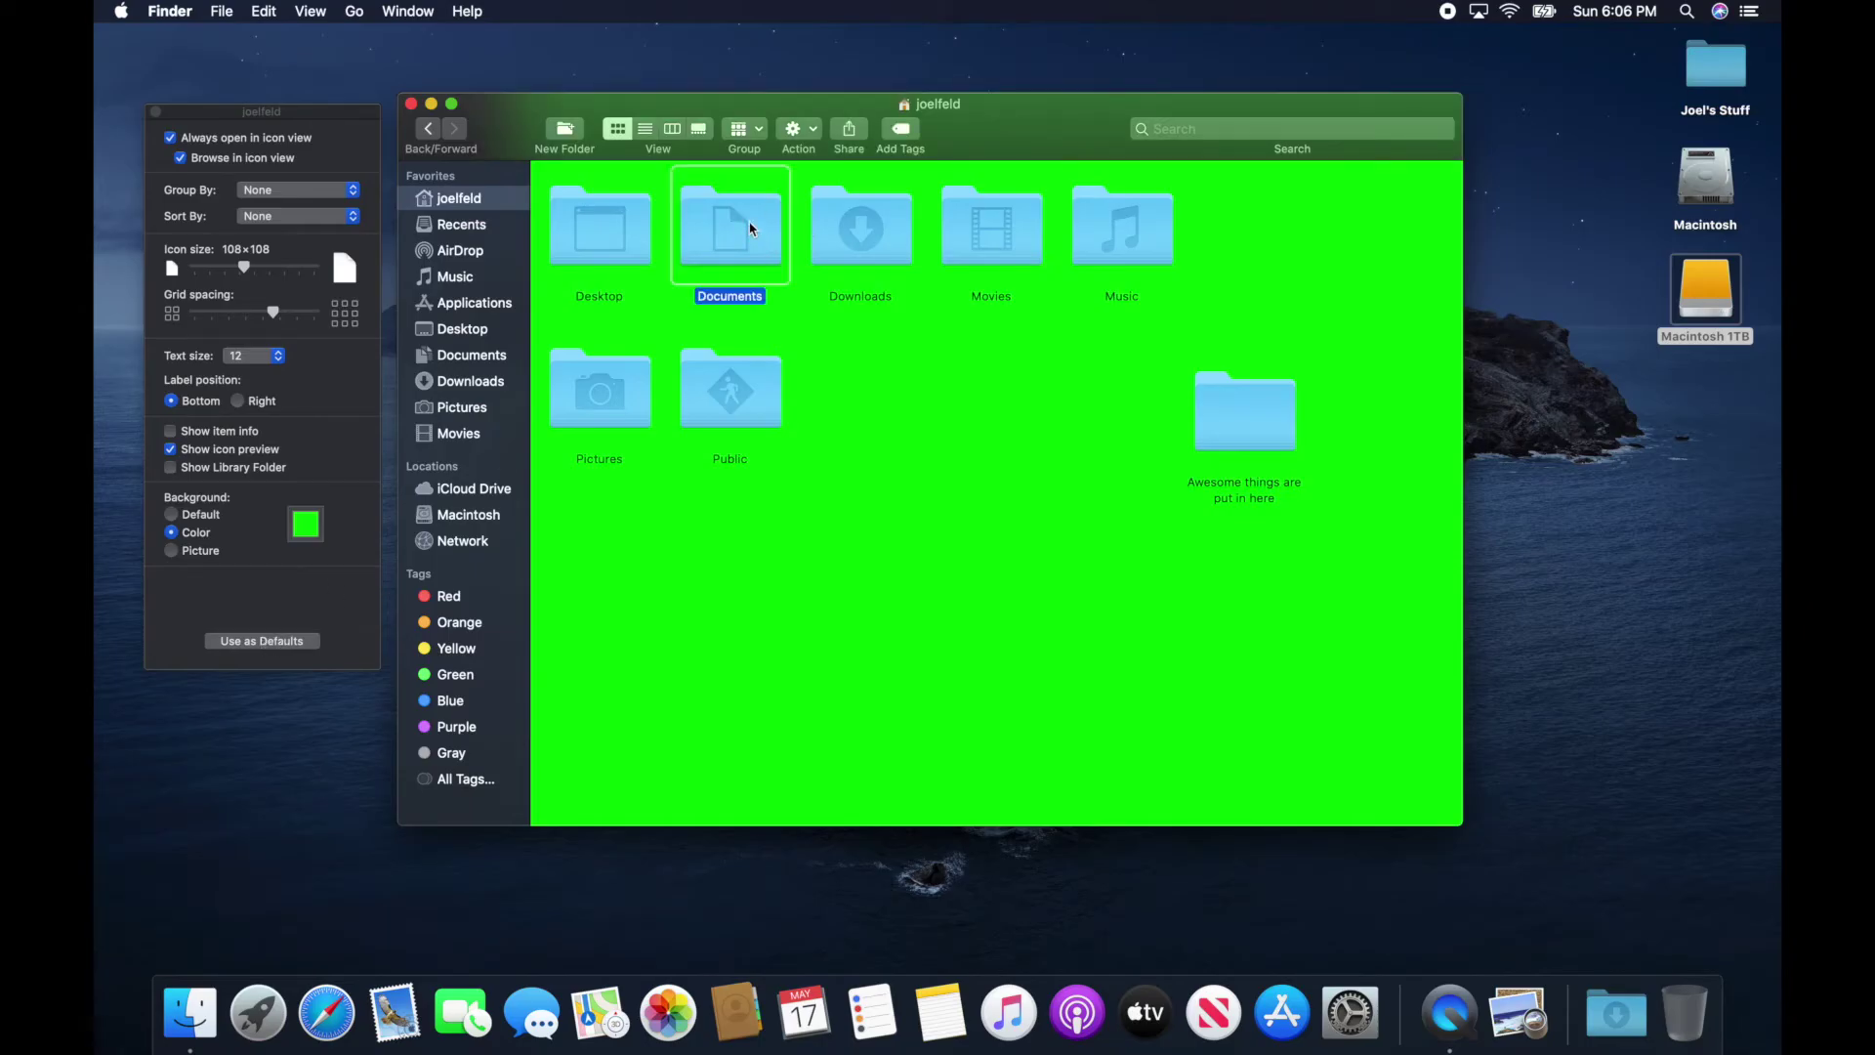
pyautogui.doubleClick(752, 231)
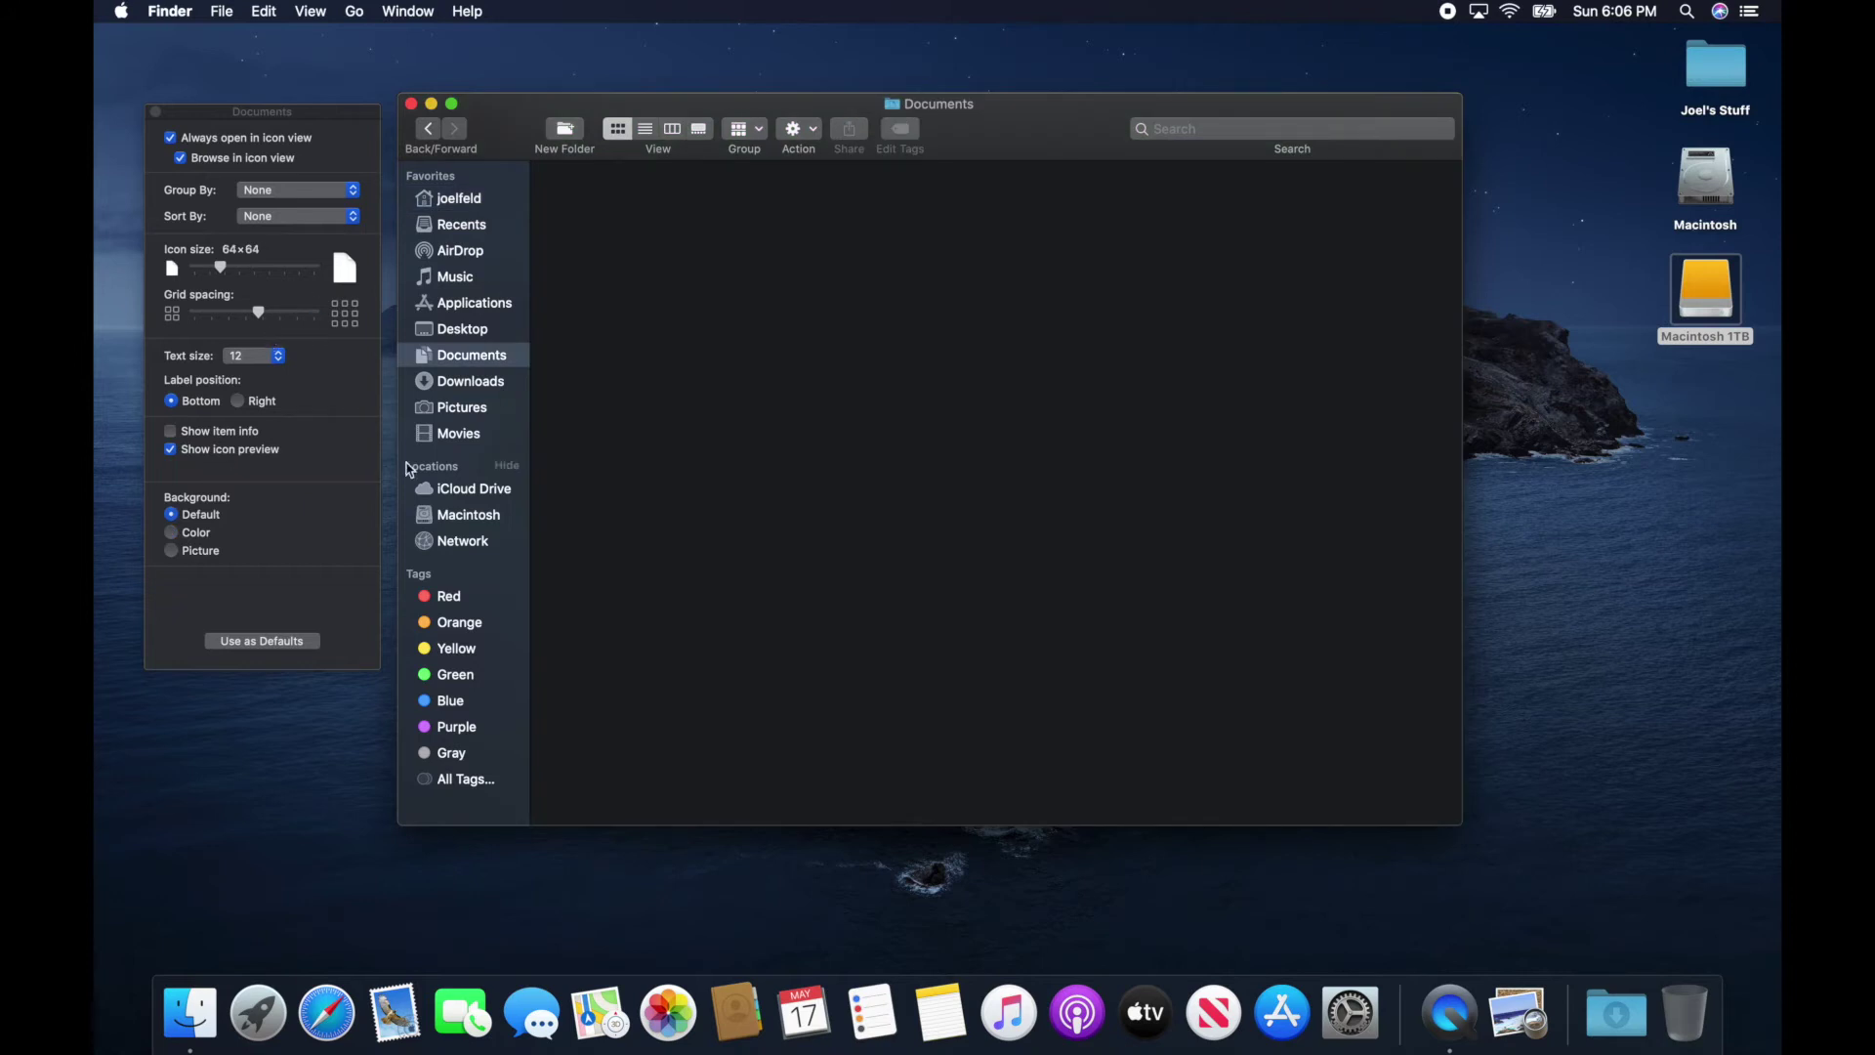
pyautogui.click(196, 534)
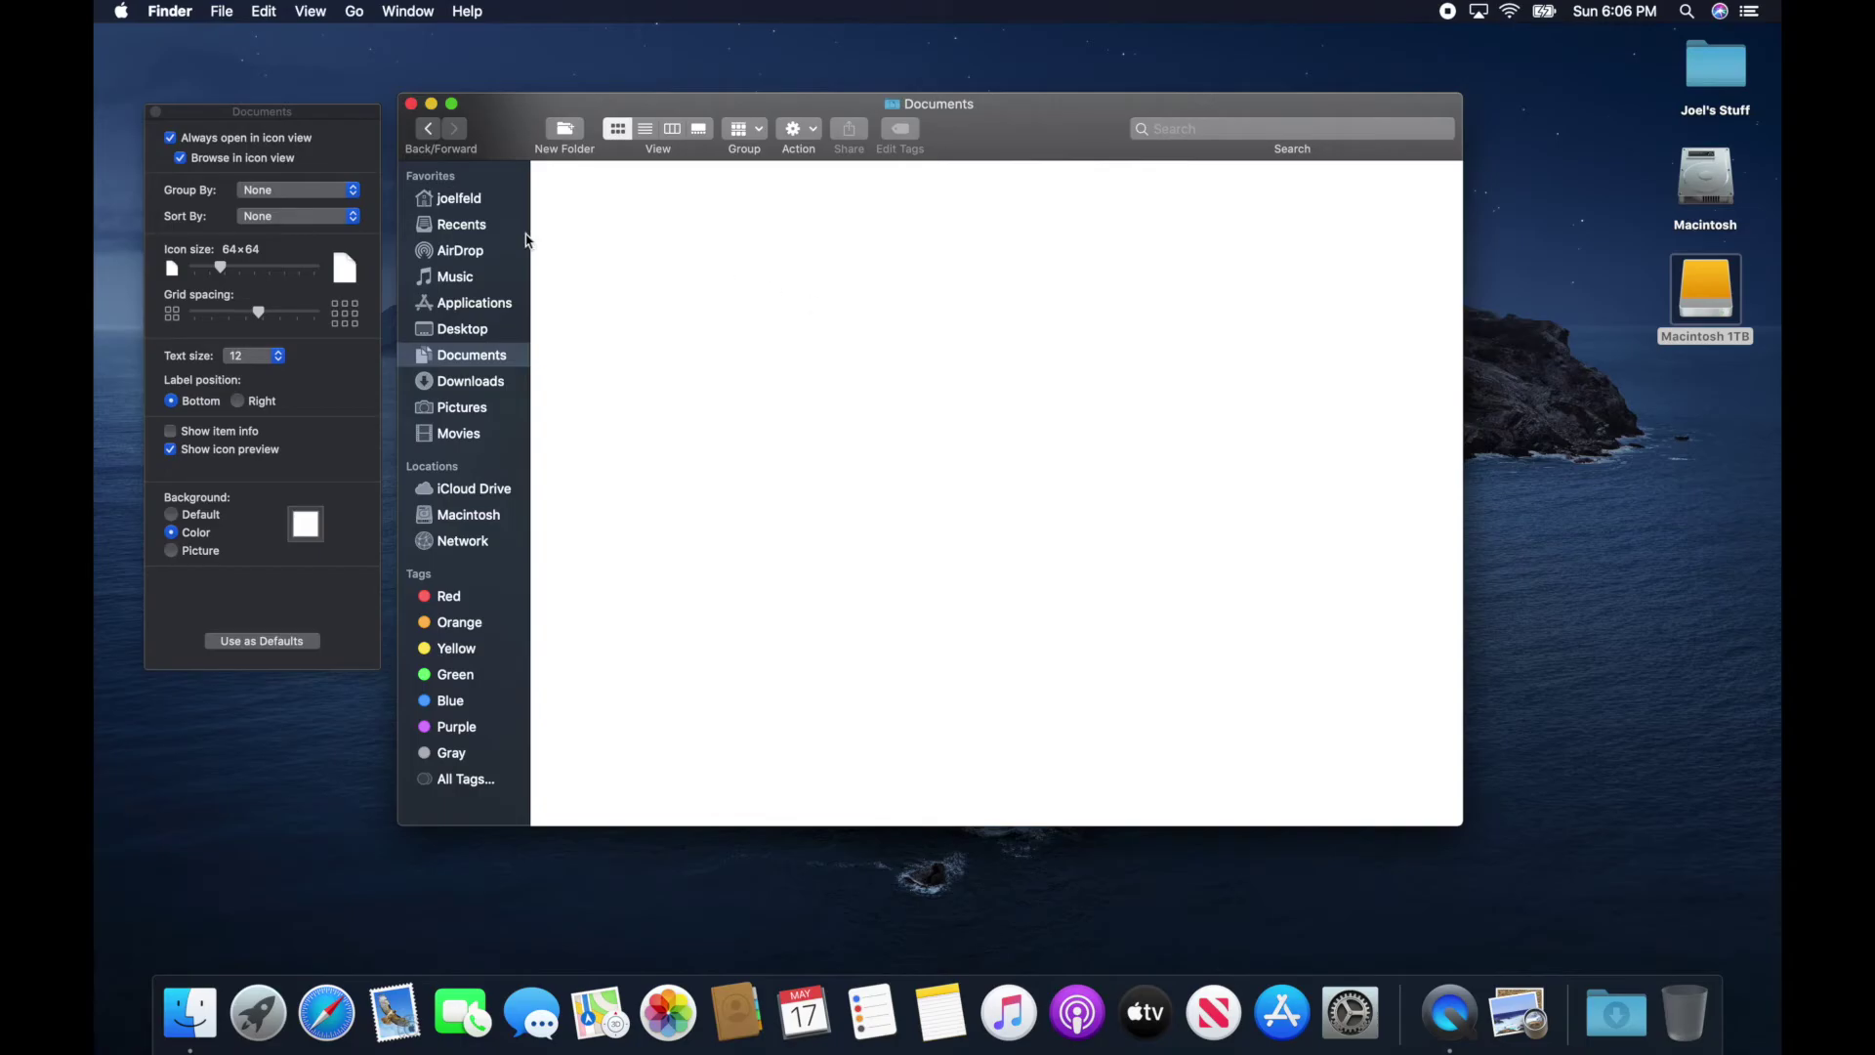
pyautogui.click(459, 201)
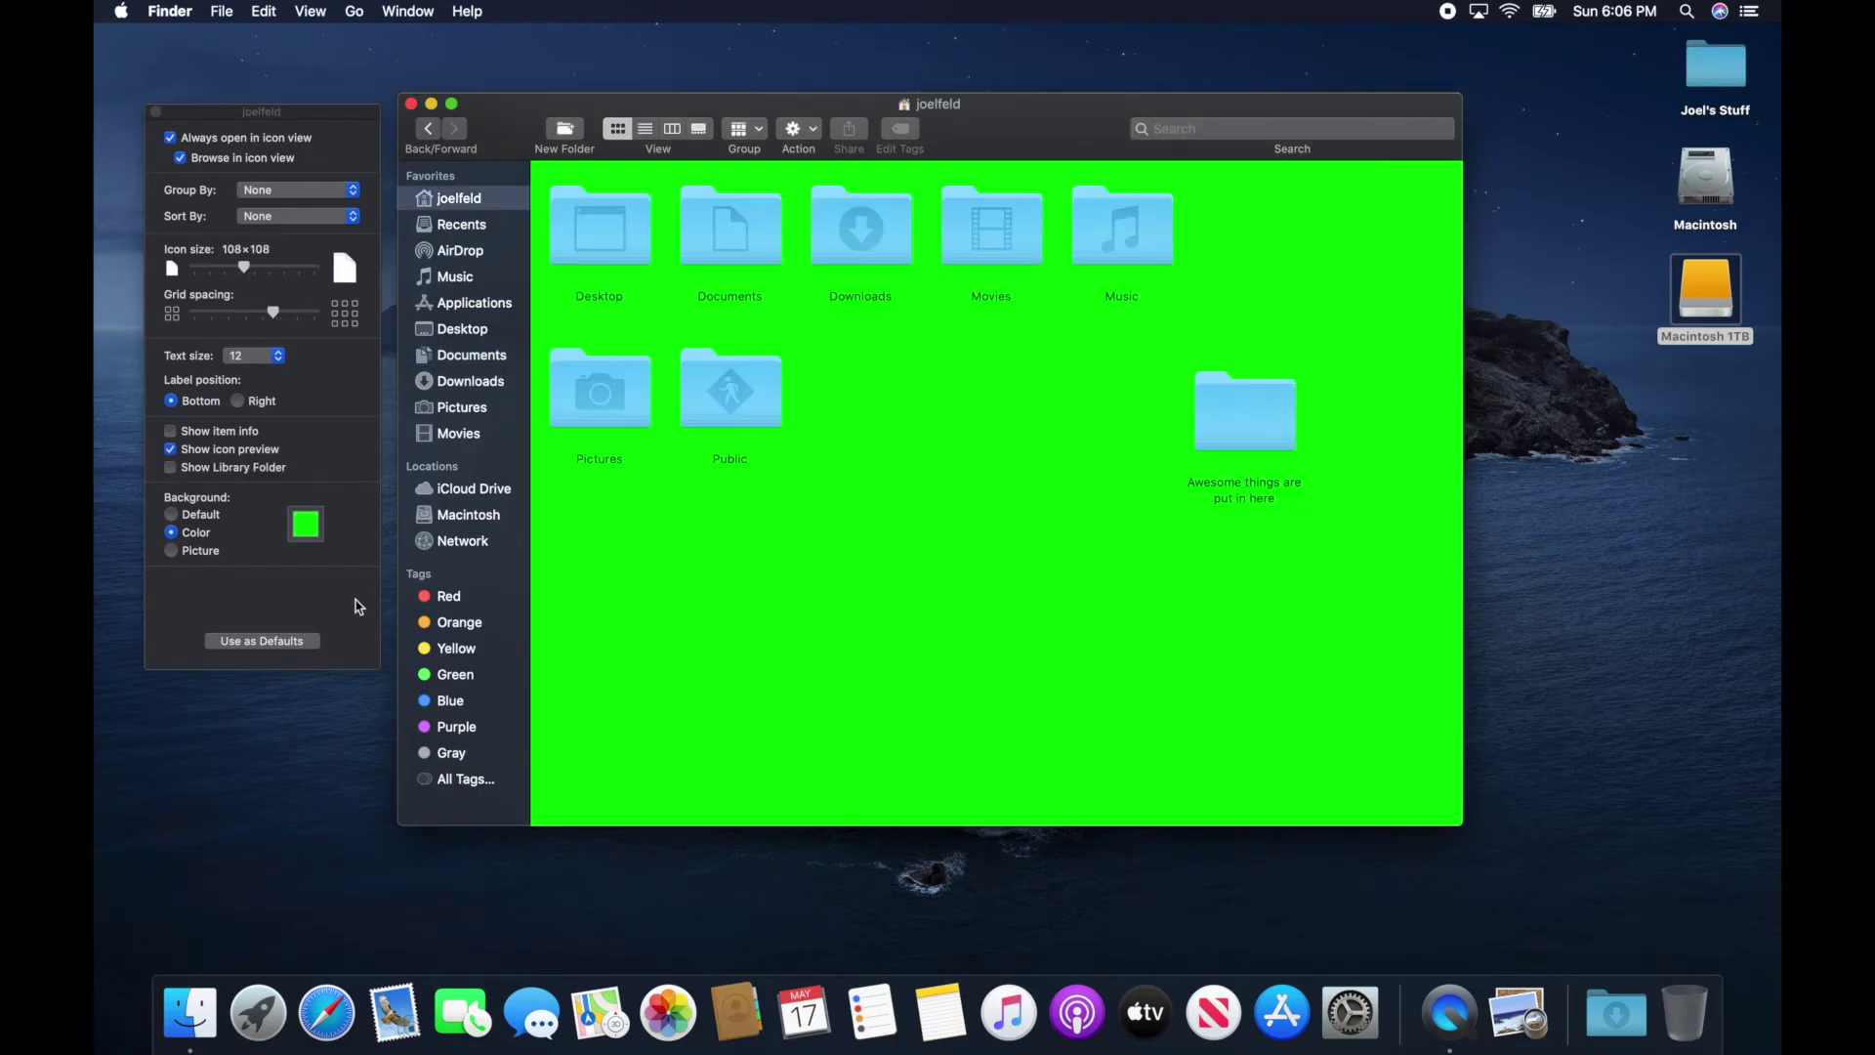
# Reset the home folder's background to Default and save its view options as the defaults, closing the options window
pyautogui.click(171, 515)
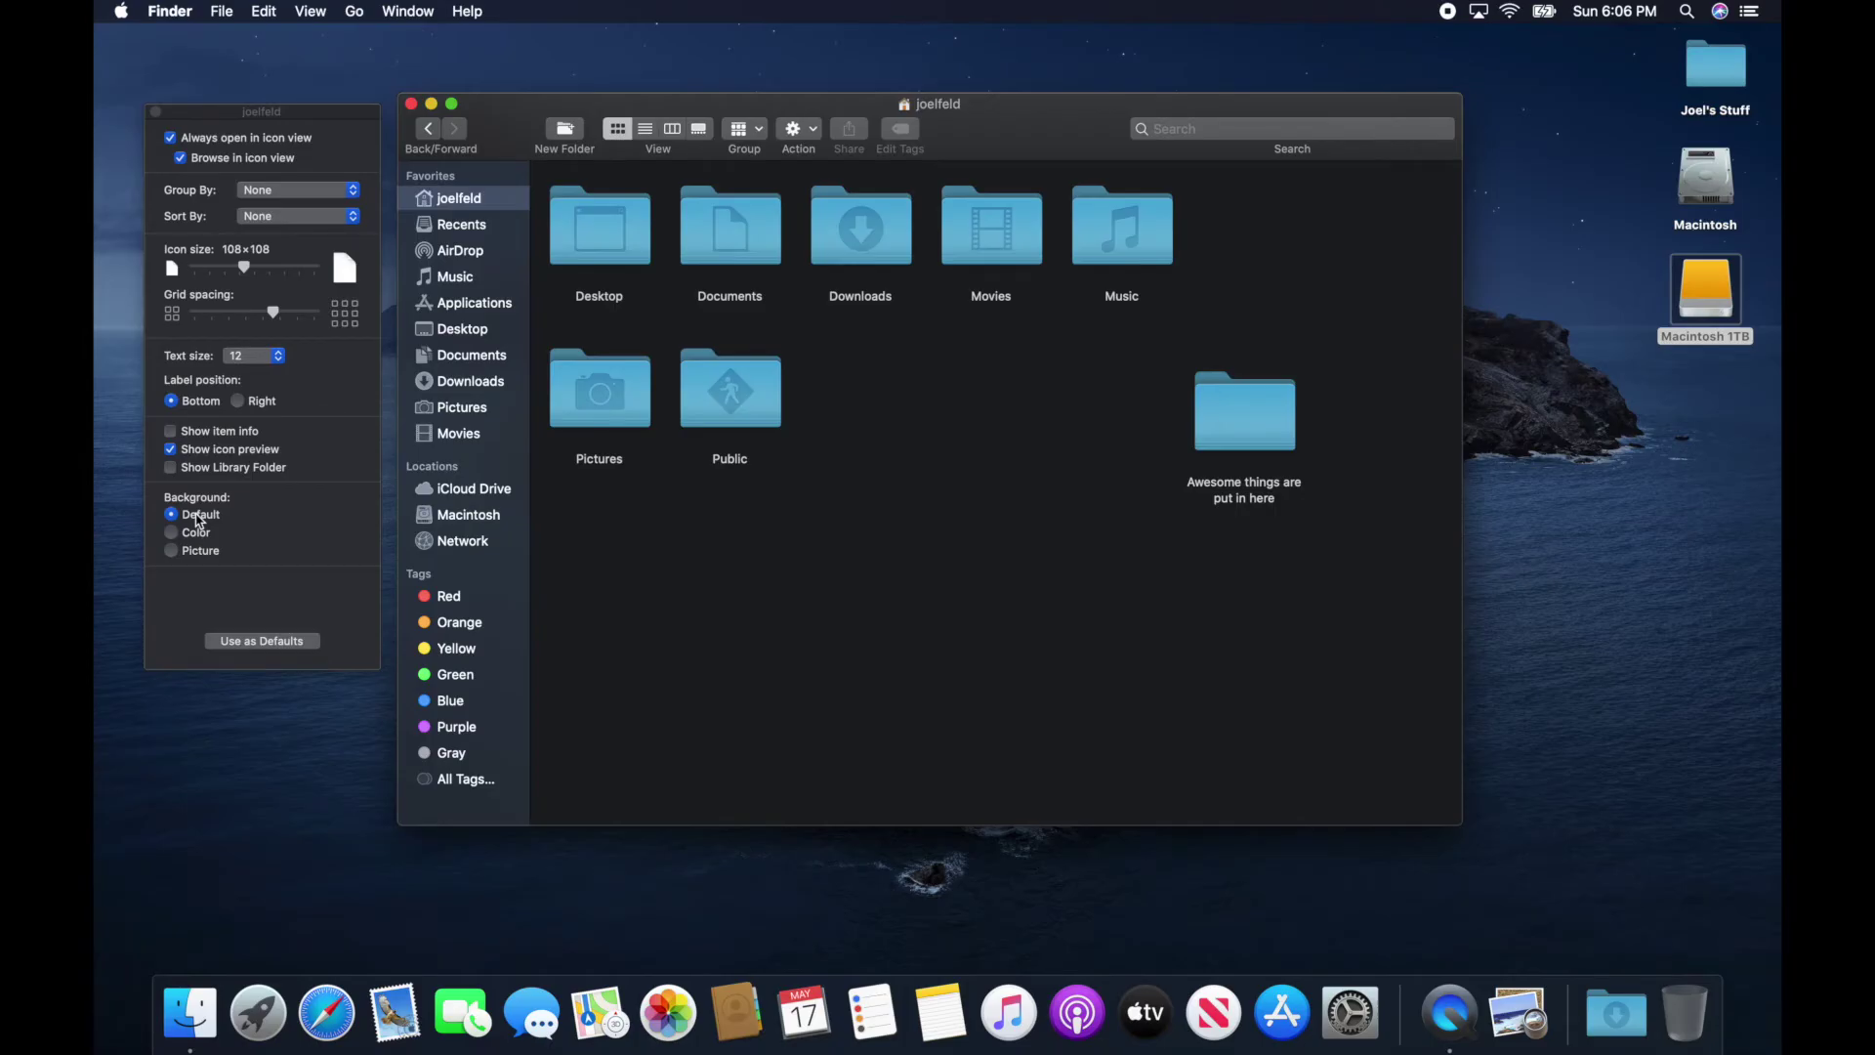
pyautogui.click(273, 642)
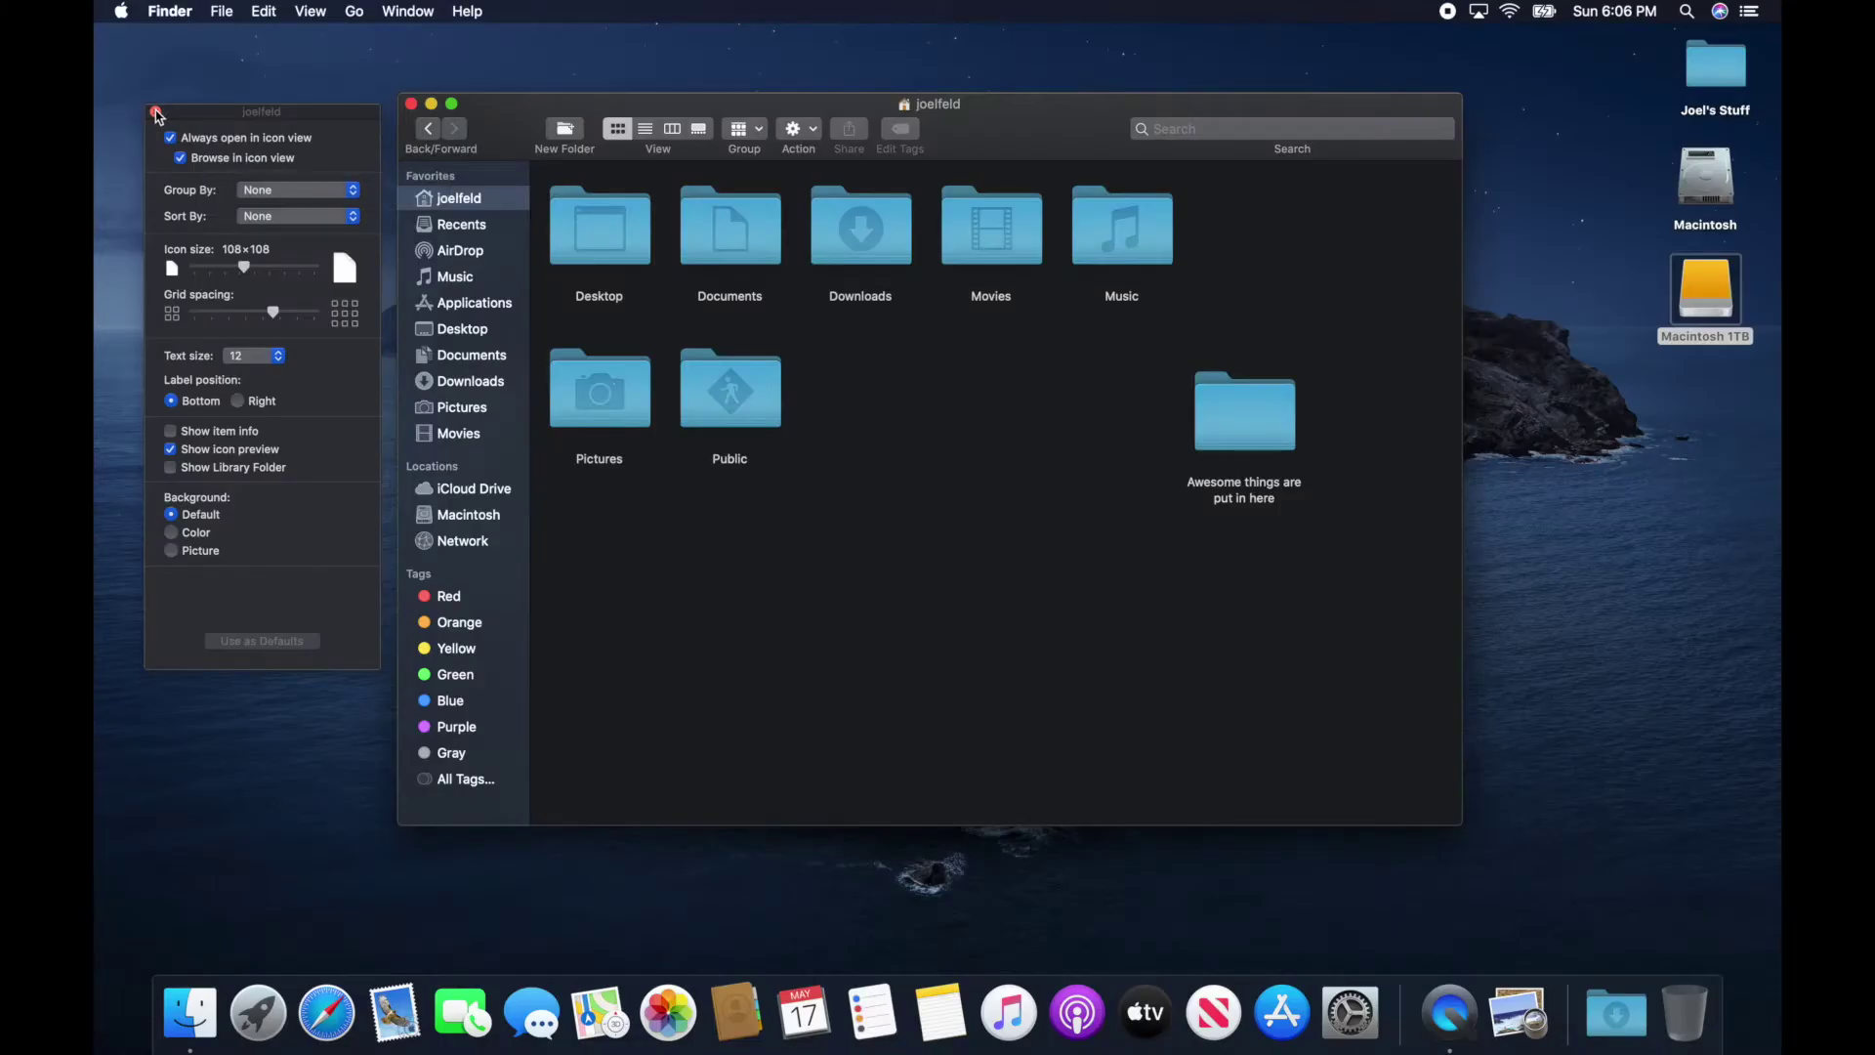
pyautogui.press('super+j')
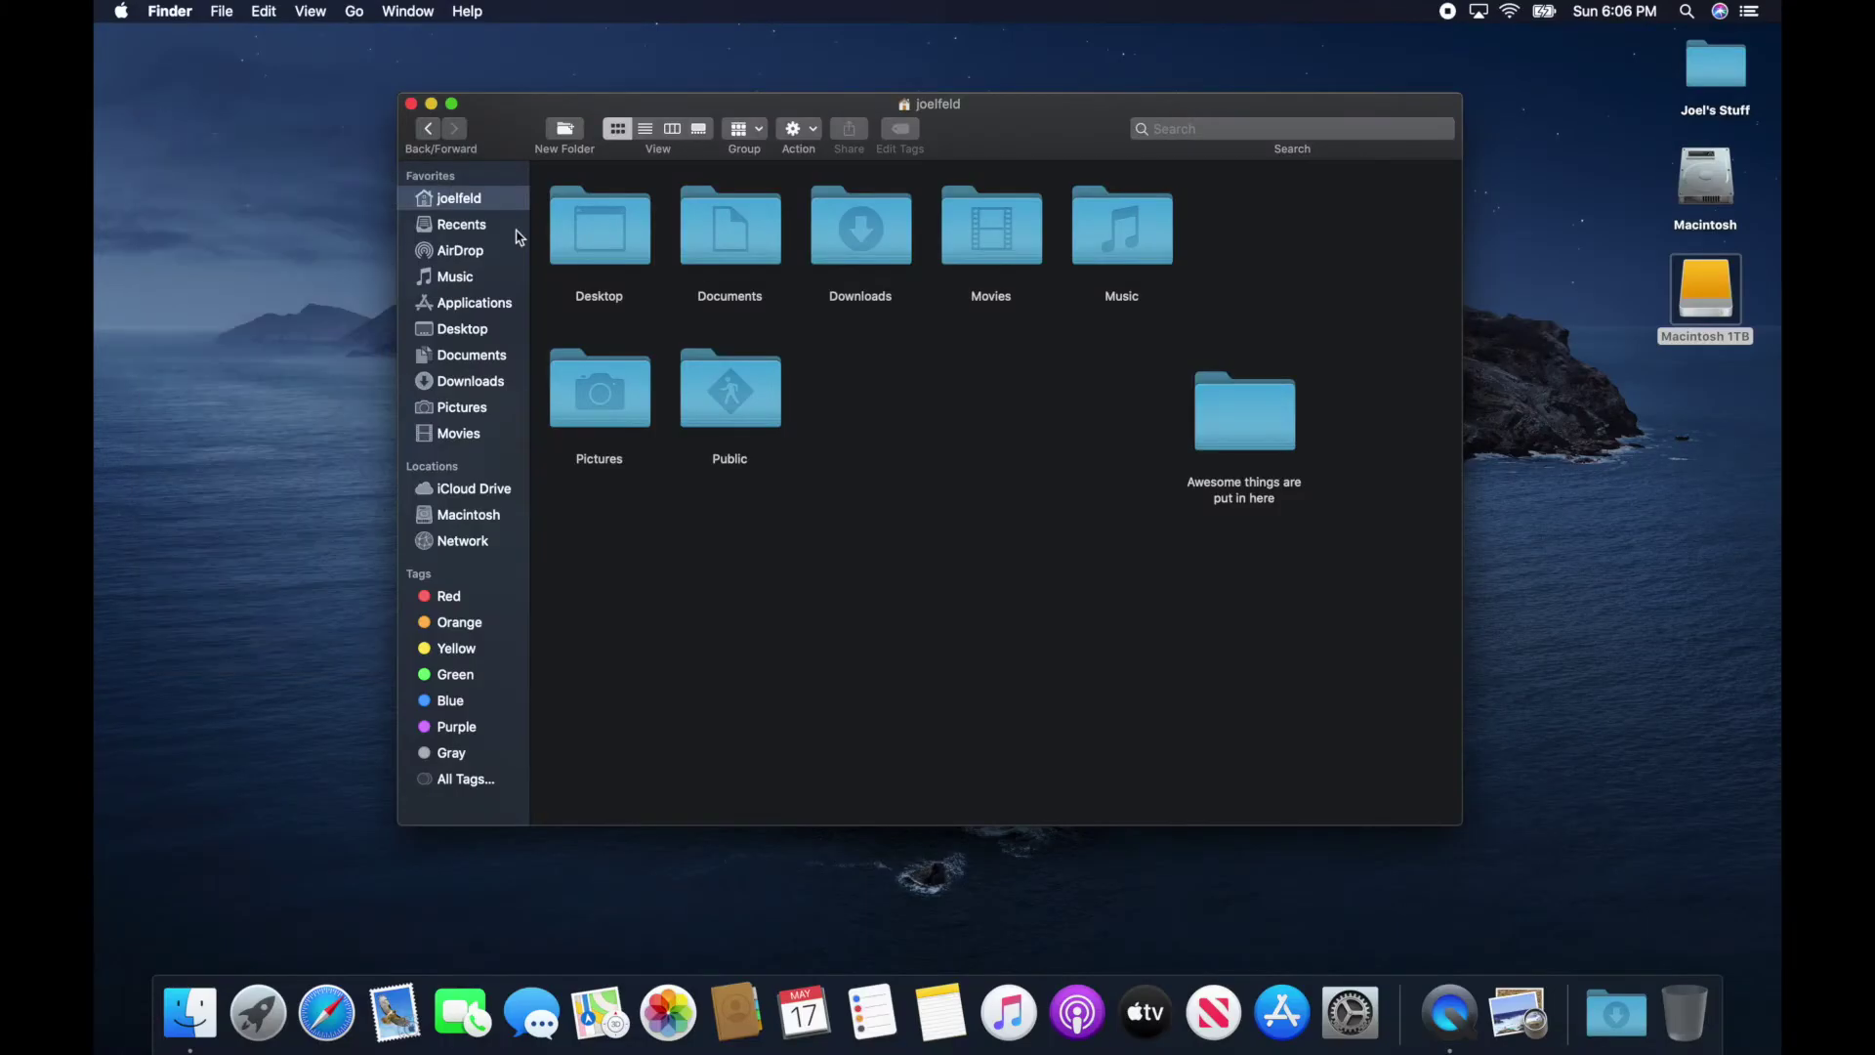
# Show the status bar in the Finder window and slightly enlarge the folder icons with its size slider
pyautogui.click(313, 10)
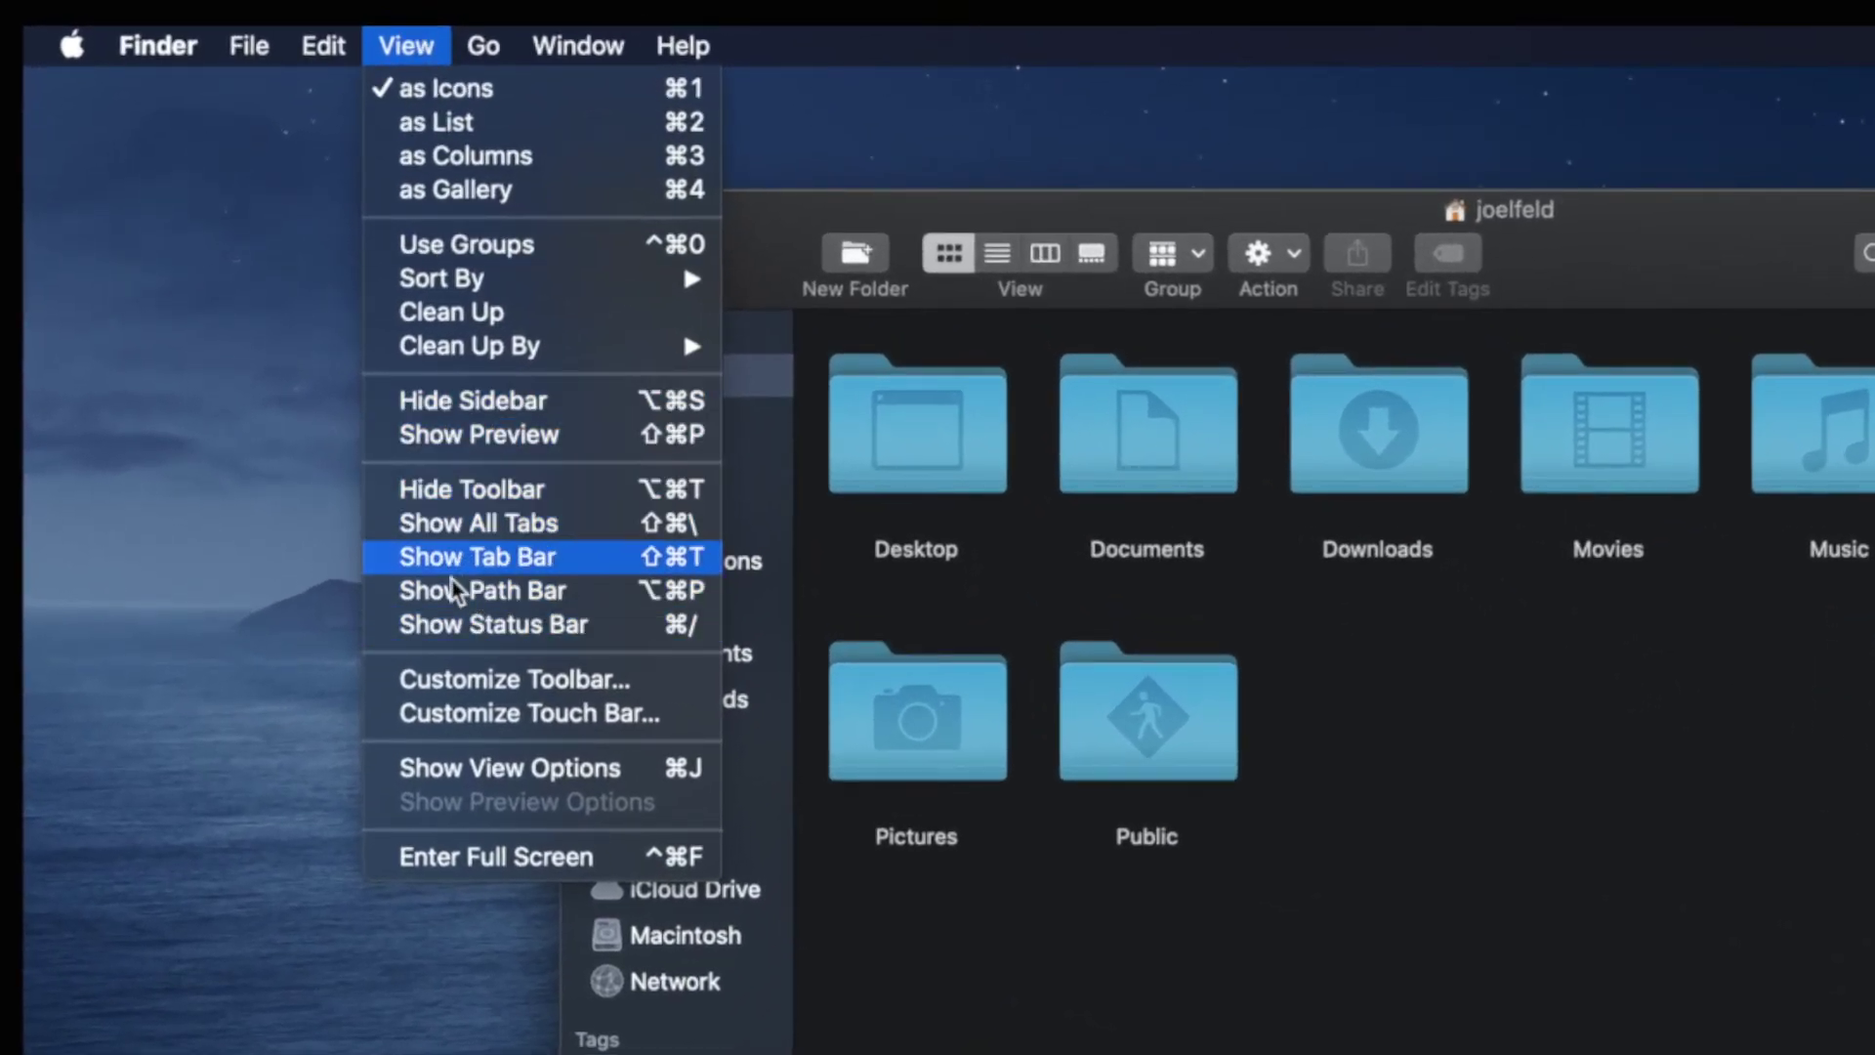
pyautogui.click(480, 627)
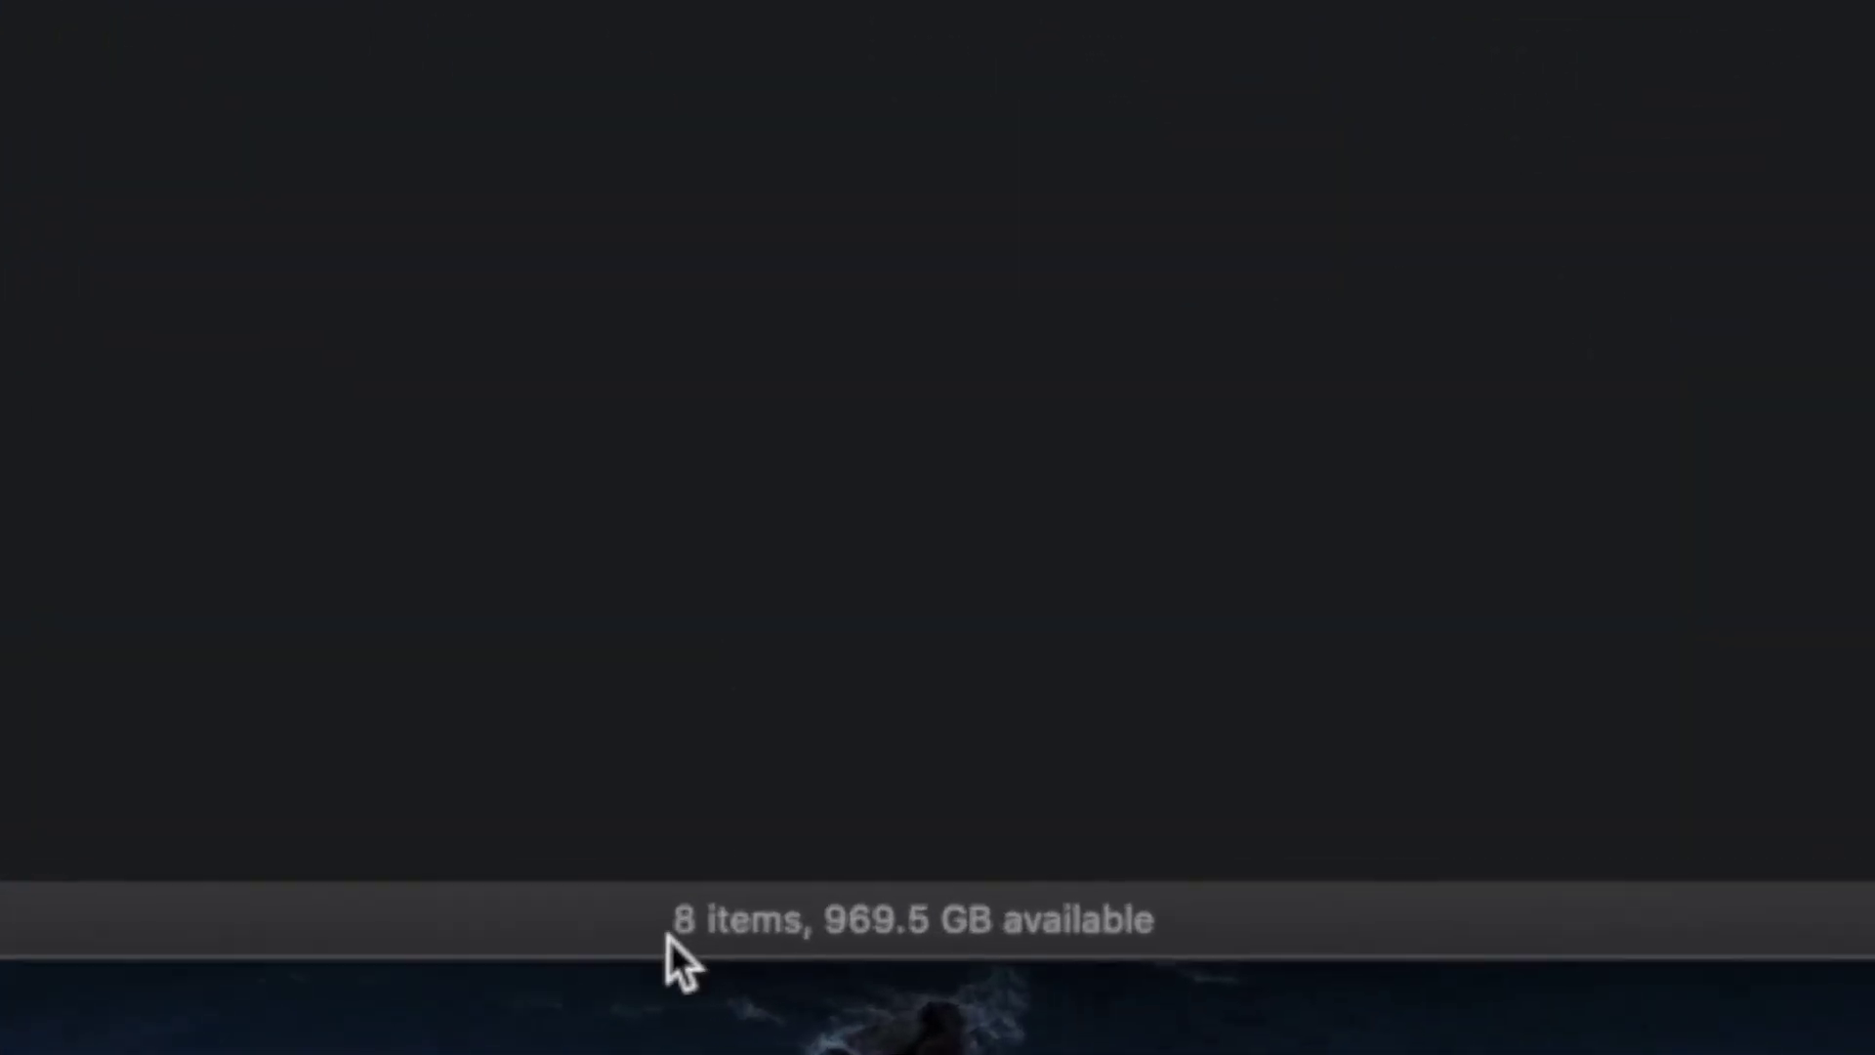
pyautogui.moveTo(840, 957); pyautogui.dragTo(888, 945)
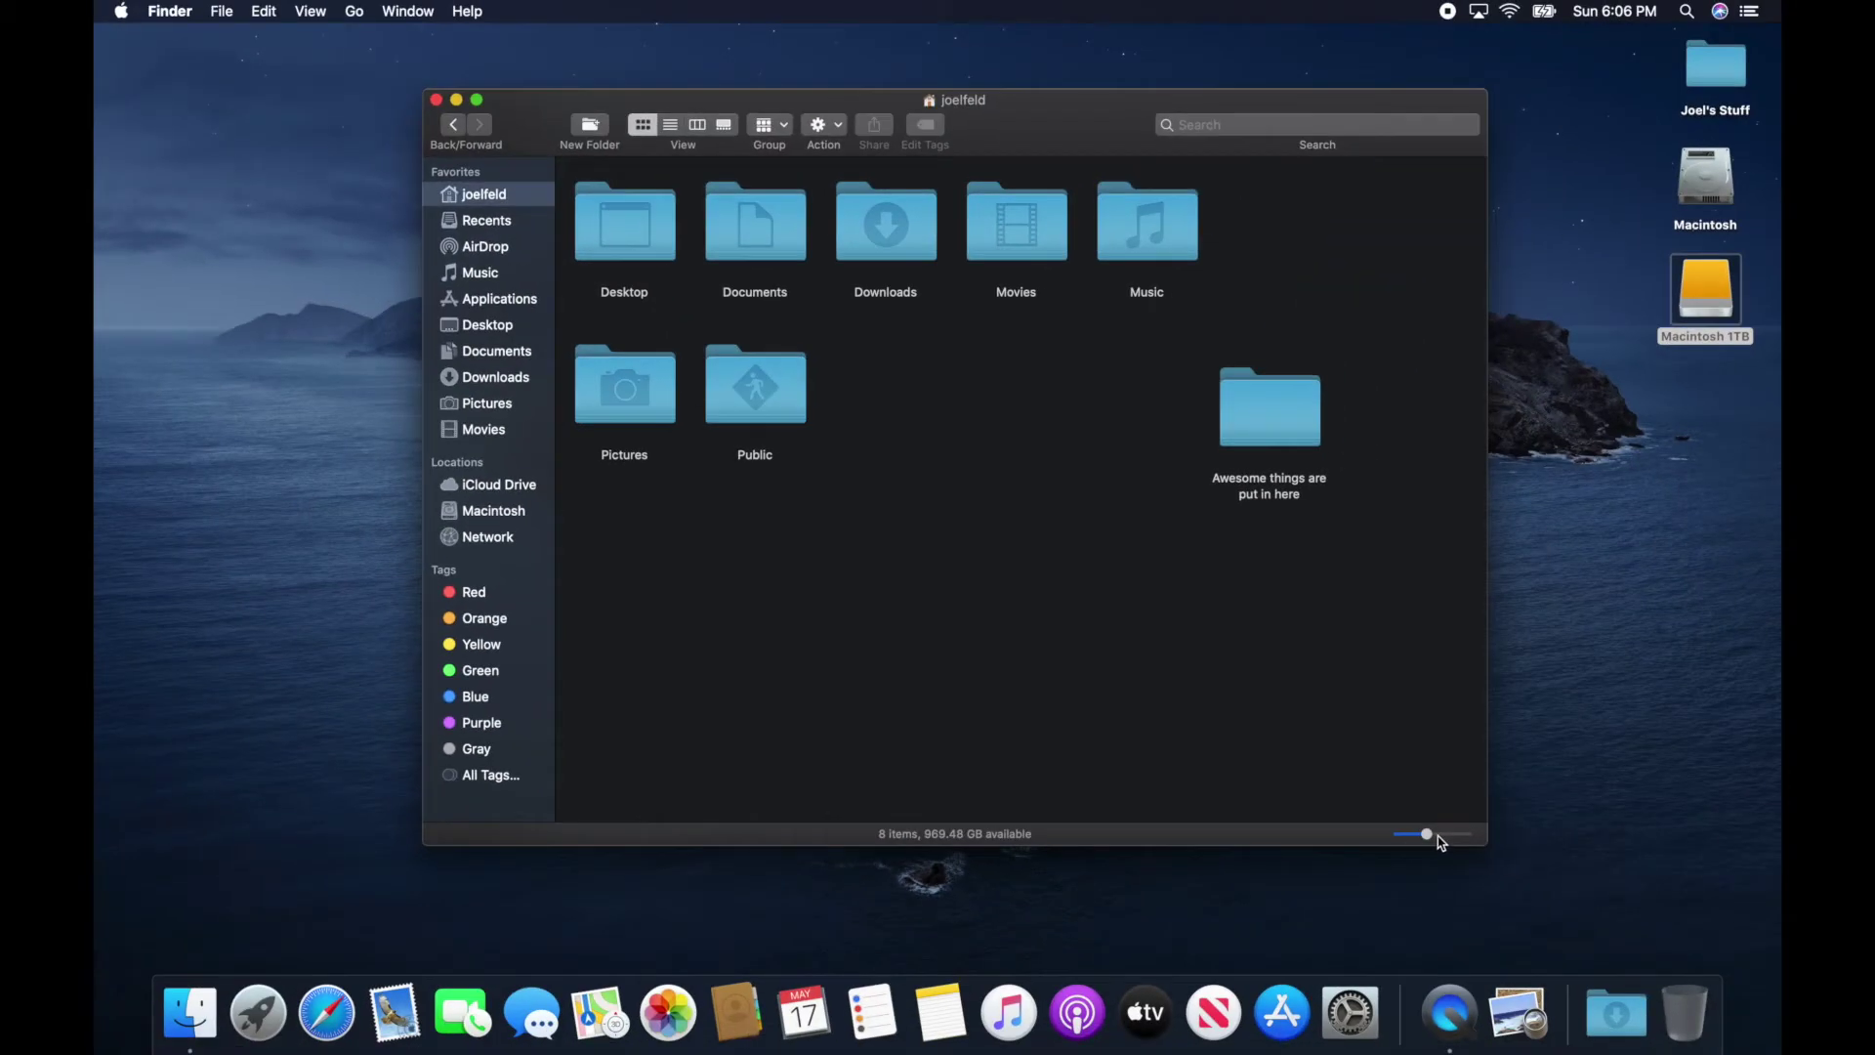
pyautogui.moveTo(1437, 841); pyautogui.dragTo(1445, 849)
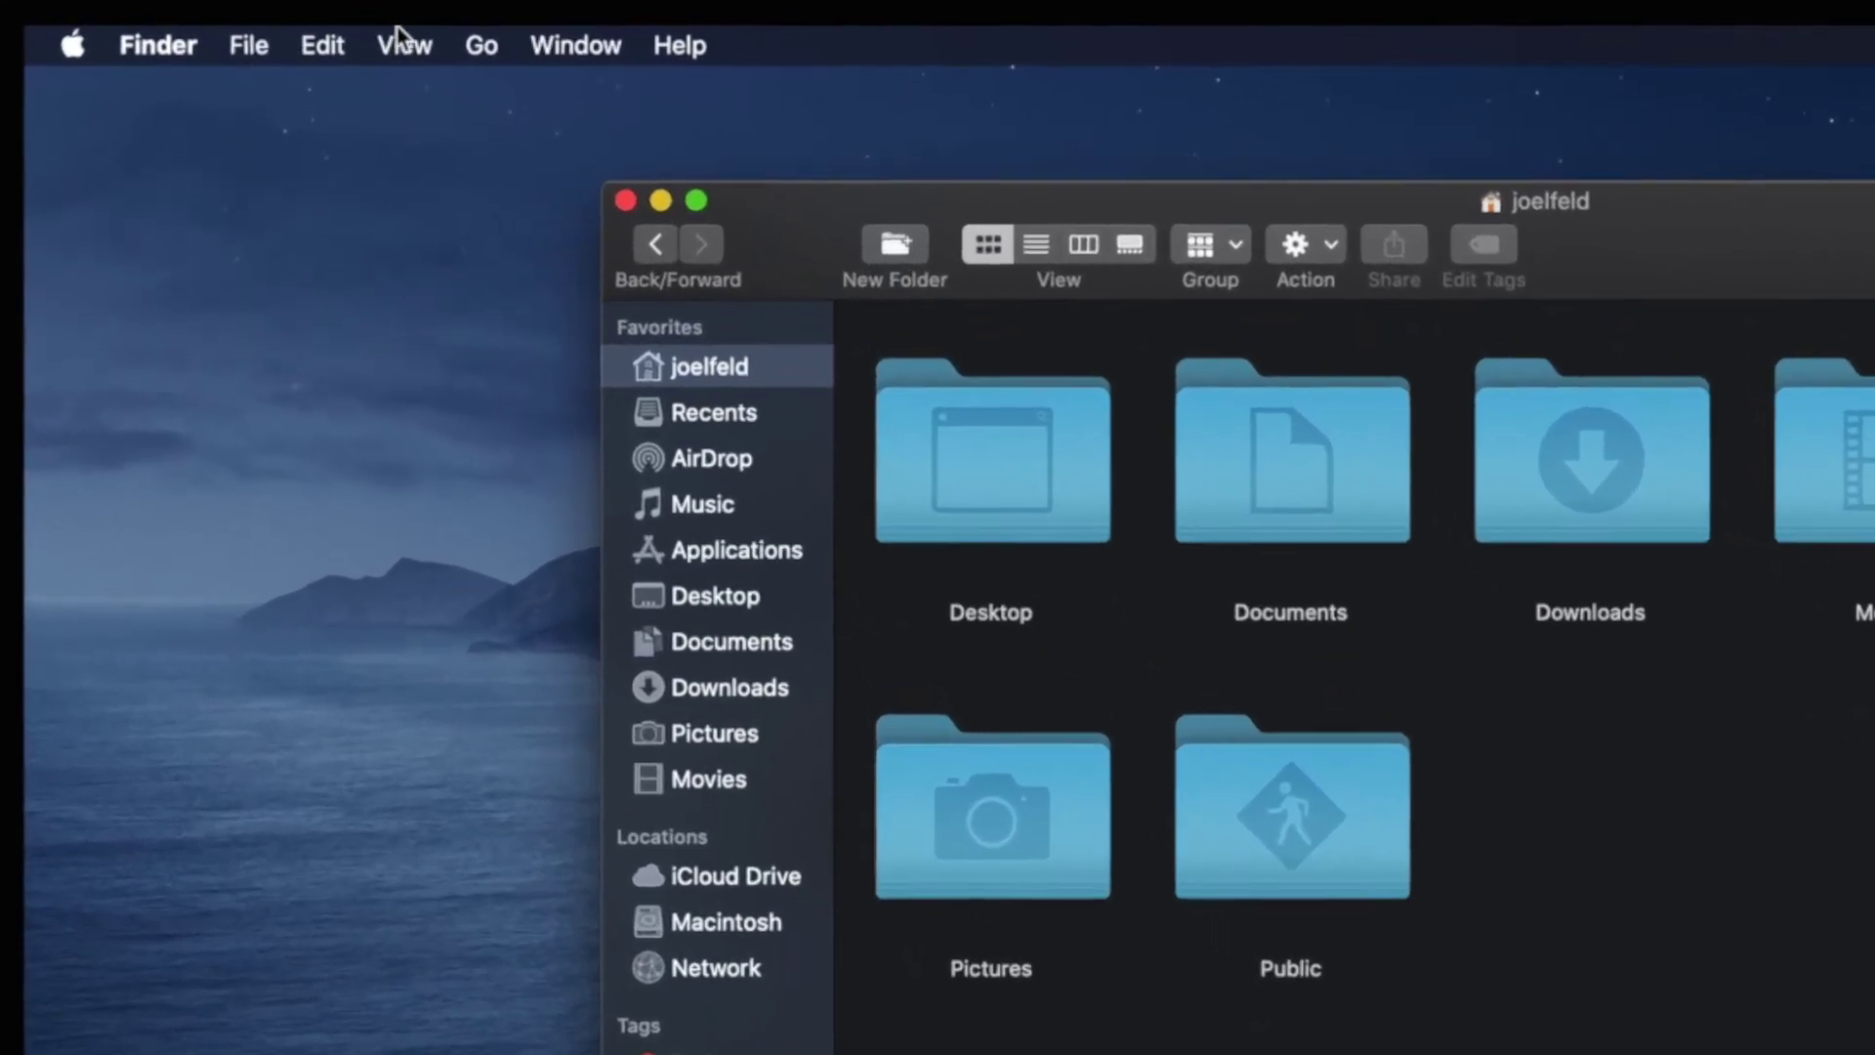
# Show the path bar for the home folder and reposition the Finder window
pyautogui.click(311, 11)
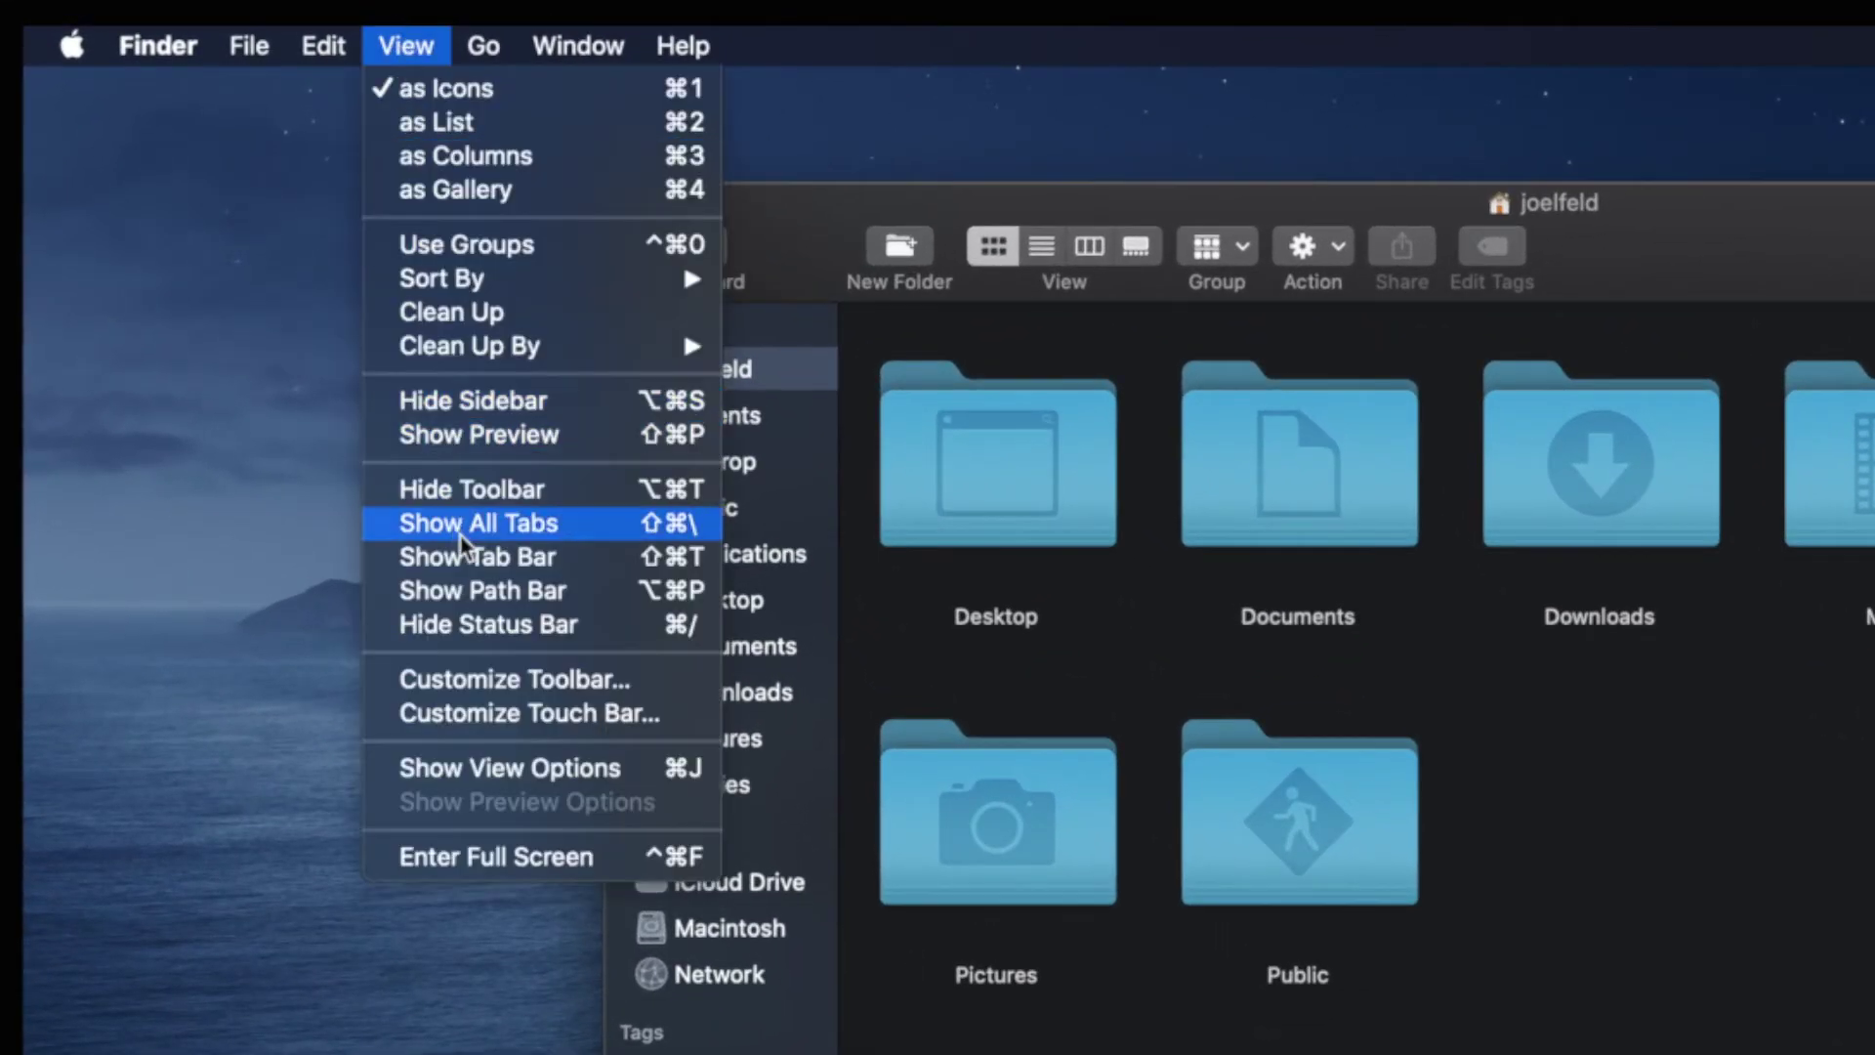
pyautogui.click(467, 592)
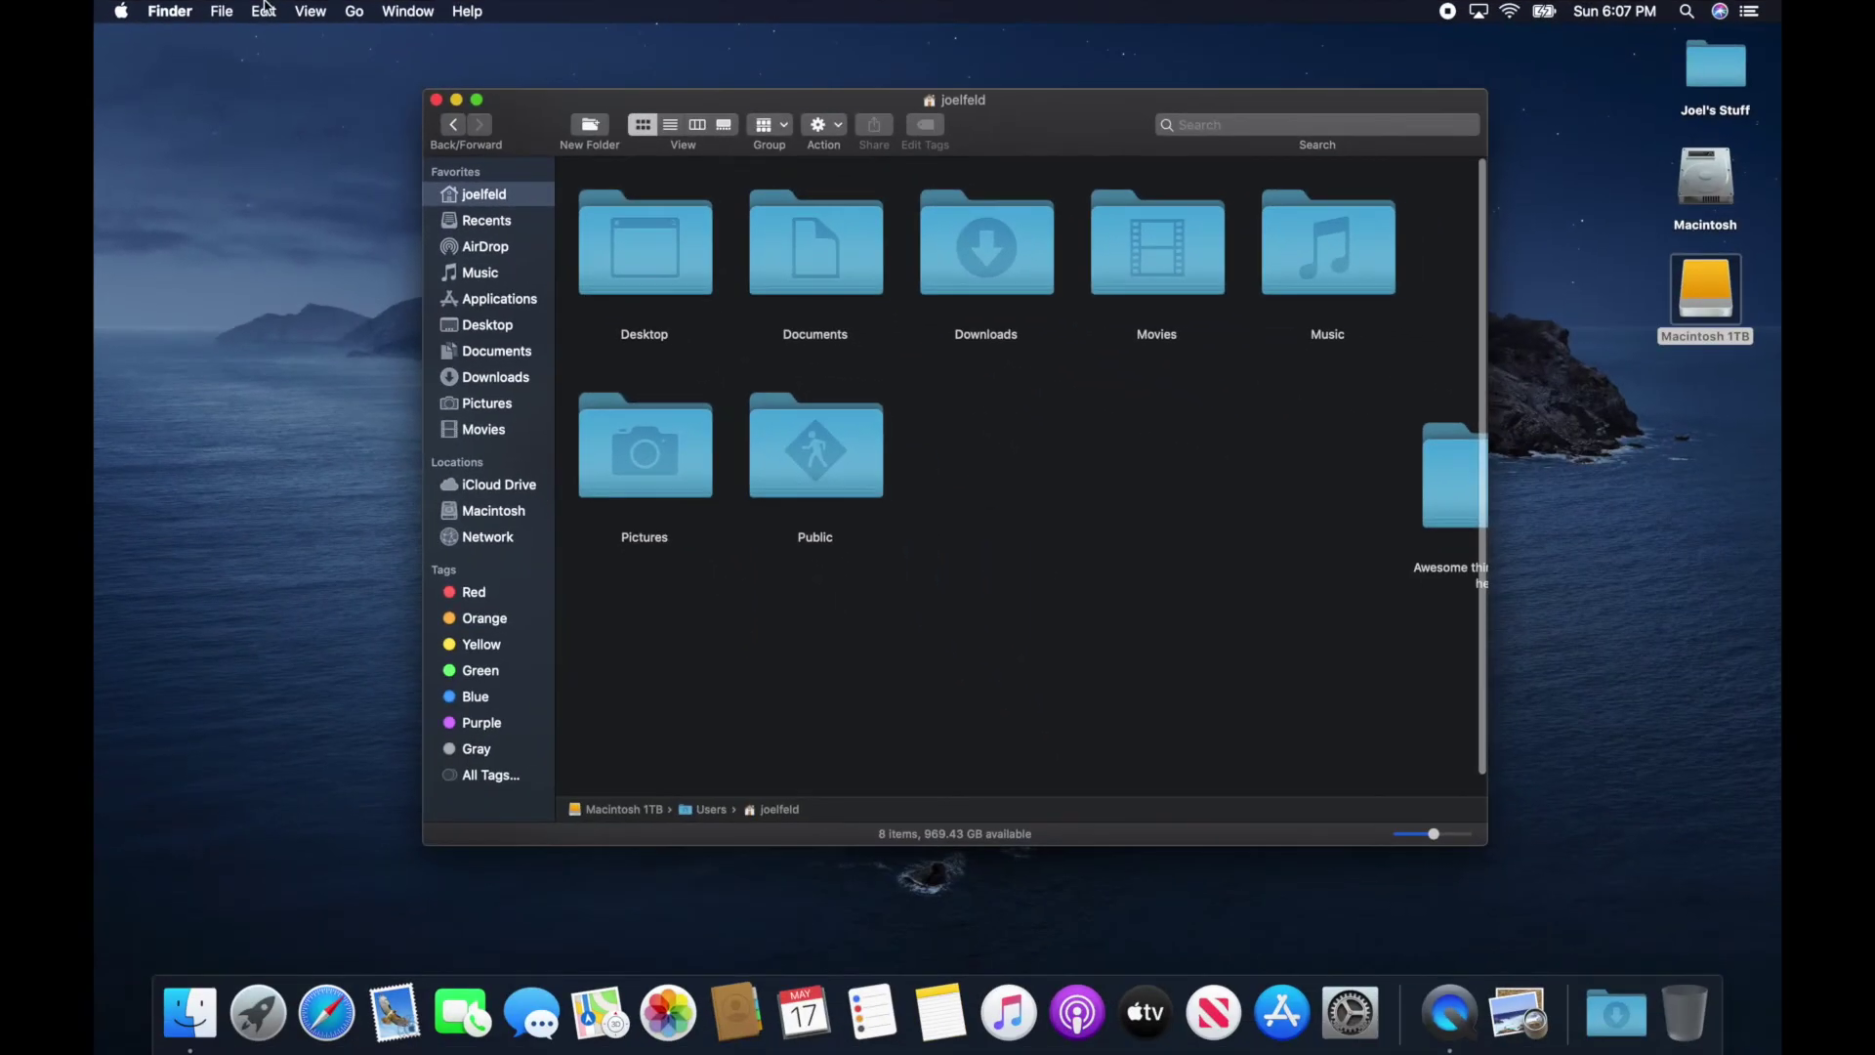
pyautogui.moveTo(1021, 136); pyautogui.dragTo(905, 100)
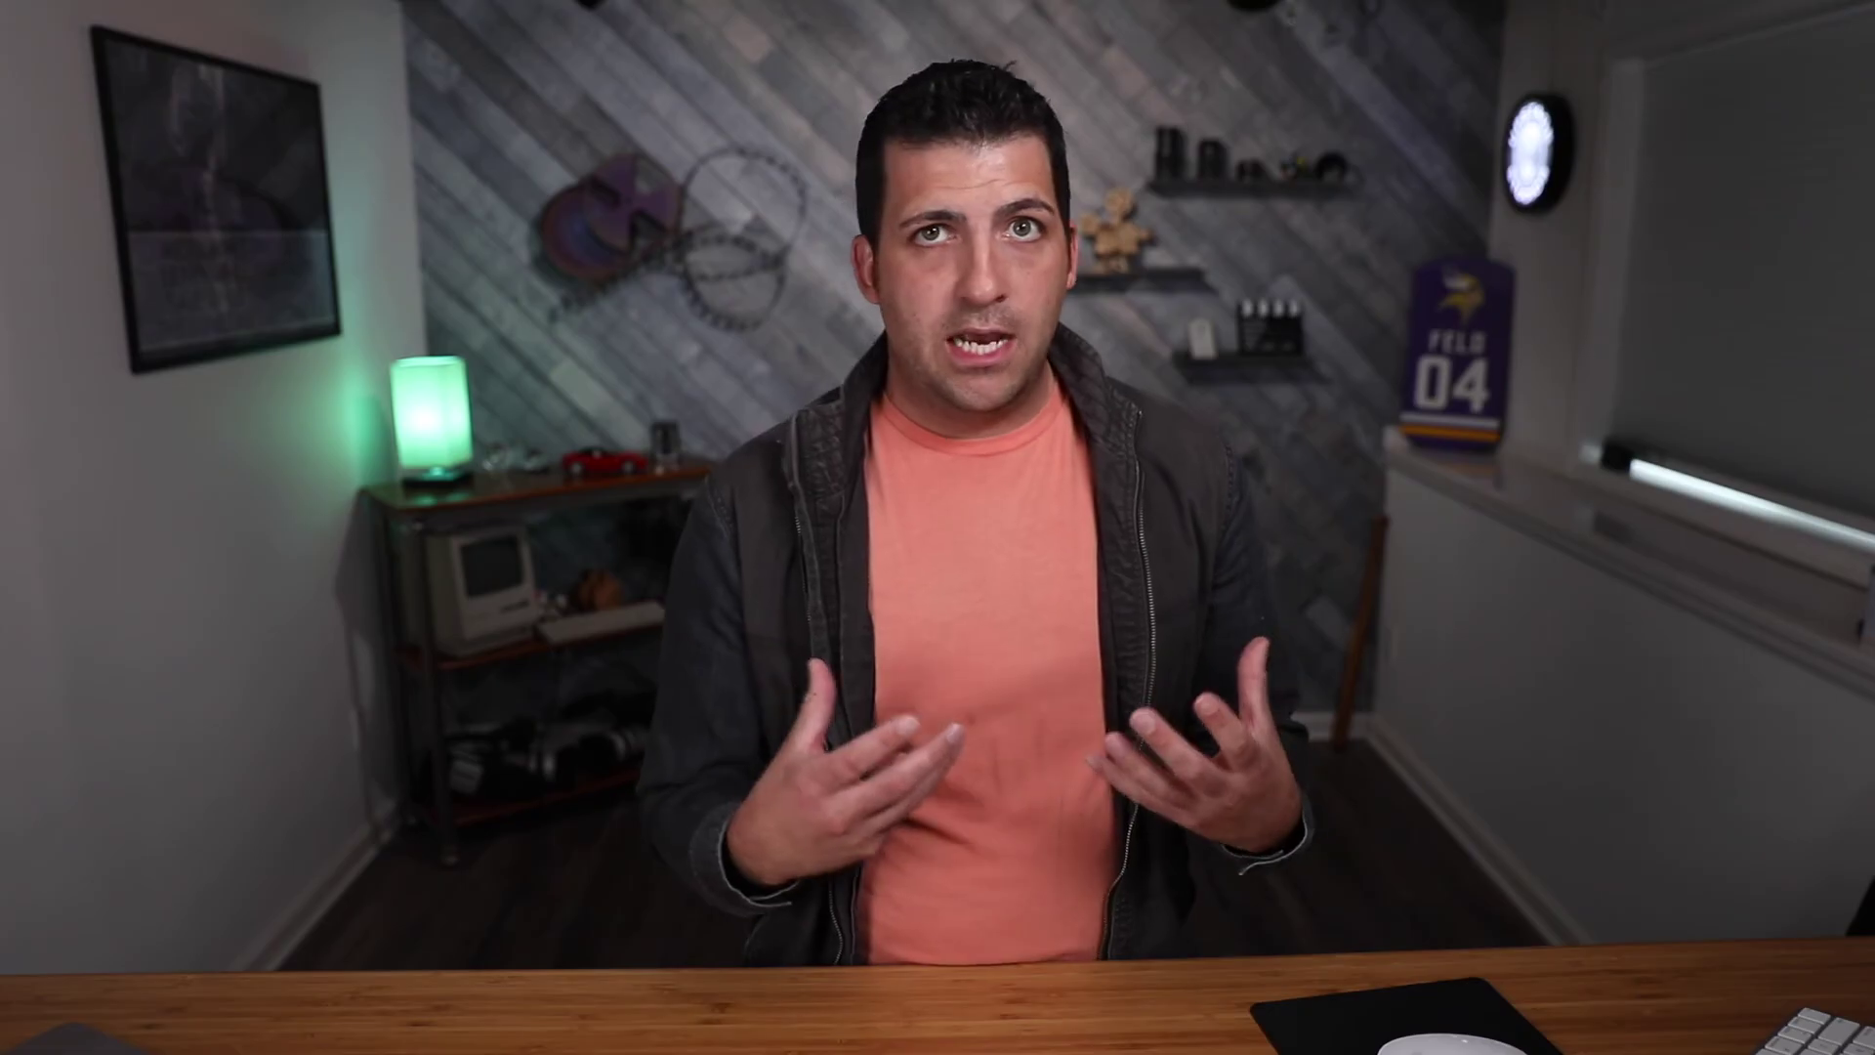
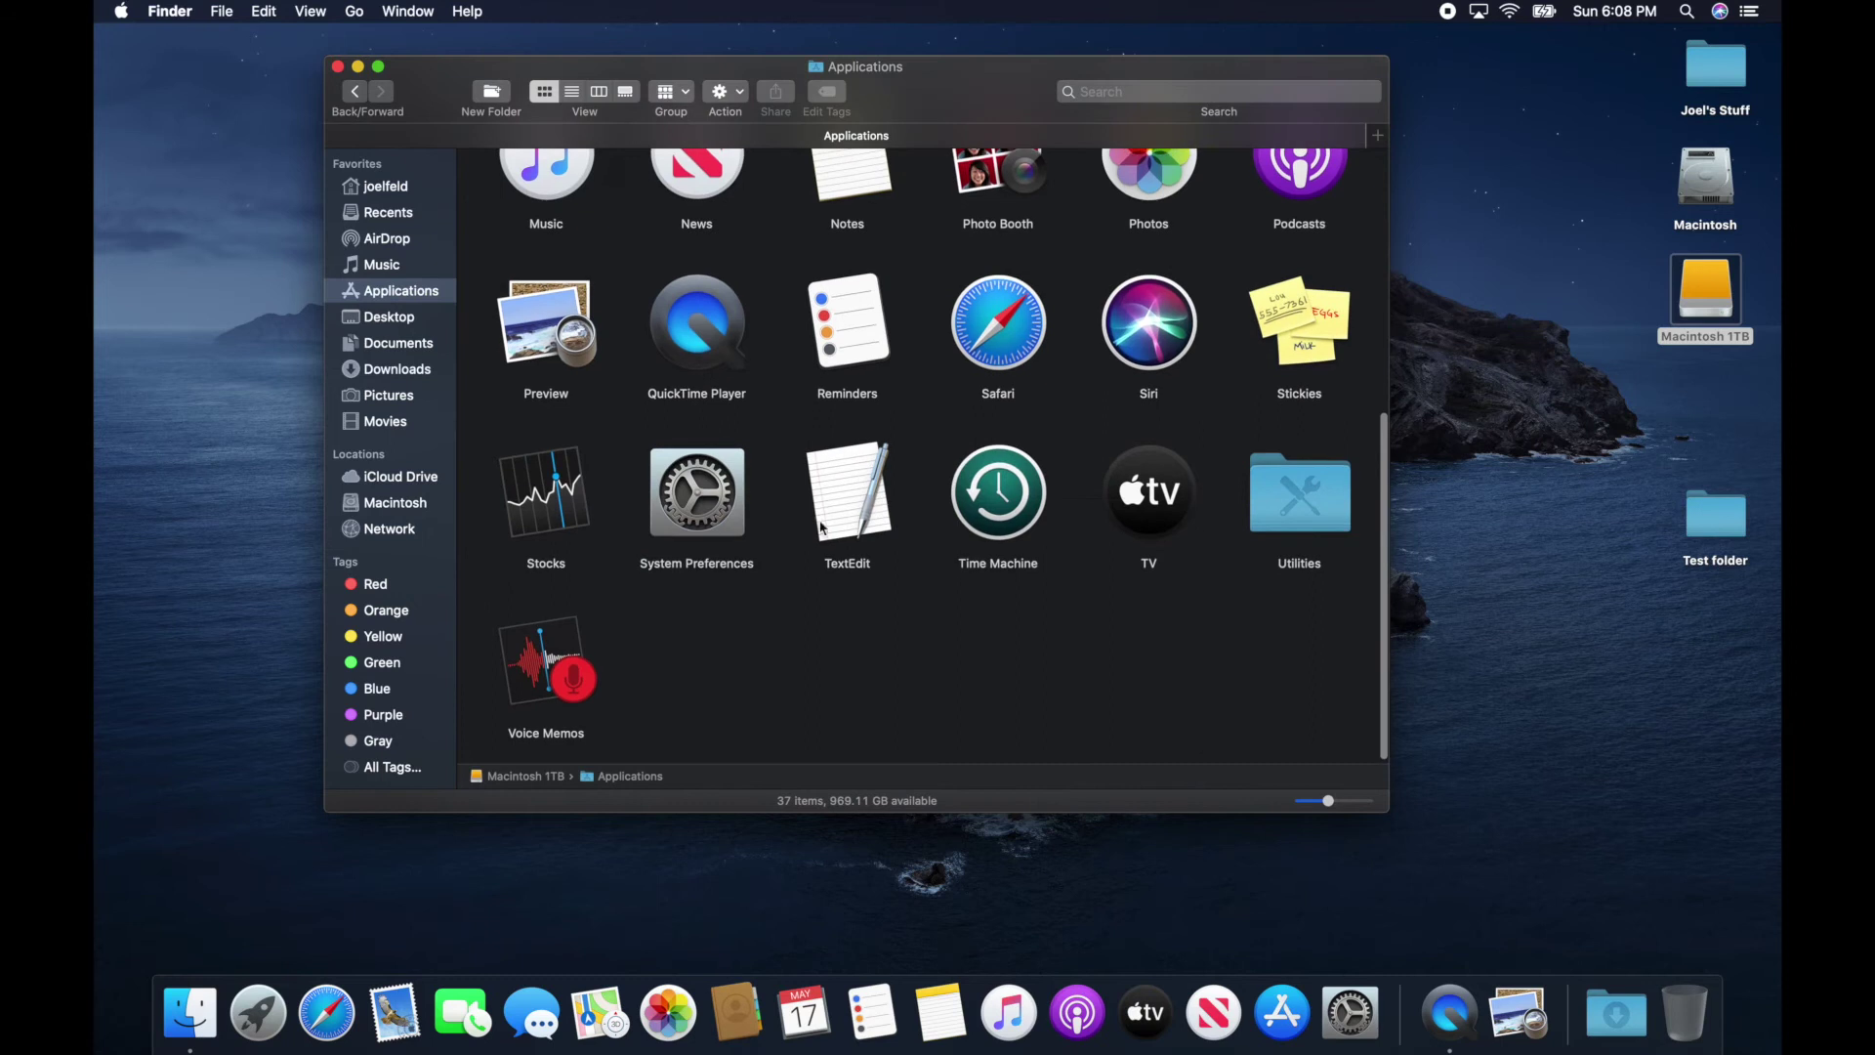
# Open TextEdit from the Applications folder, write "This is a test note" and reposition the note's window
pyautogui.doubleClick(826, 491)
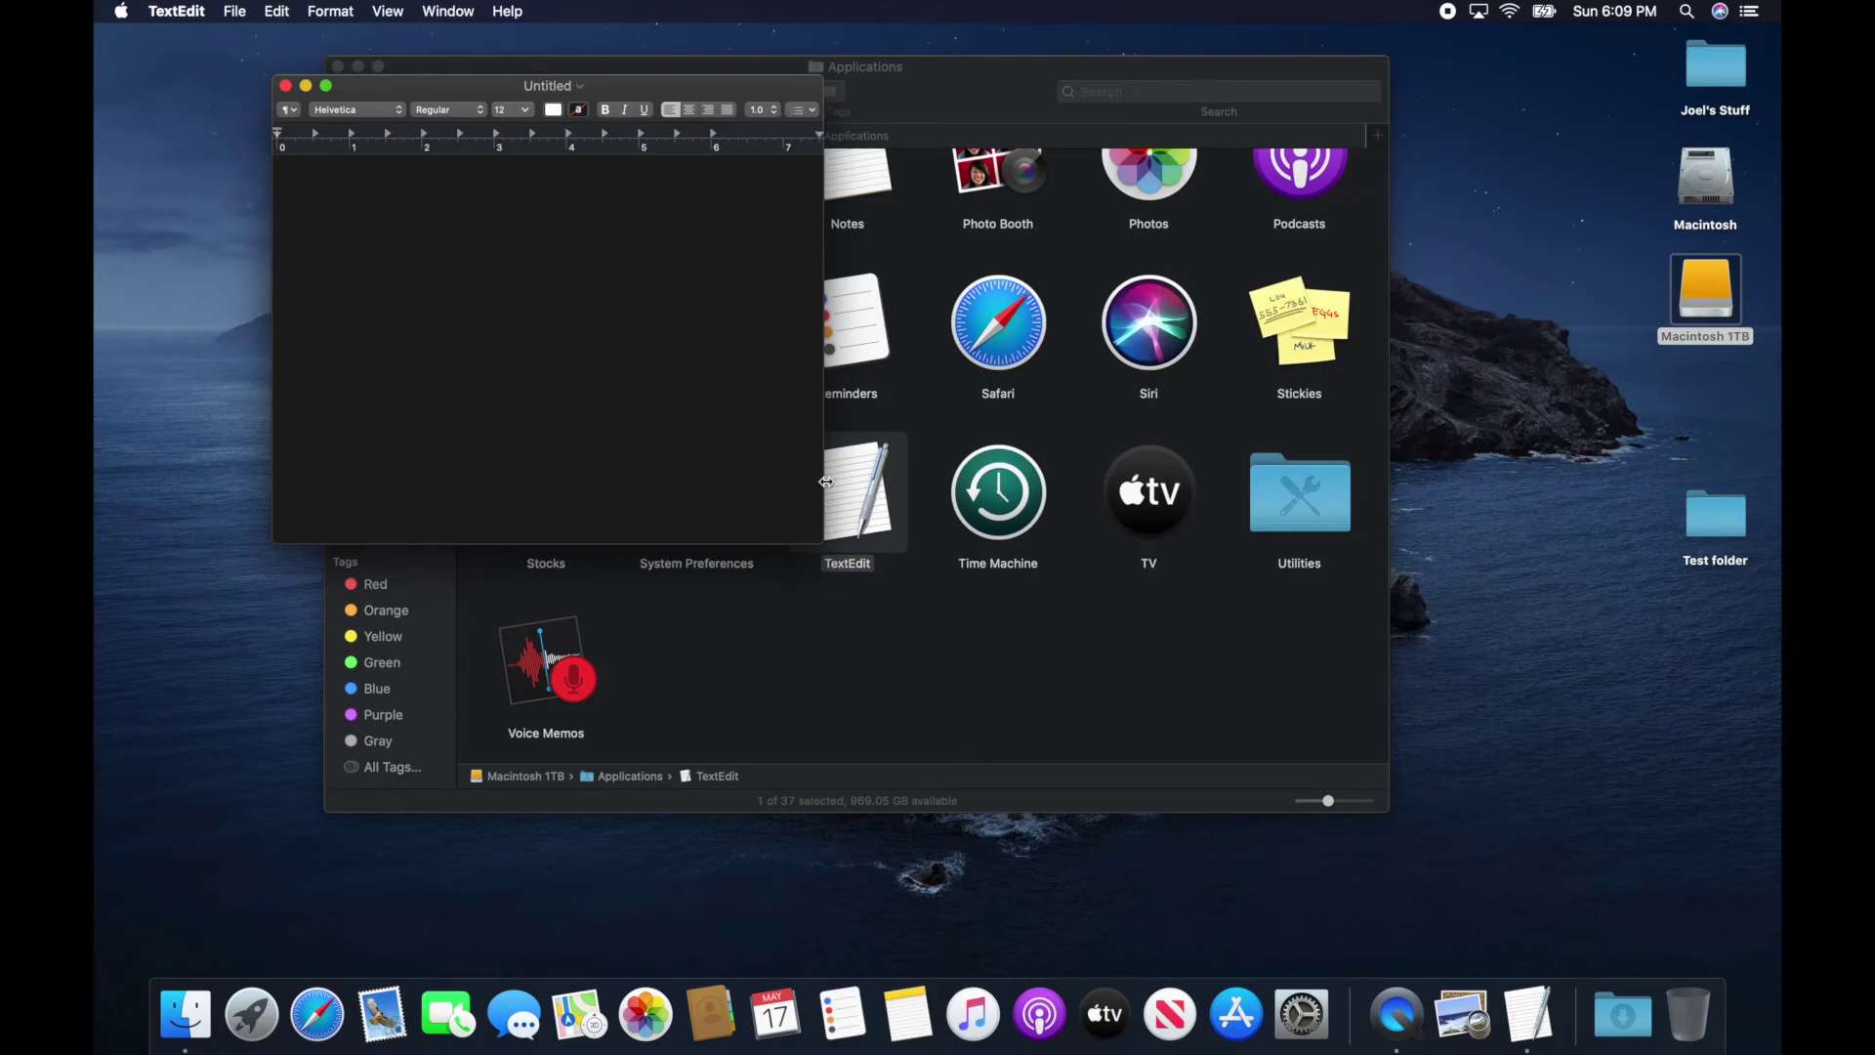
pyautogui.write('Tes')
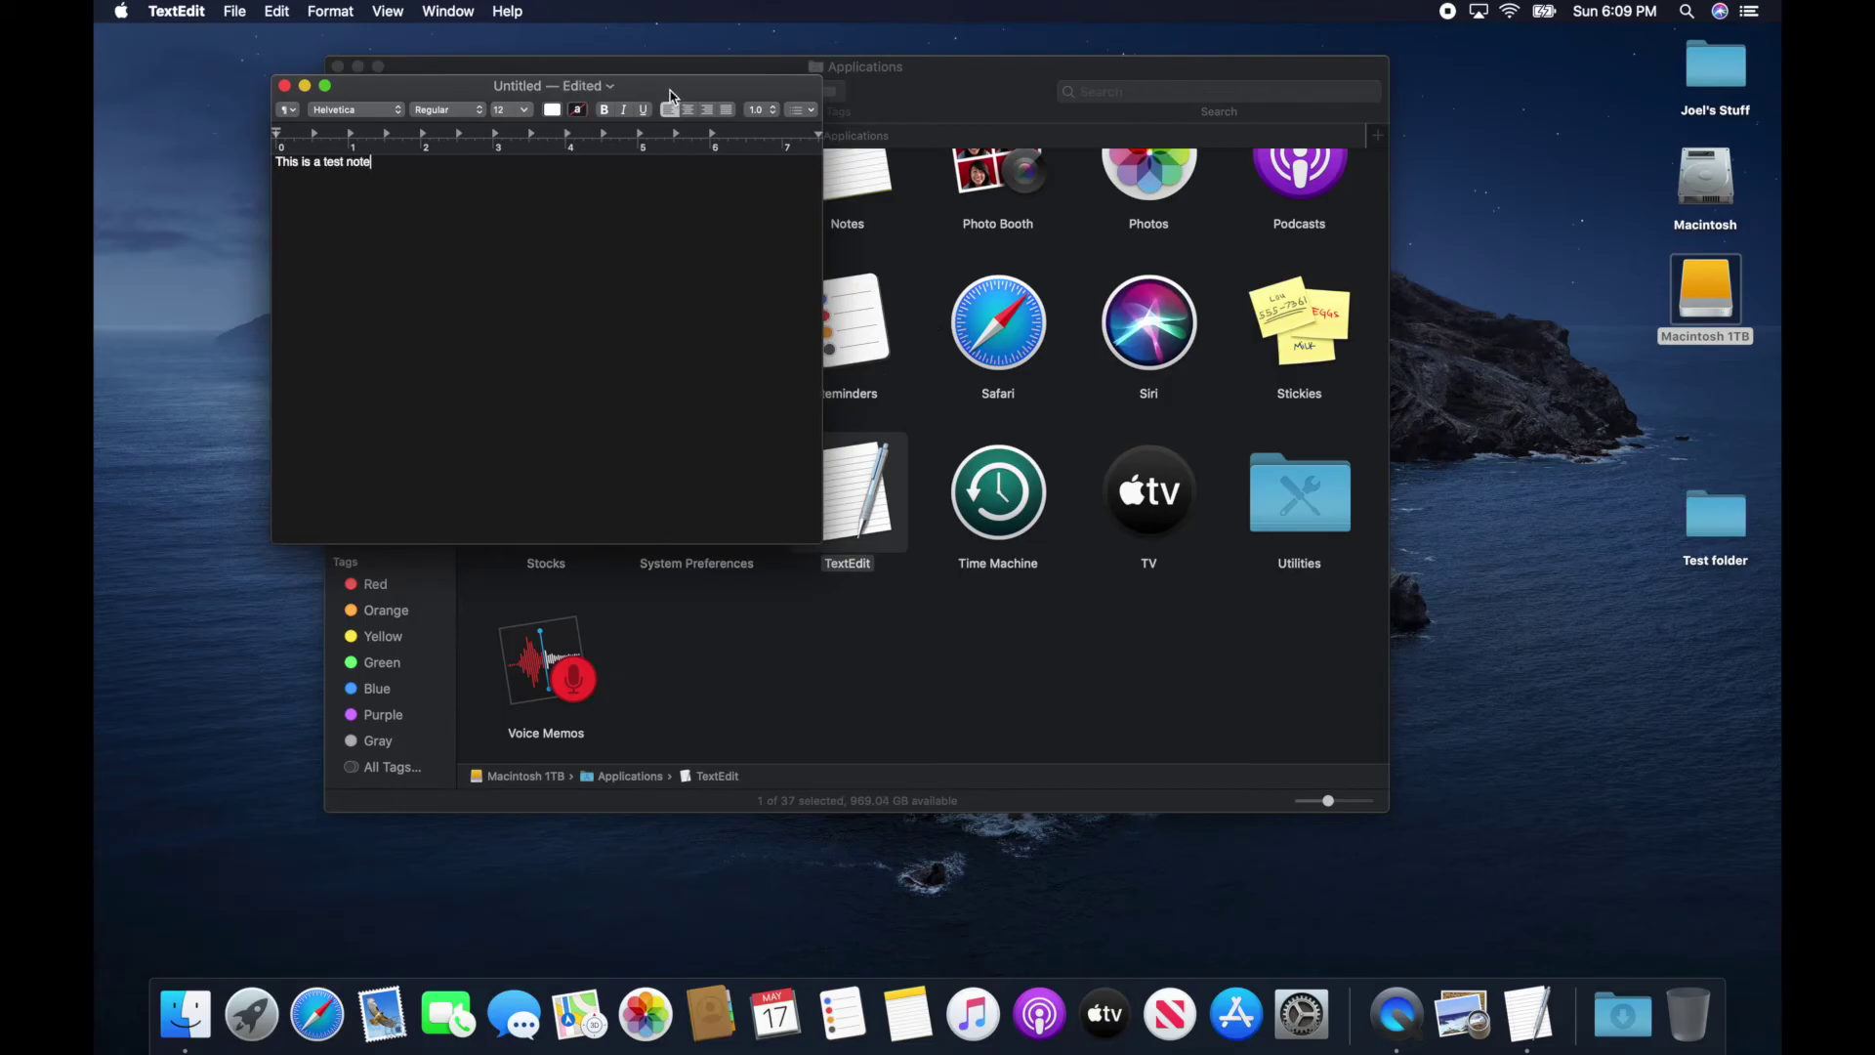
pyautogui.moveTo(674, 93); pyautogui.dragTo(635, 189)
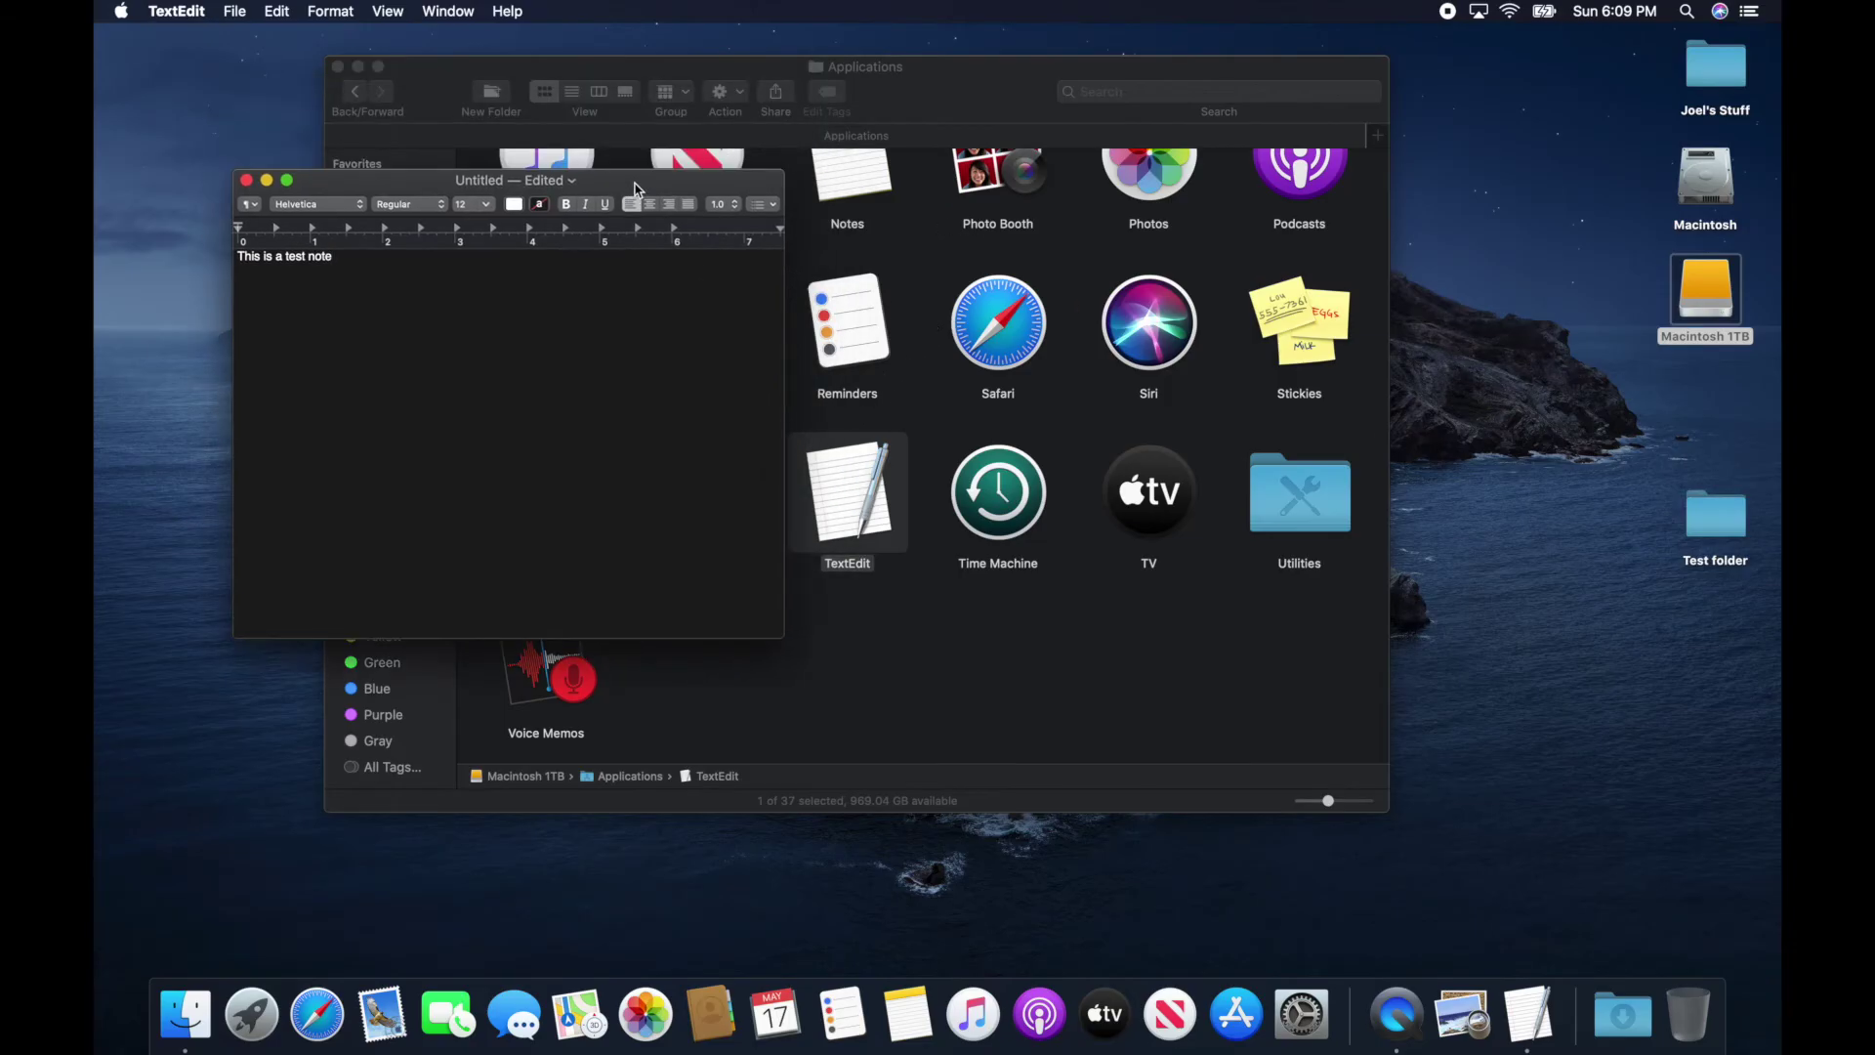
pyautogui.click(1723, 78)
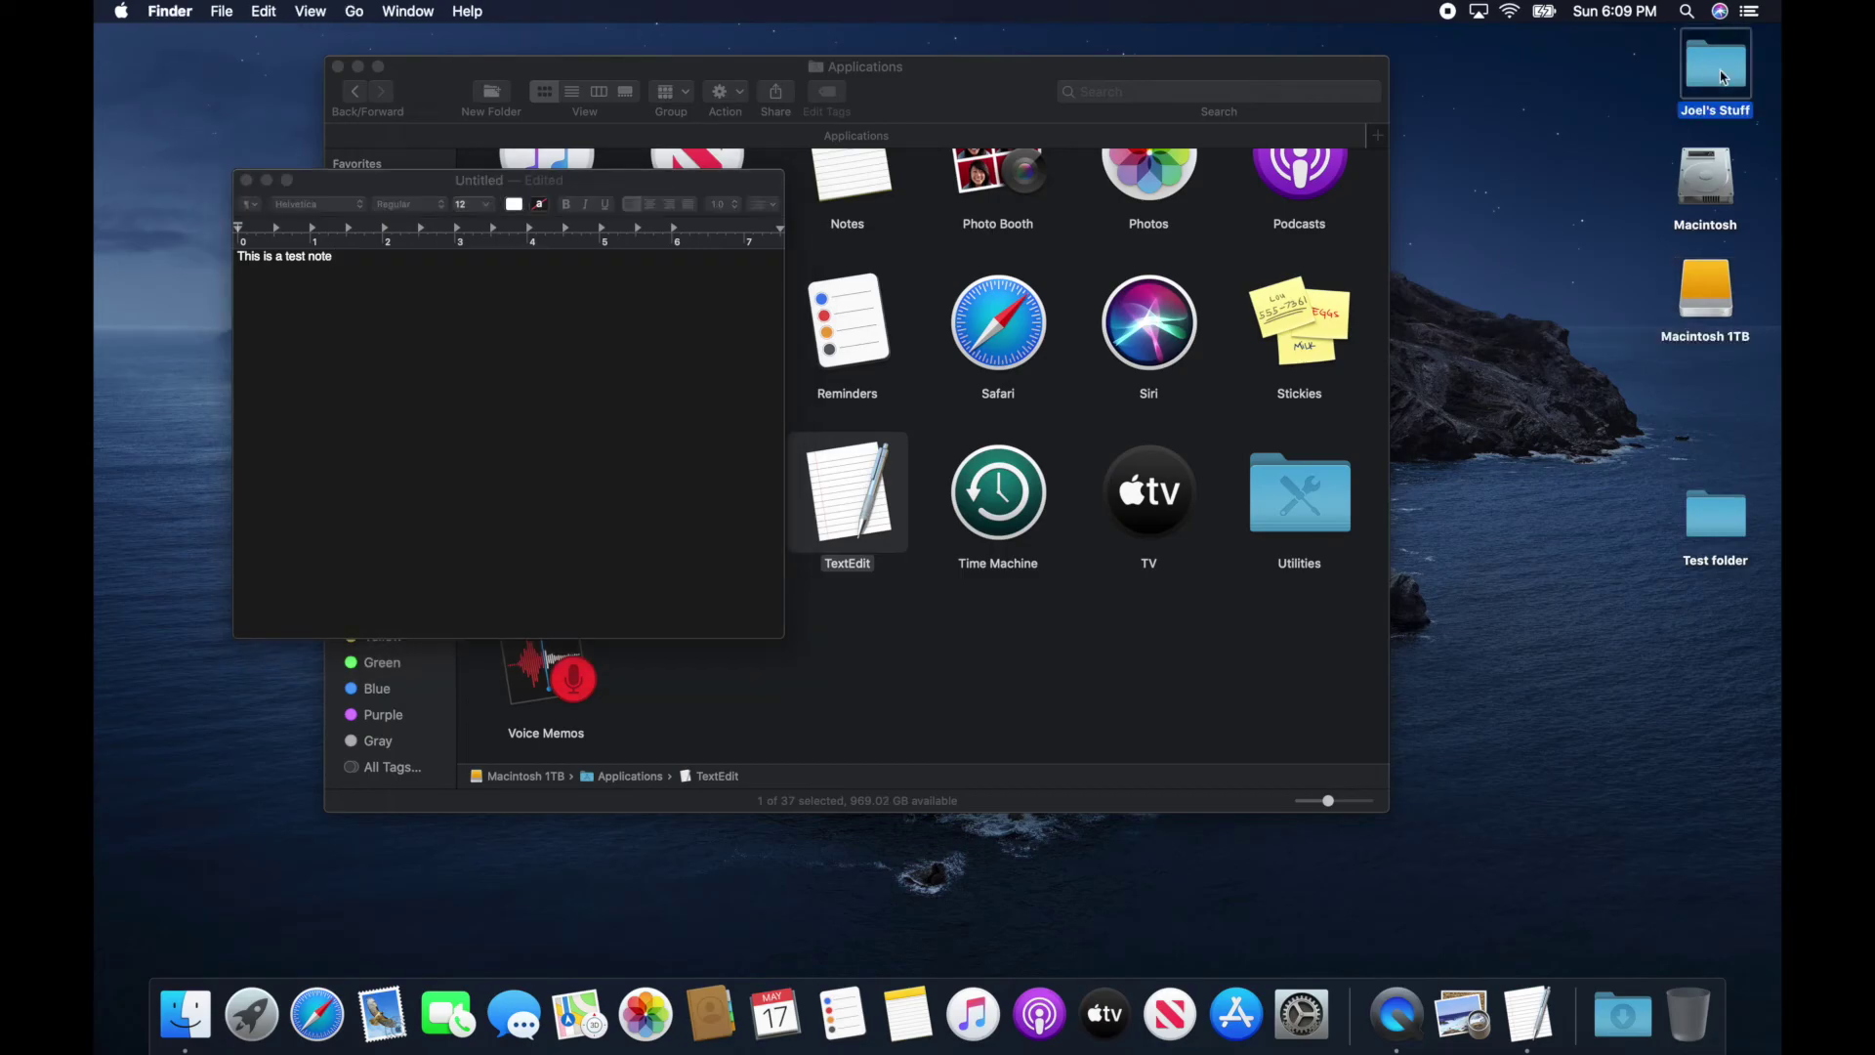
pyautogui.moveTo(439, 194); pyautogui.dragTo(478, 221)
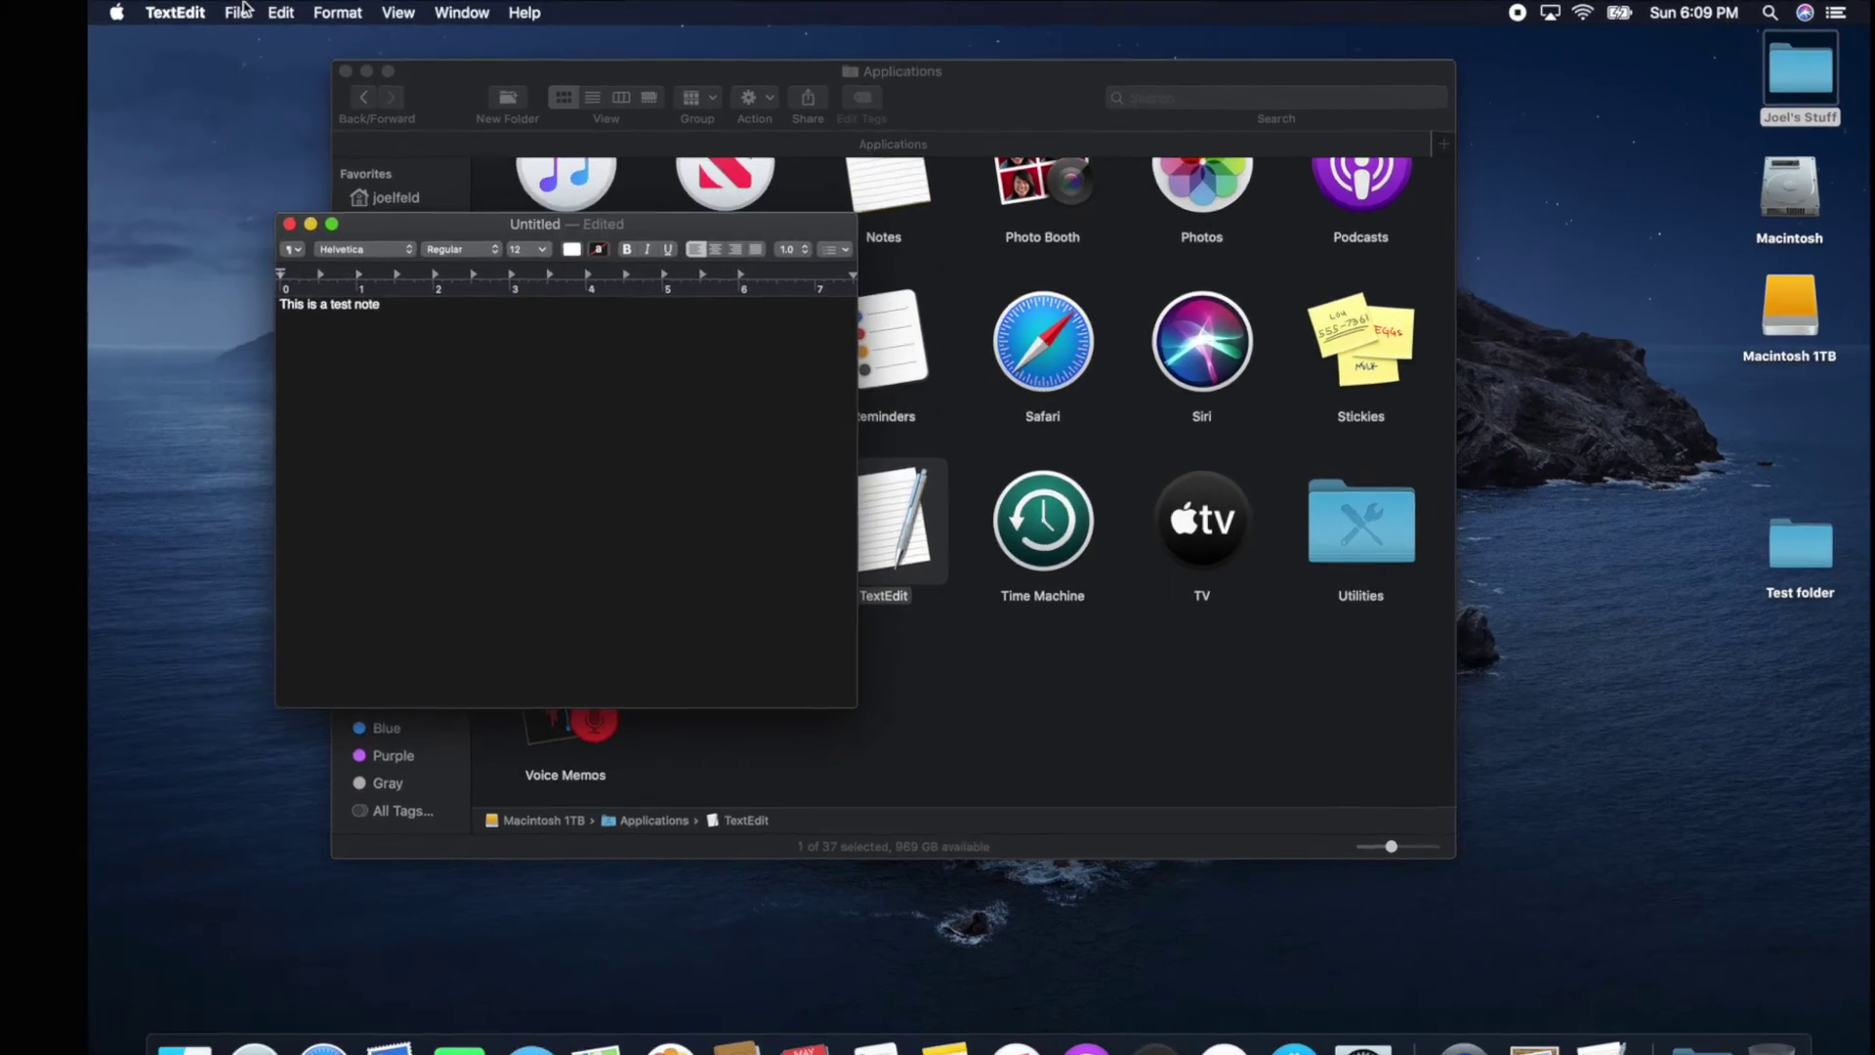
# Start saving the note and name the file with the owner's first name followed by "'s things to do"
pyautogui.click(236, 10)
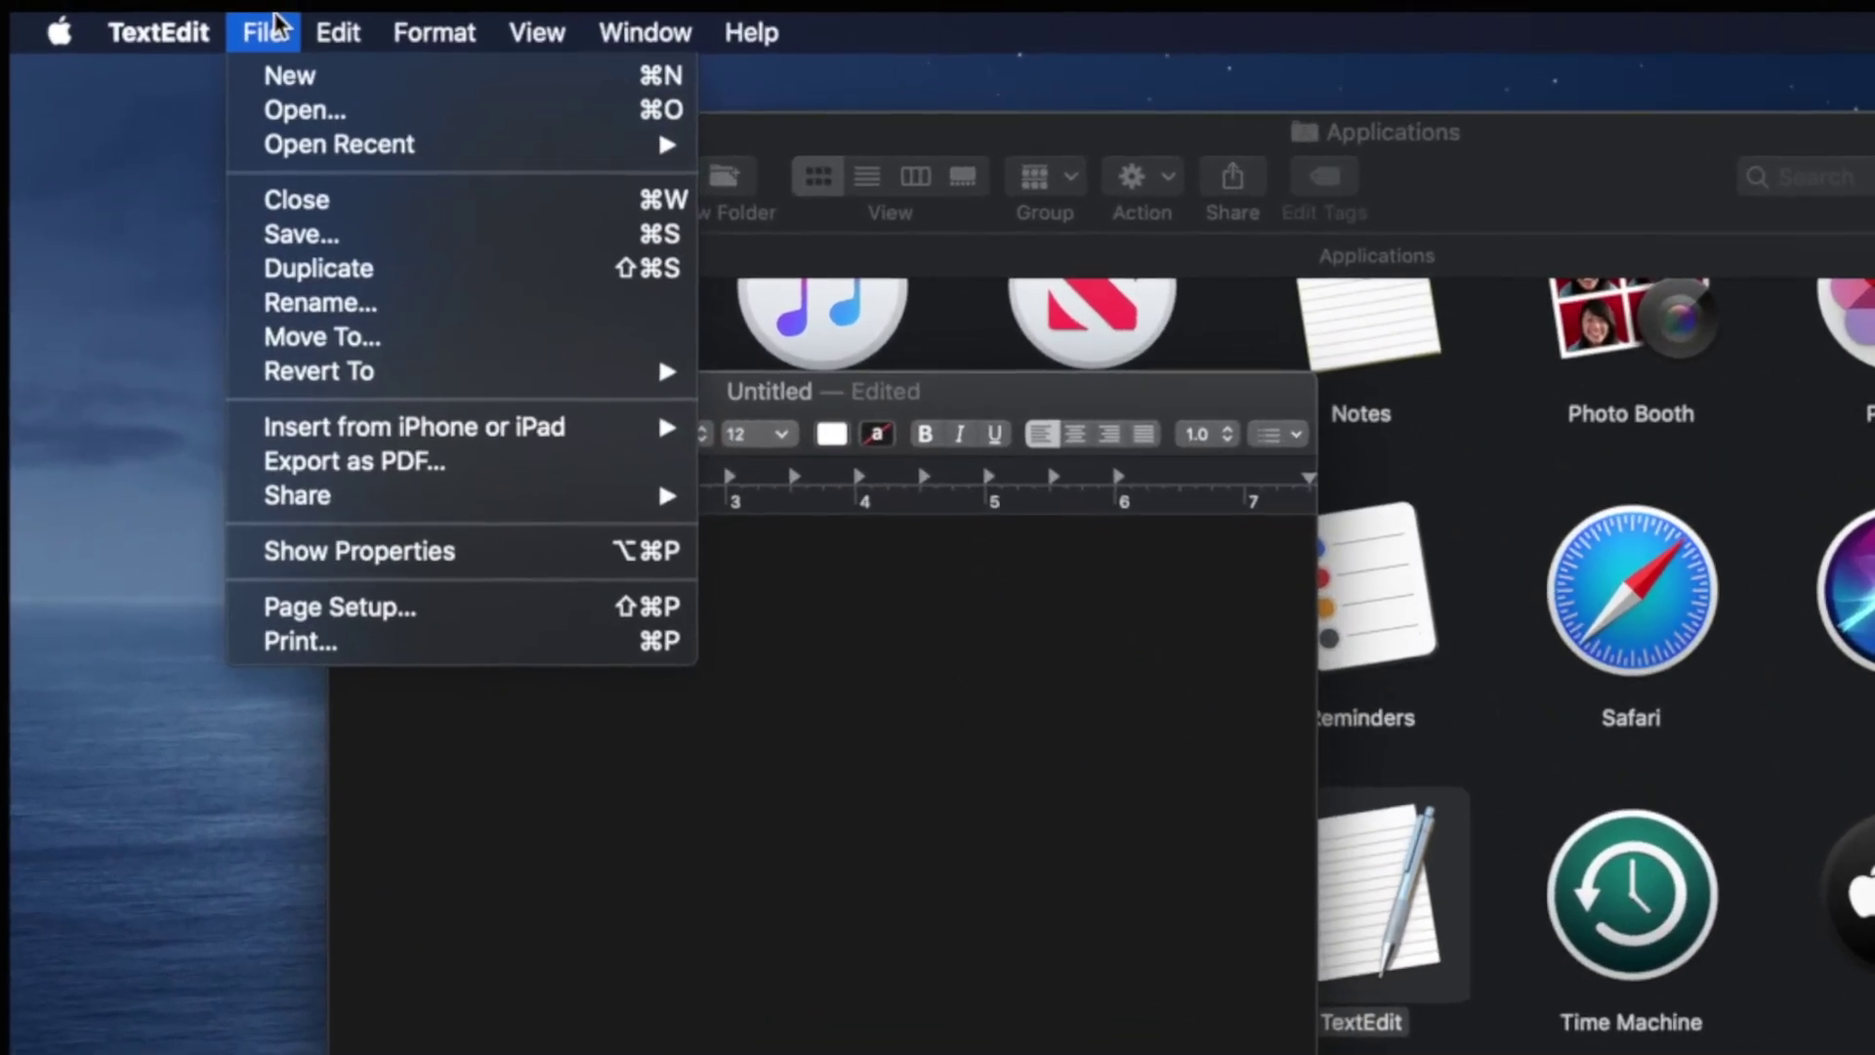
pyautogui.click(309, 234)
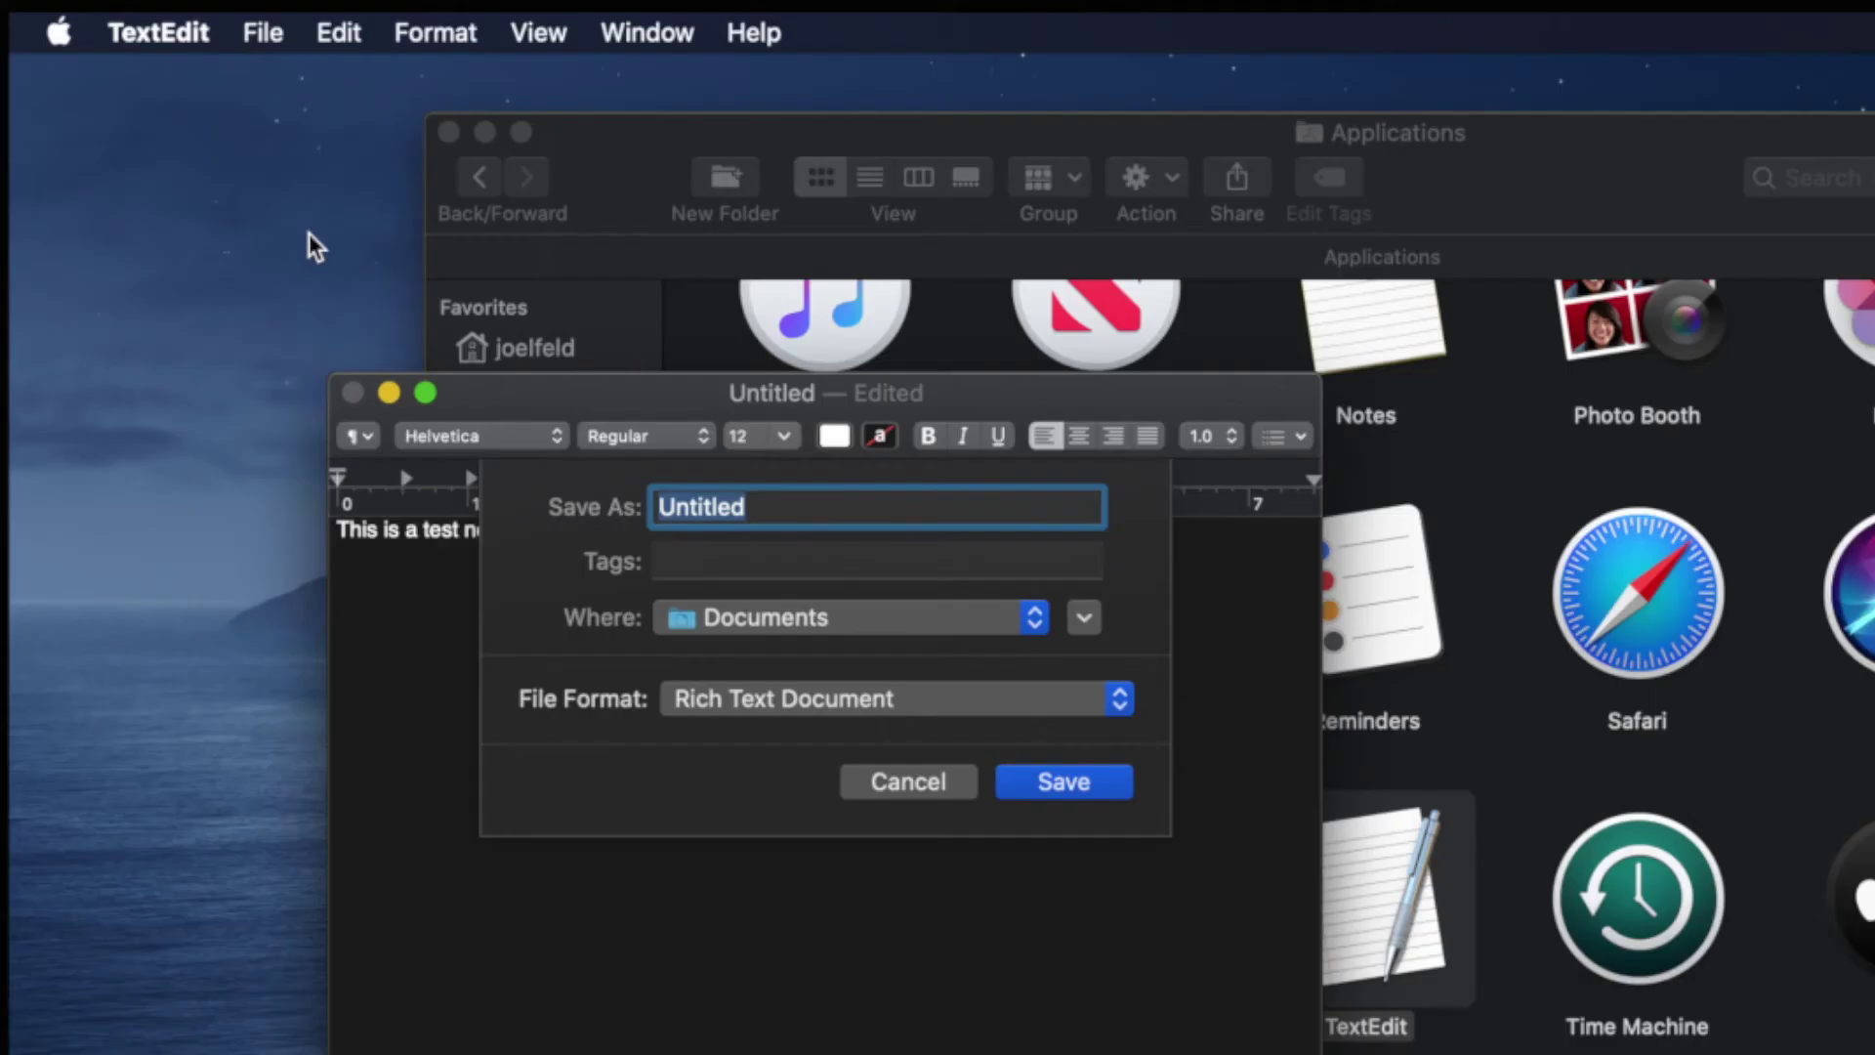
pyautogui.write("Joet'")
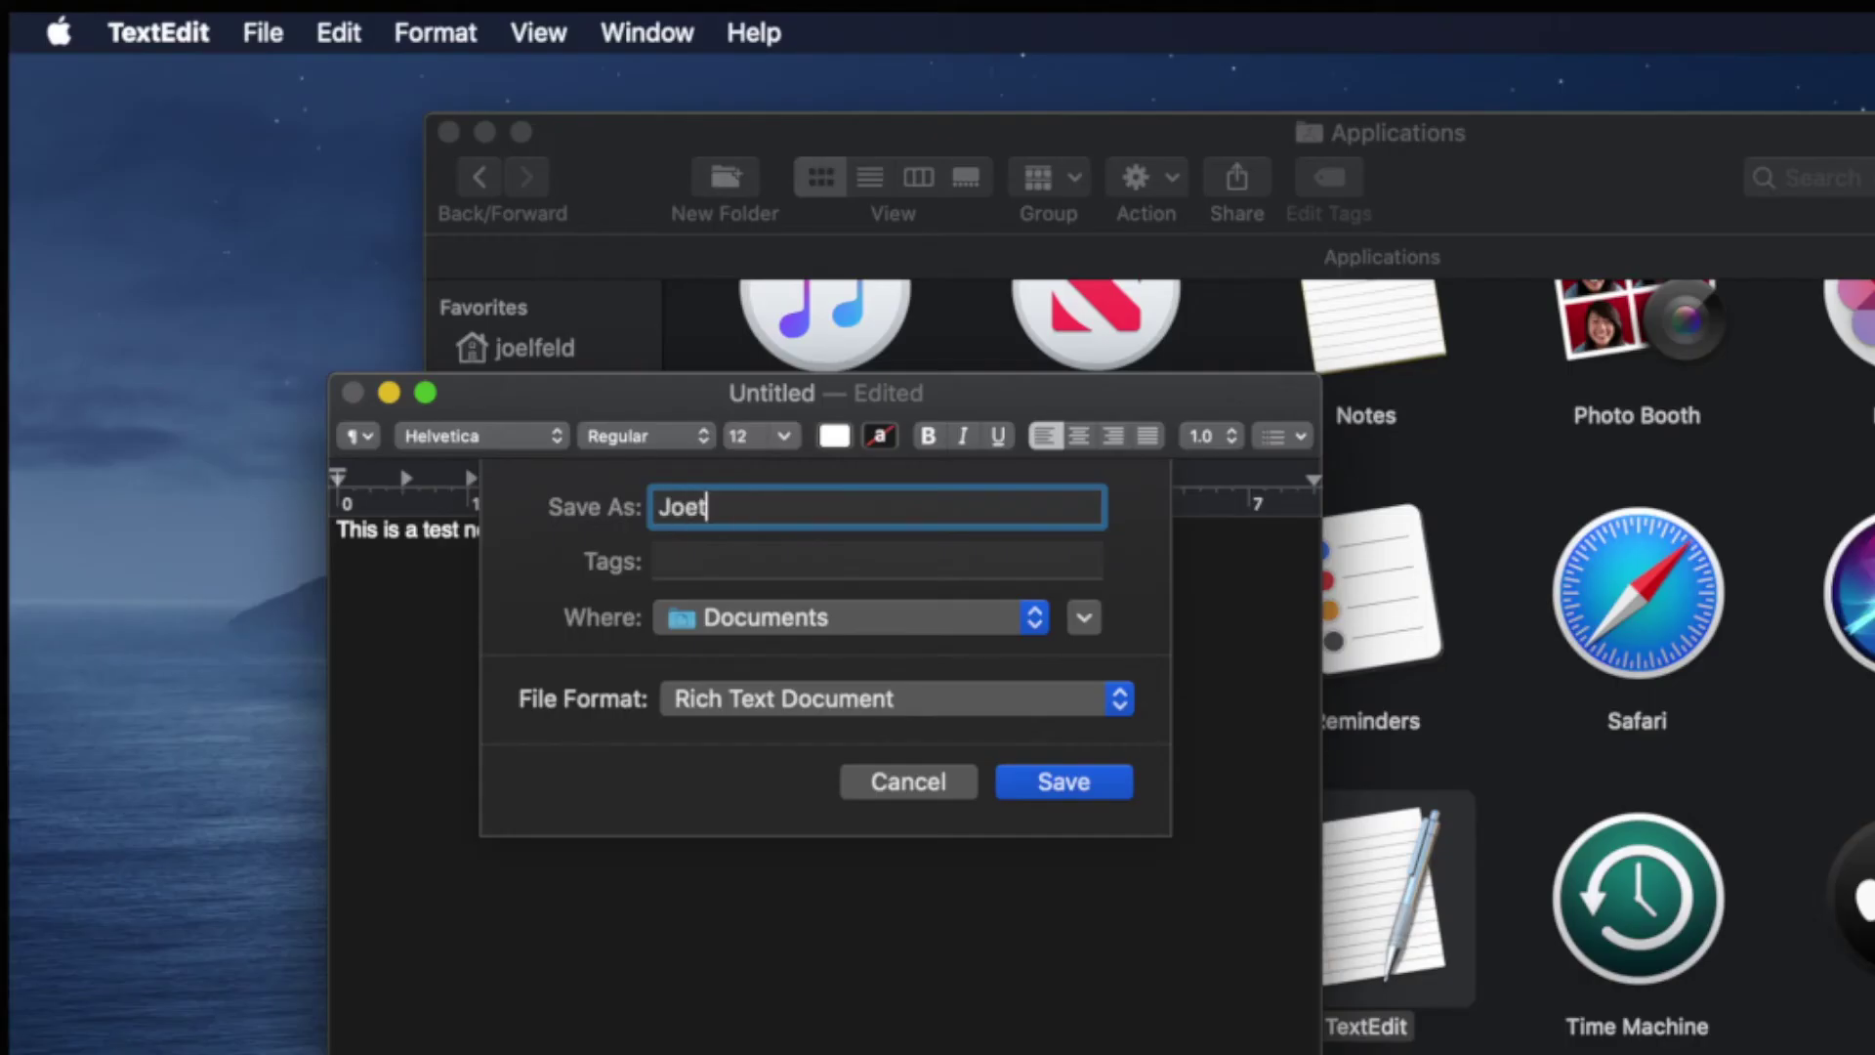
pyautogui.write('s')
pyautogui.press('BackSpace')
pyautogui.press('BackSpace')
pyautogui.write("'s ")
pyautogui.write("'s")
pyautogui.write(' things to do')
# Review the available tags and save locations for the note, leaving it untagged and set to Documents
pyautogui.click(707, 552)
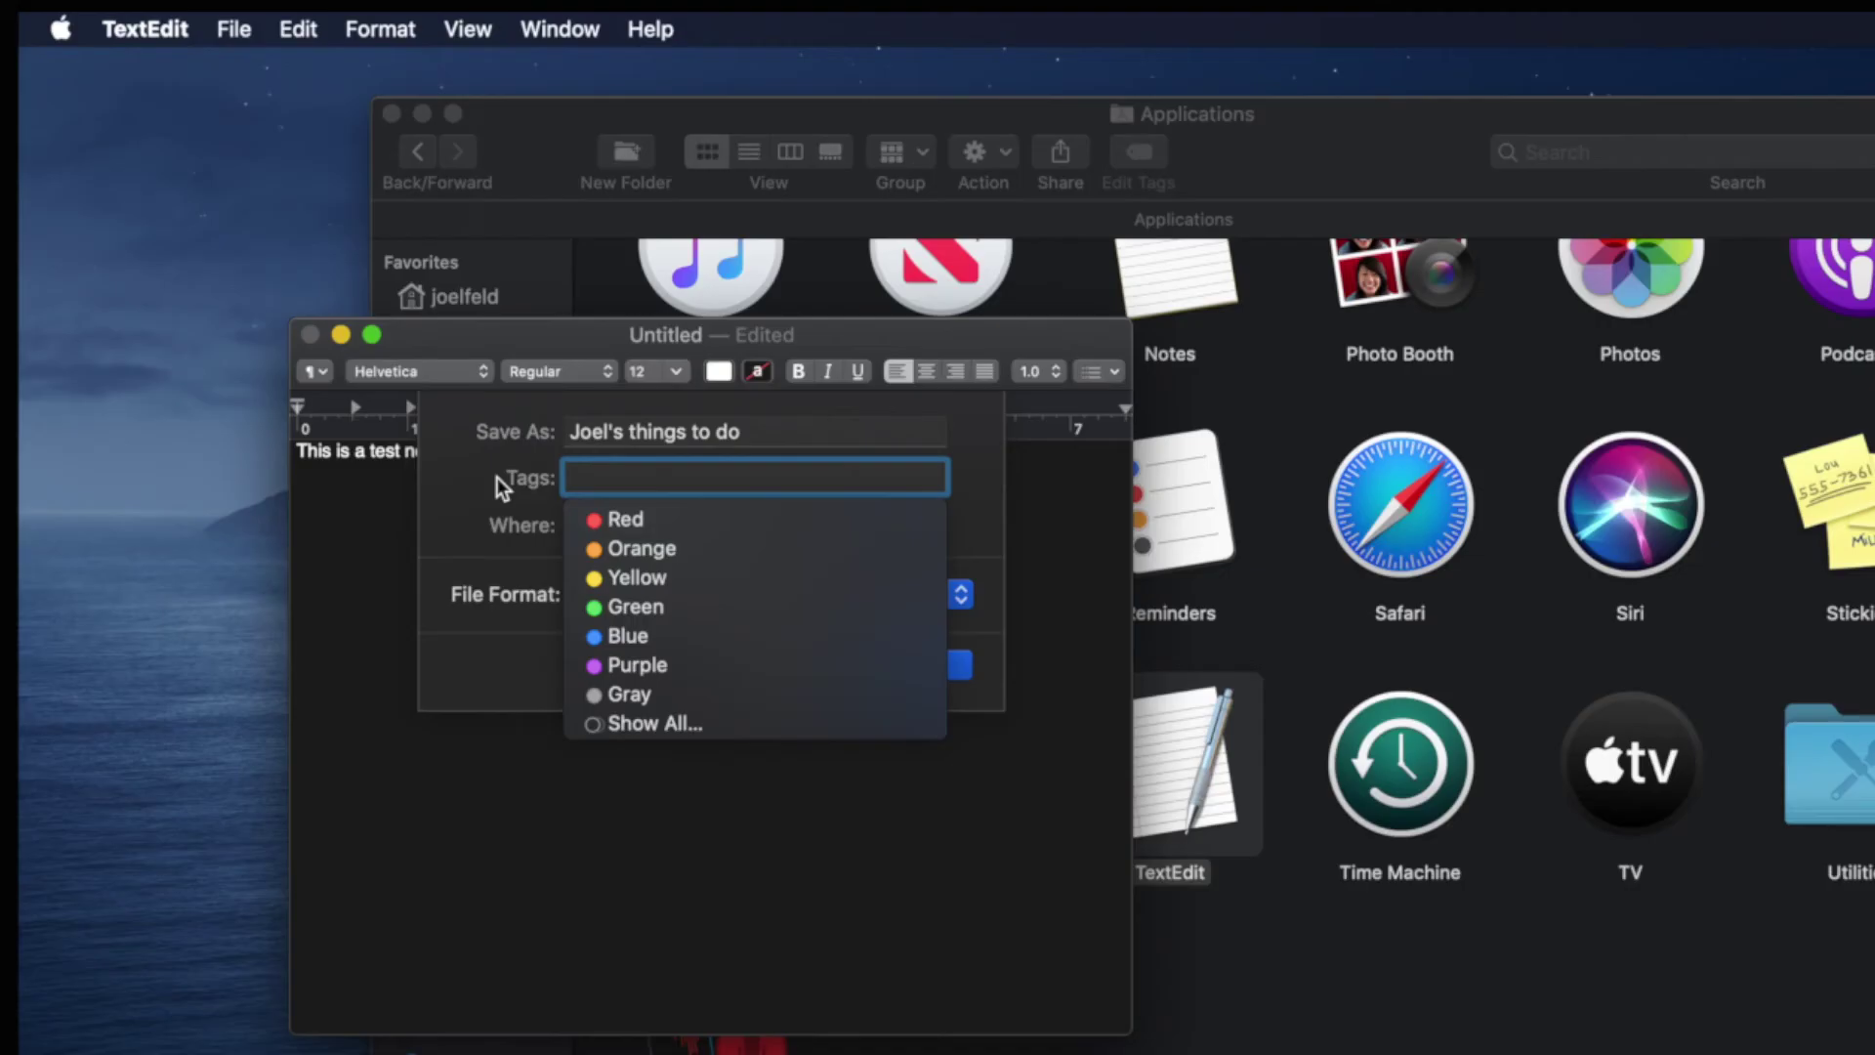
pyautogui.press('Tab')
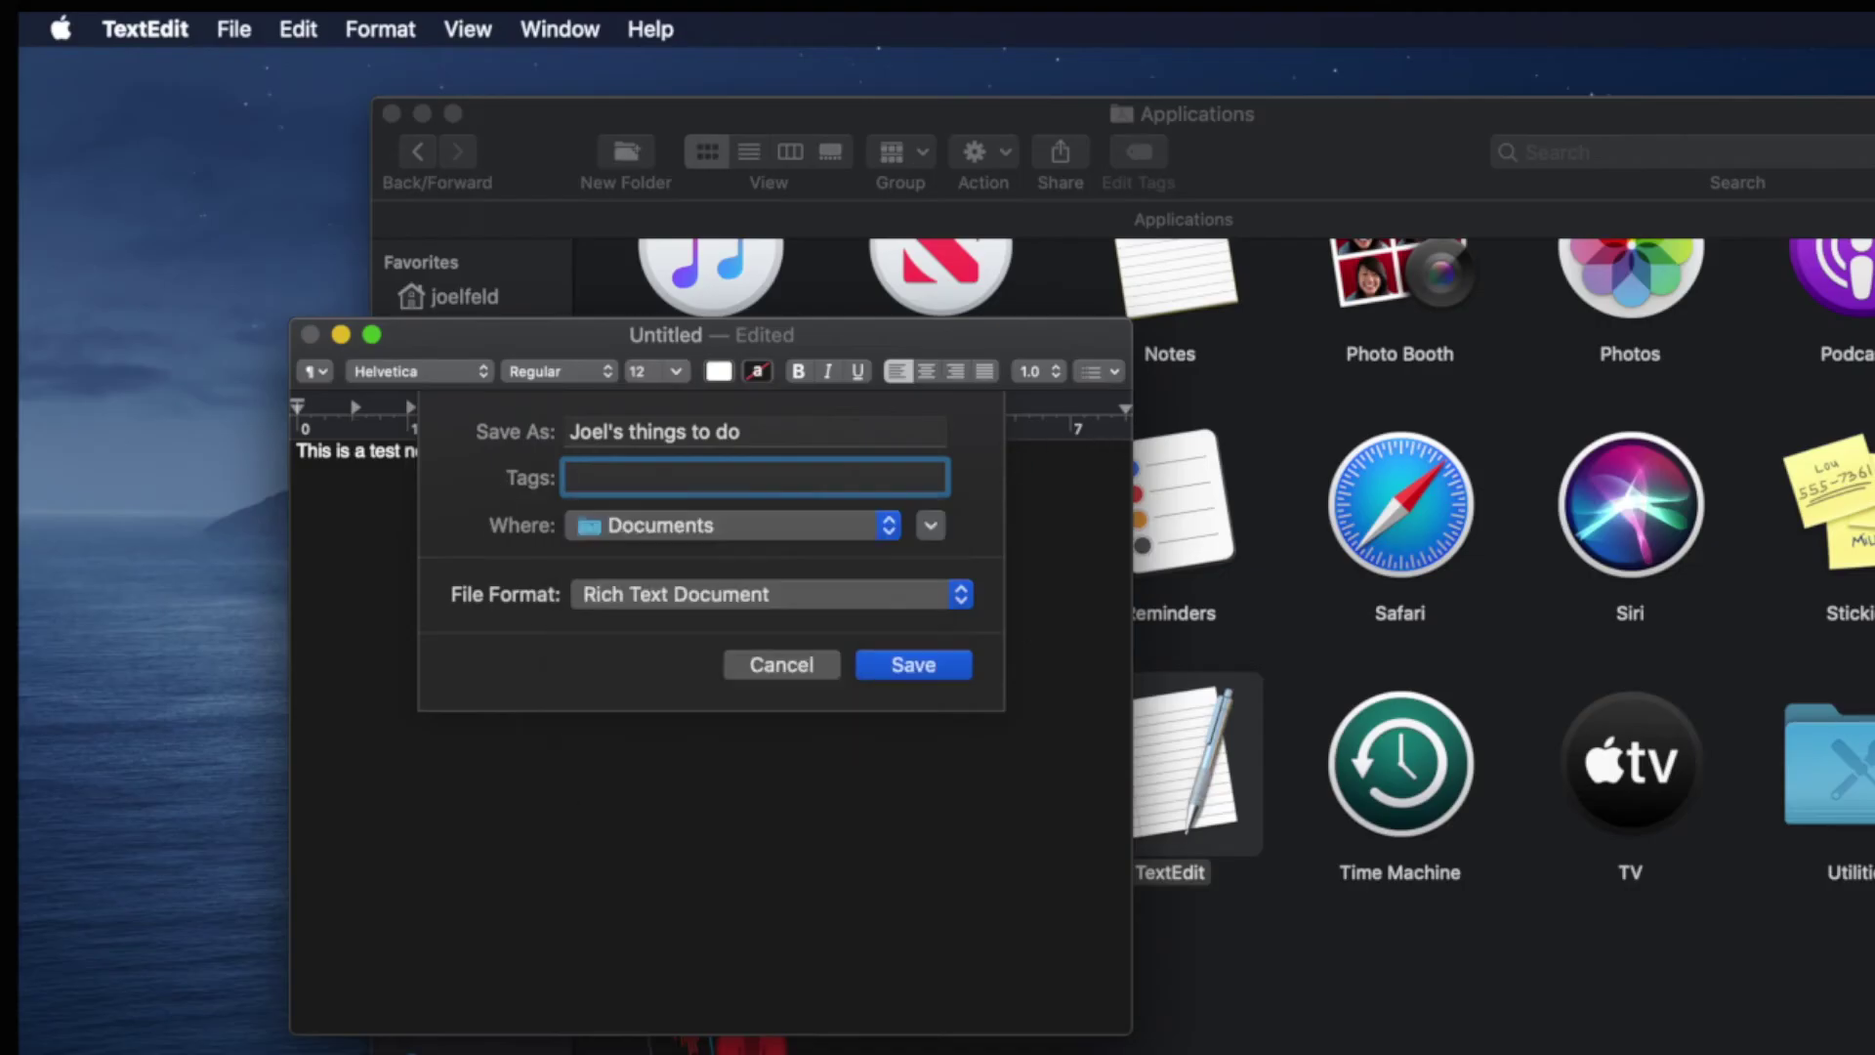
pyautogui.click(666, 530)
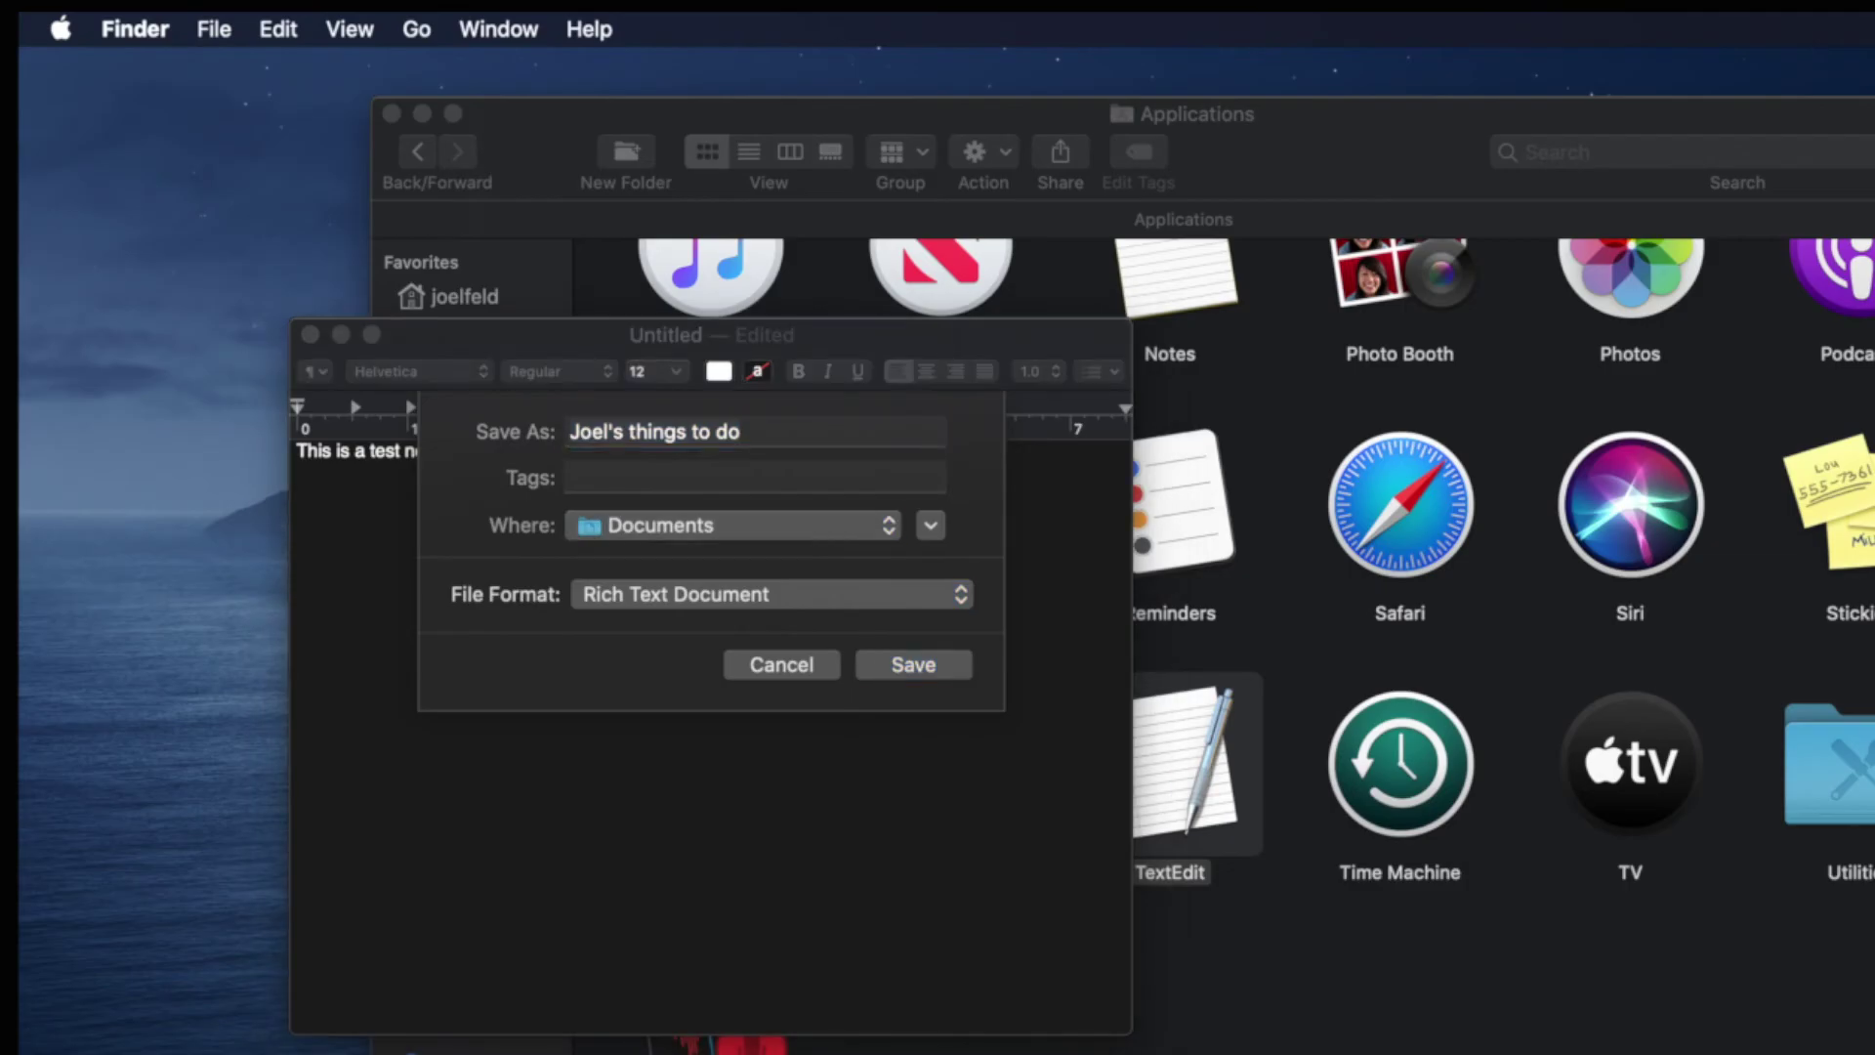
pyautogui.click(670, 528)
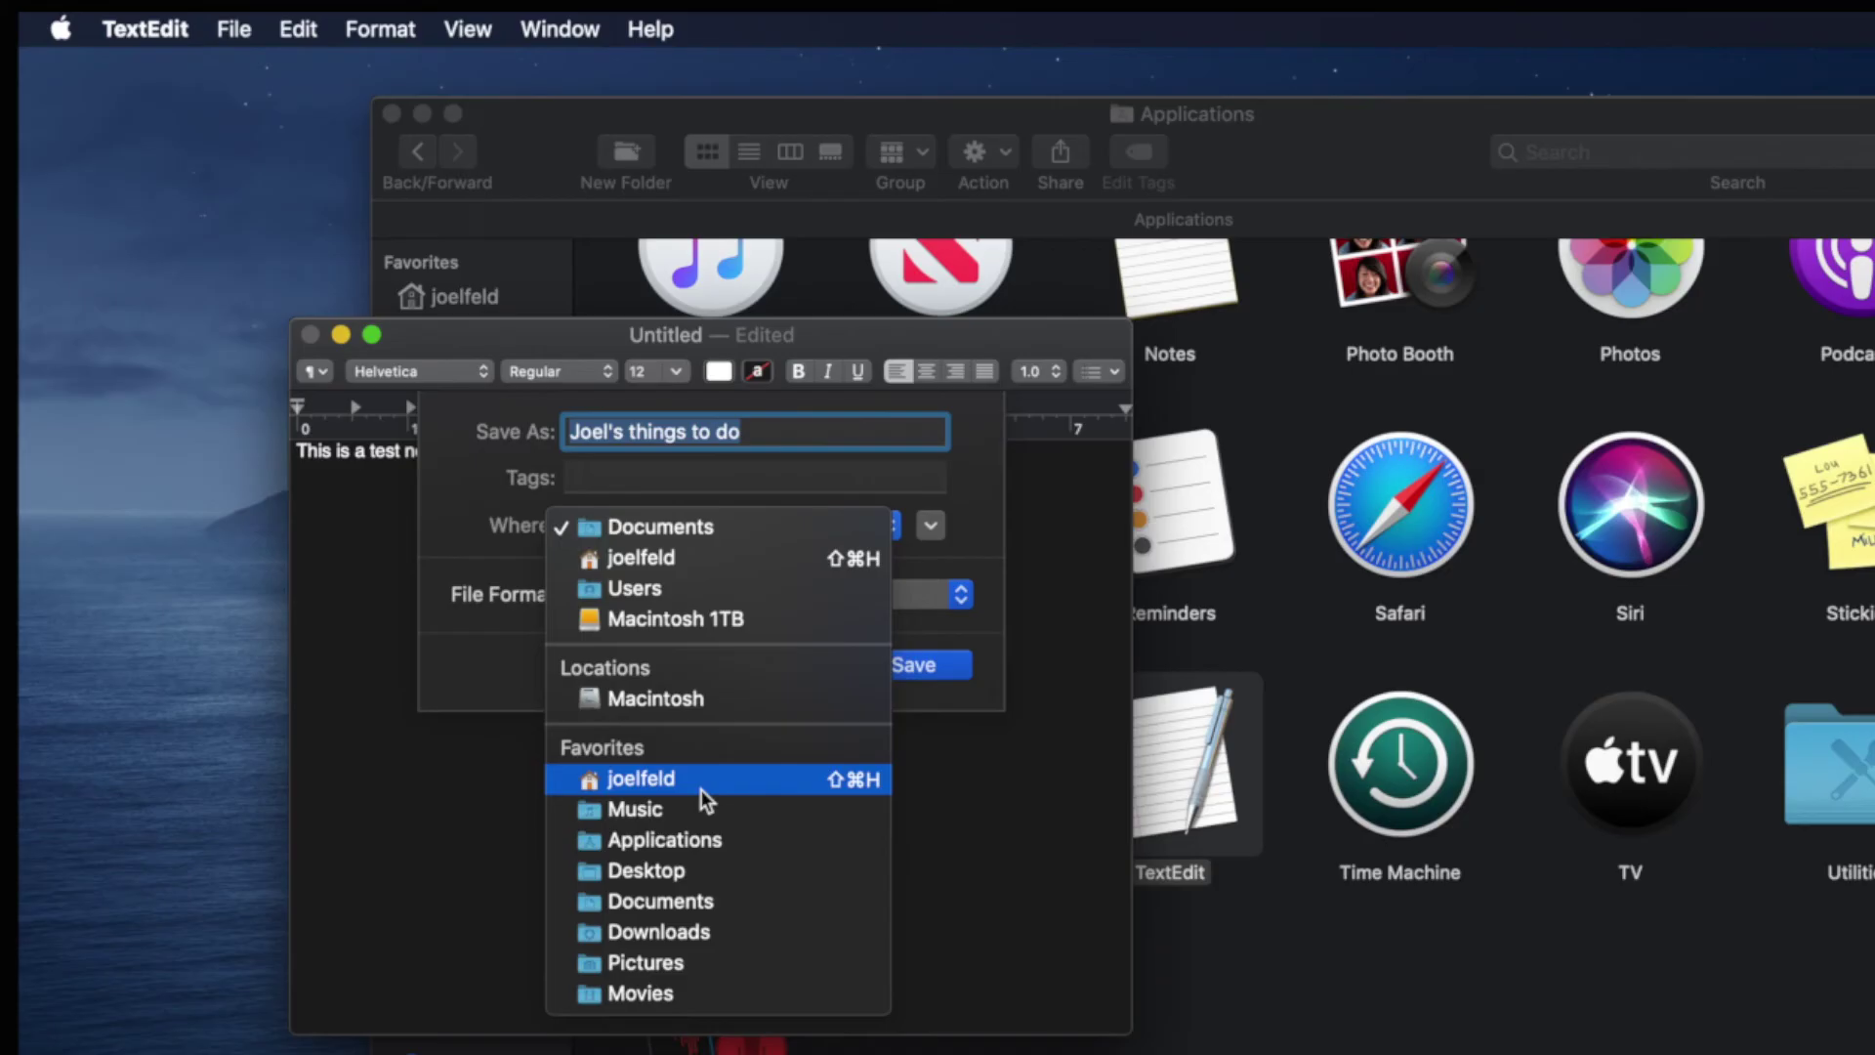
pyautogui.click(945, 523)
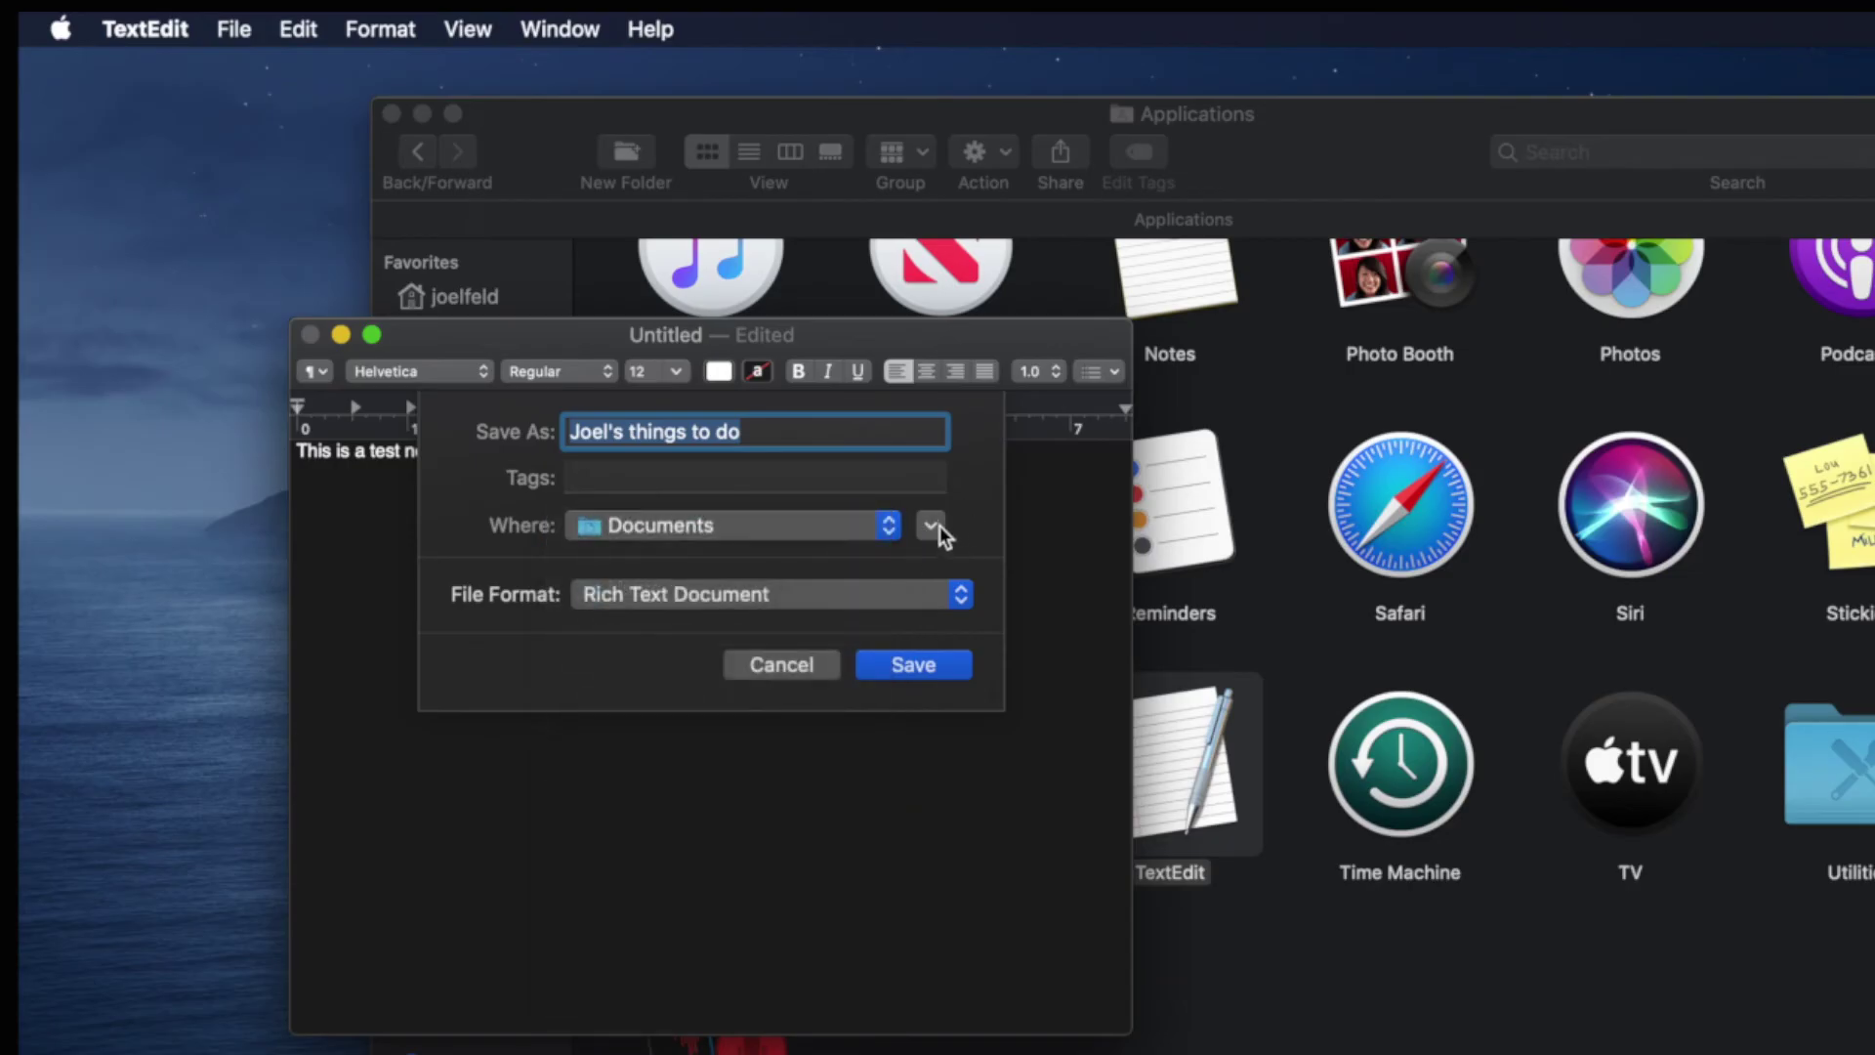
# Expand the save dialog to its full folder browser and make it taller, repositioning the note's window
pyautogui.click(936, 528)
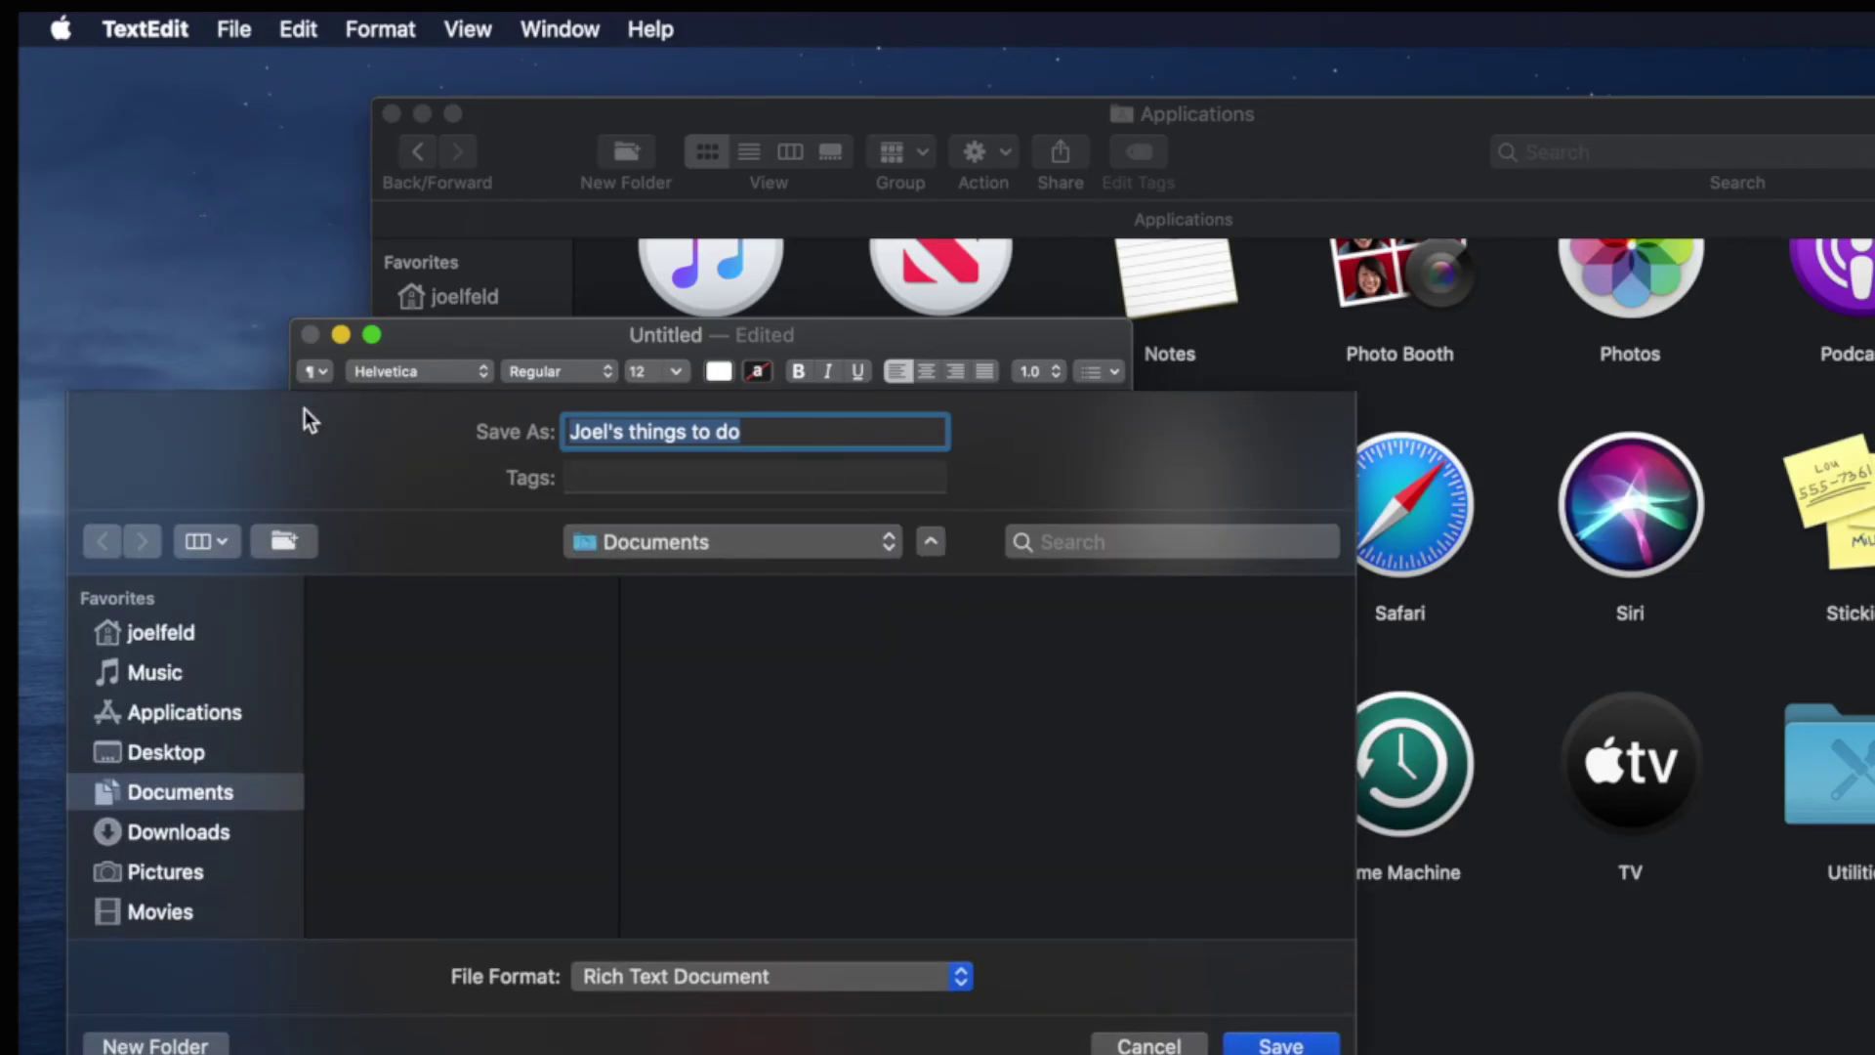
pyautogui.moveTo(462, 332); pyautogui.dragTo(510, 205)
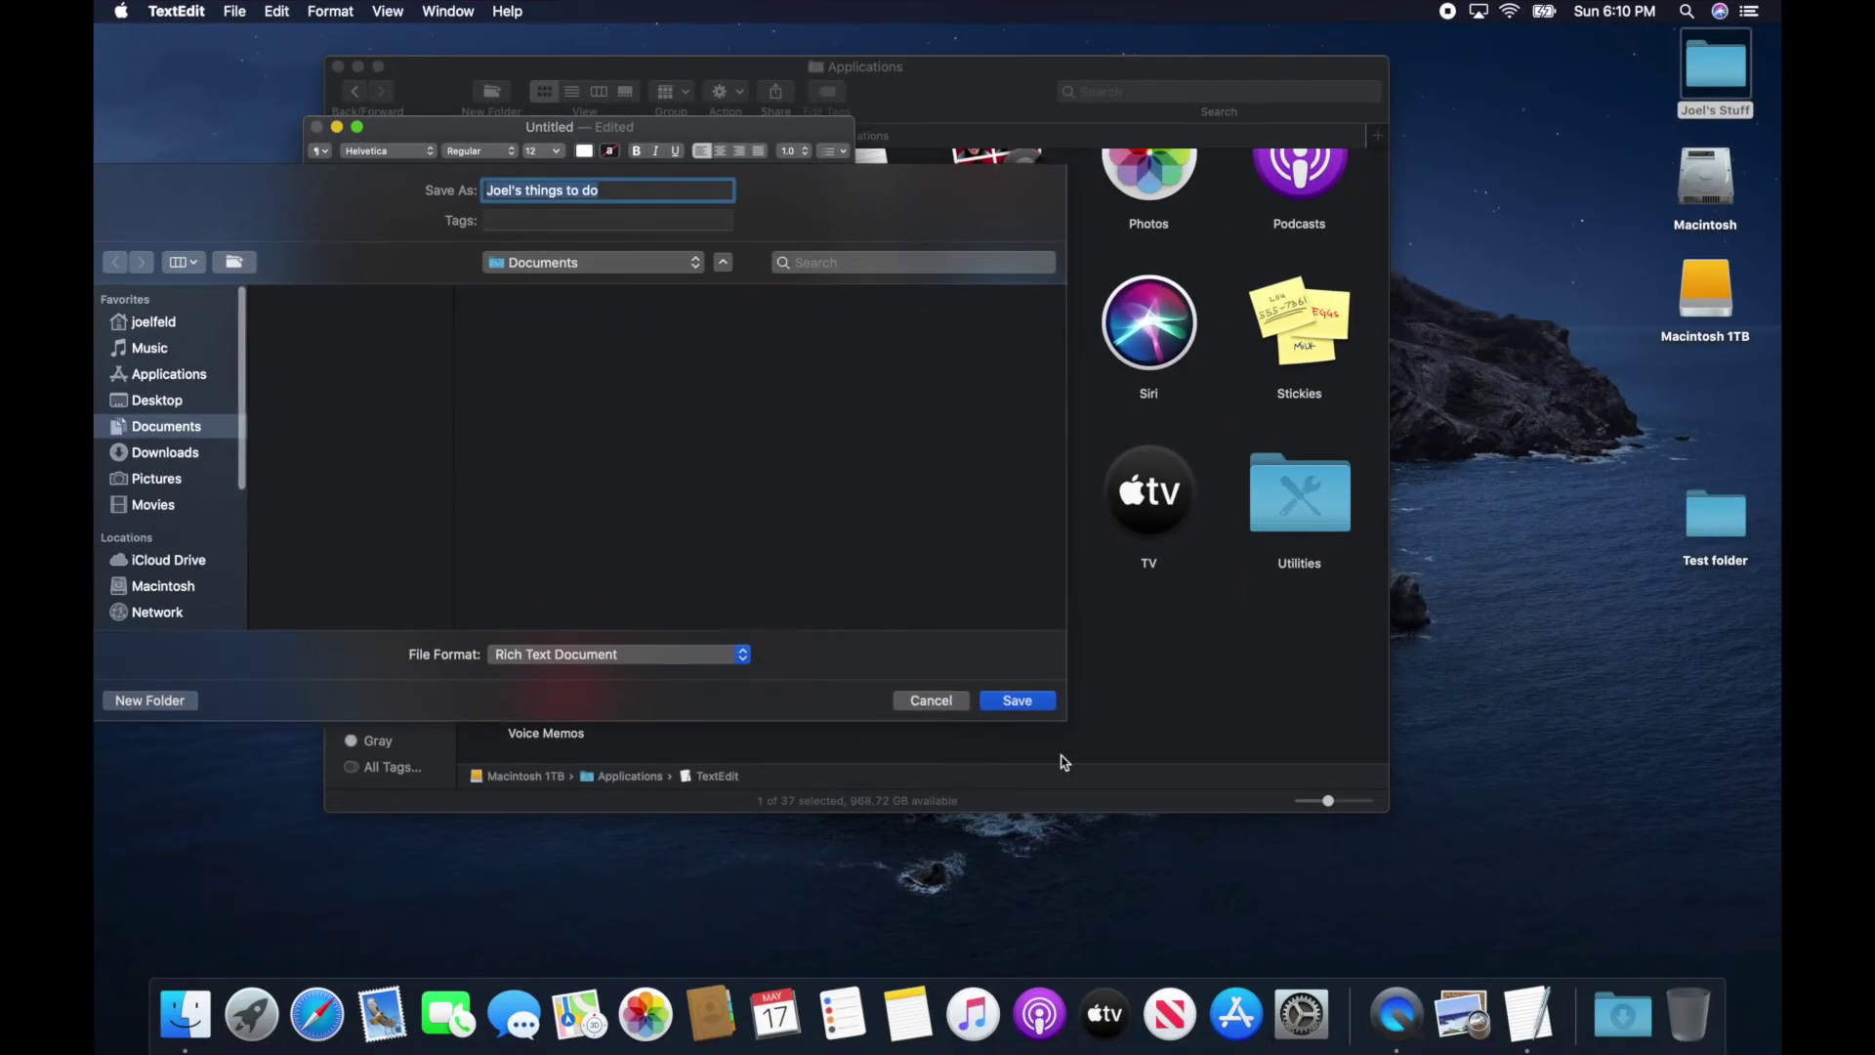
pyautogui.moveTo(1065, 721); pyautogui.dragTo(1045, 867)
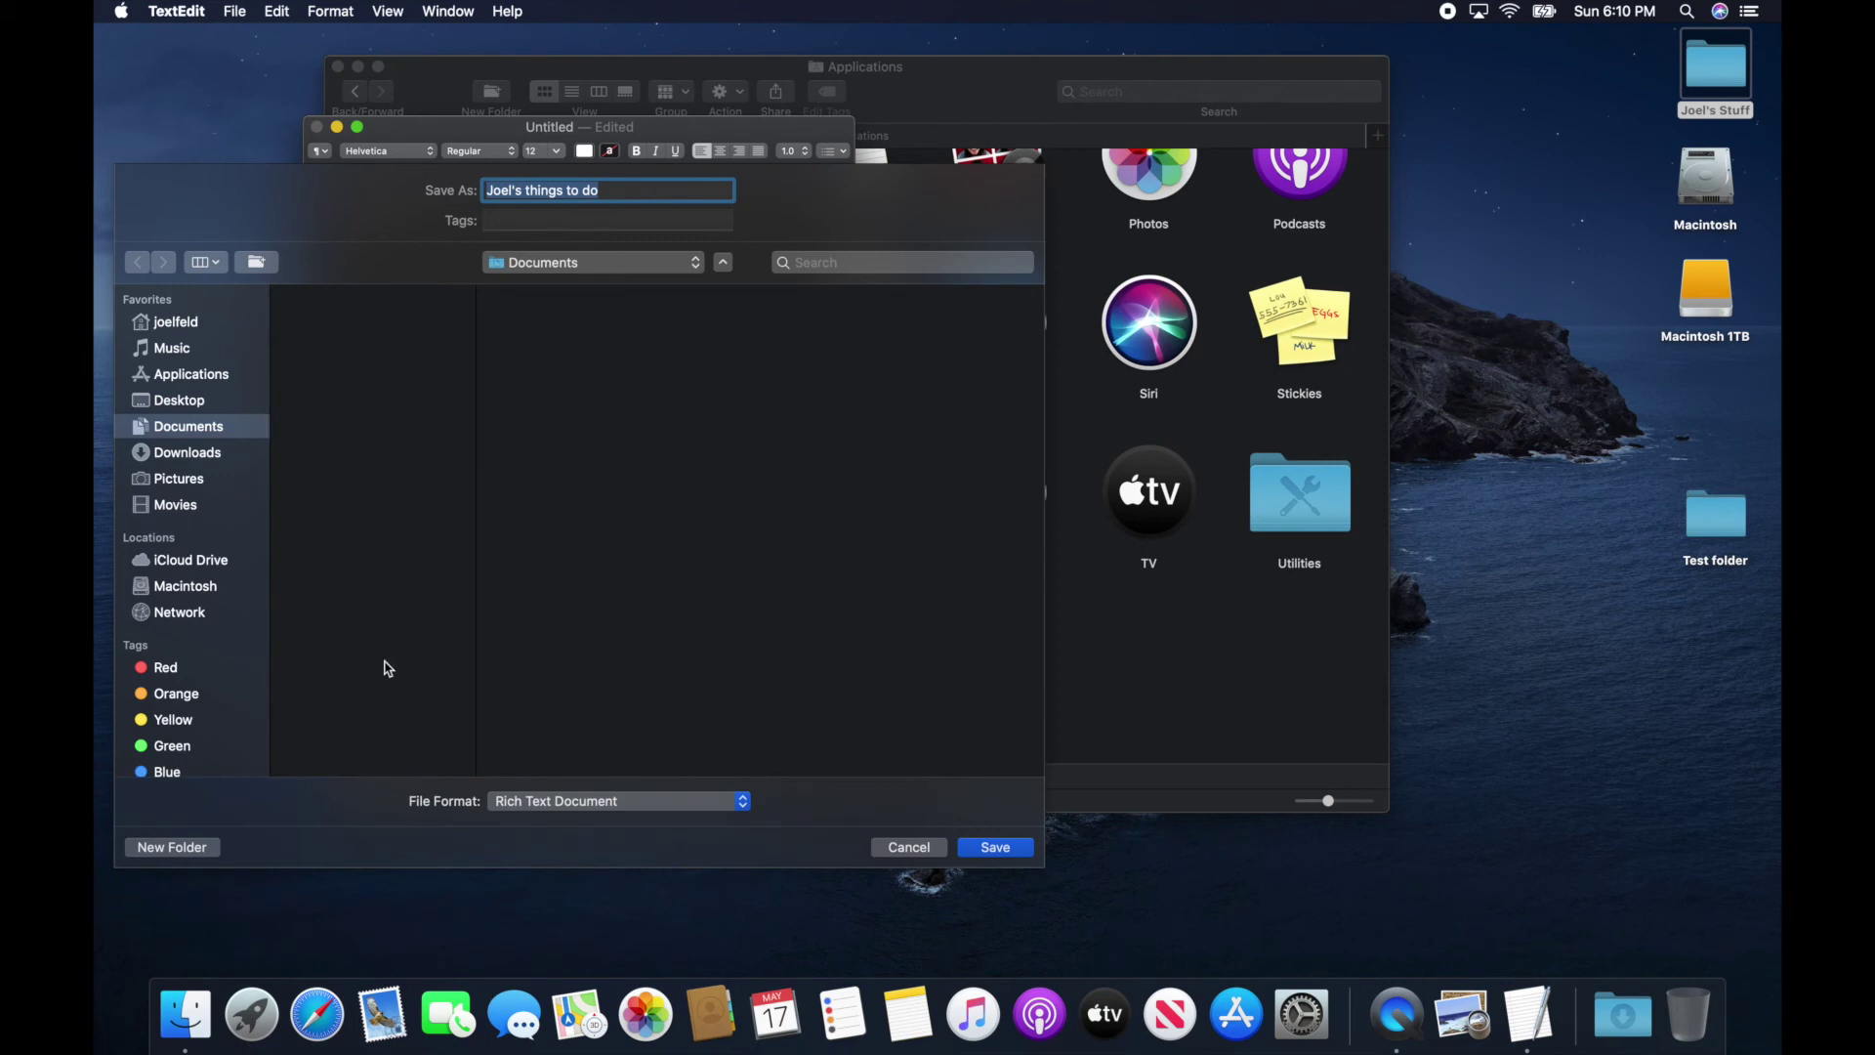
# Choose the owner's "Stuff" folder on the Desktop, reached through the home folder, and save the note there
pyautogui.scroll(1, 193, 403)
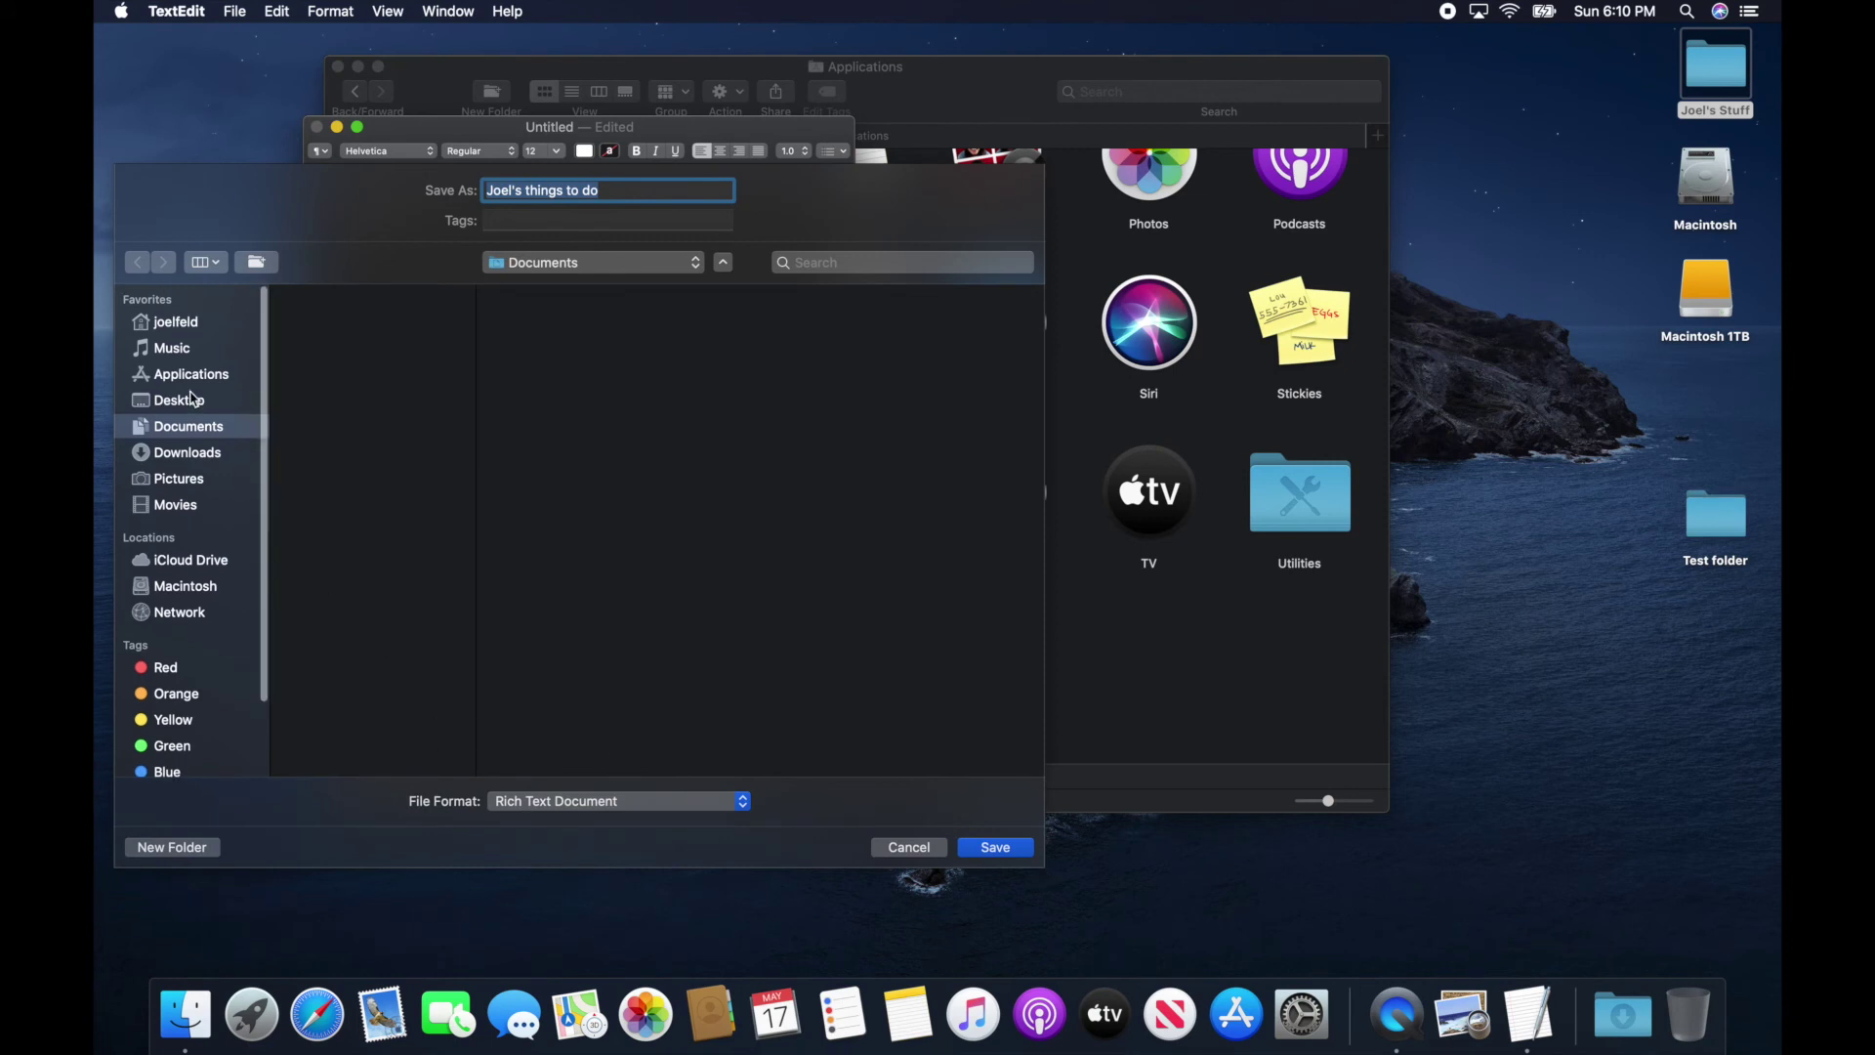
pyautogui.click(174, 403)
pyautogui.click(178, 326)
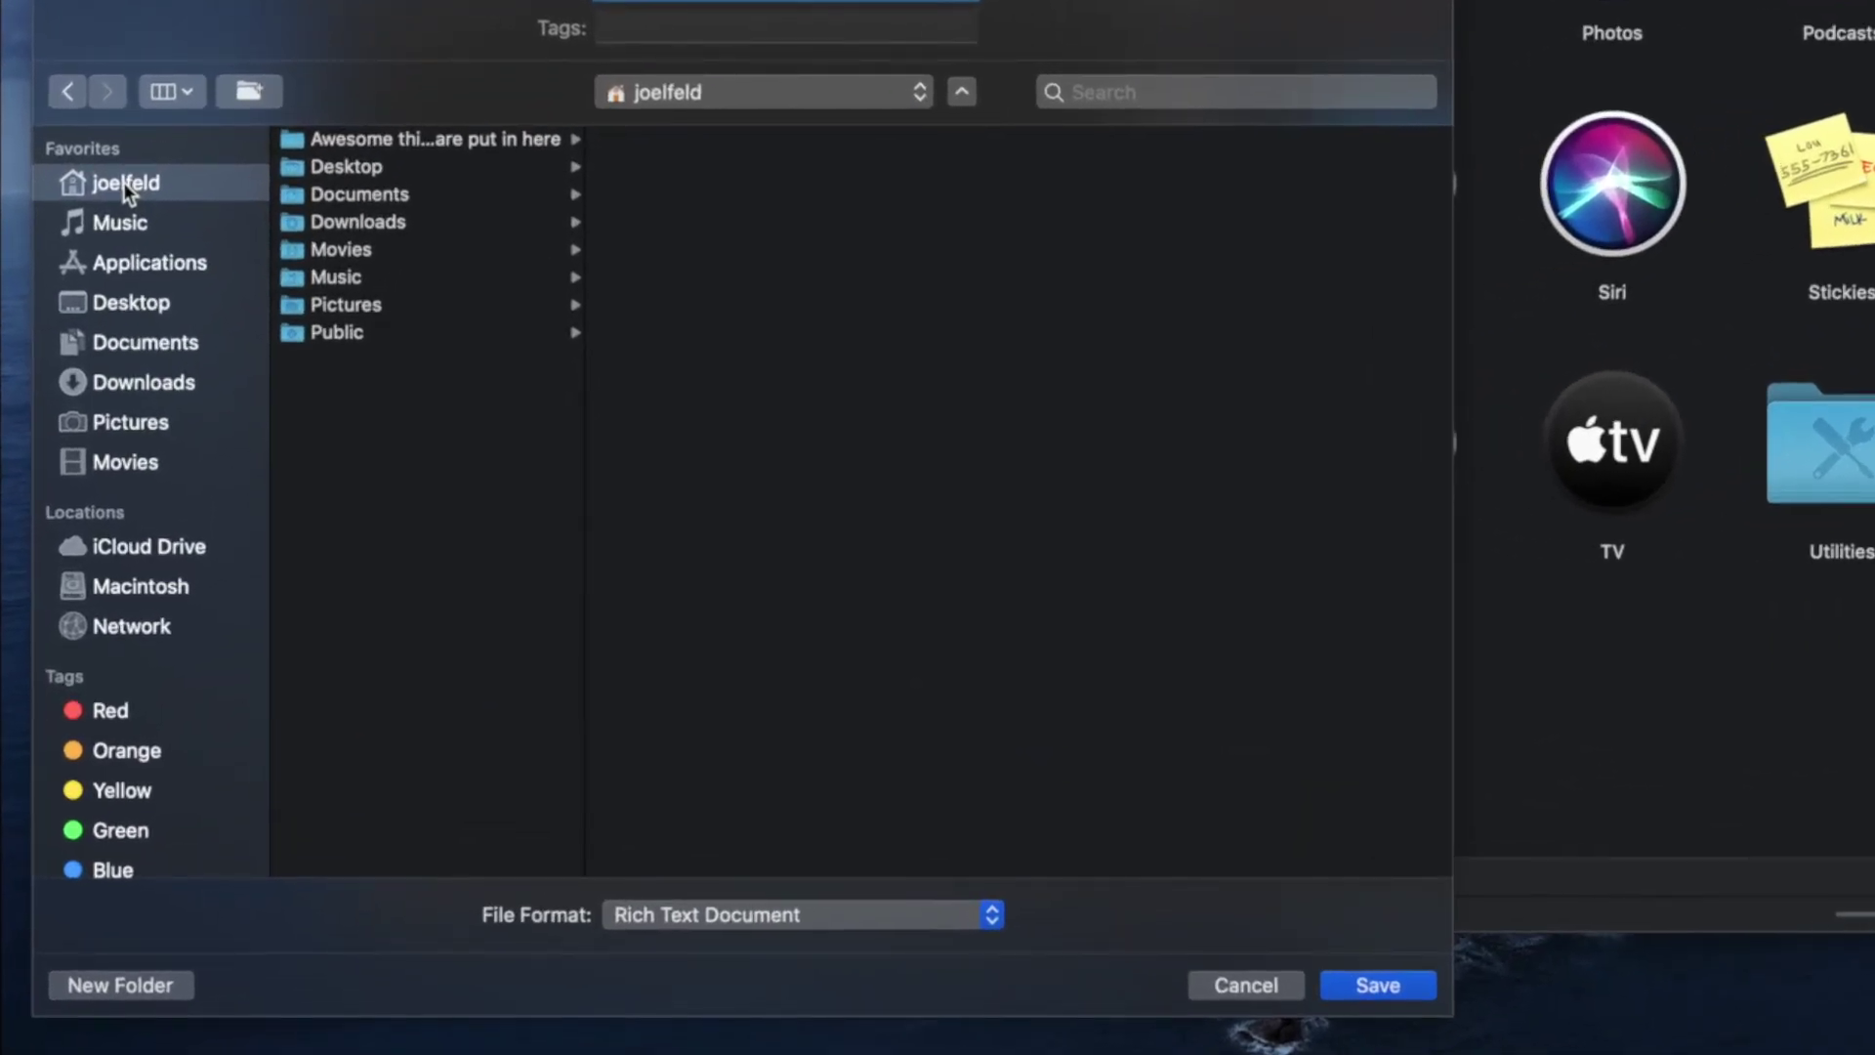
pyautogui.click(335, 168)
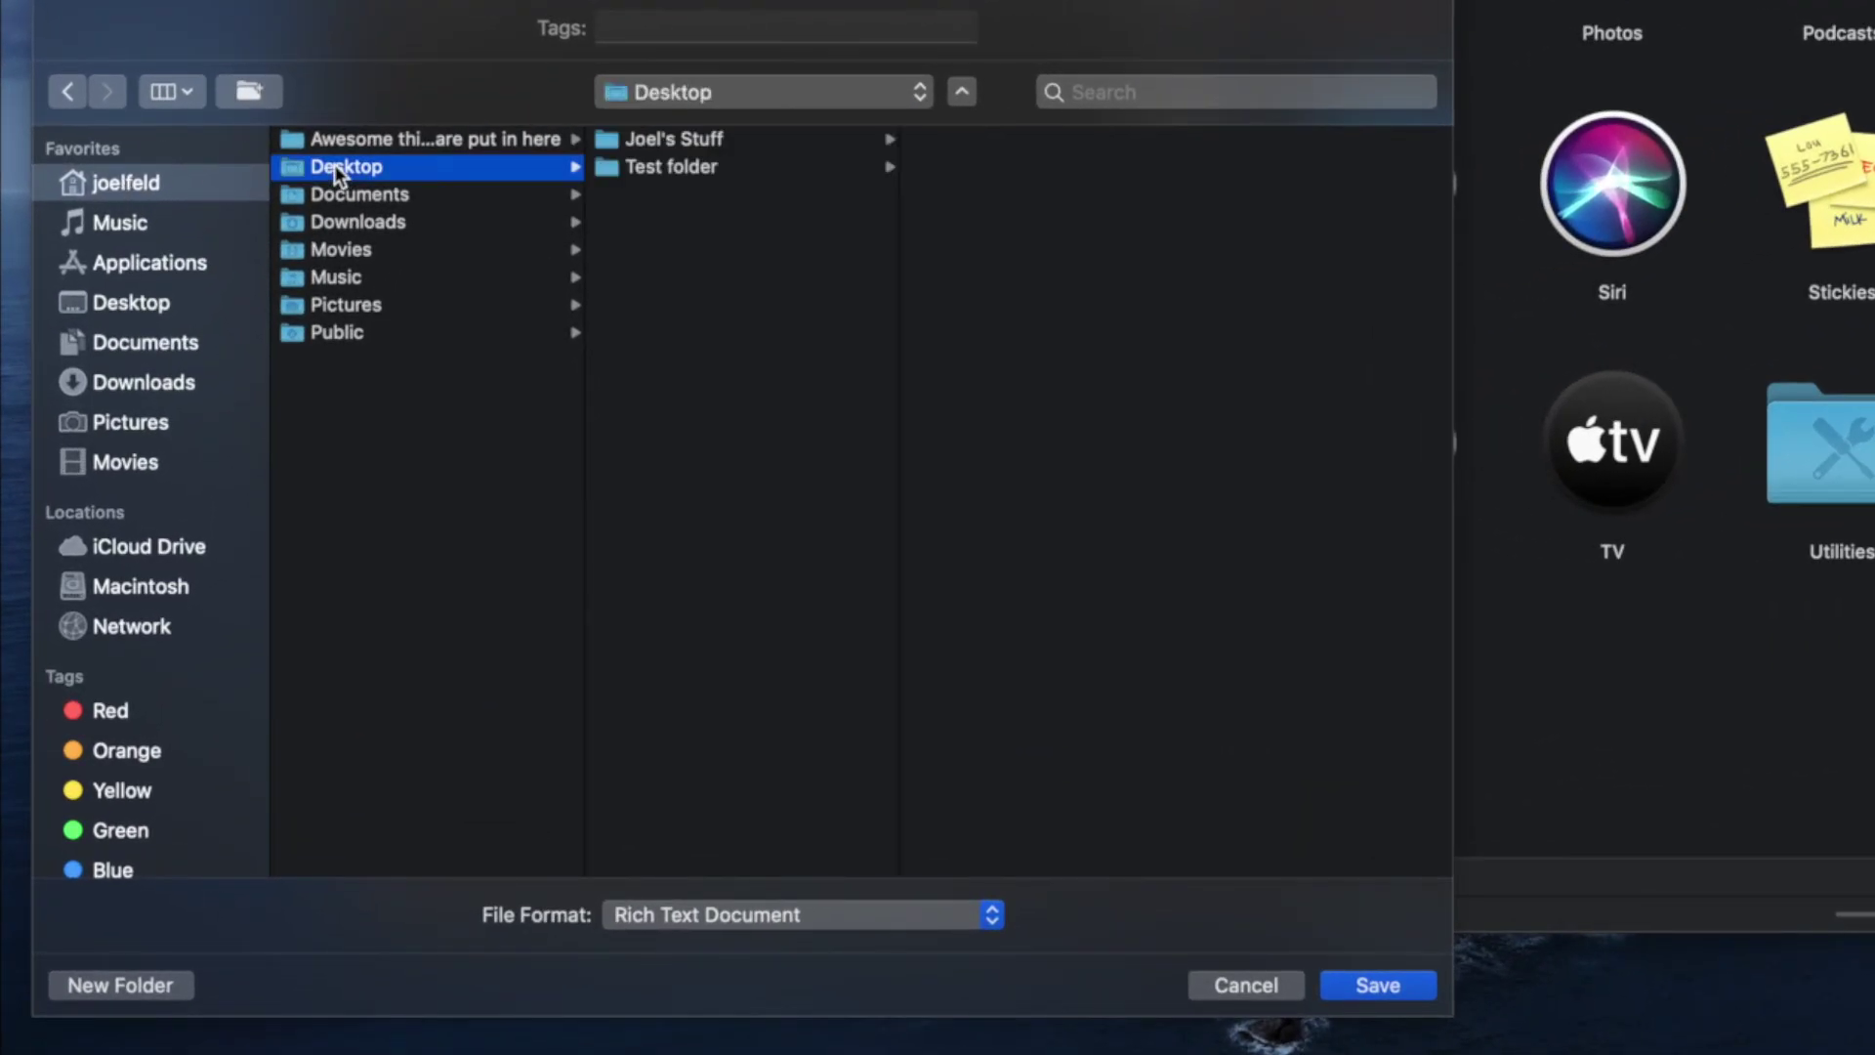
pyautogui.click(653, 141)
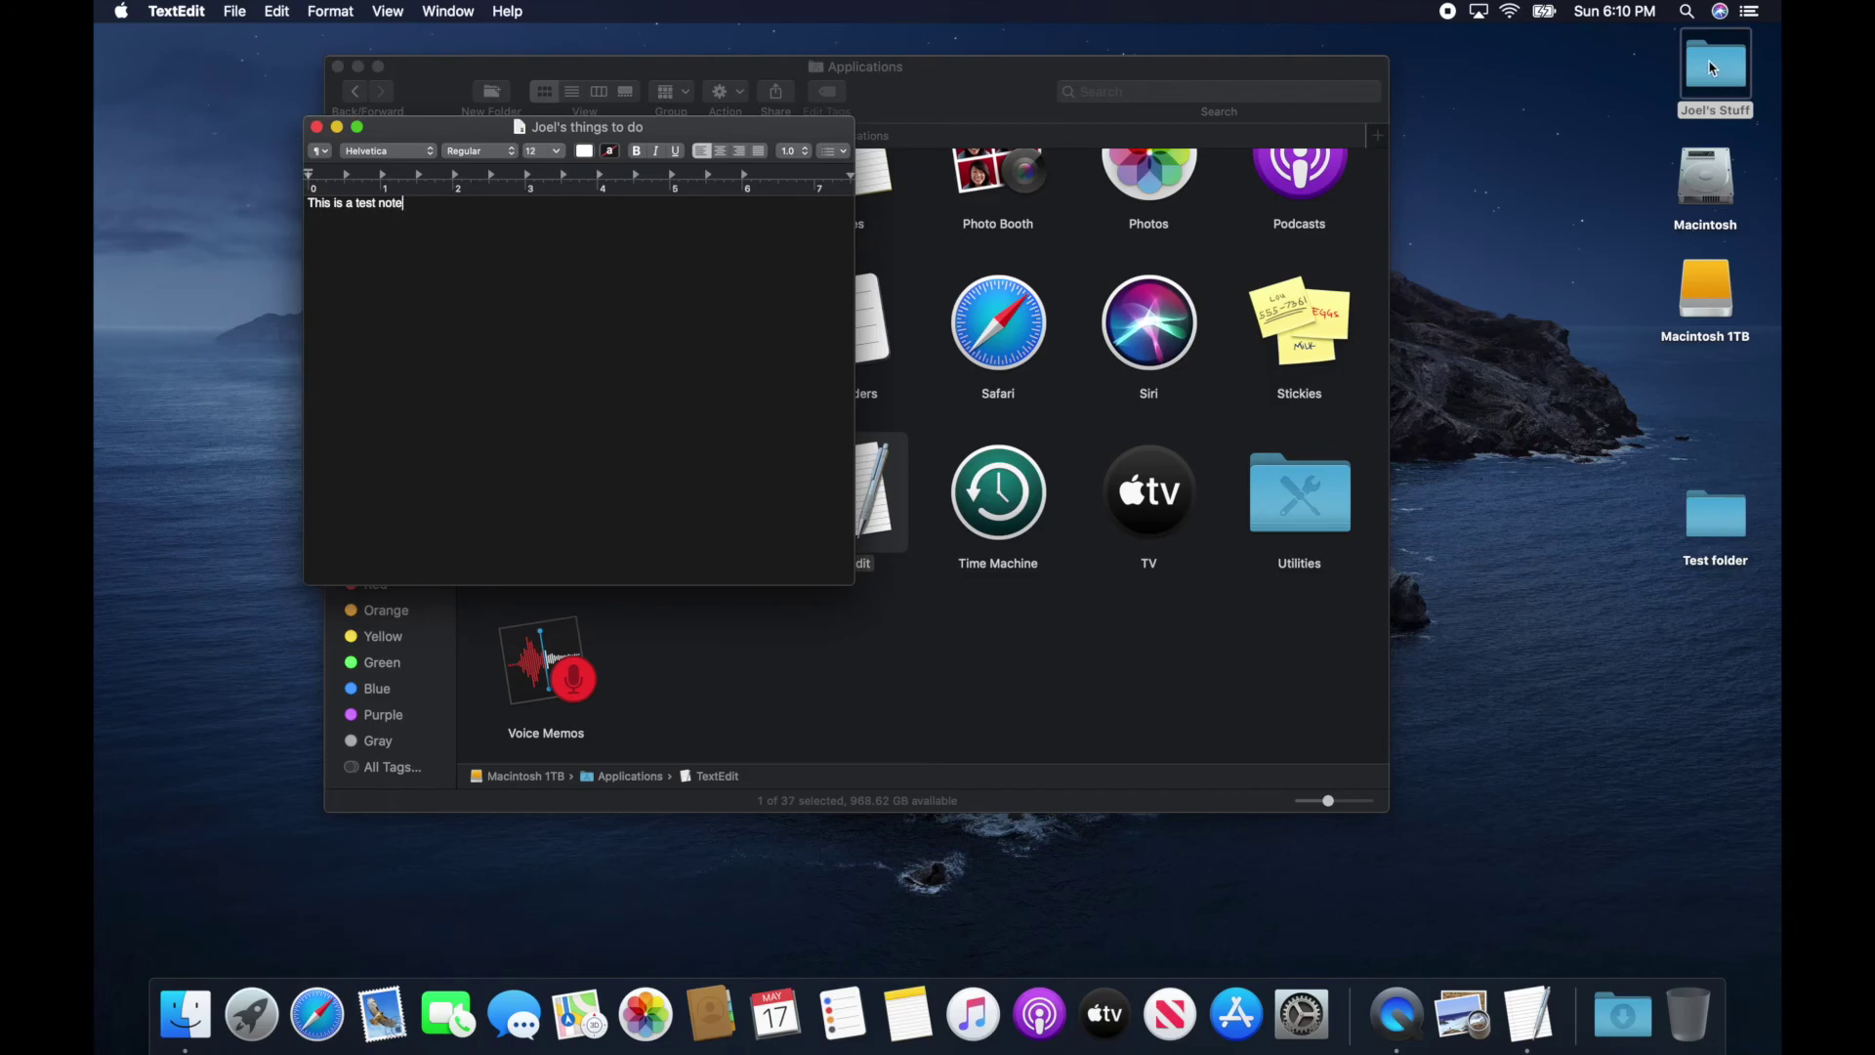
# Open the owner's "Stuff" folder from the desktop, select the saved note and move the folder window clear of TextEdit
pyautogui.doubleClick(1712, 68)
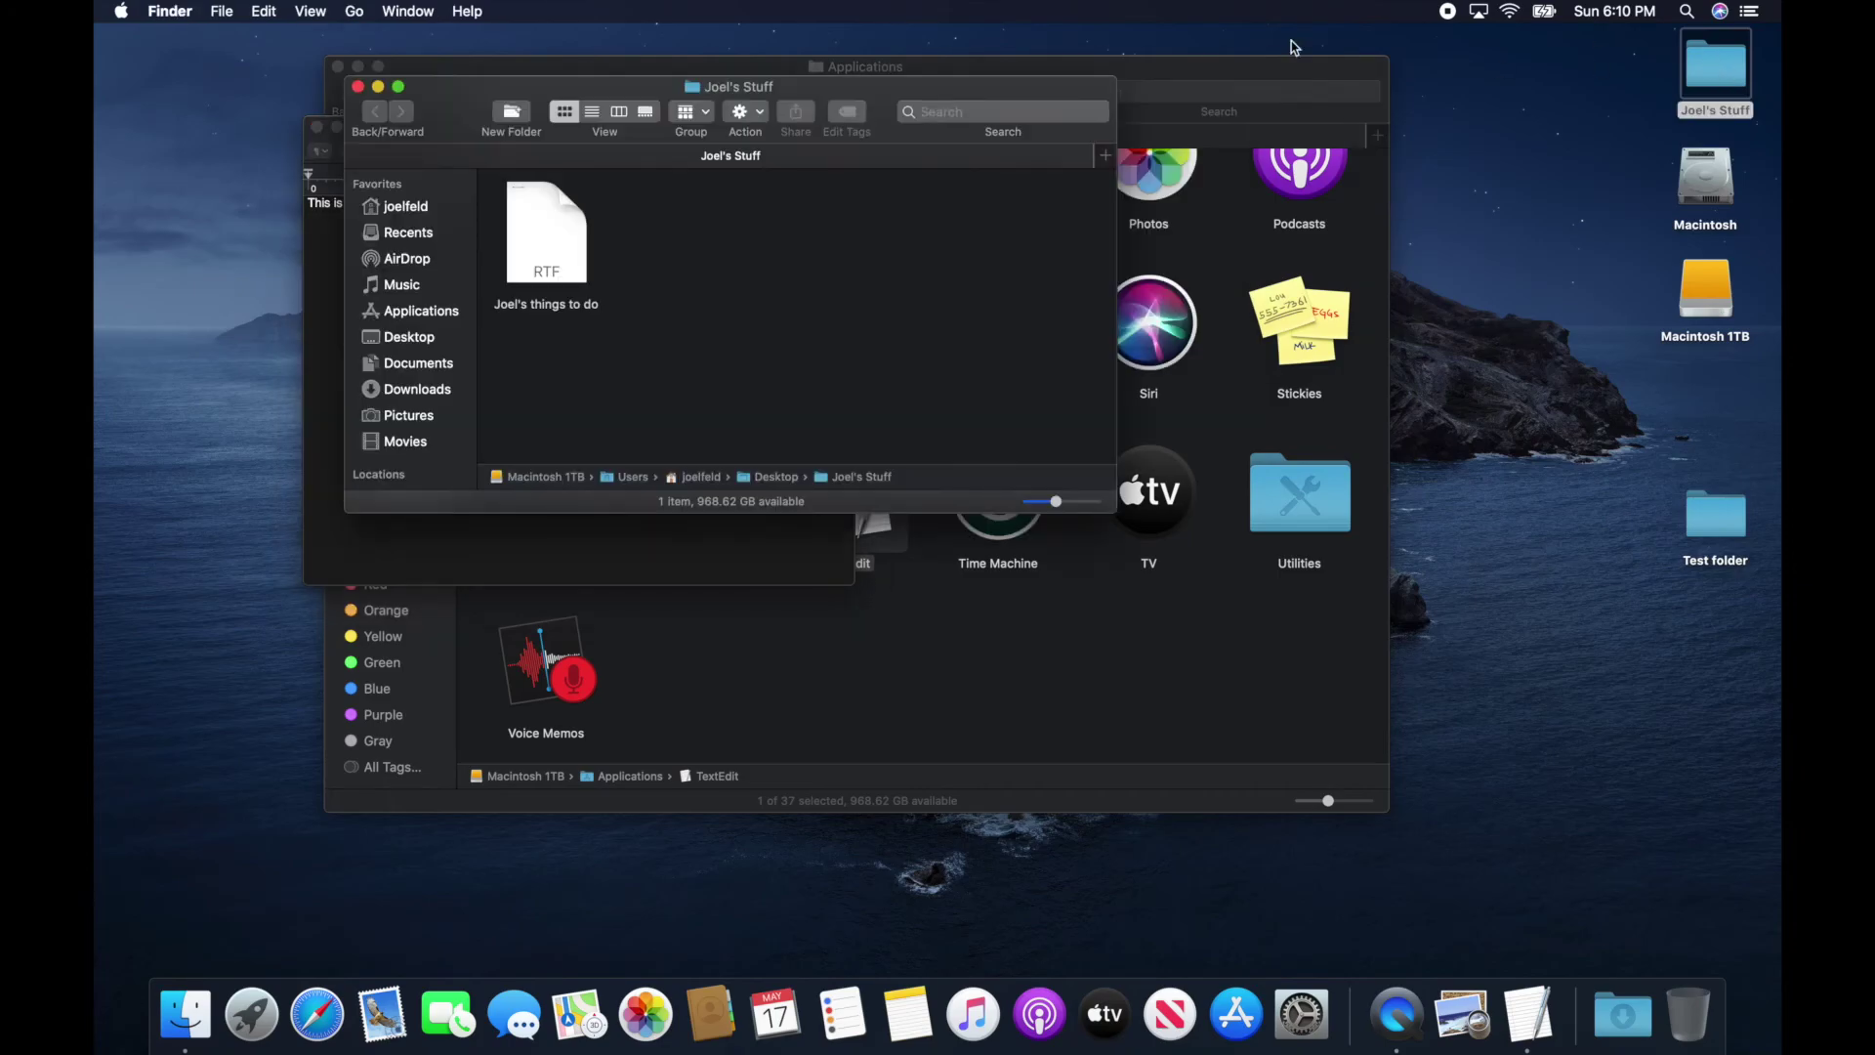
pyautogui.click(547, 230)
pyautogui.moveTo(467, 117); pyautogui.dragTo(857, 322)
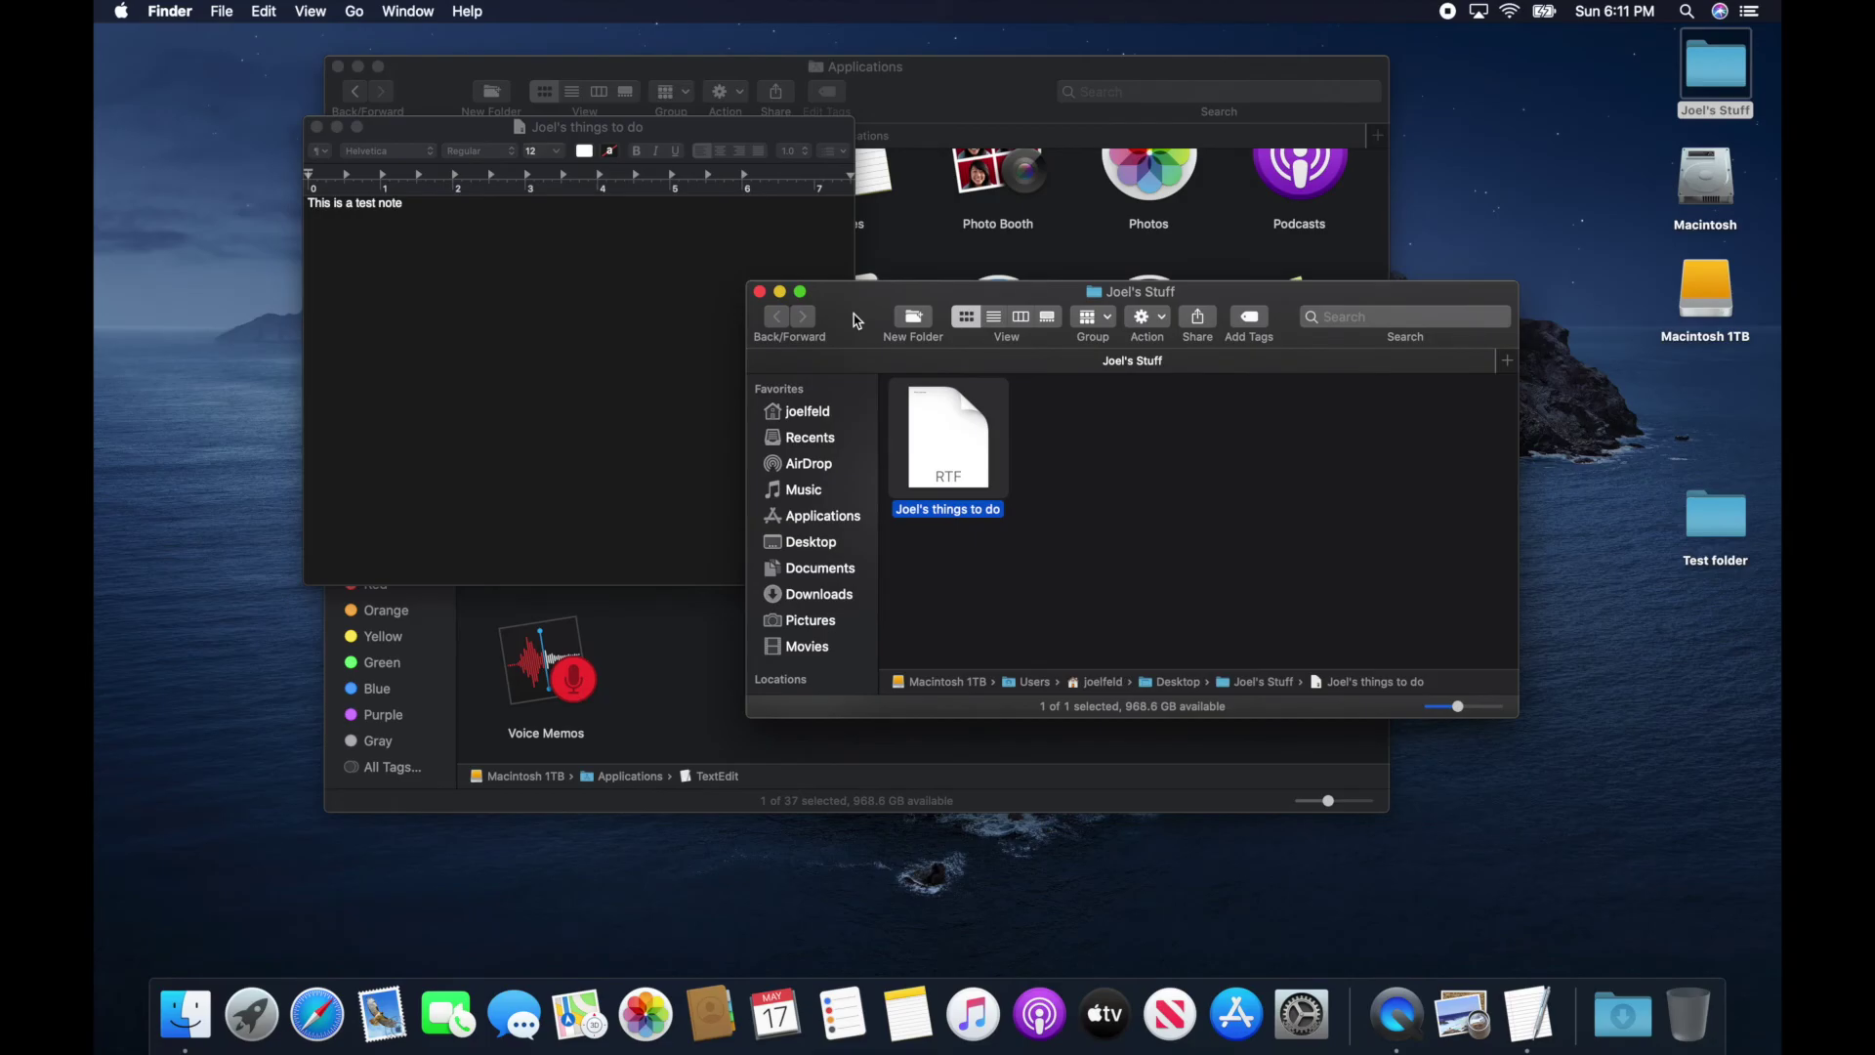
# Bring the note's window to the front and quit TextEdit
pyautogui.click(381, 269)
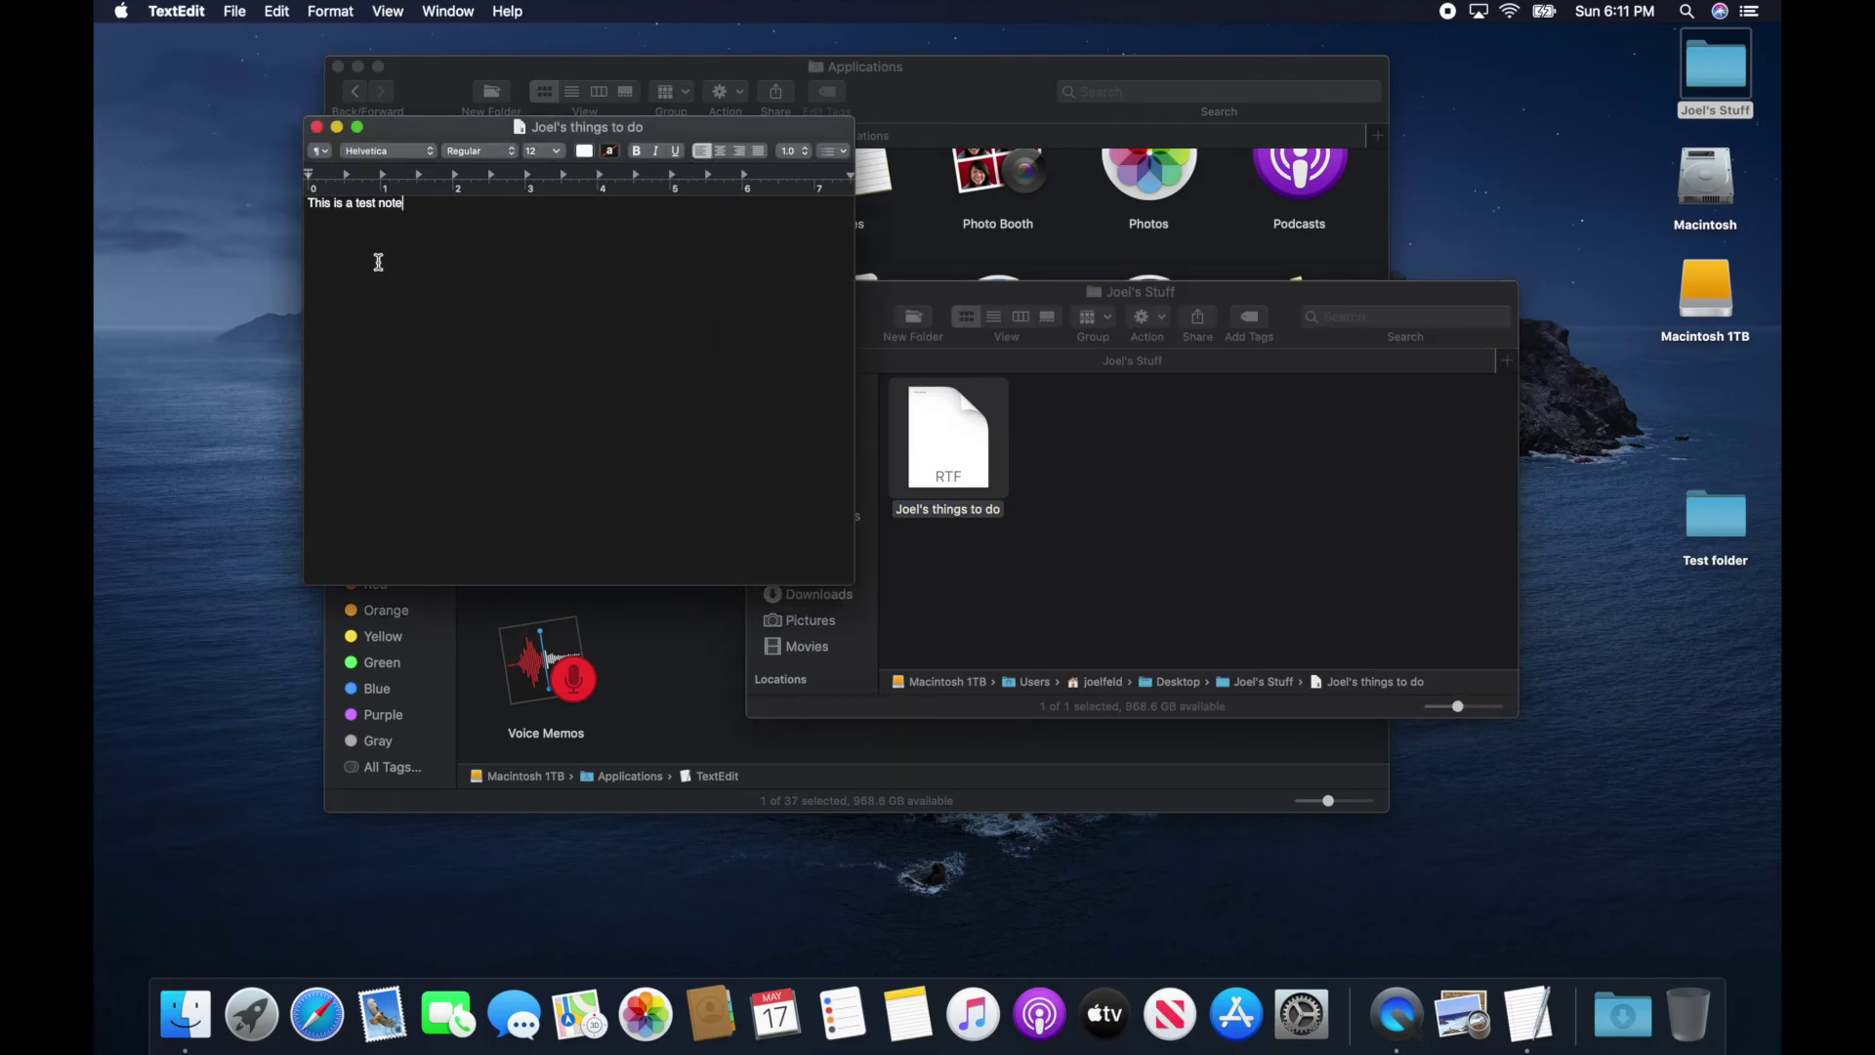
pyautogui.click(163, 6)
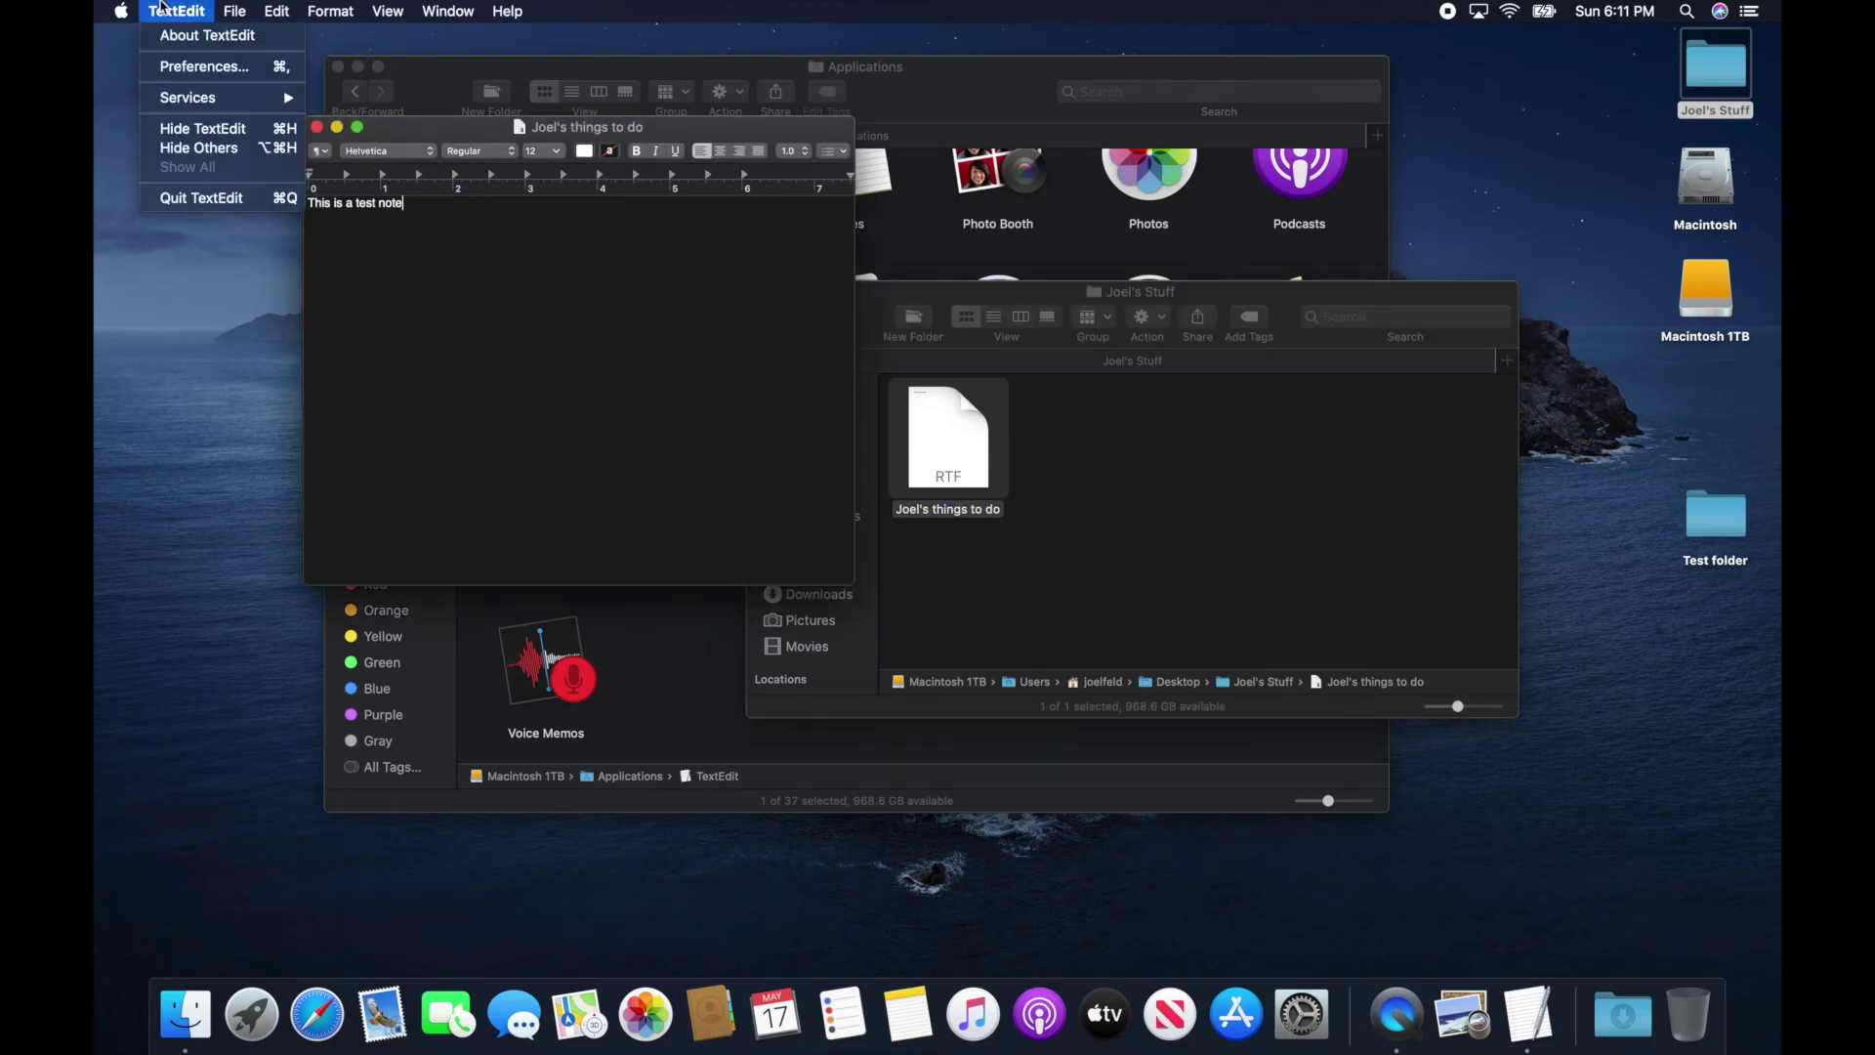
pyautogui.click(199, 200)
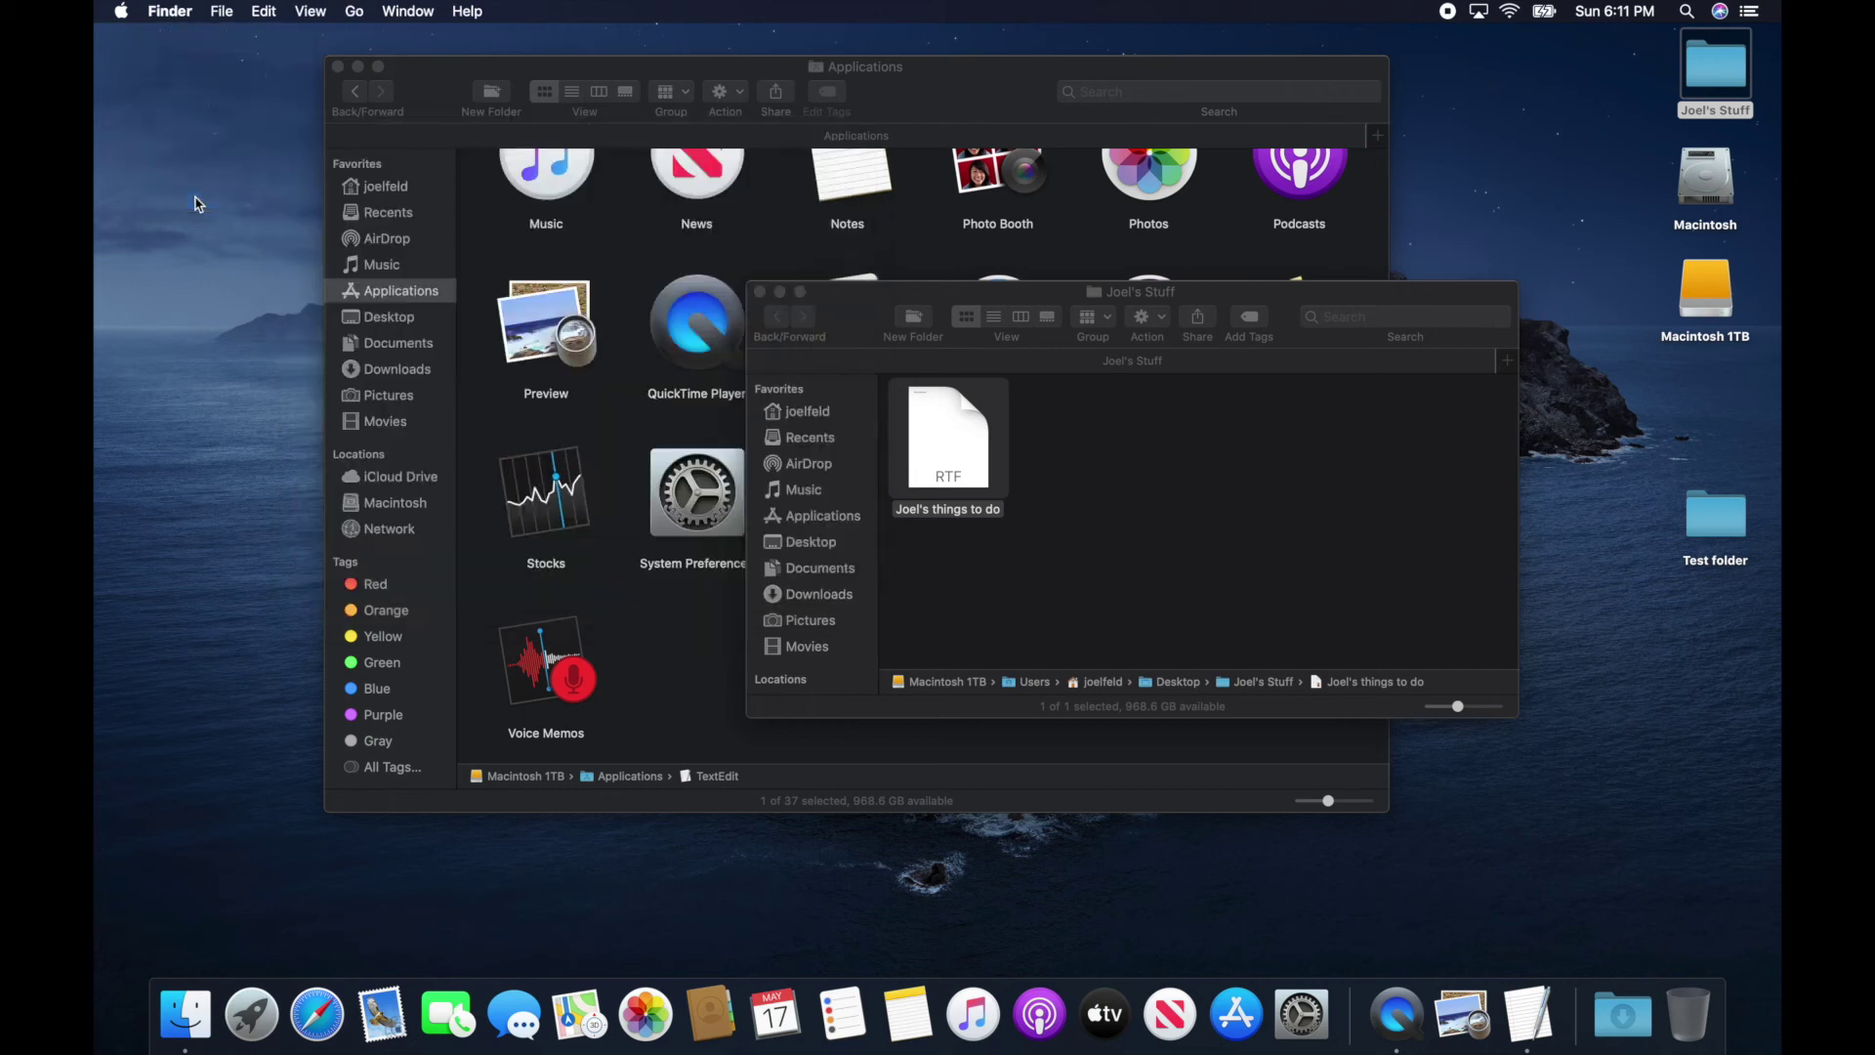
# Close the Applications window, then reposition and enlarge the owner's "Stuff" folder window
pyautogui.moveTo(858, 297); pyautogui.dragTo(589, 125)
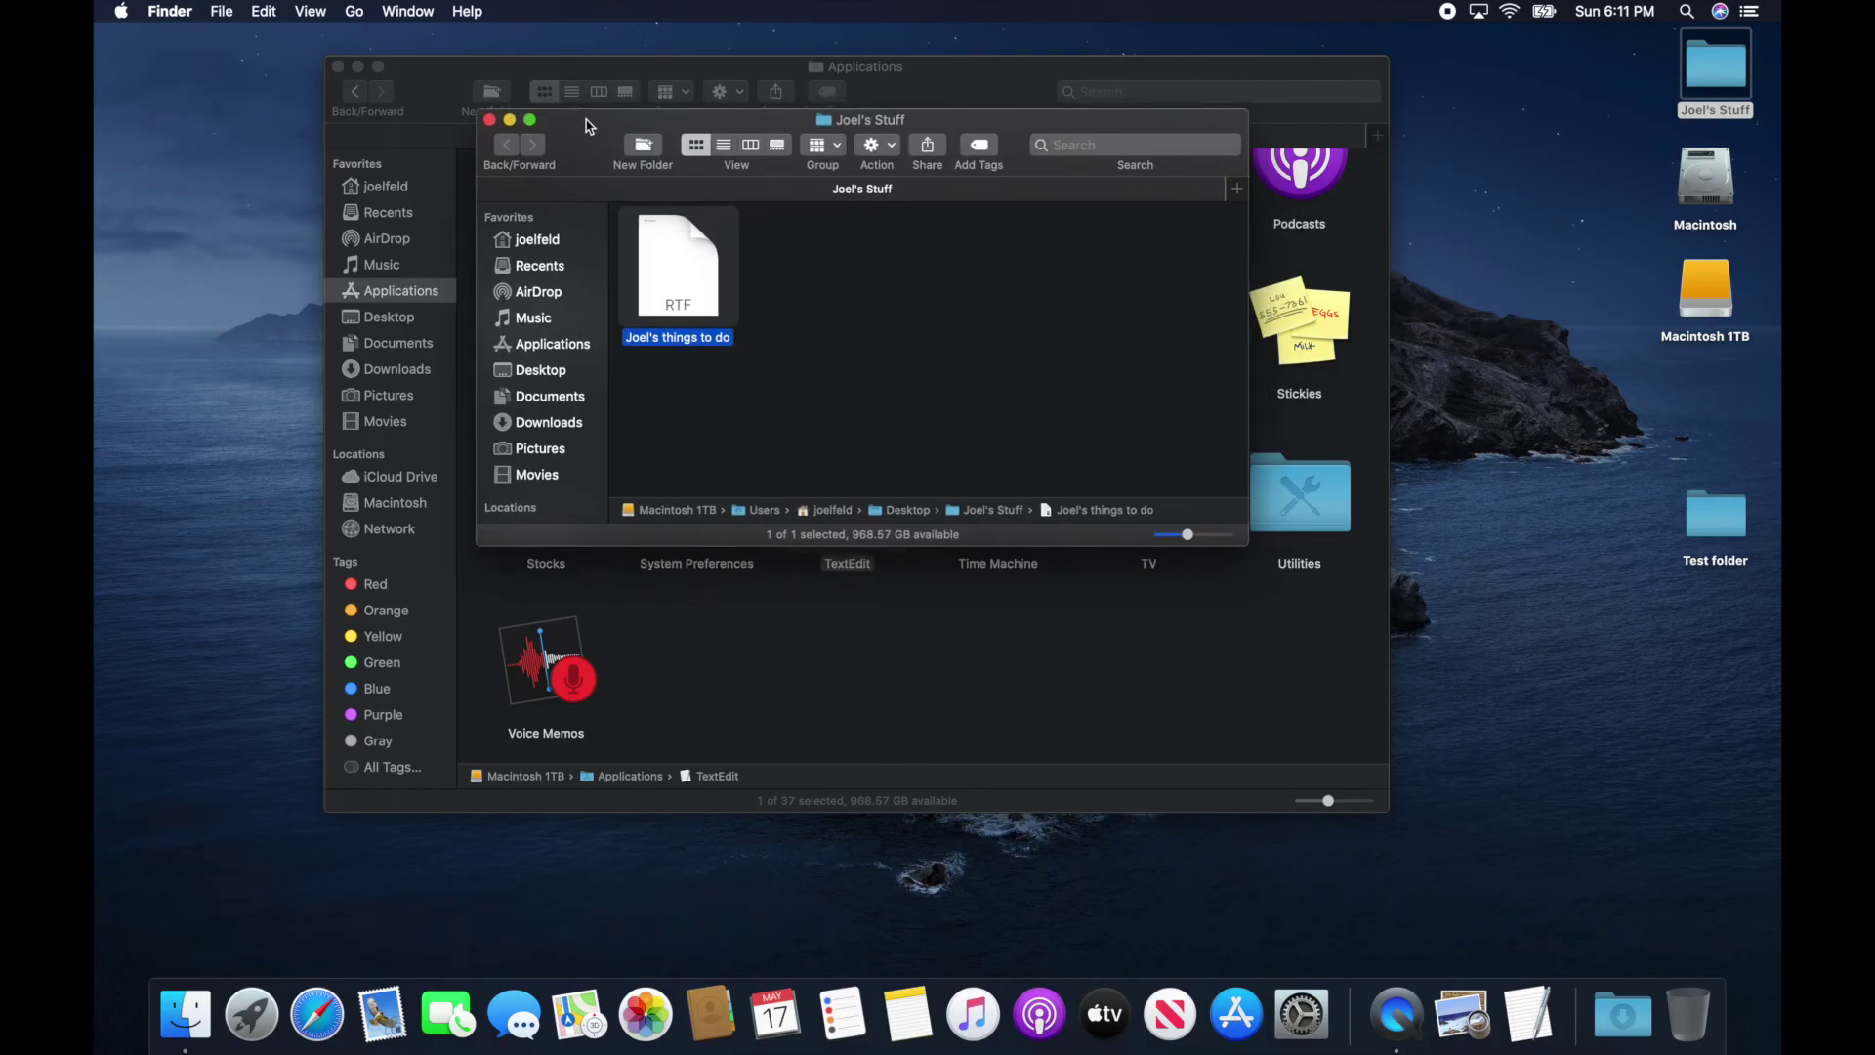
pyautogui.click(339, 68)
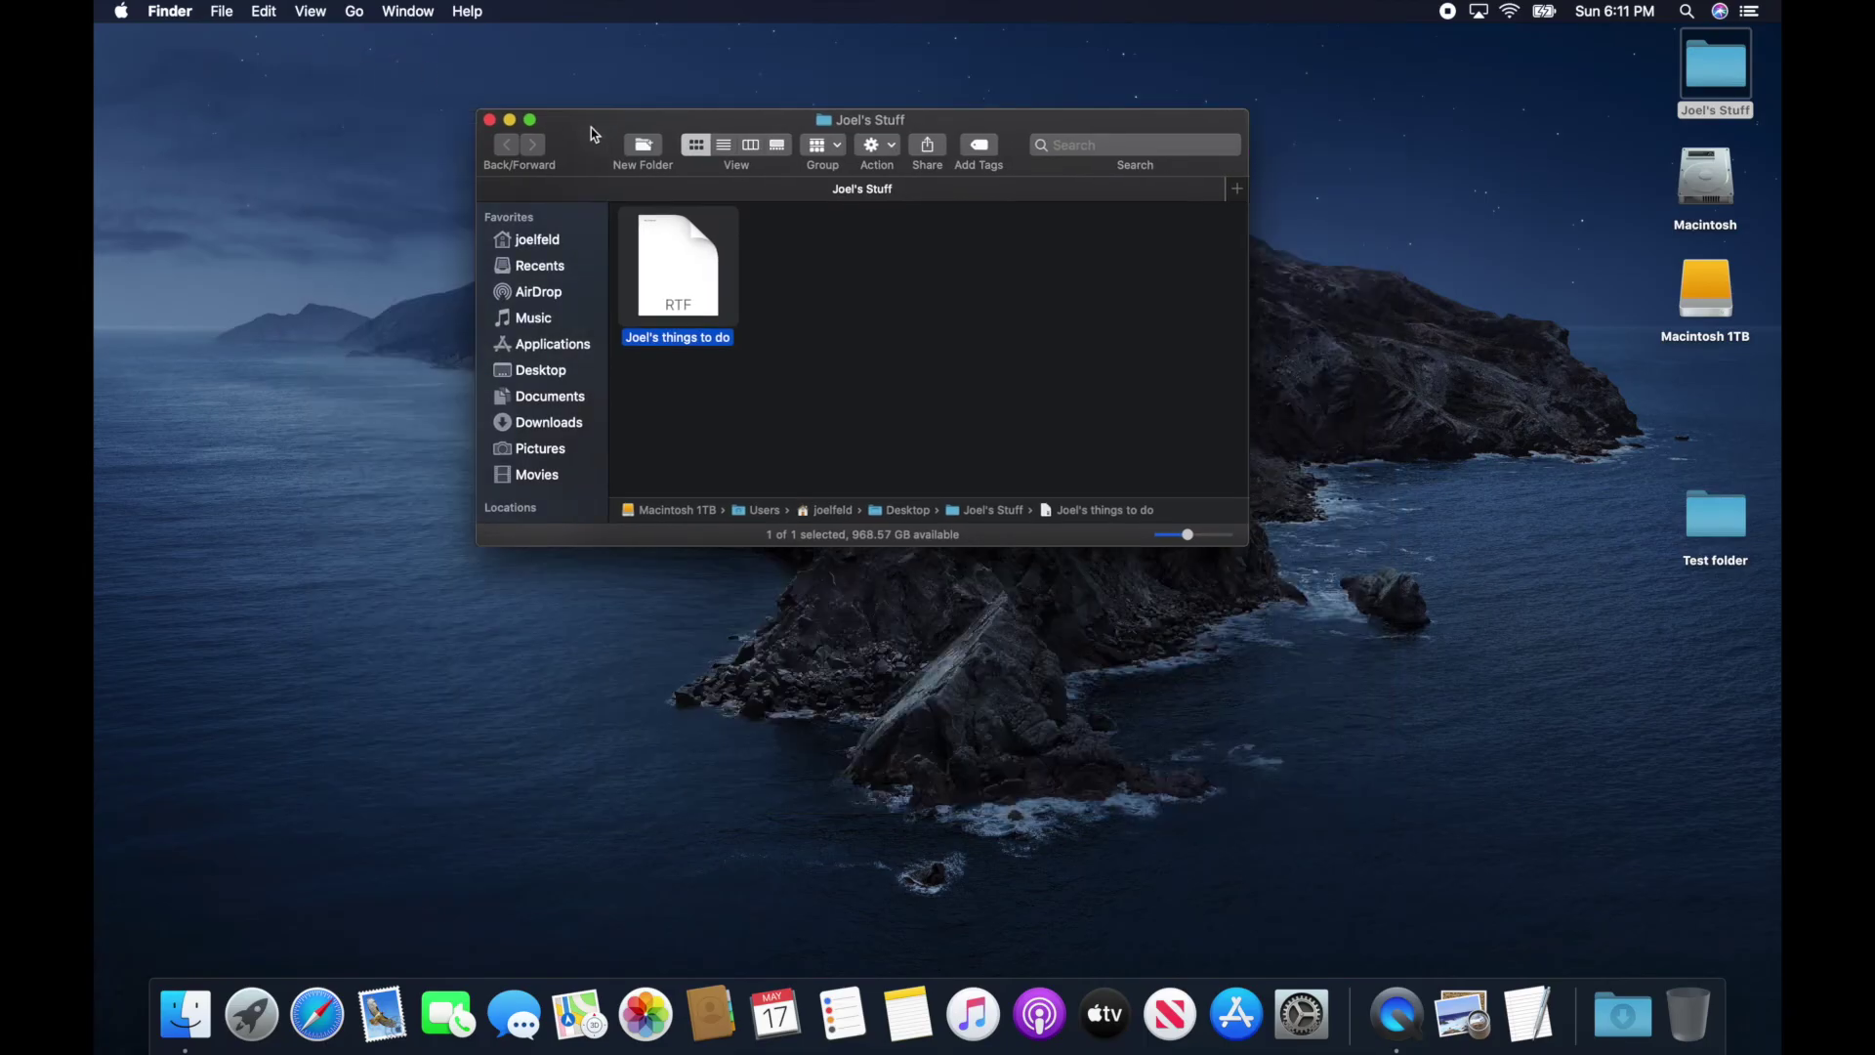
pyautogui.moveTo(593, 130); pyautogui.dragTo(529, 94)
pyautogui.moveTo(1181, 508); pyautogui.dragTo(1466, 841)
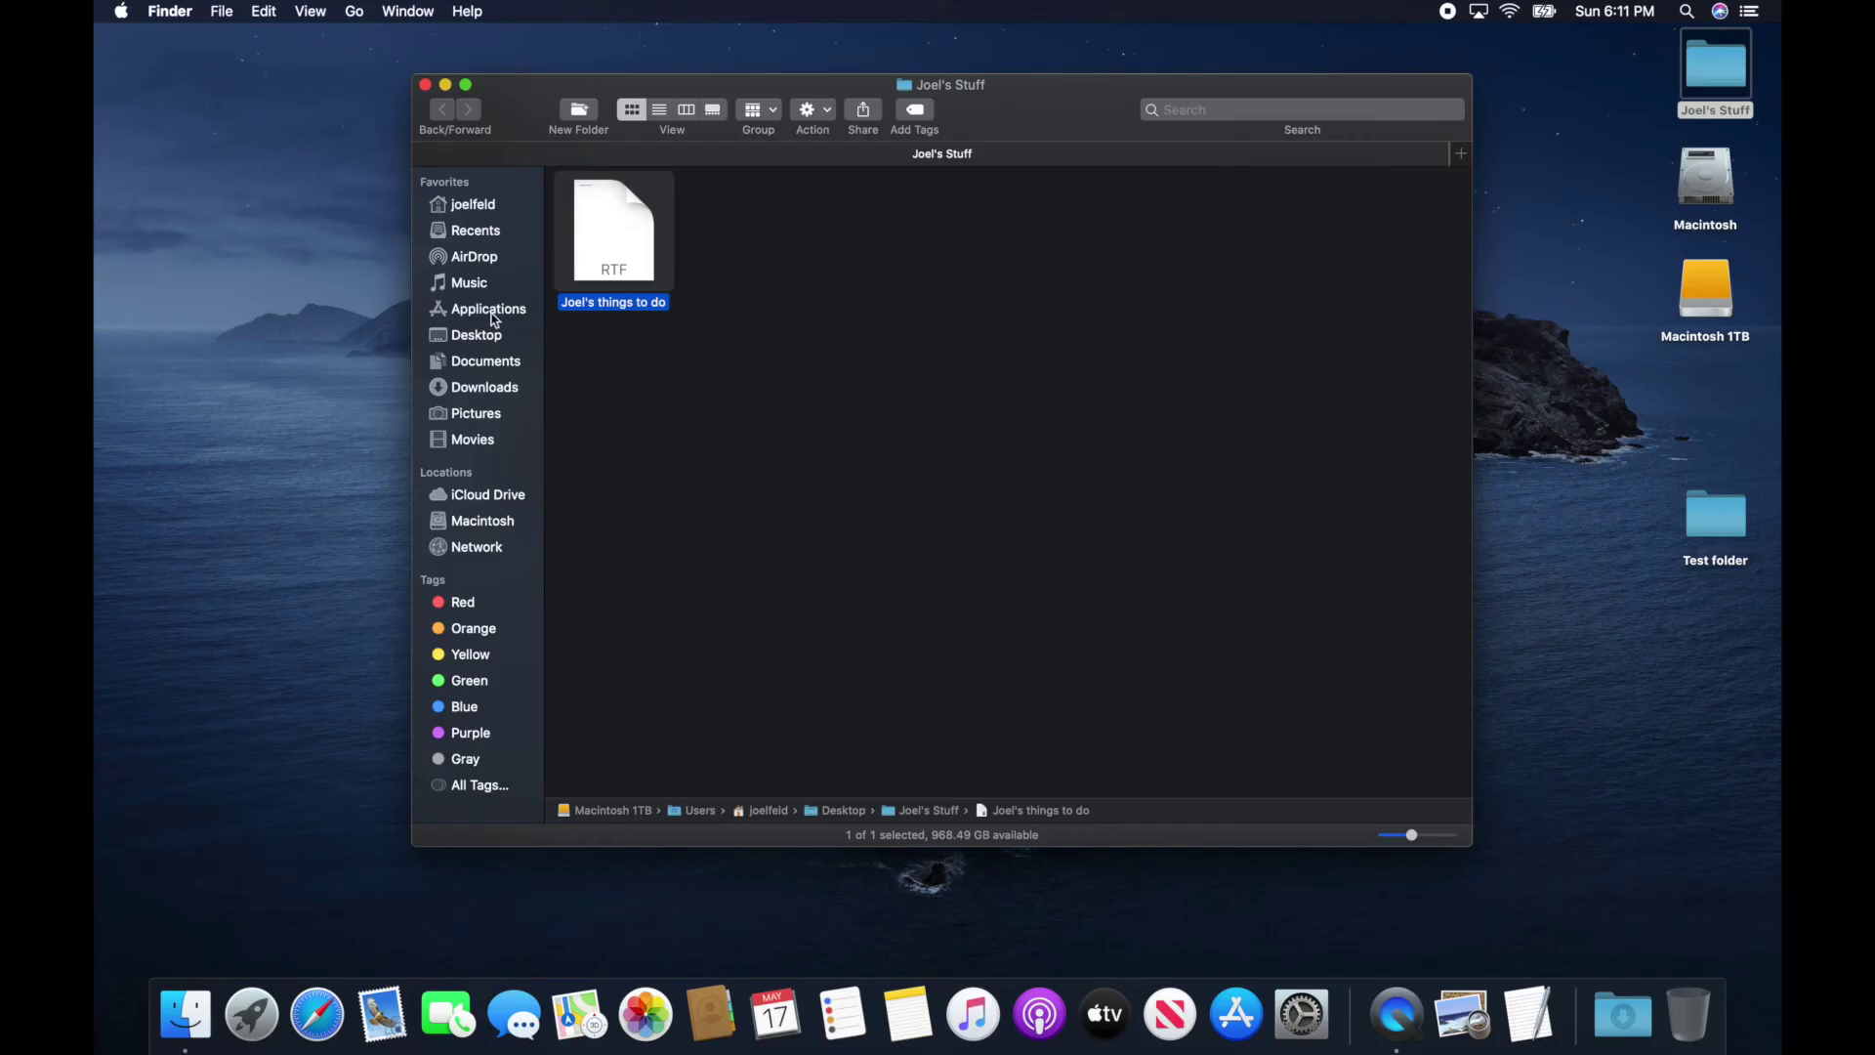
# Show the Applications folder as a list, narrow its Name column and look through the listed applications
pyautogui.click(491, 310)
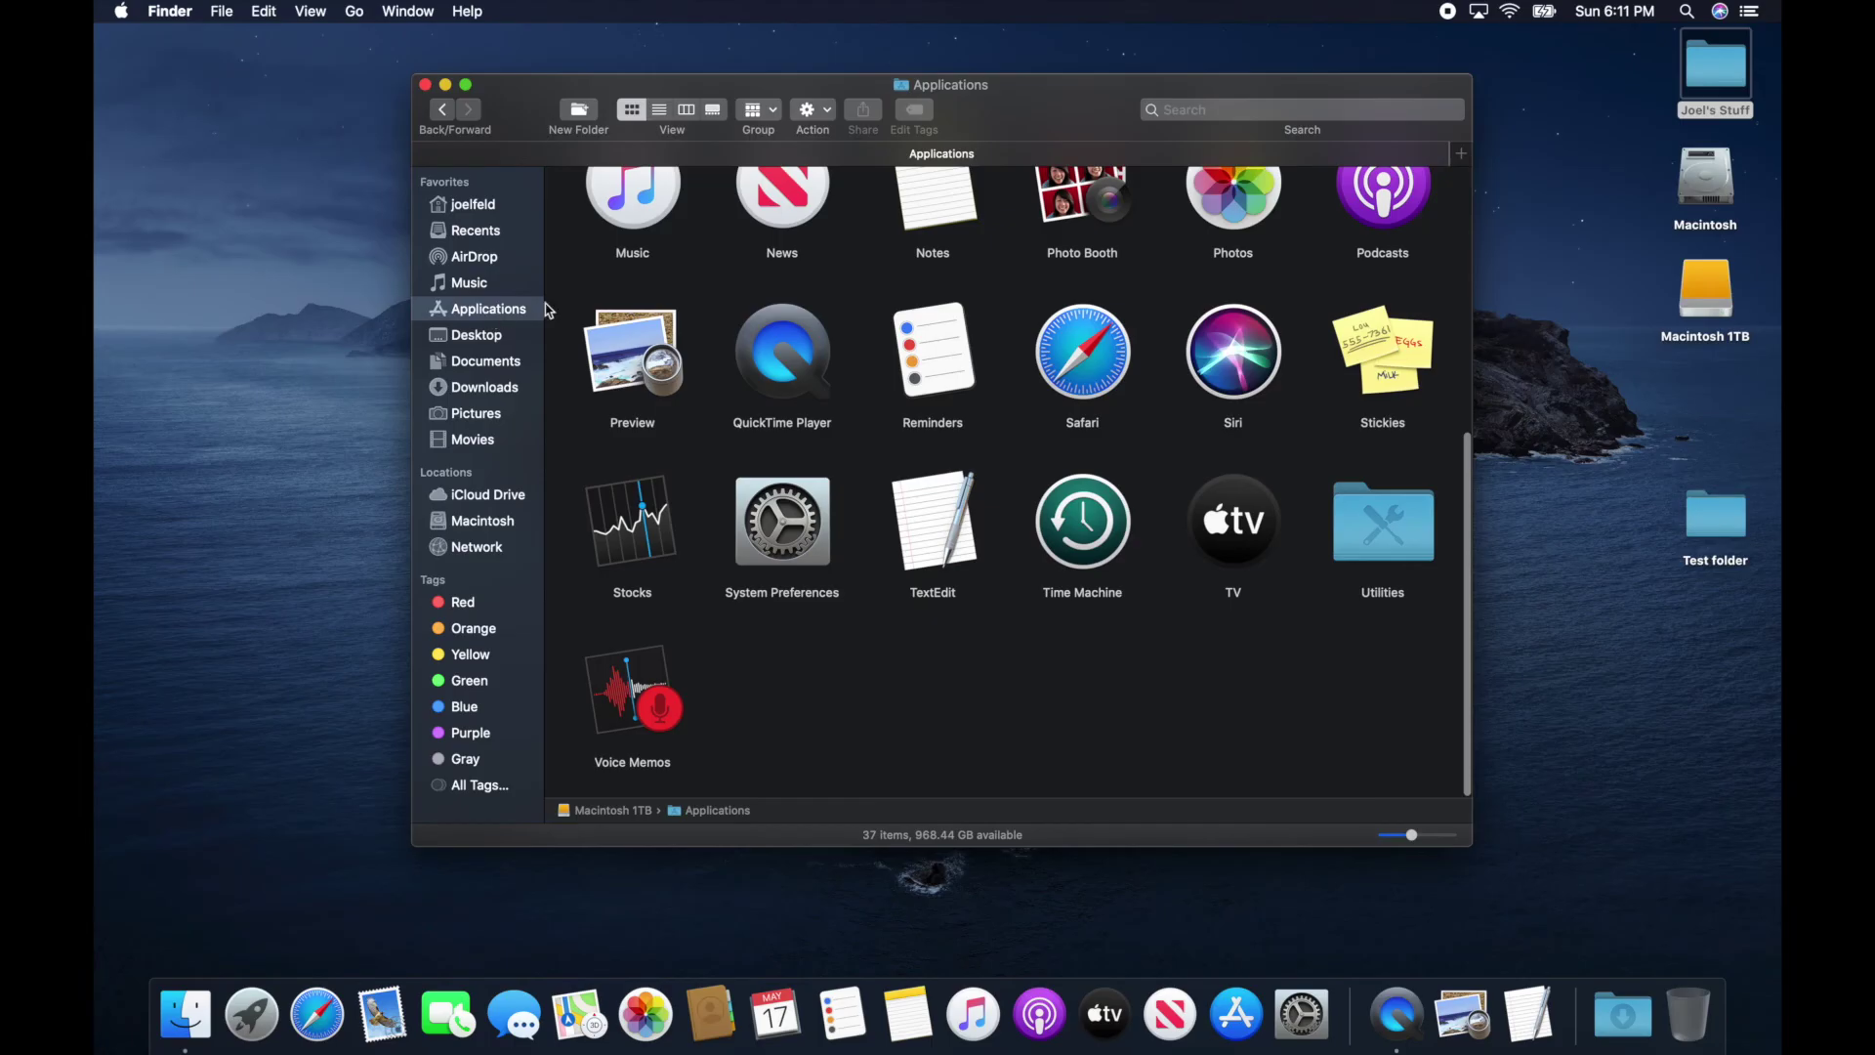
pyautogui.scroll(5, 772, 368)
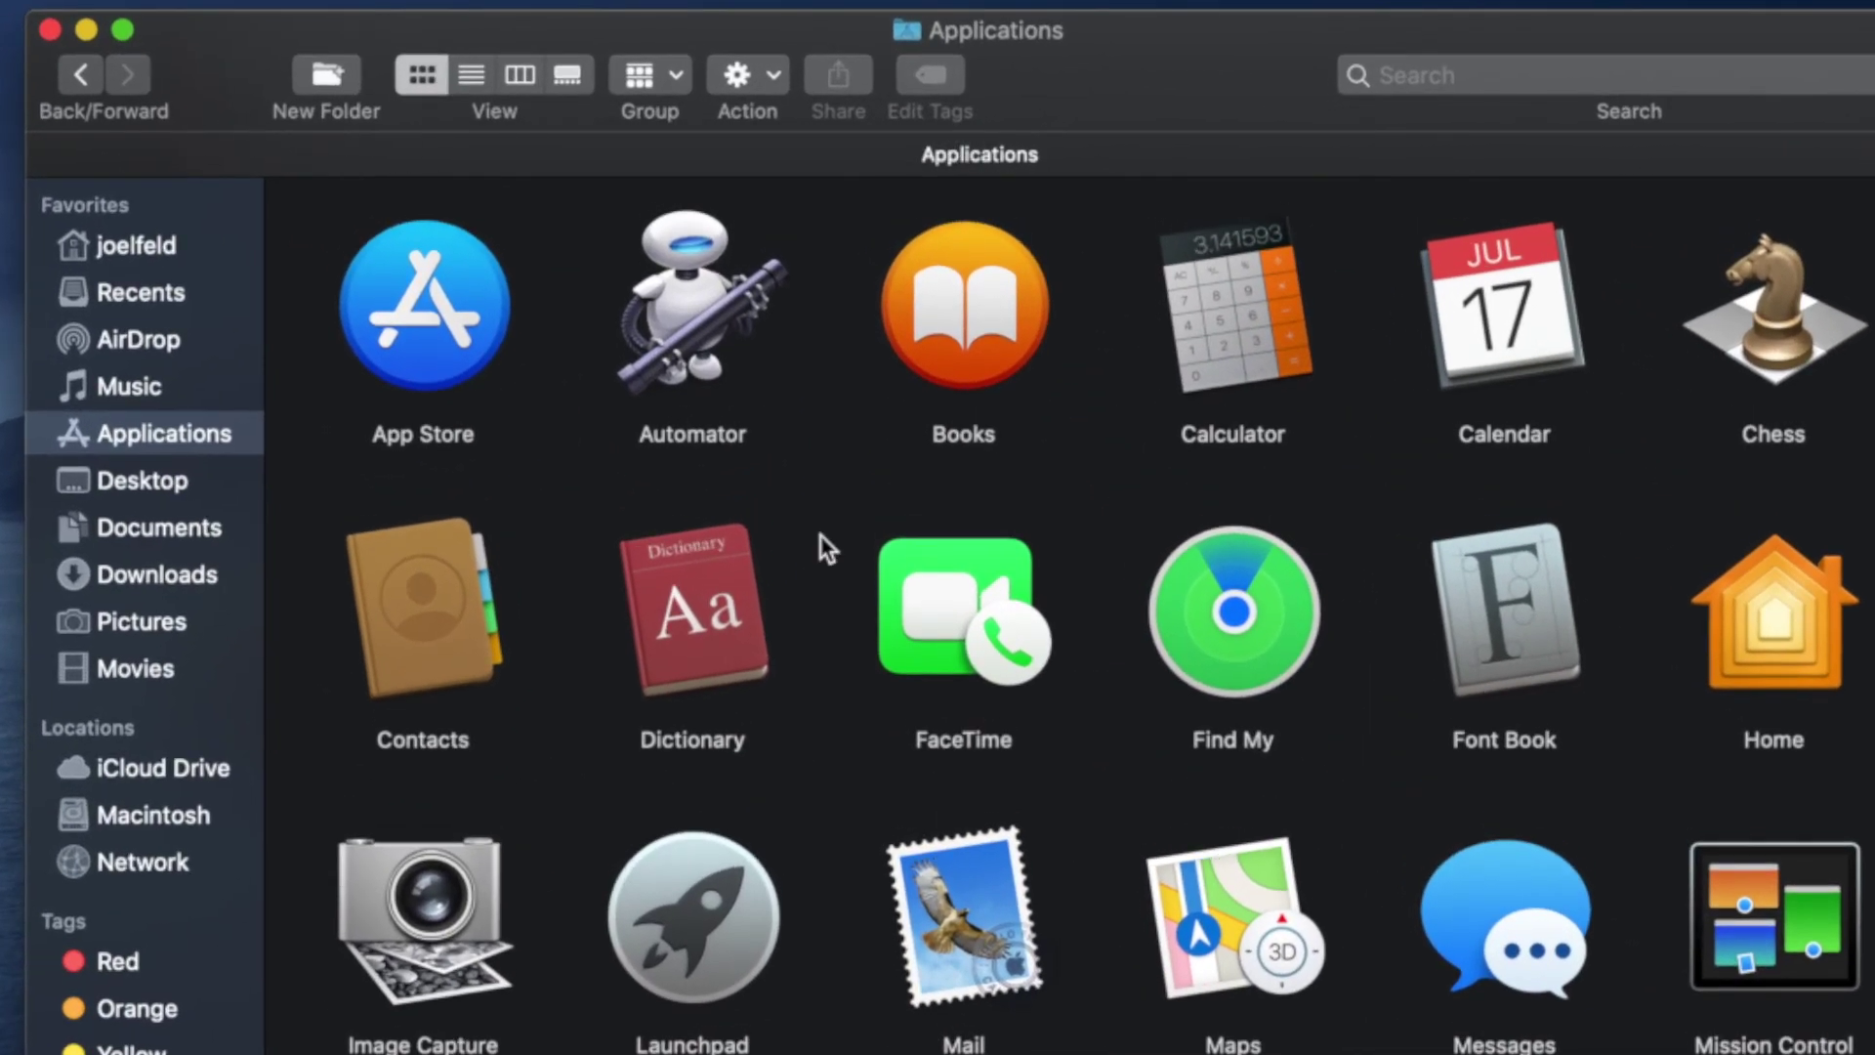
pyautogui.click(467, 80)
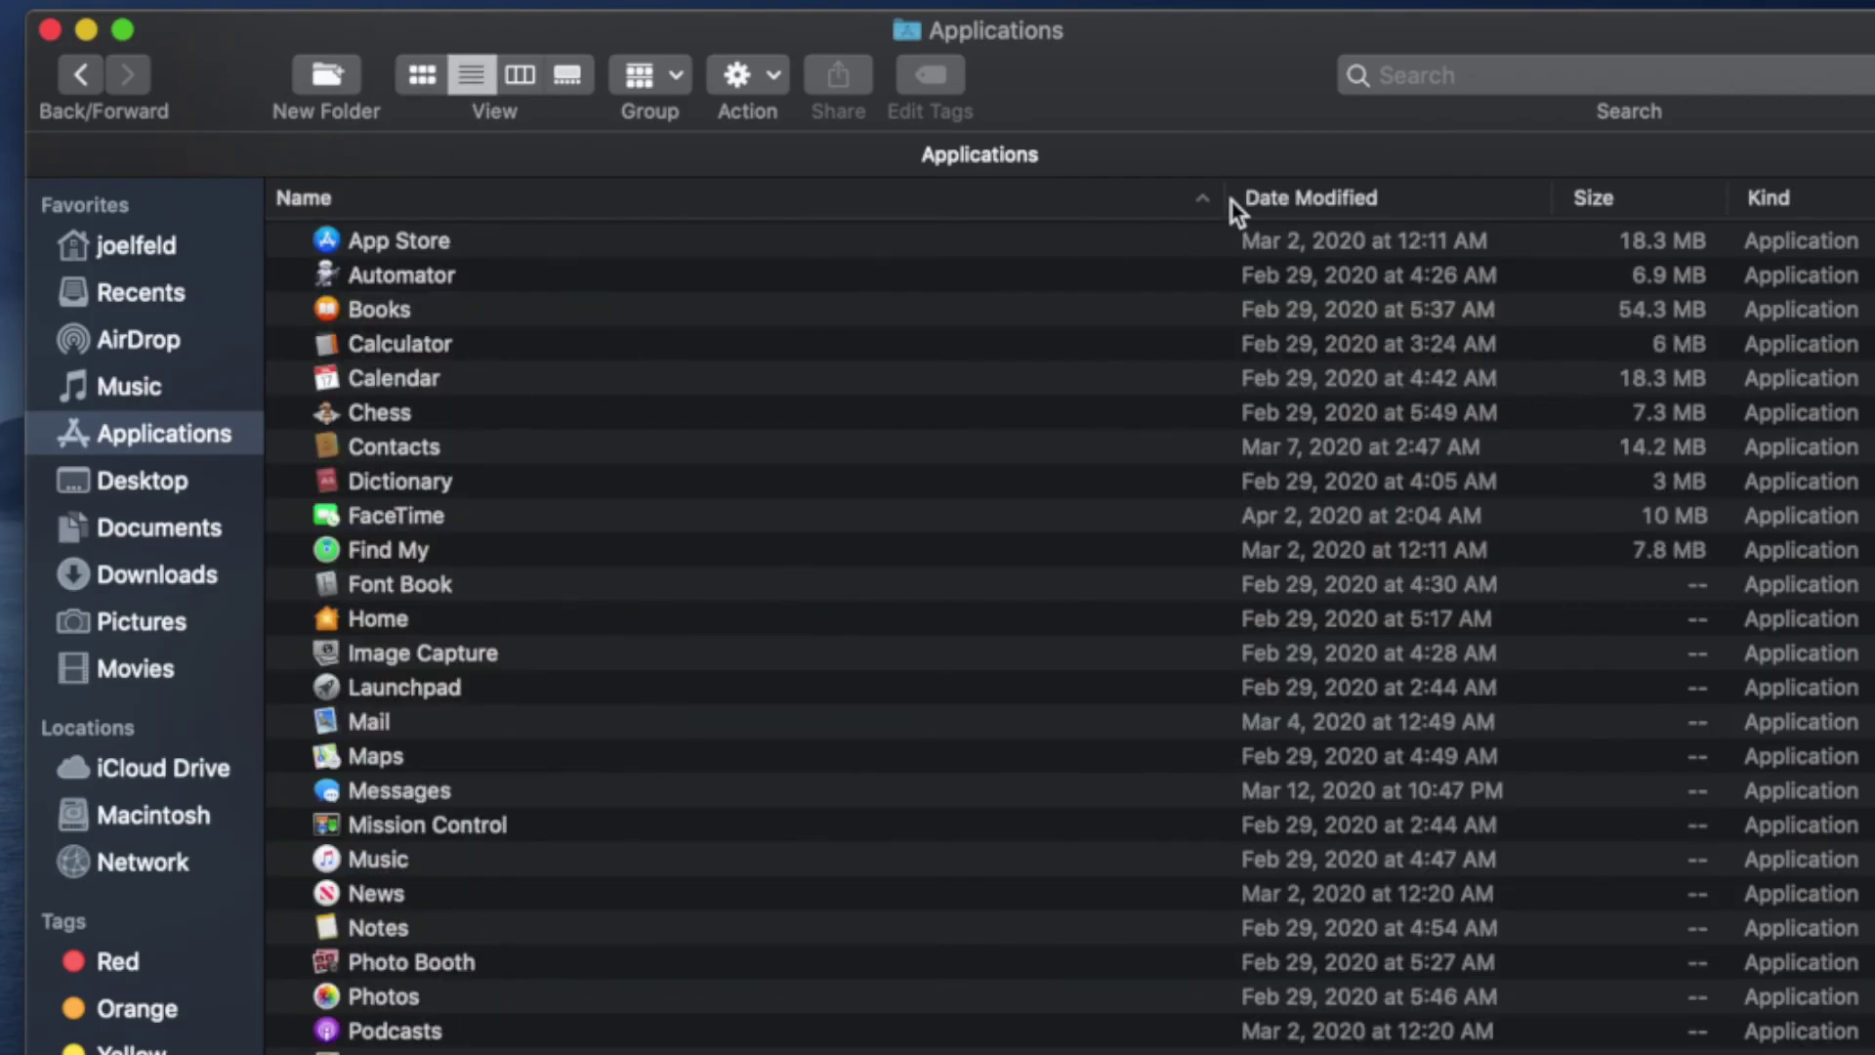
pyautogui.moveTo(1221, 195); pyautogui.dragTo(786, 230)
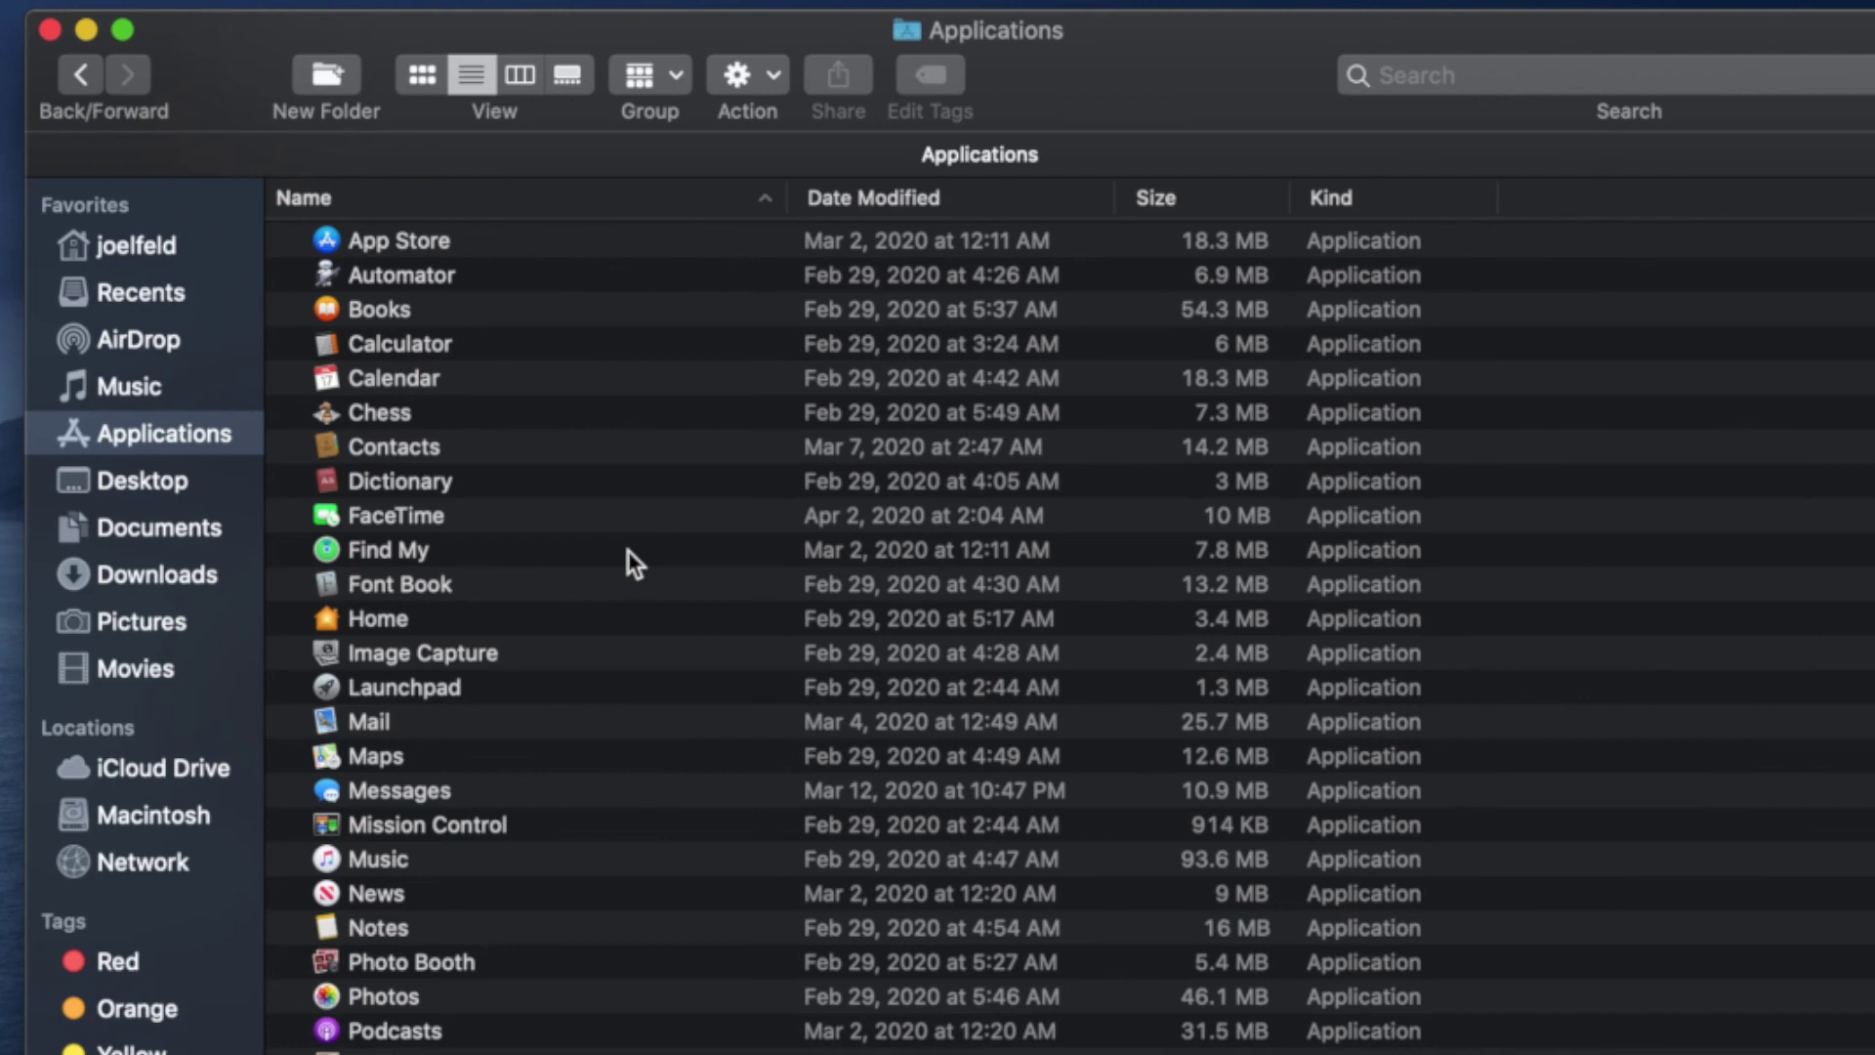
pyautogui.scroll(-5, 629, 549)
pyautogui.scroll(3, 629, 549)
pyautogui.scroll(2, 629, 564)
# Try sorting the applications list by size and by kind, then return to sorting by name
pyautogui.click(927, 267)
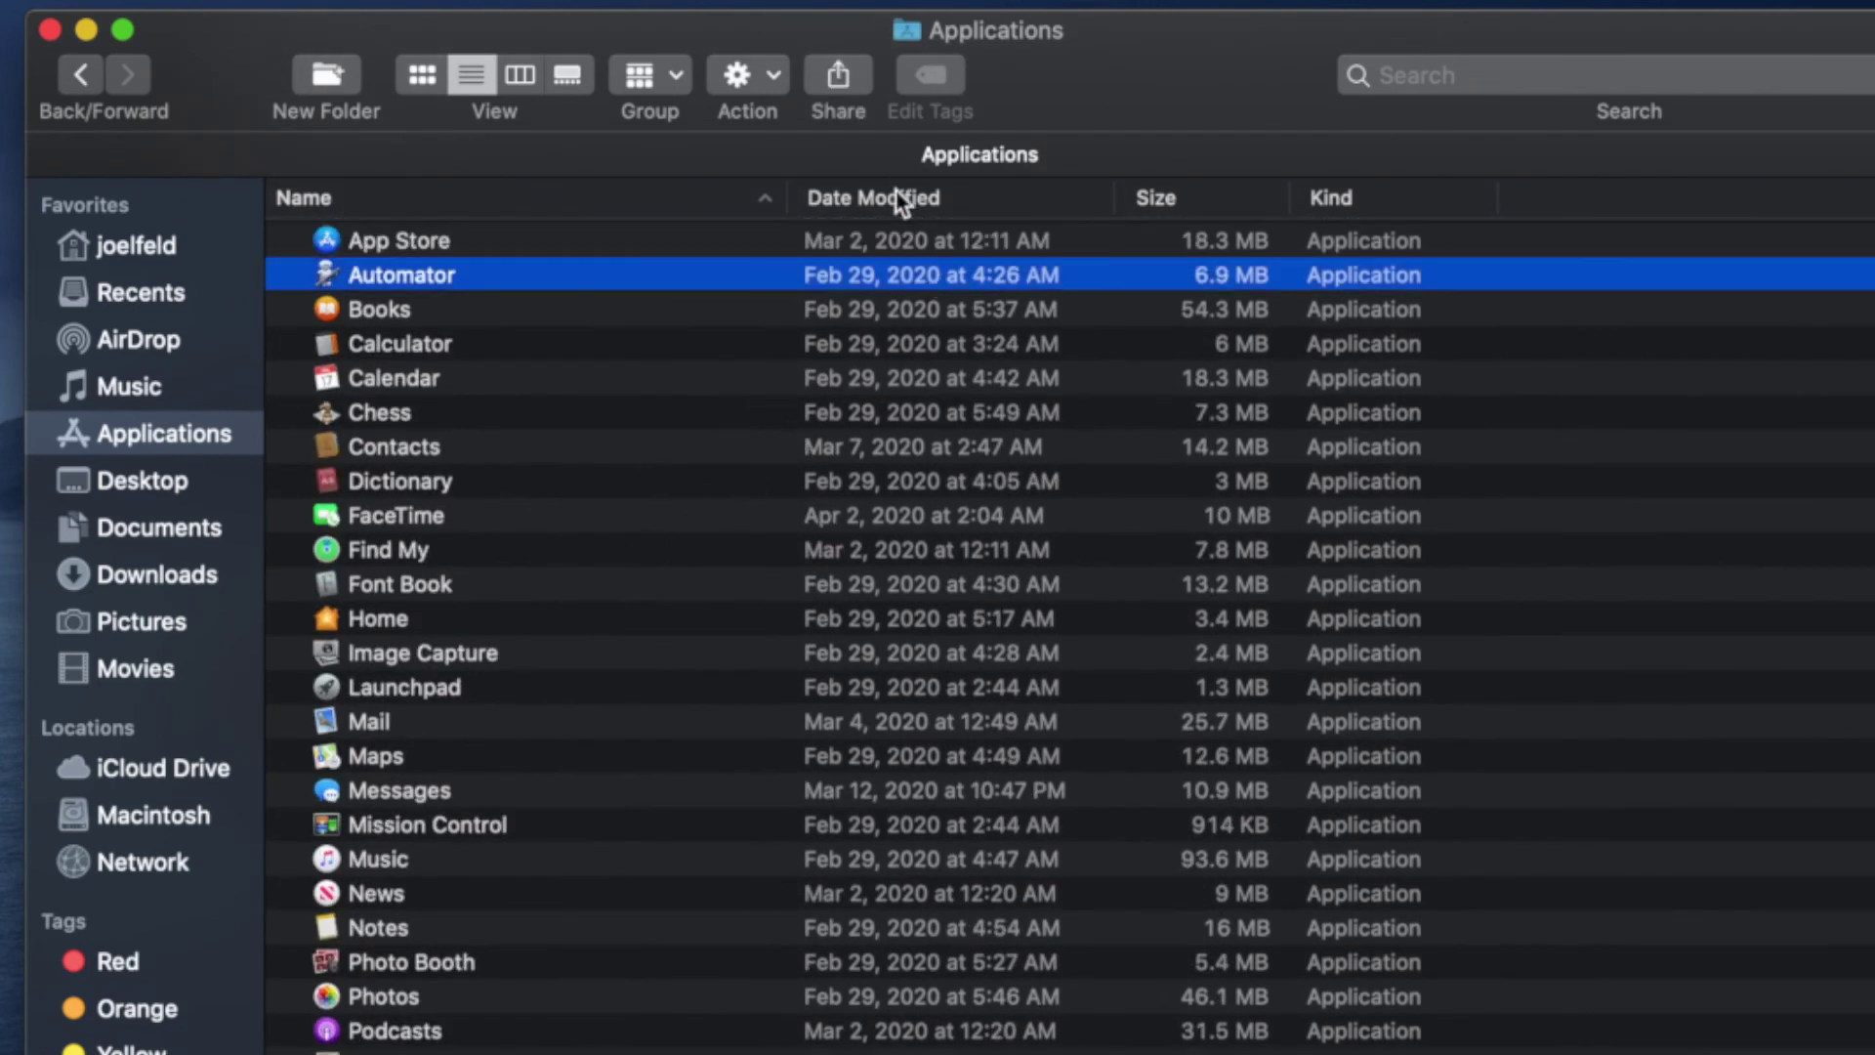
pyautogui.click(1228, 190)
pyautogui.click(1350, 191)
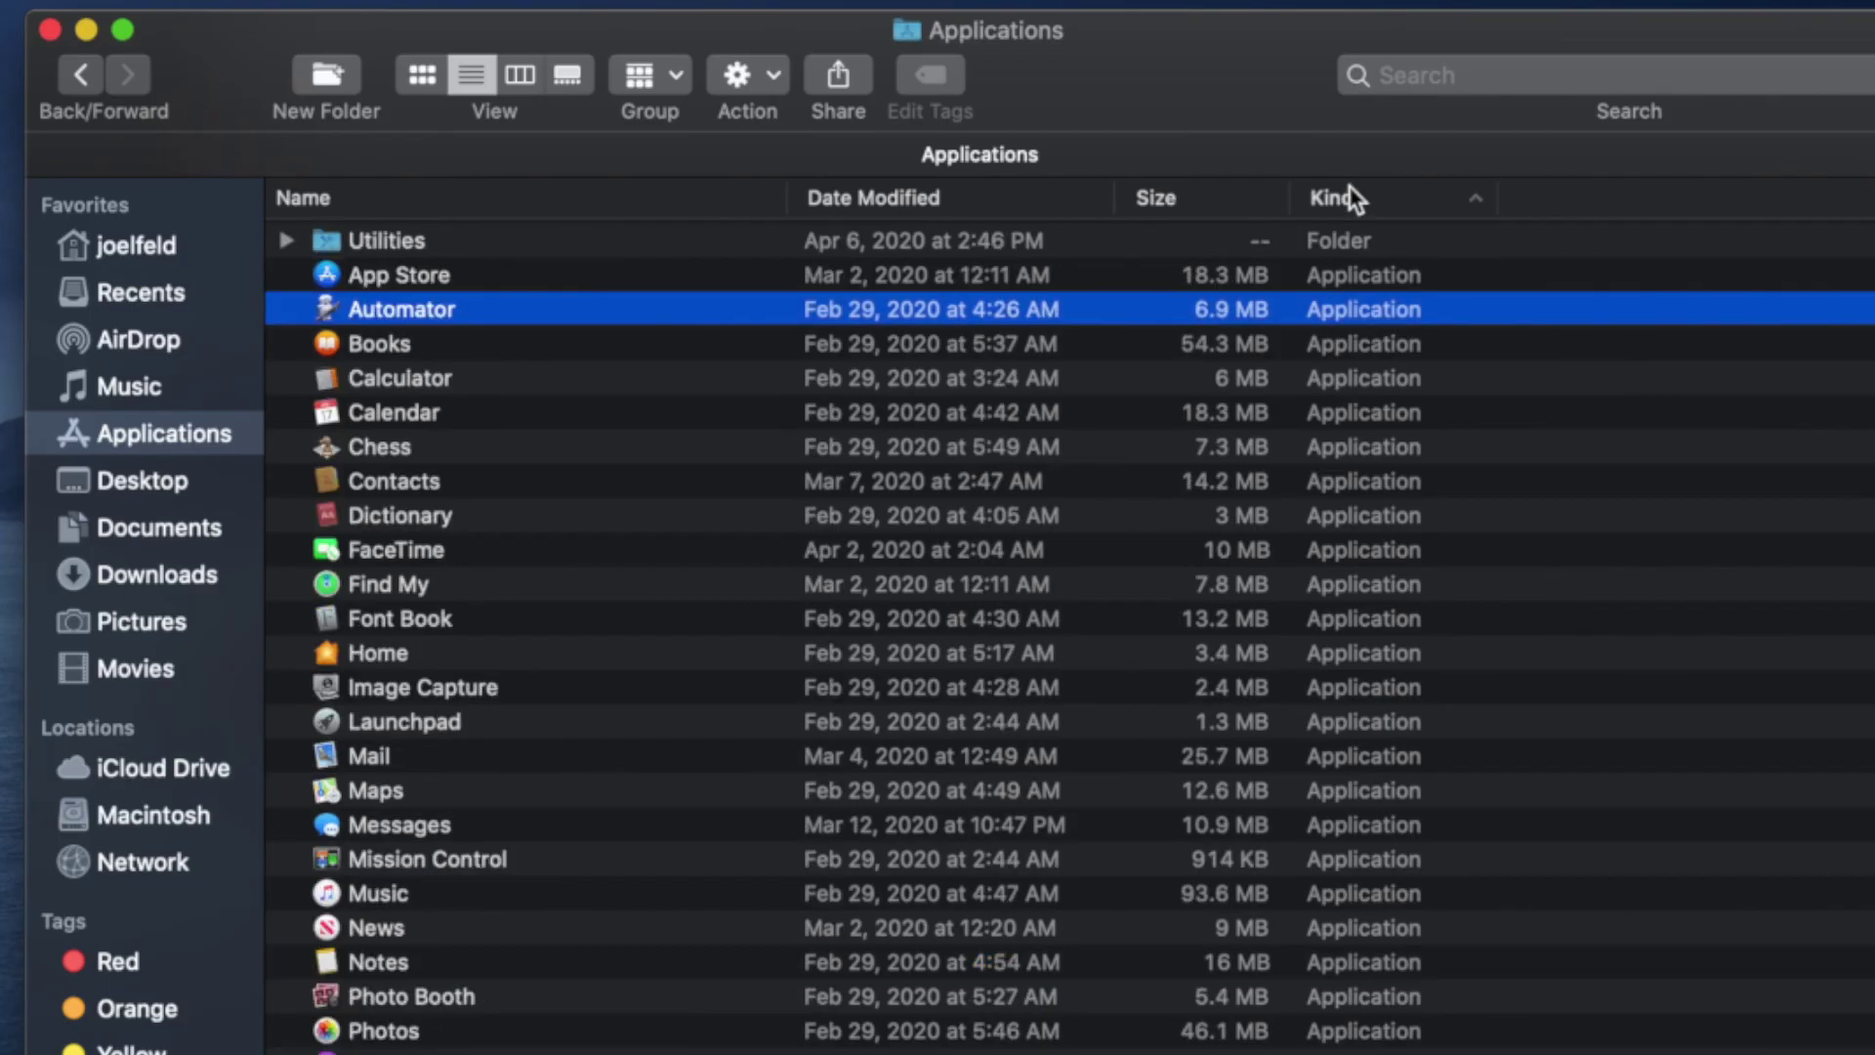
pyautogui.click(618, 196)
# Add the Date Last Opened column to the applications list and look through its entries
pyautogui.rightClick(680, 202)
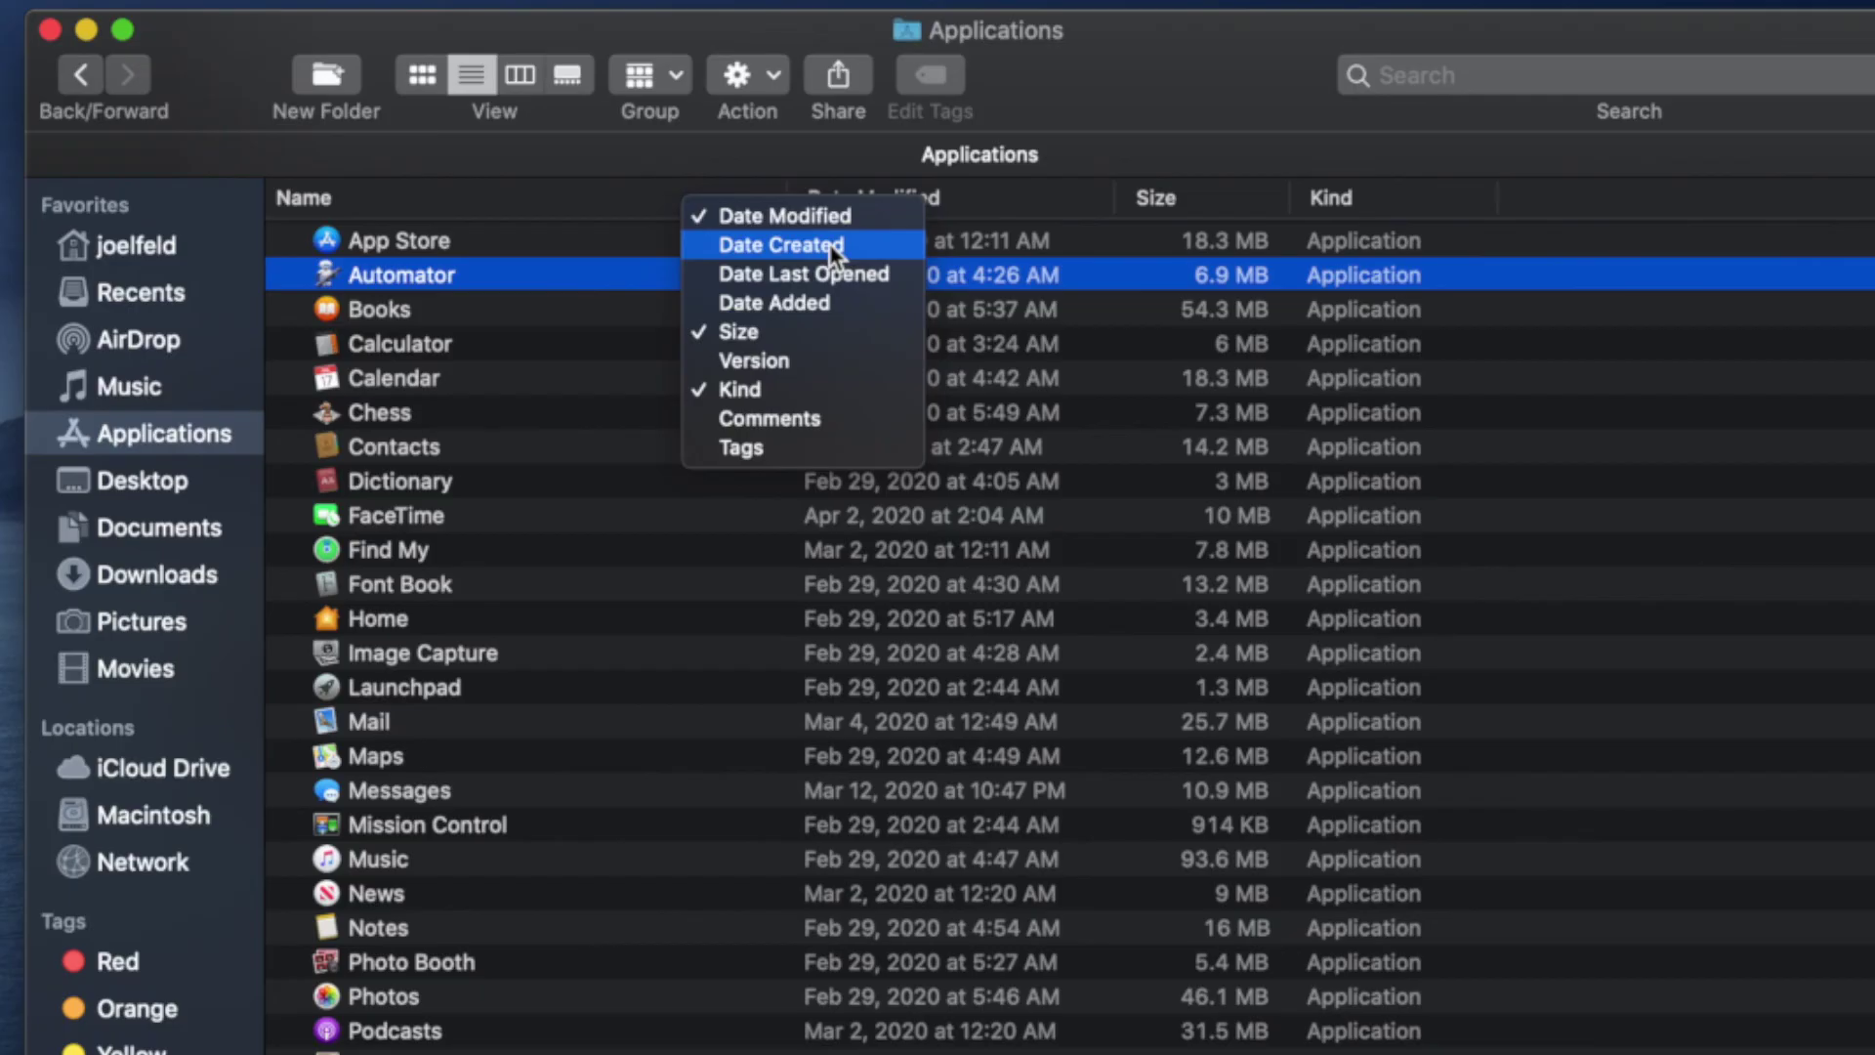
pyautogui.click(848, 276)
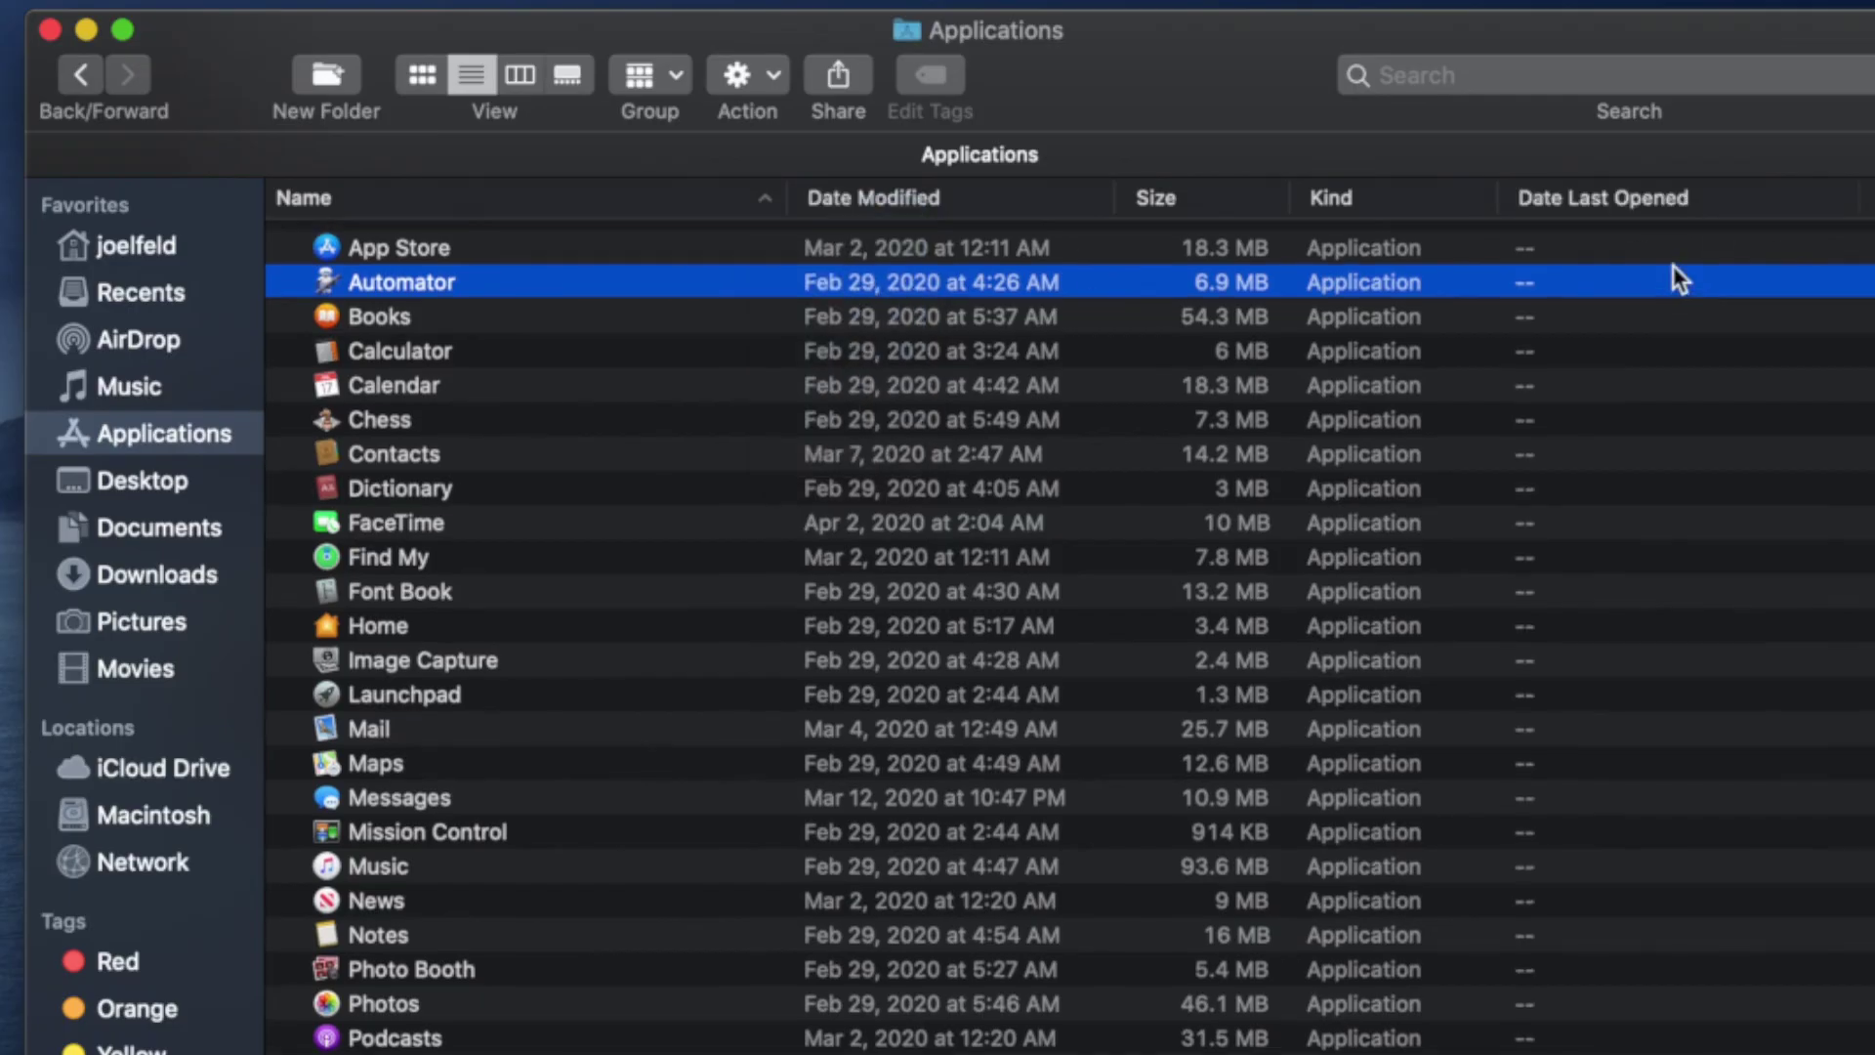
pyautogui.scroll(-5, 1673, 266)
pyautogui.scroll(5, 1656, 471)
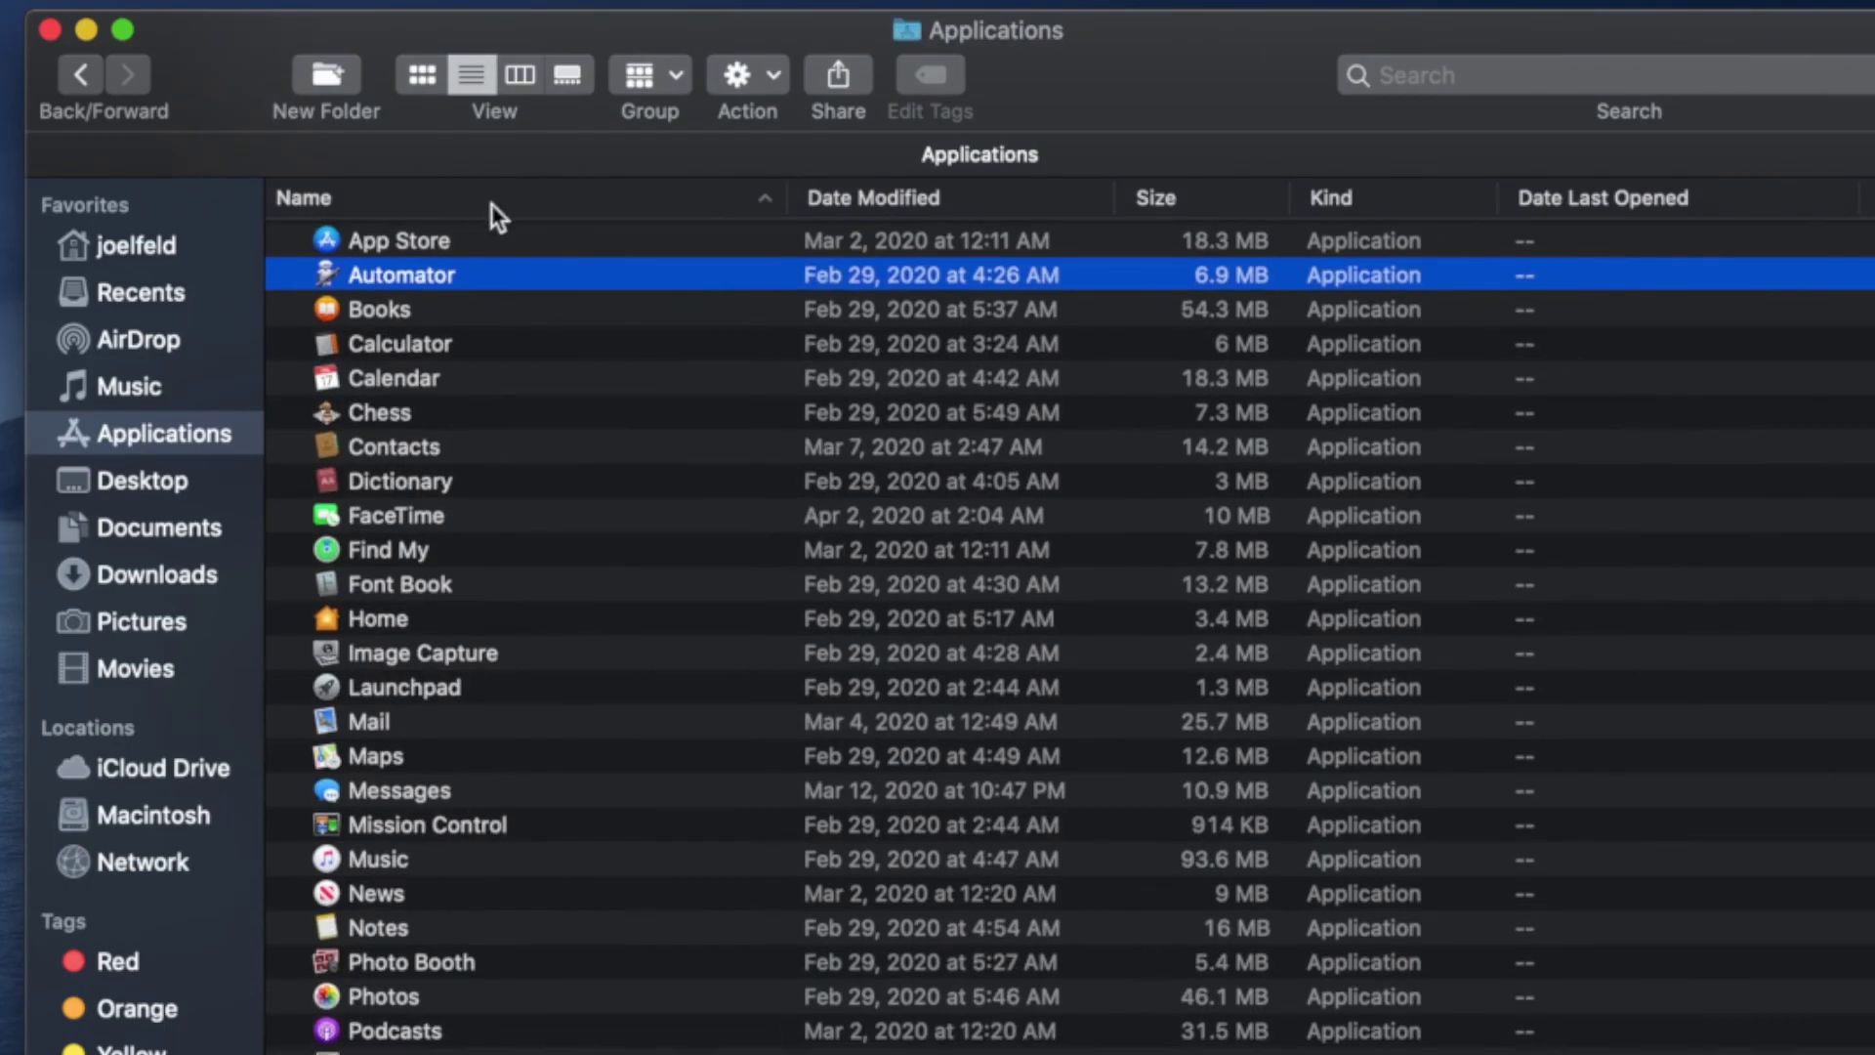
# Switch the Applications folder from list to column view and preview Automator, Calculator and FaceTime
pyautogui.click(420, 244)
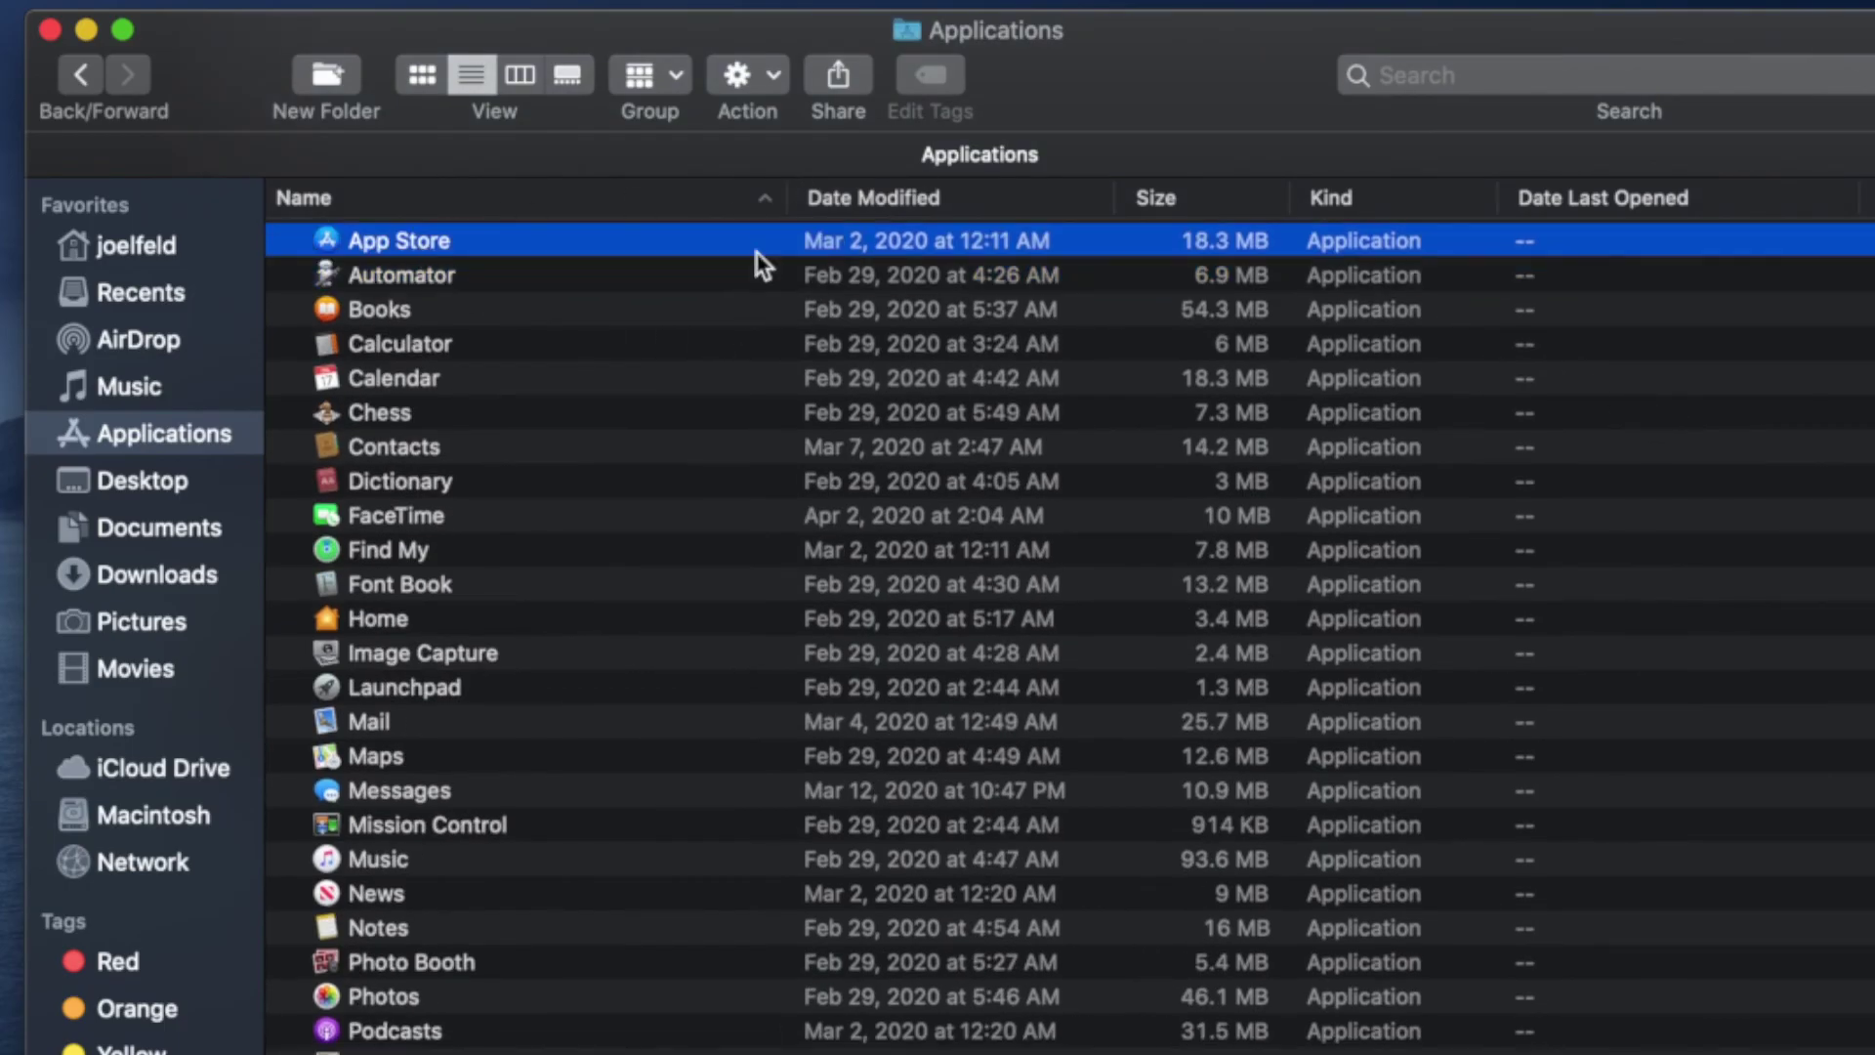
pyautogui.click(538, 87)
pyautogui.press('Down')
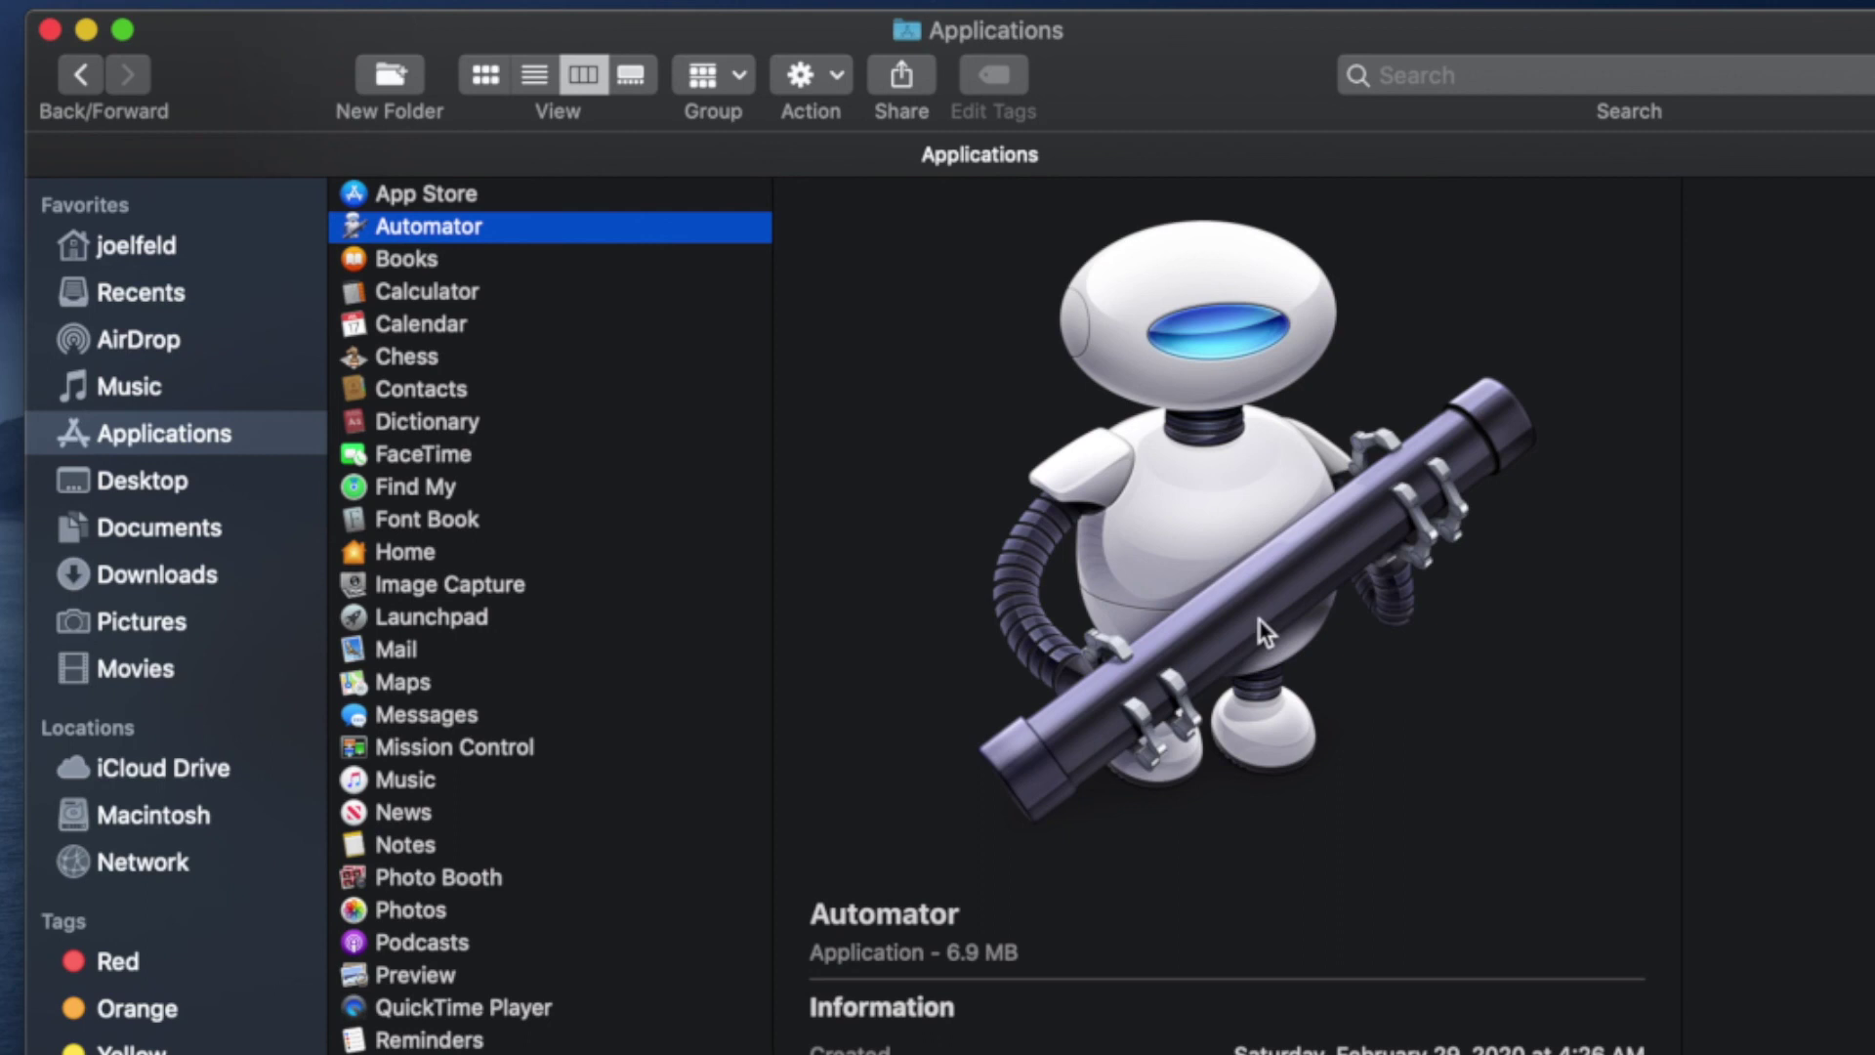
pyautogui.click(495, 290)
pyautogui.click(486, 447)
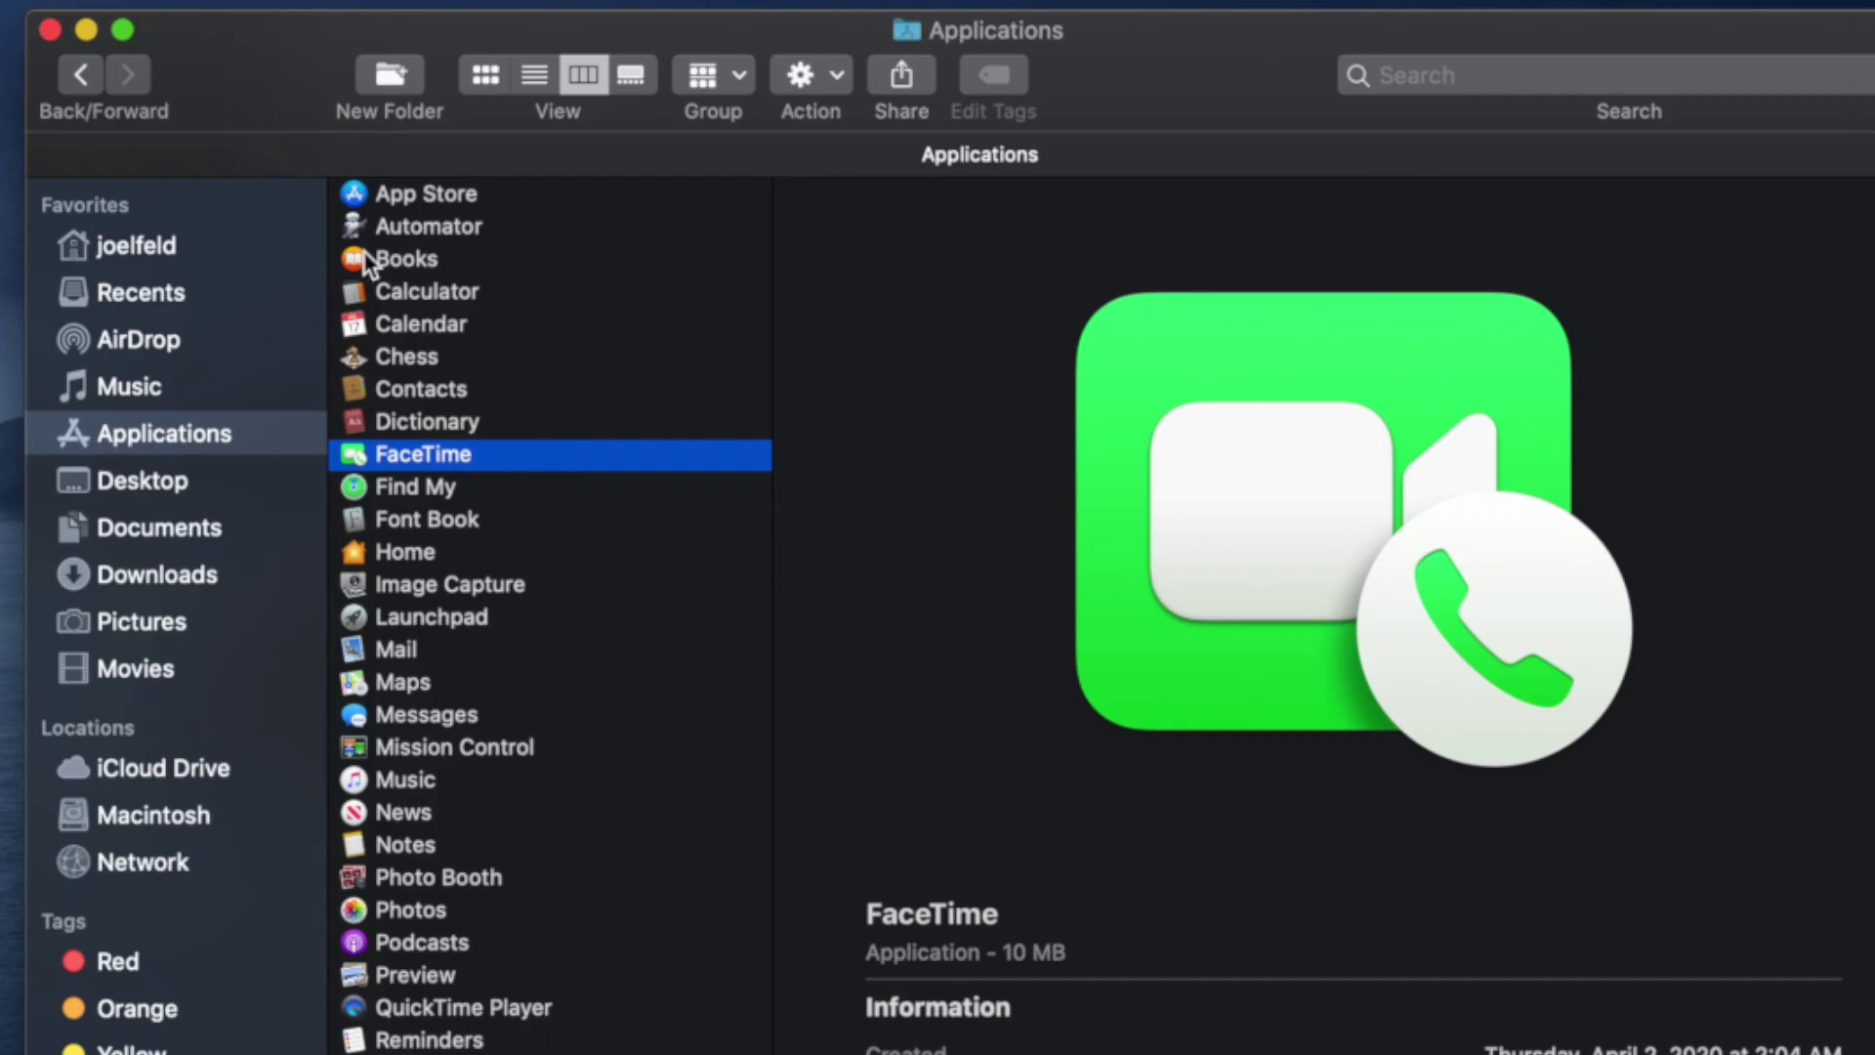
# Show the Desktop folder in column view, open the owner's "Stuff" folder there and select the note inside
pyautogui.click(166, 484)
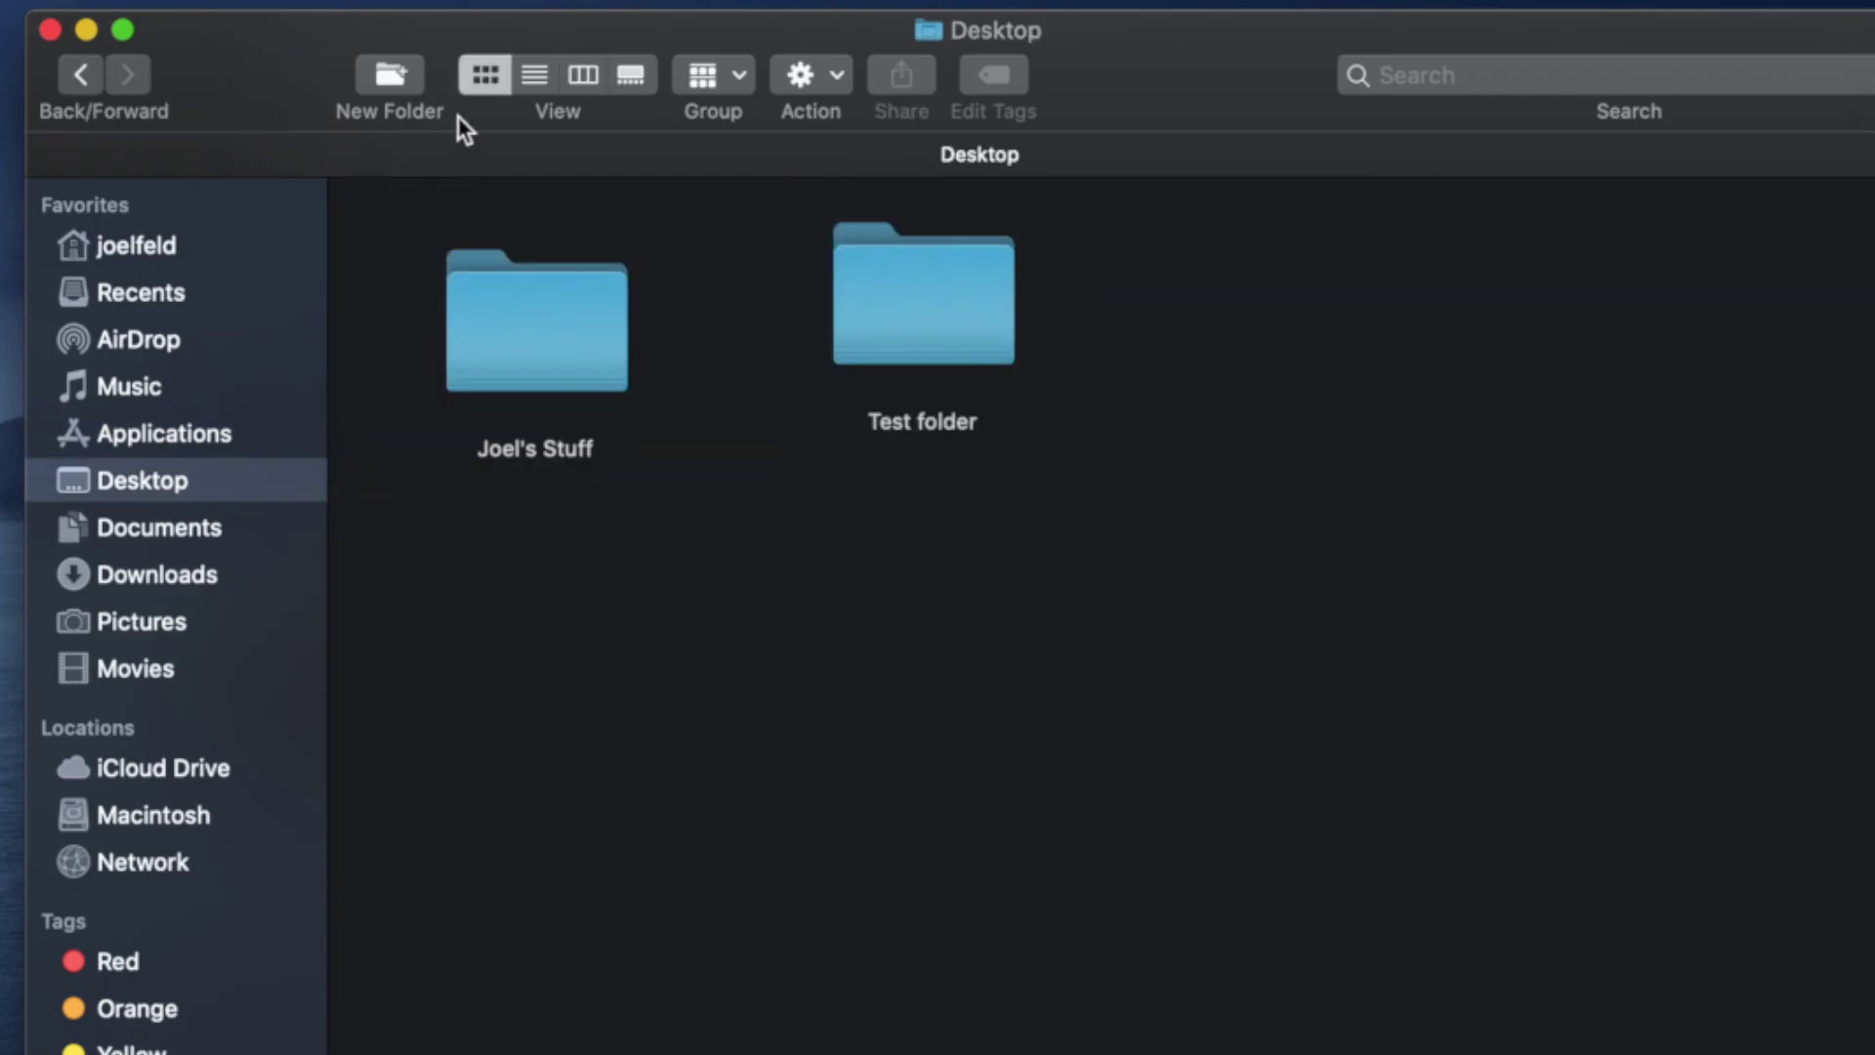
pyautogui.click(584, 75)
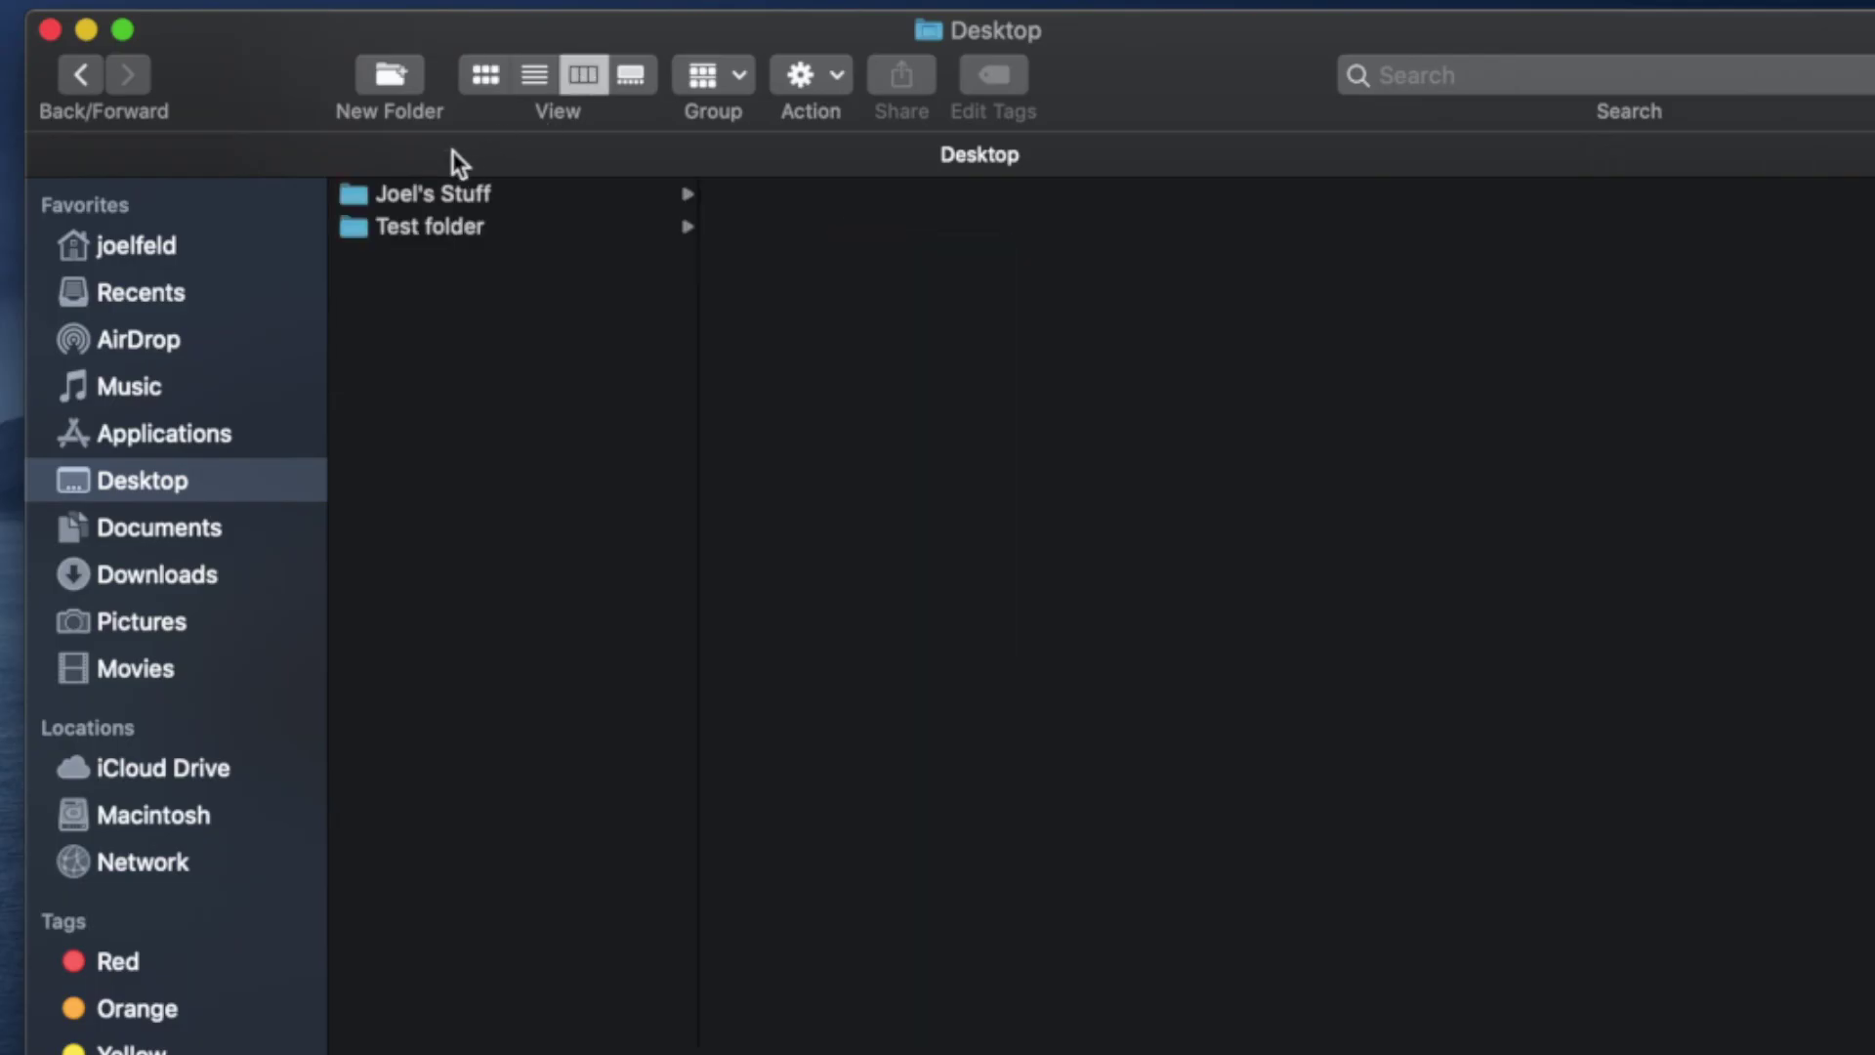
pyautogui.click(465, 197)
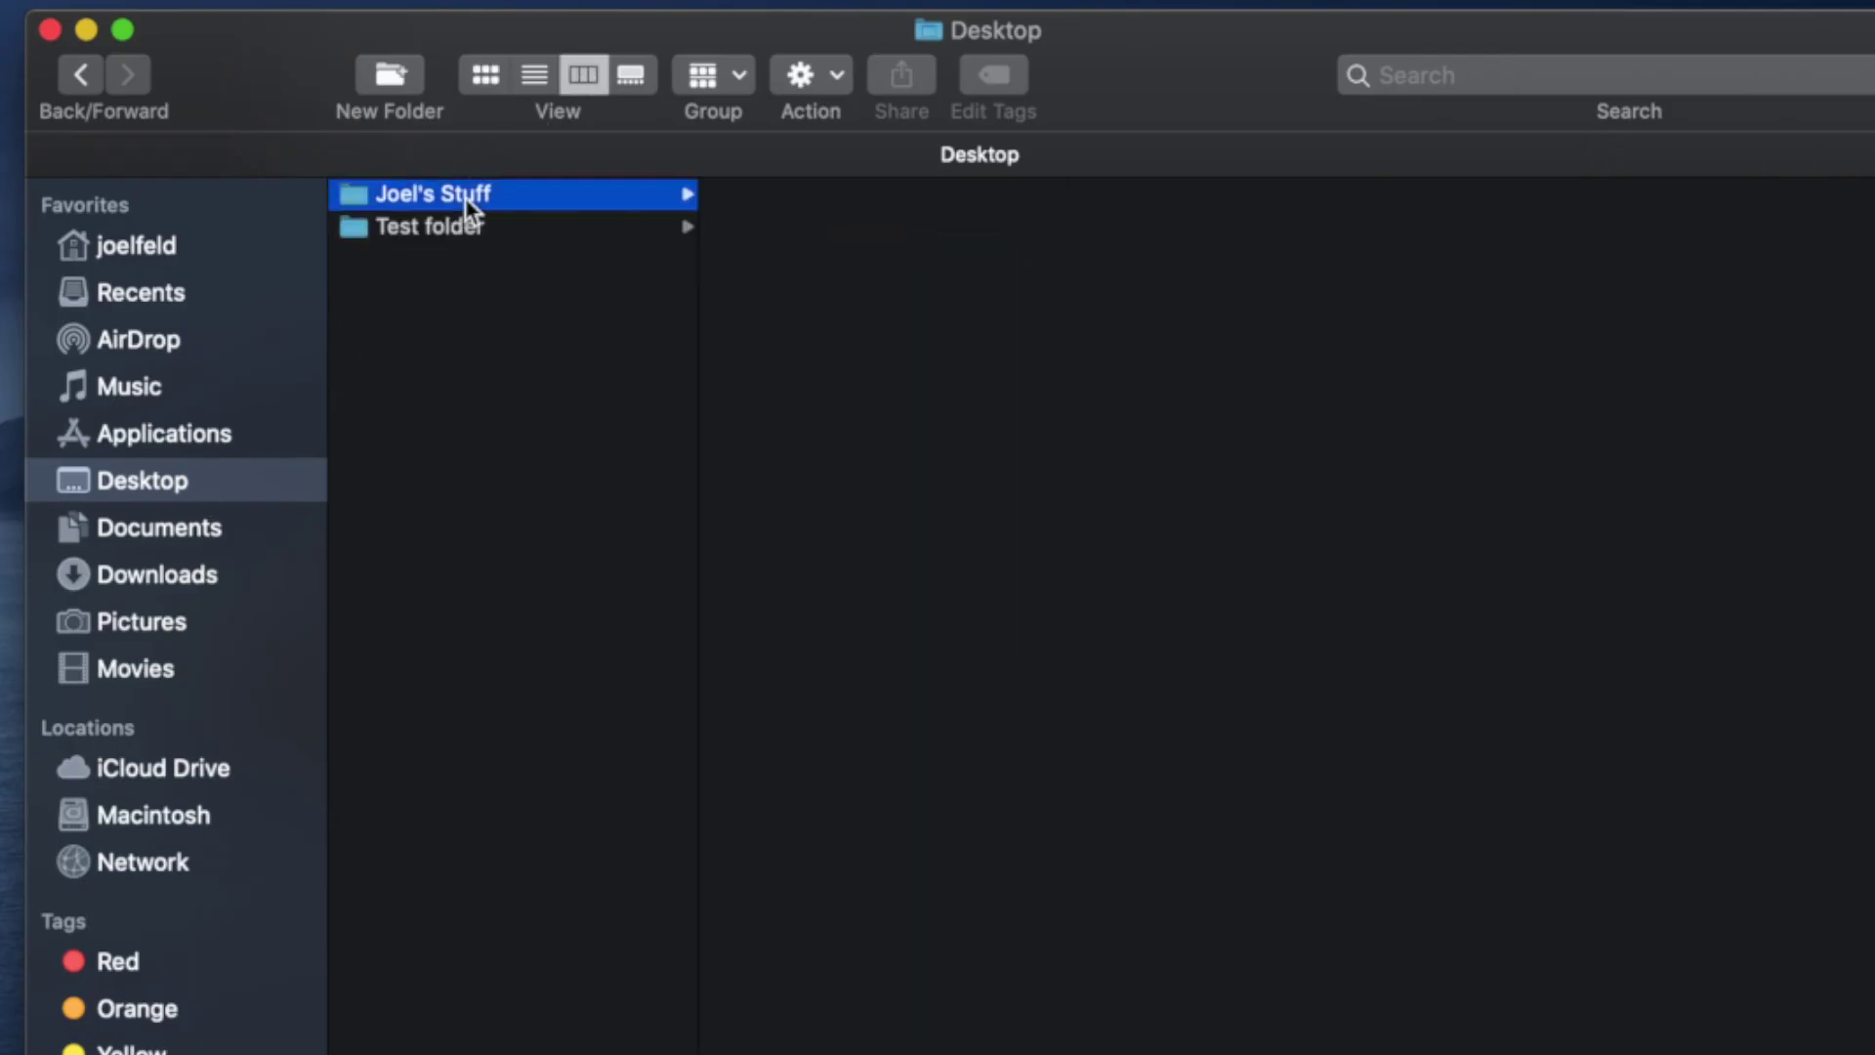
pyautogui.click(796, 195)
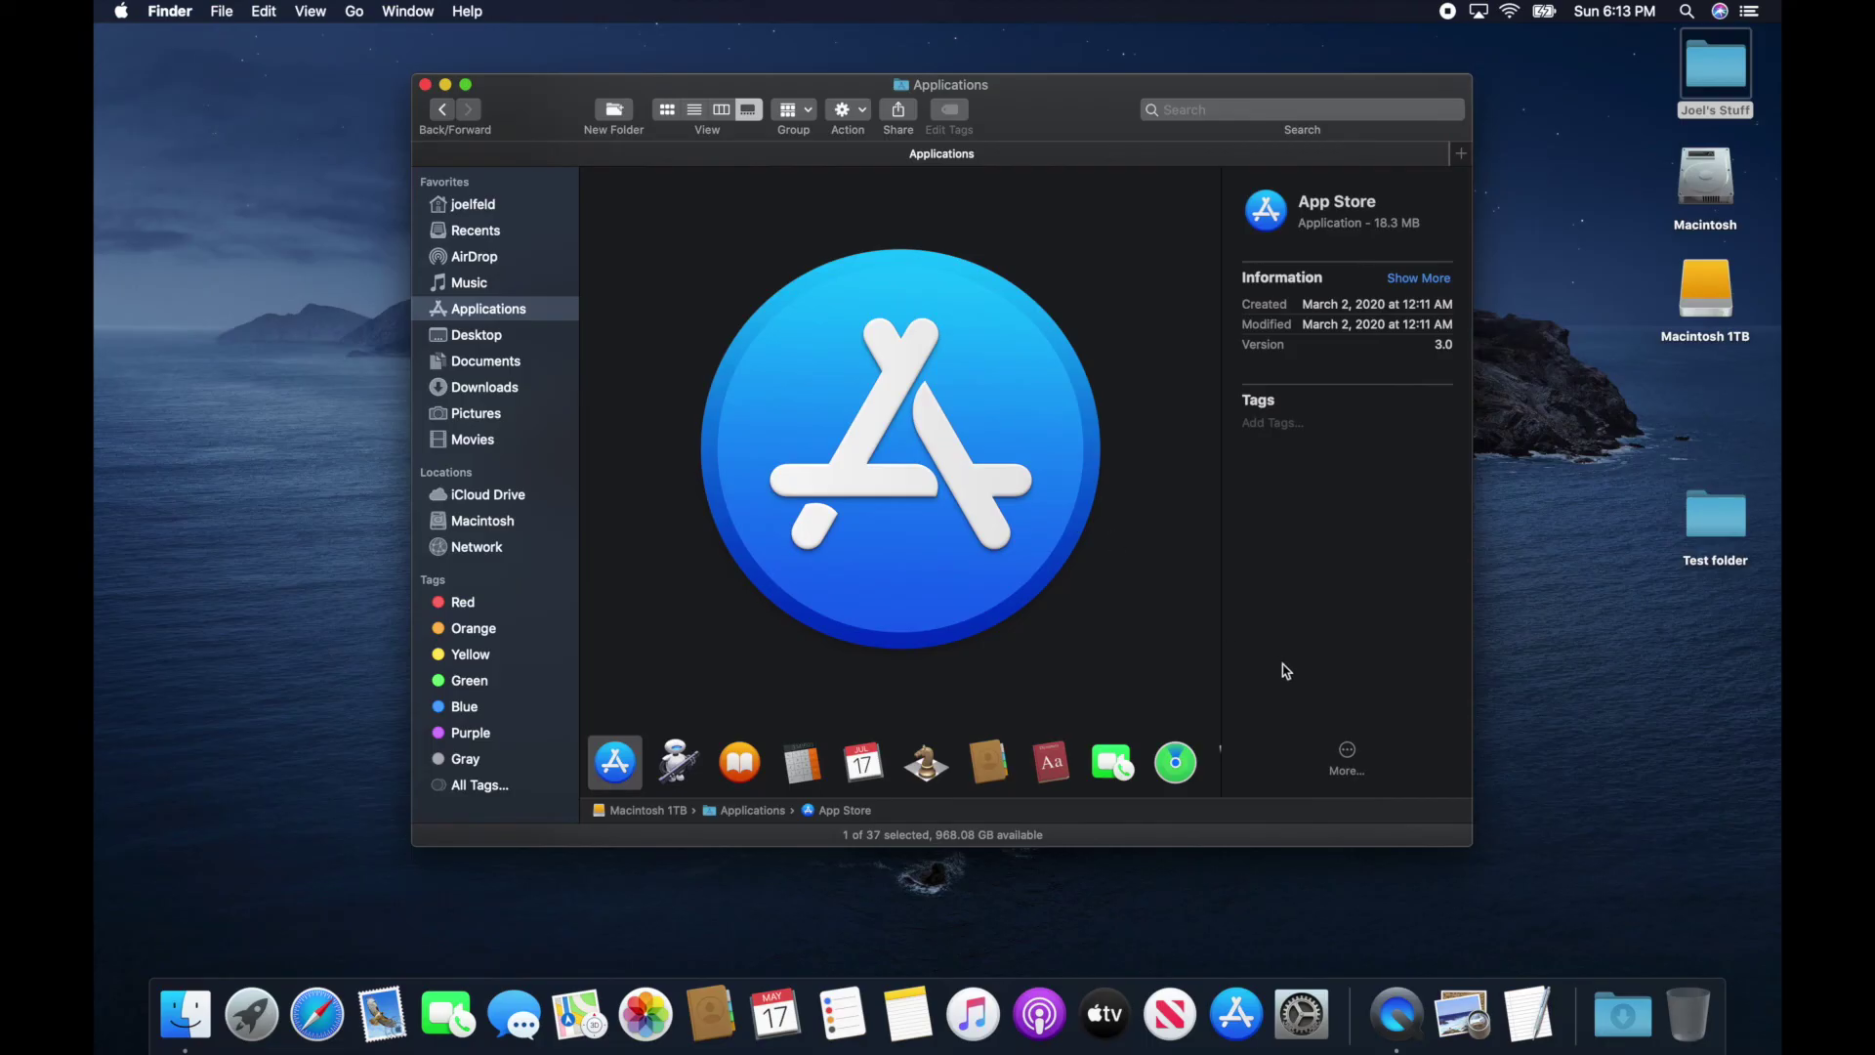
# Enlarge the Applications window and browse its gallery view, previewing System Preferences and neighbouring apps and ending on Safari
pyautogui.moveTo(1471, 849); pyautogui.dragTo(1583, 885)
pyautogui.hscroll(10, 1191, 795)
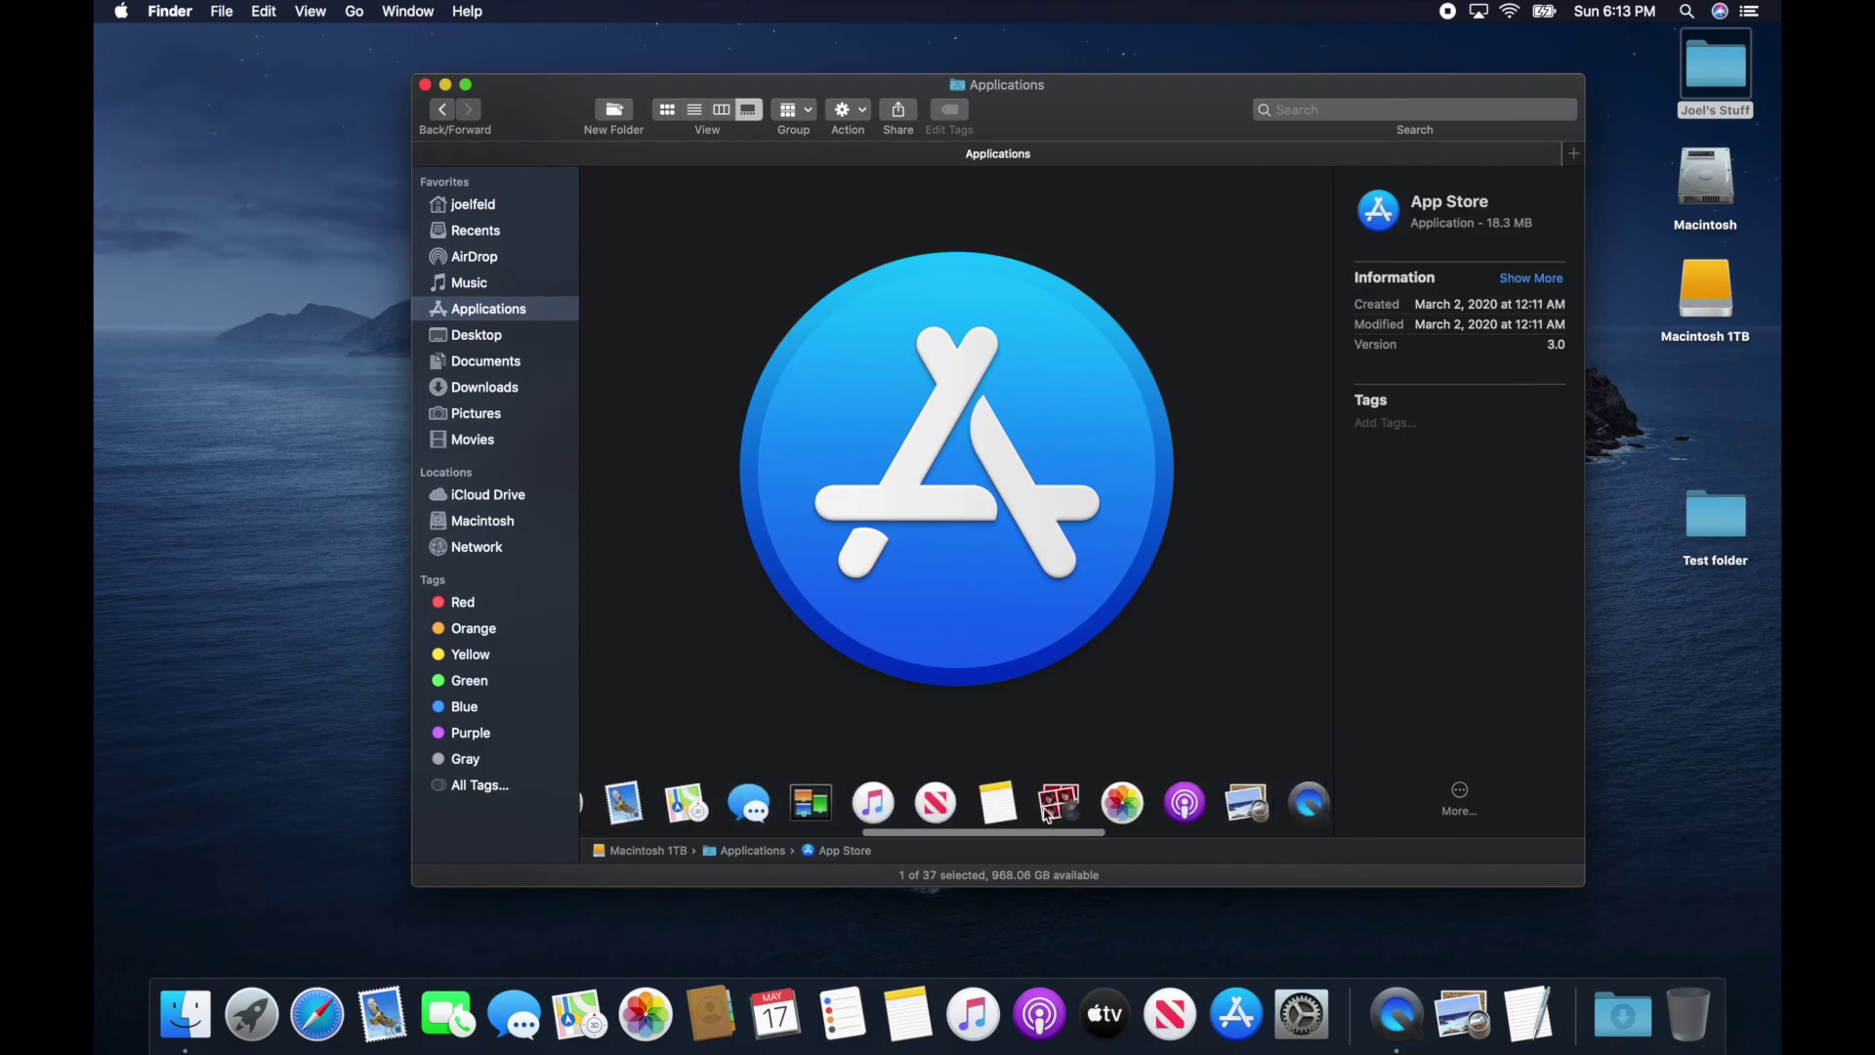
pyautogui.click(1047, 816)
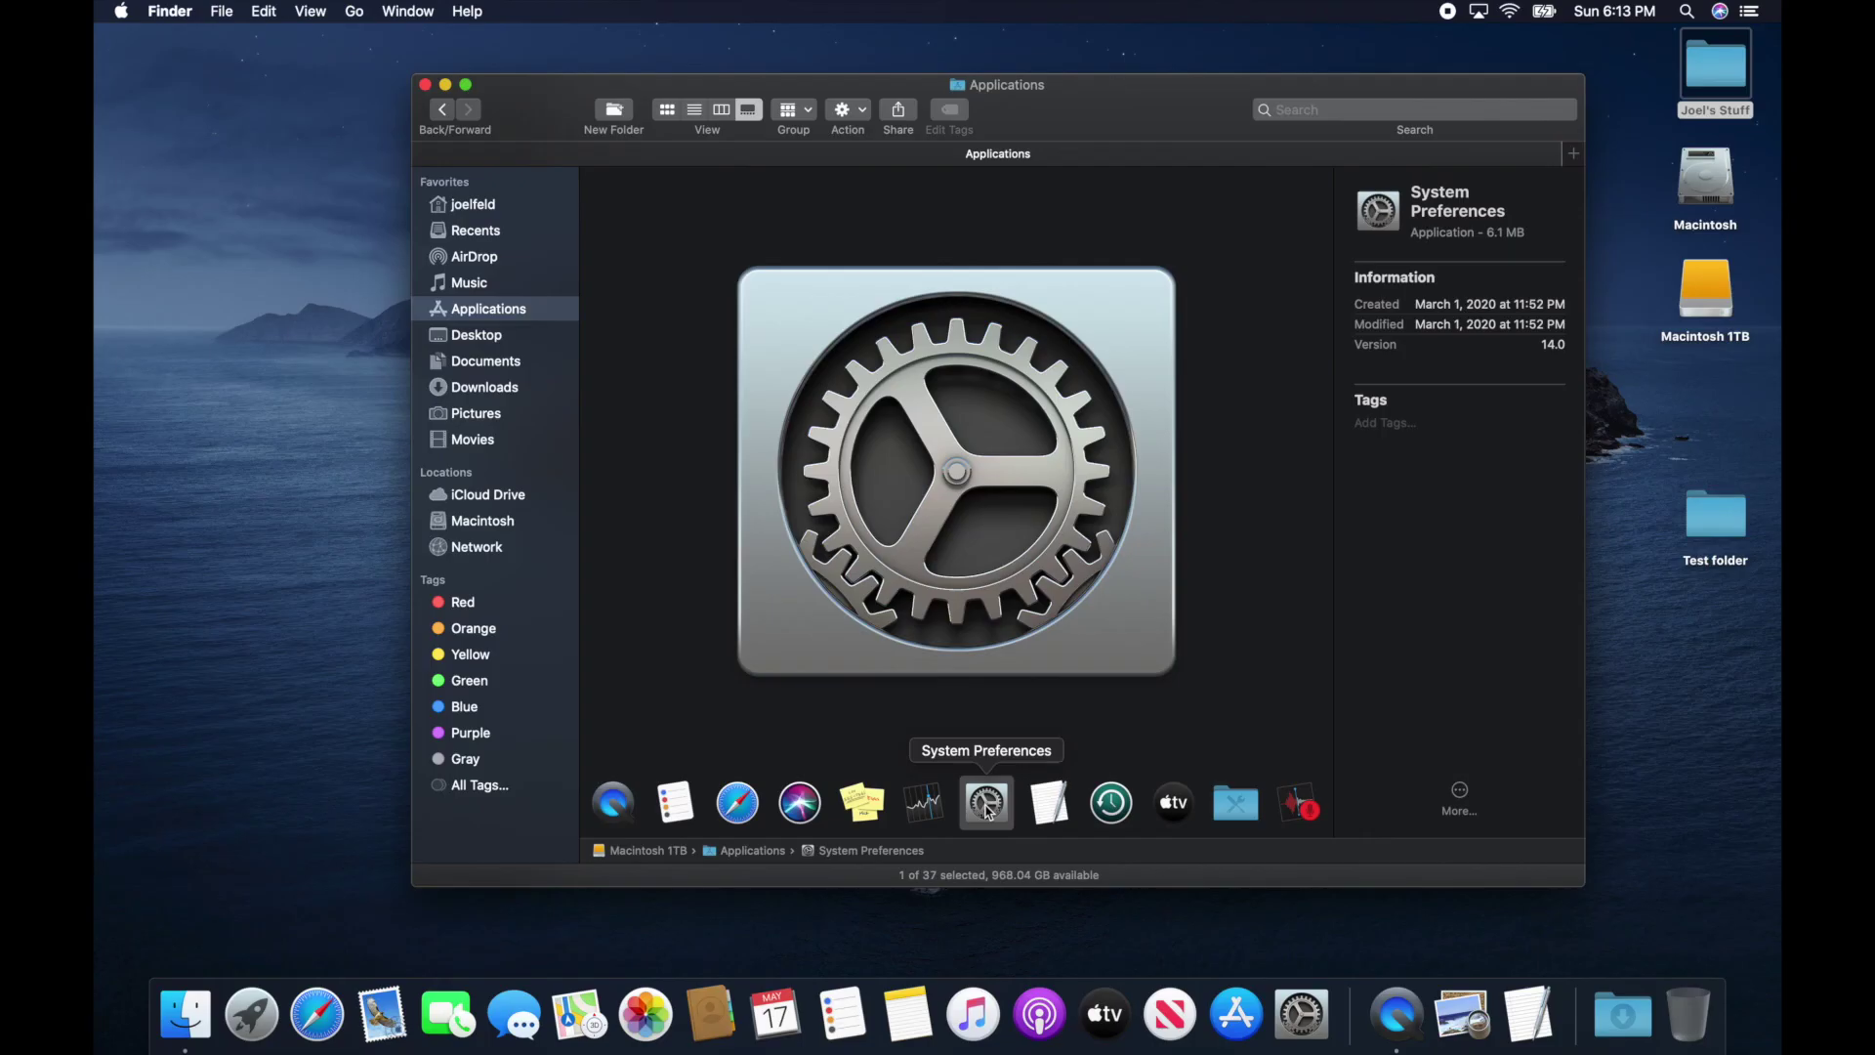
pyautogui.press('Right')
pyautogui.press('Right')
pyautogui.press('Left')
pyautogui.press('Left')
pyautogui.press('Left')
pyautogui.press('Left')
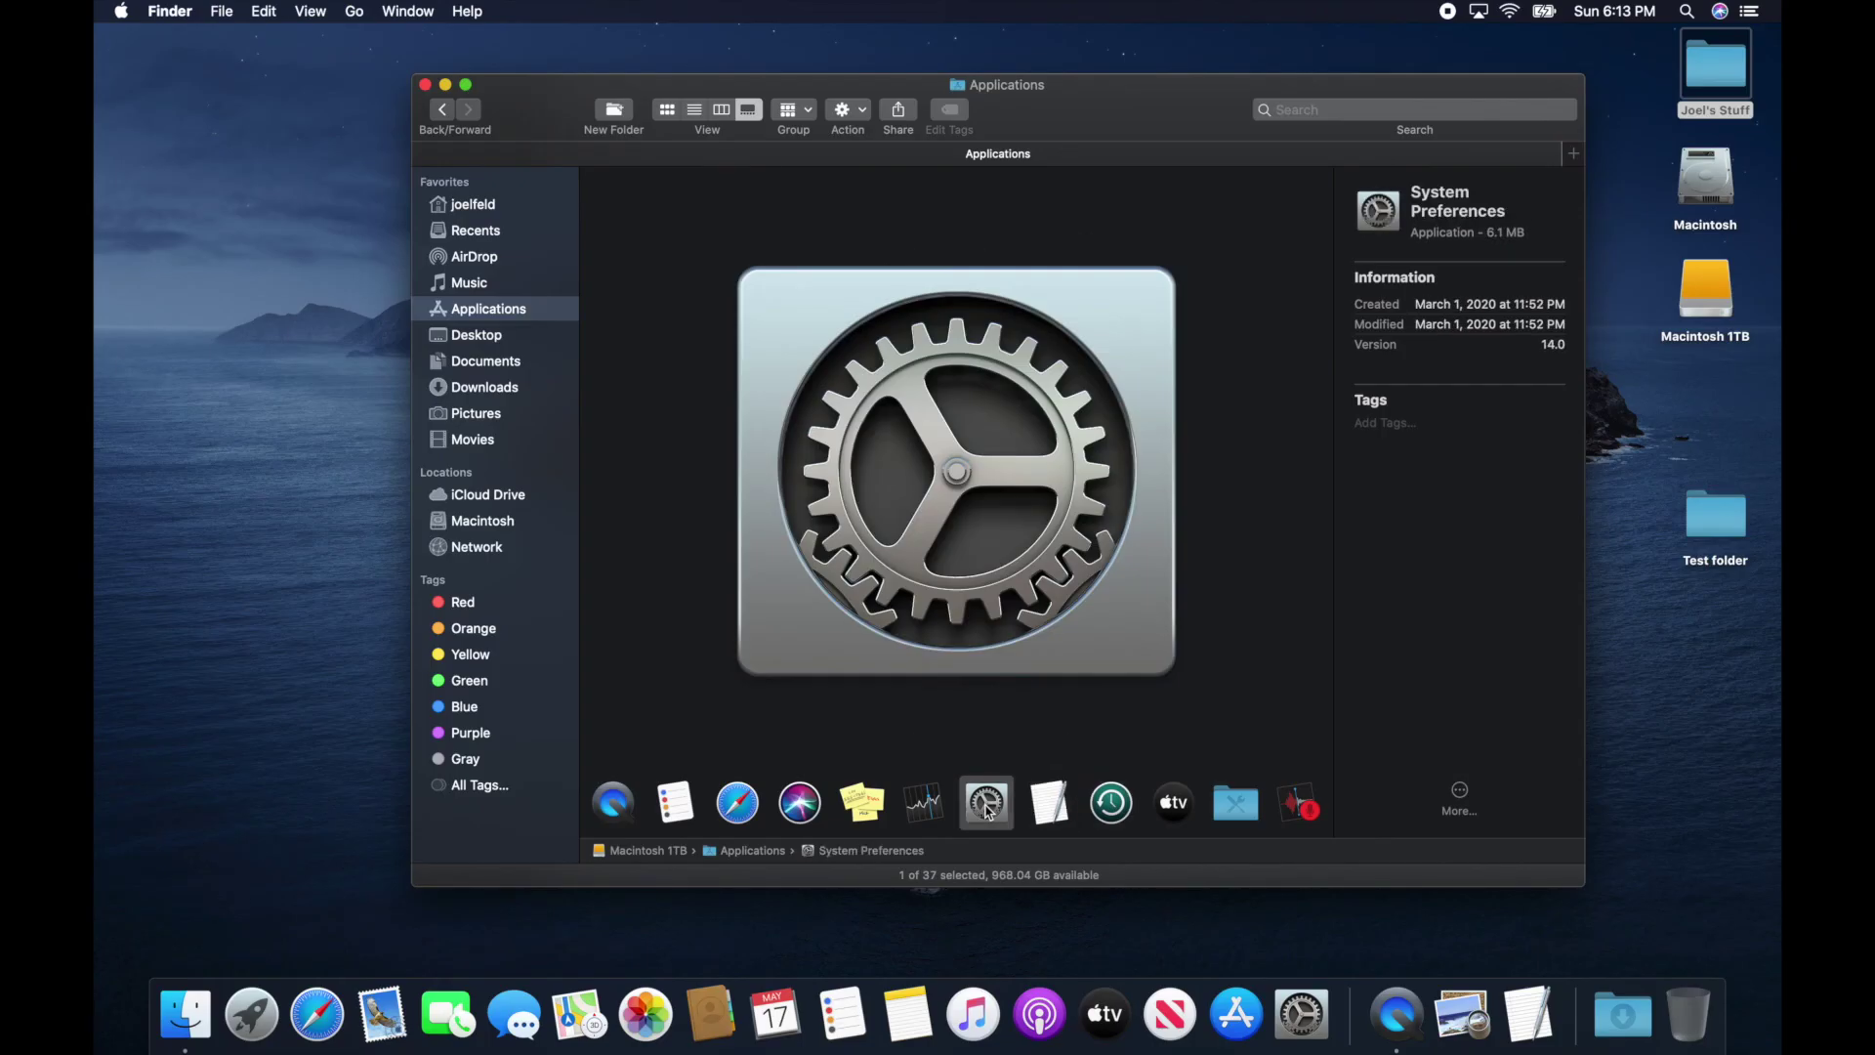
pyautogui.press('Left')
pyautogui.press('Left')
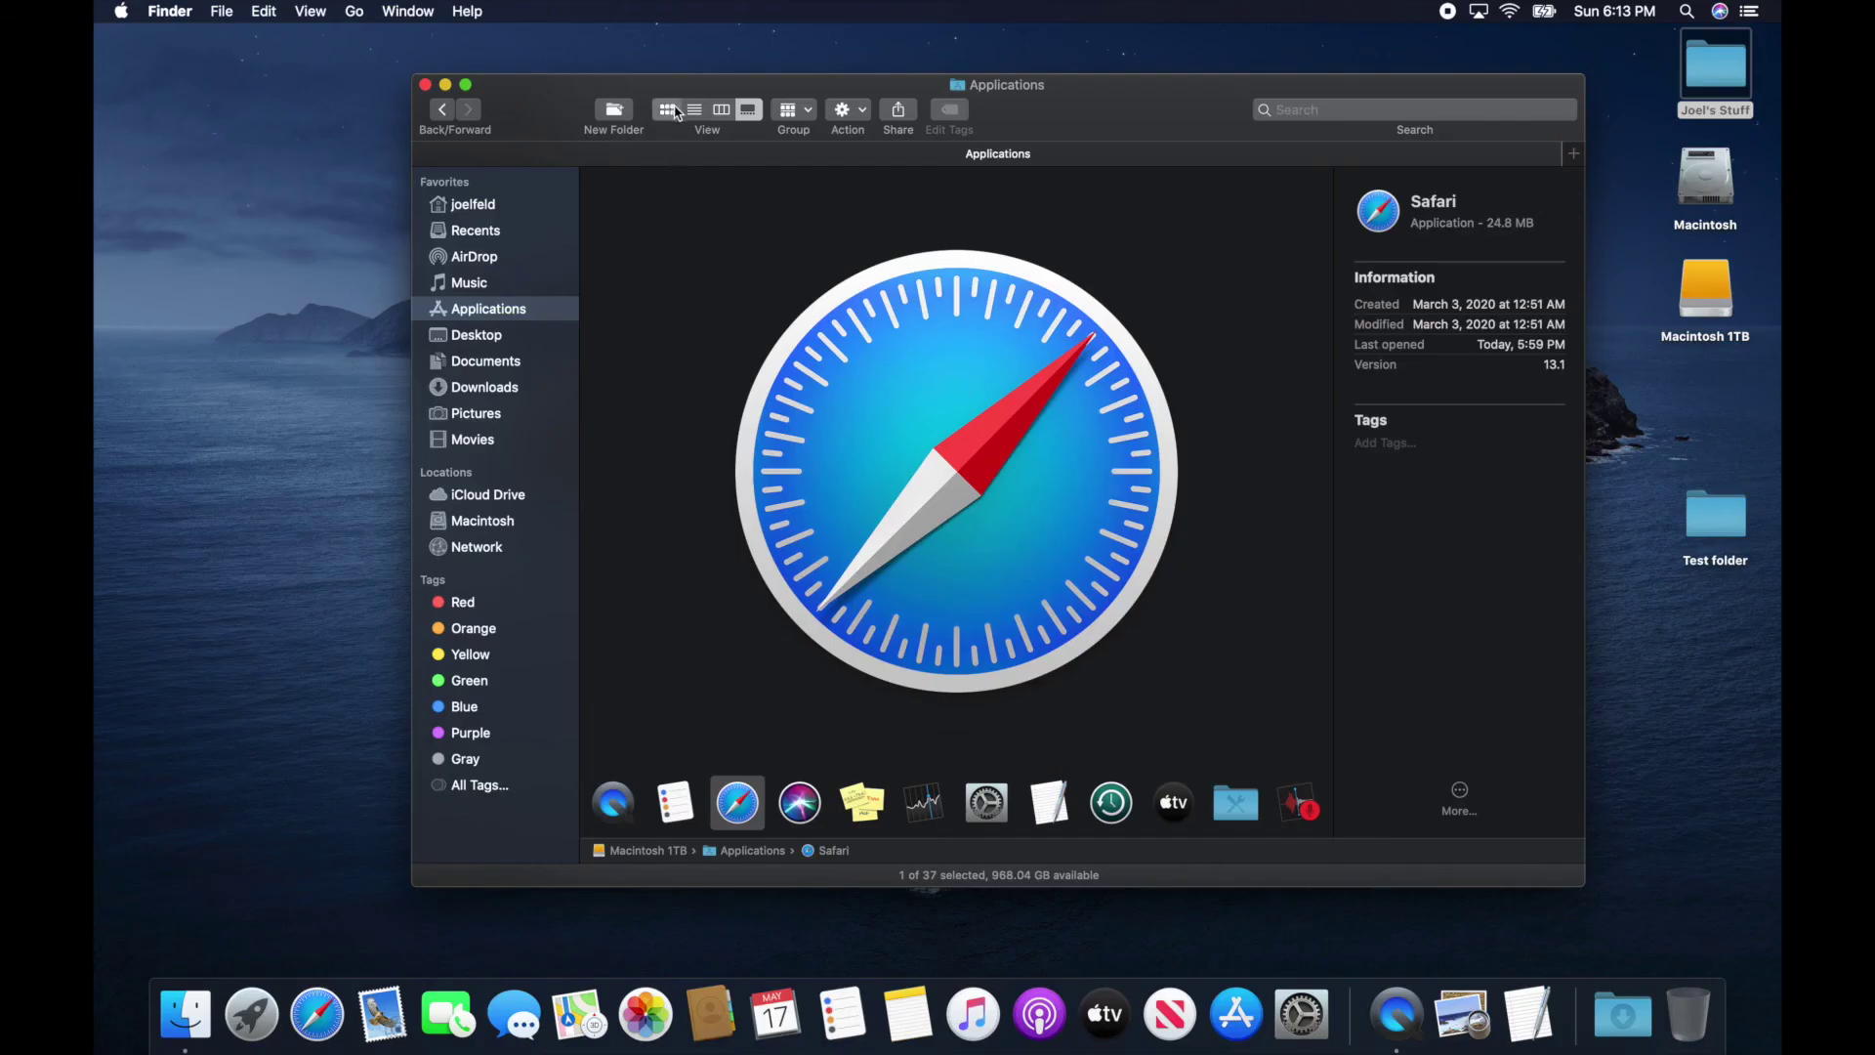
# Cycle the Applications folder through icon and list views to column view and reposition the window
pyautogui.click(667, 109)
pyautogui.click(694, 110)
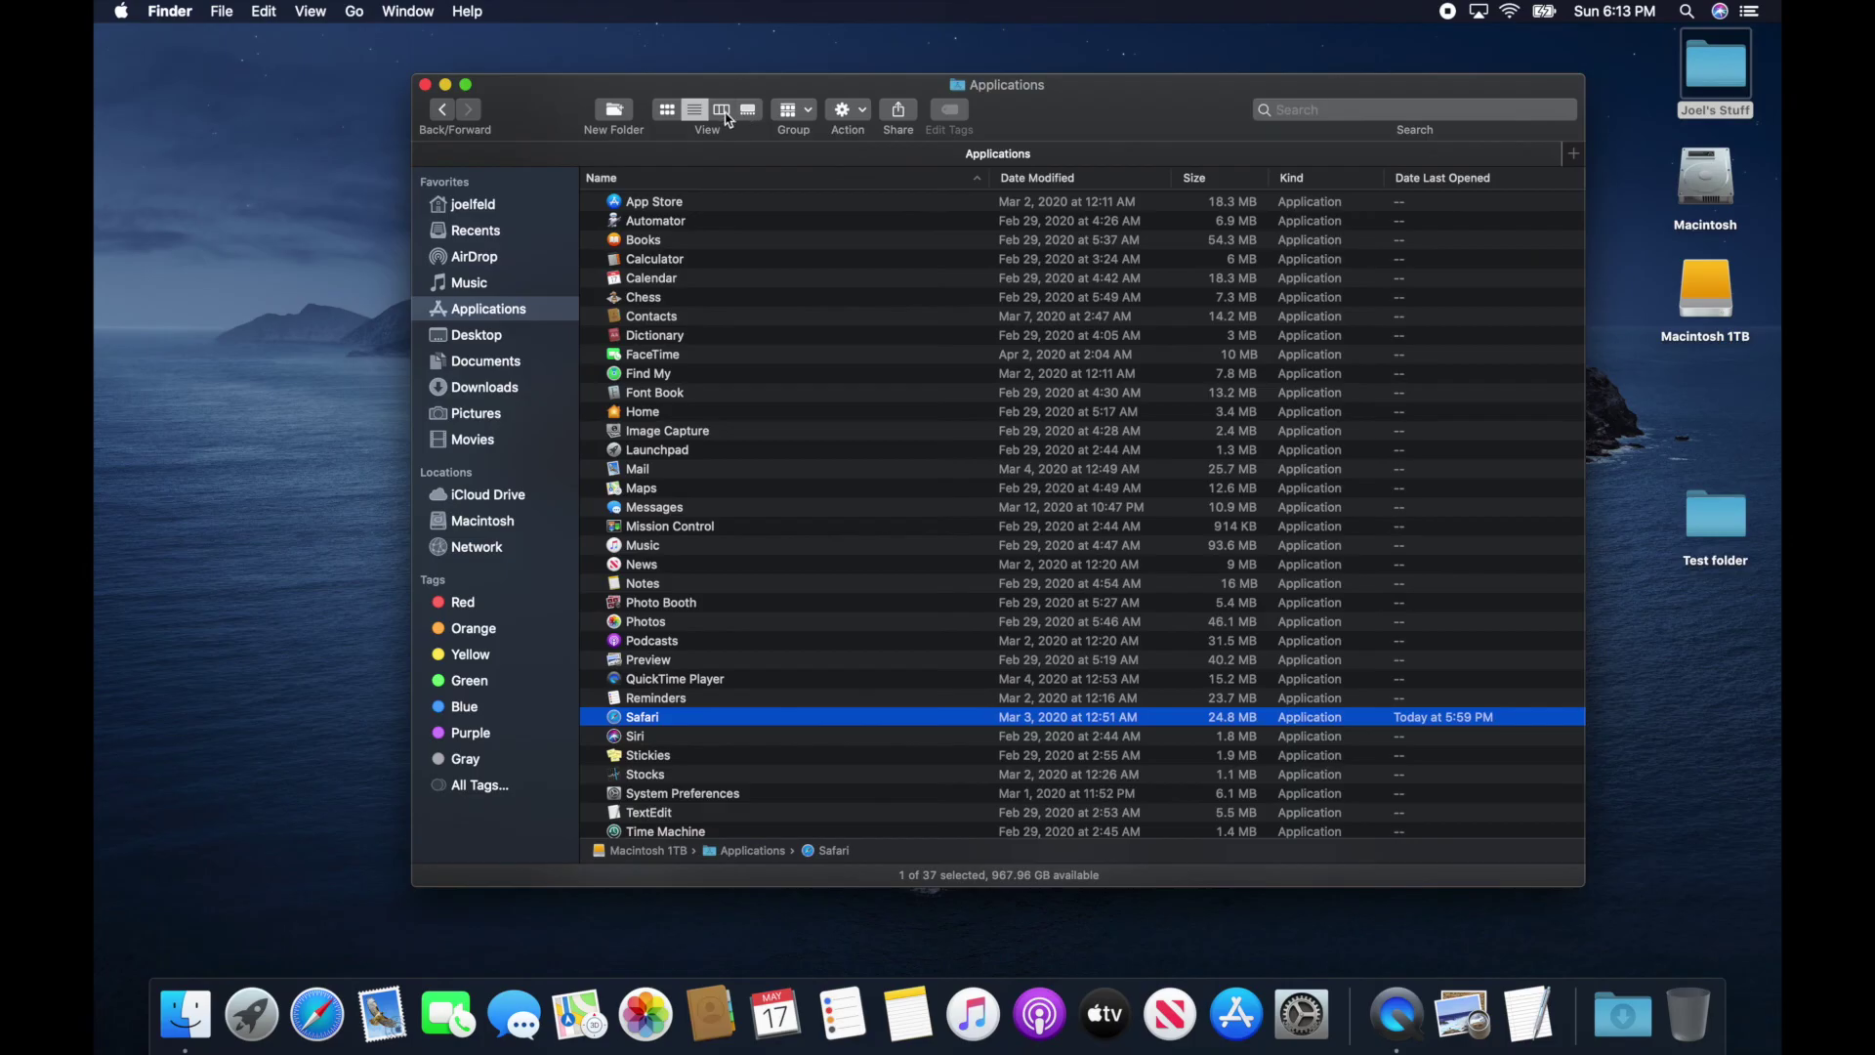
pyautogui.click(723, 113)
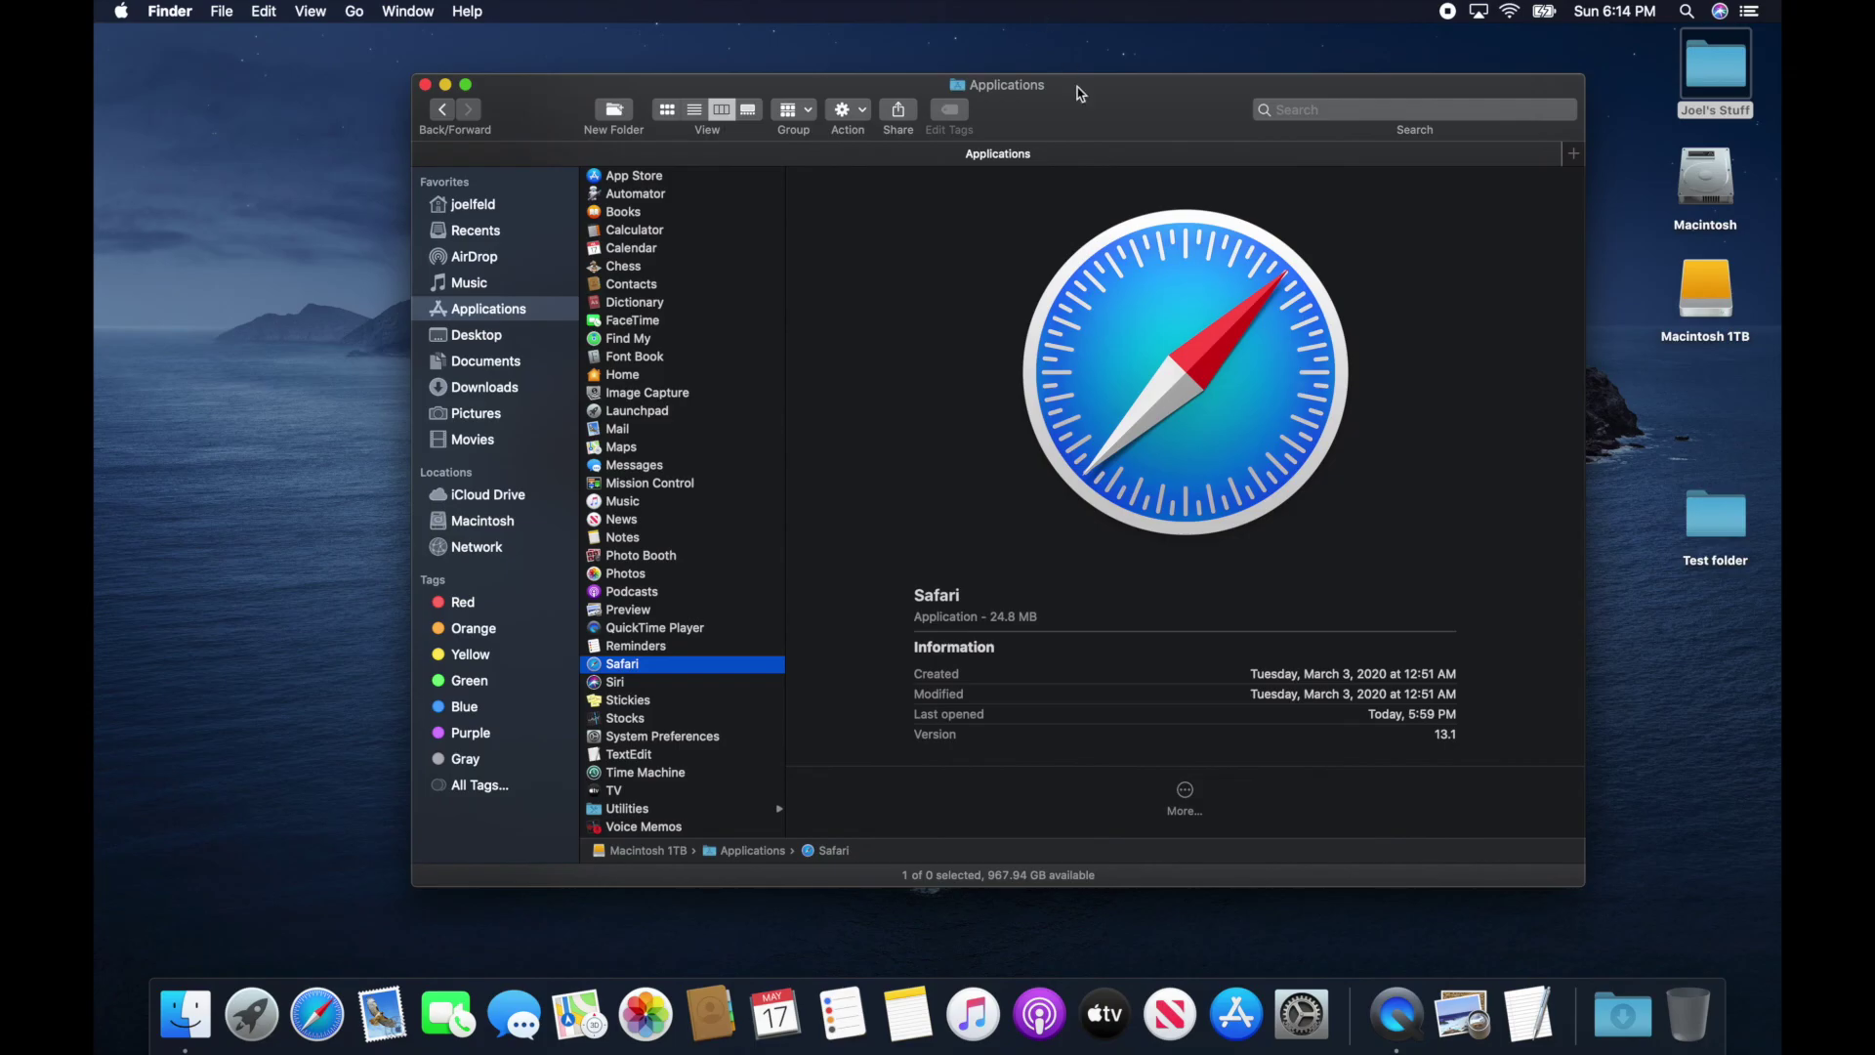
pyautogui.moveTo(1072, 101); pyautogui.dragTo(1025, 76)
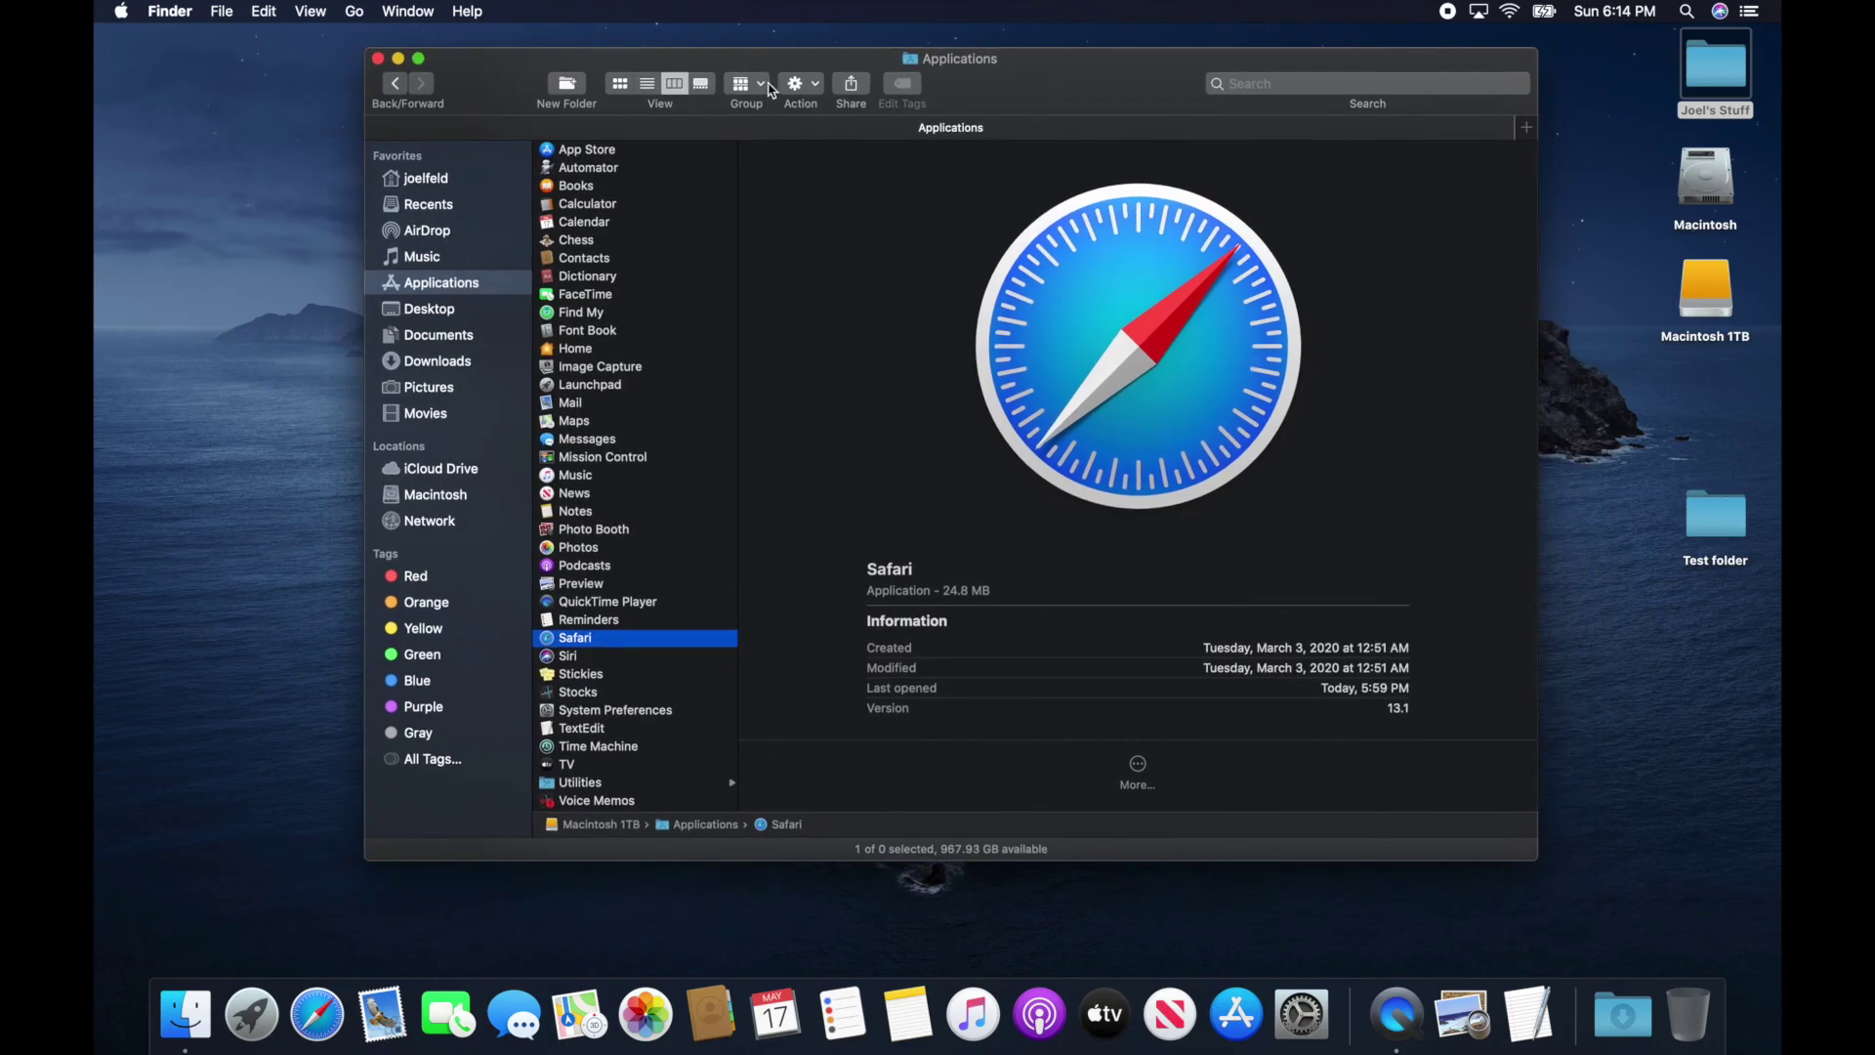